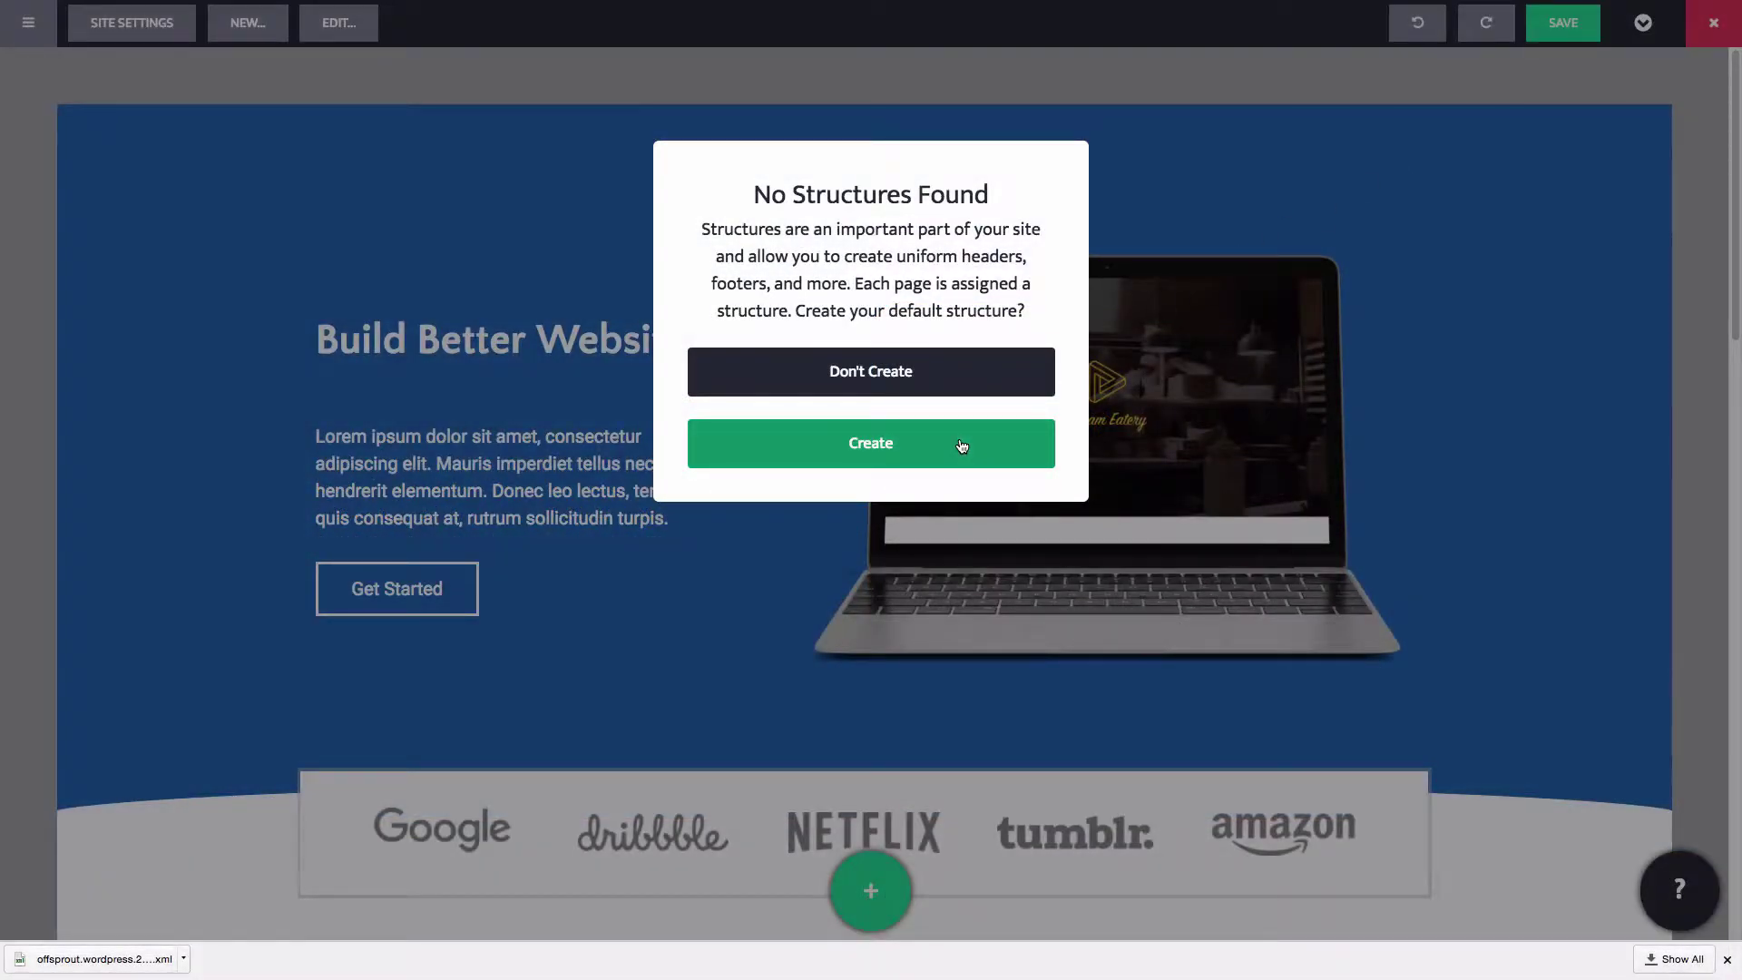
Create the default structure and insert the Fat Stock Nav header template.
click(962, 444)
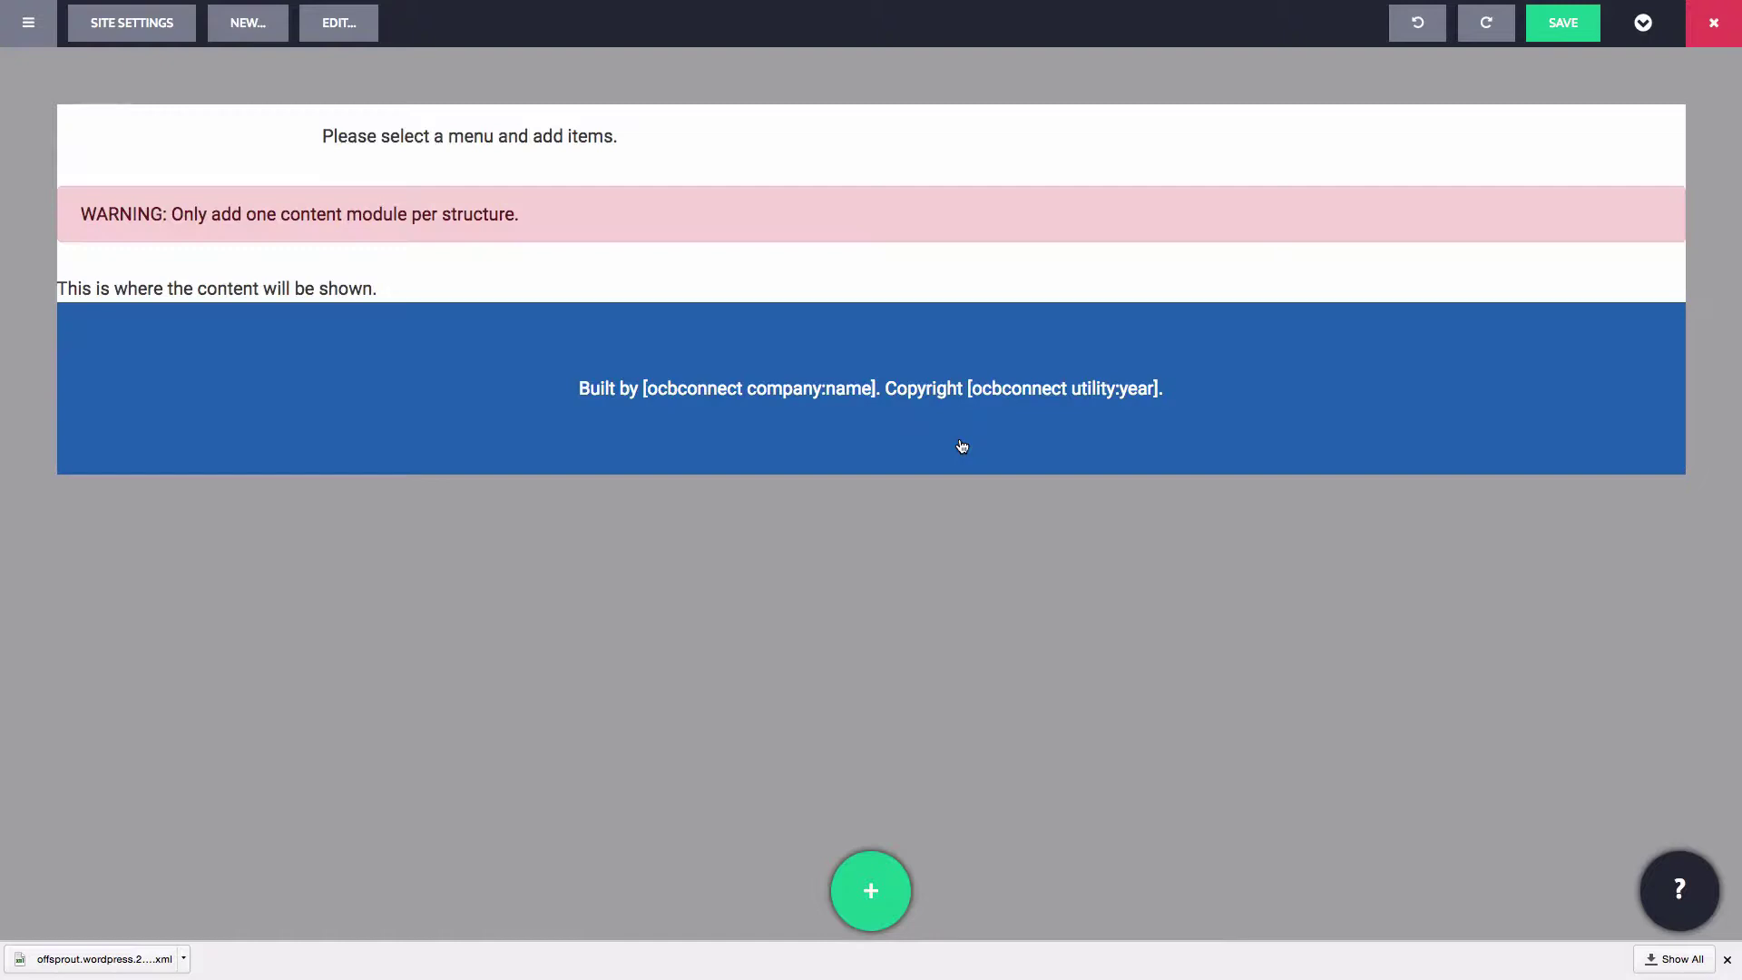
mouse_move(881, 363)
click(868, 889)
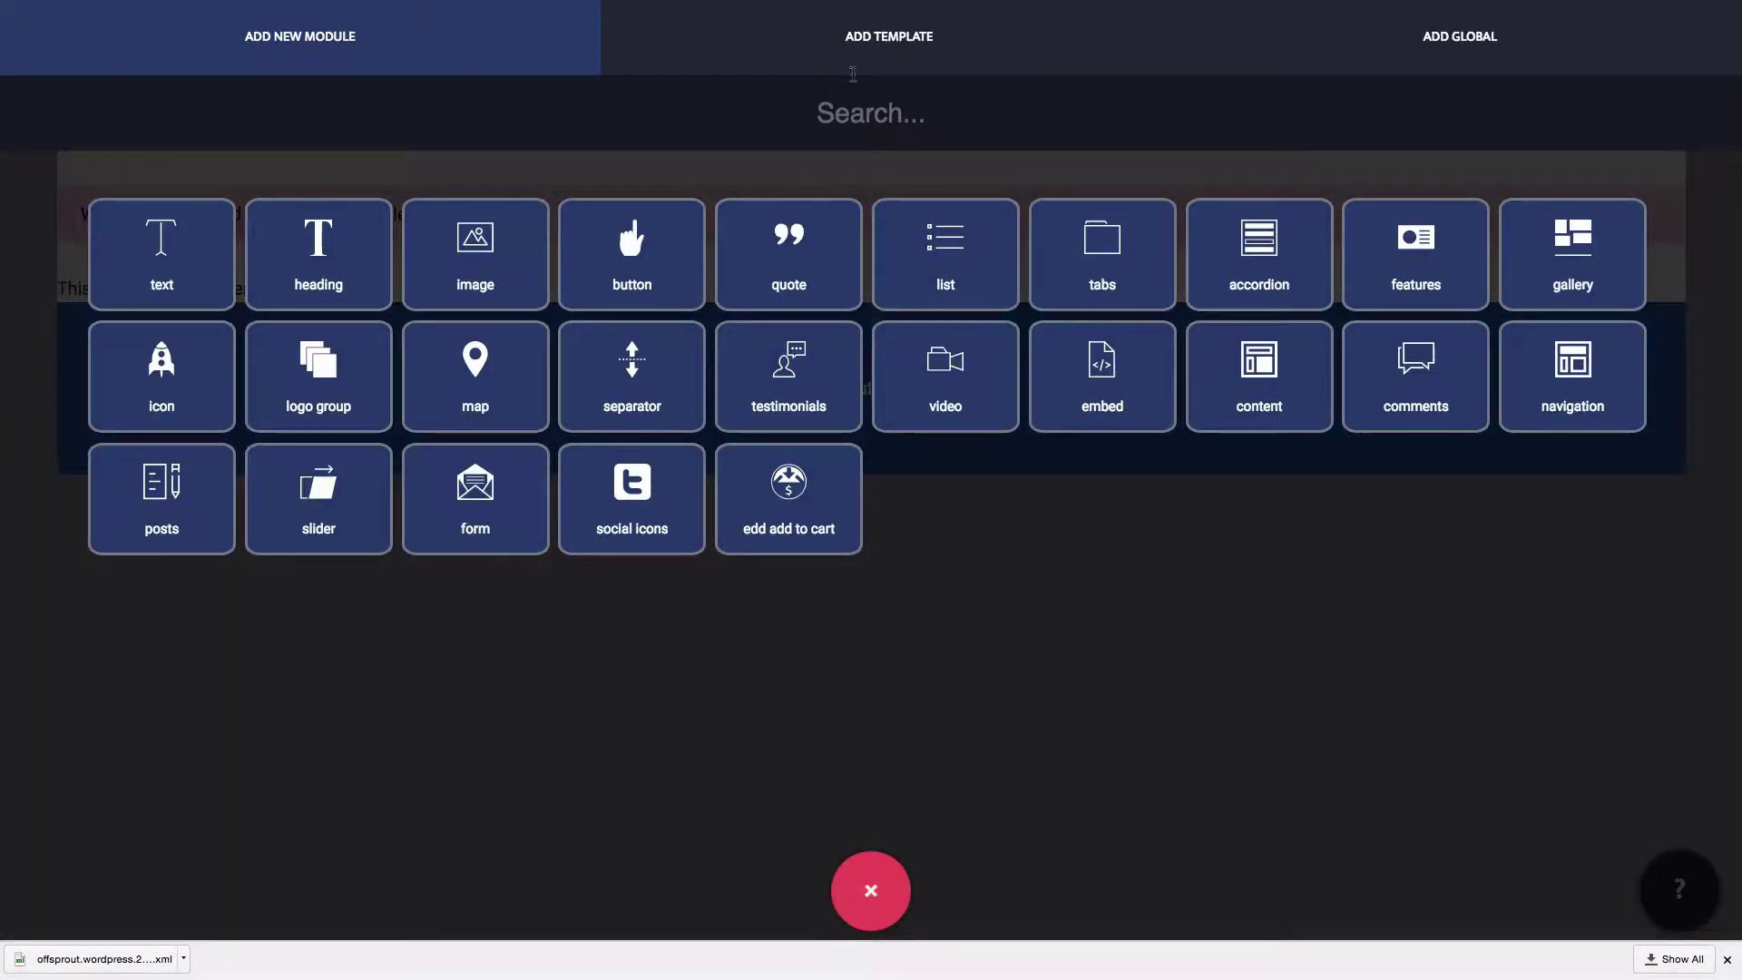
click(851, 67)
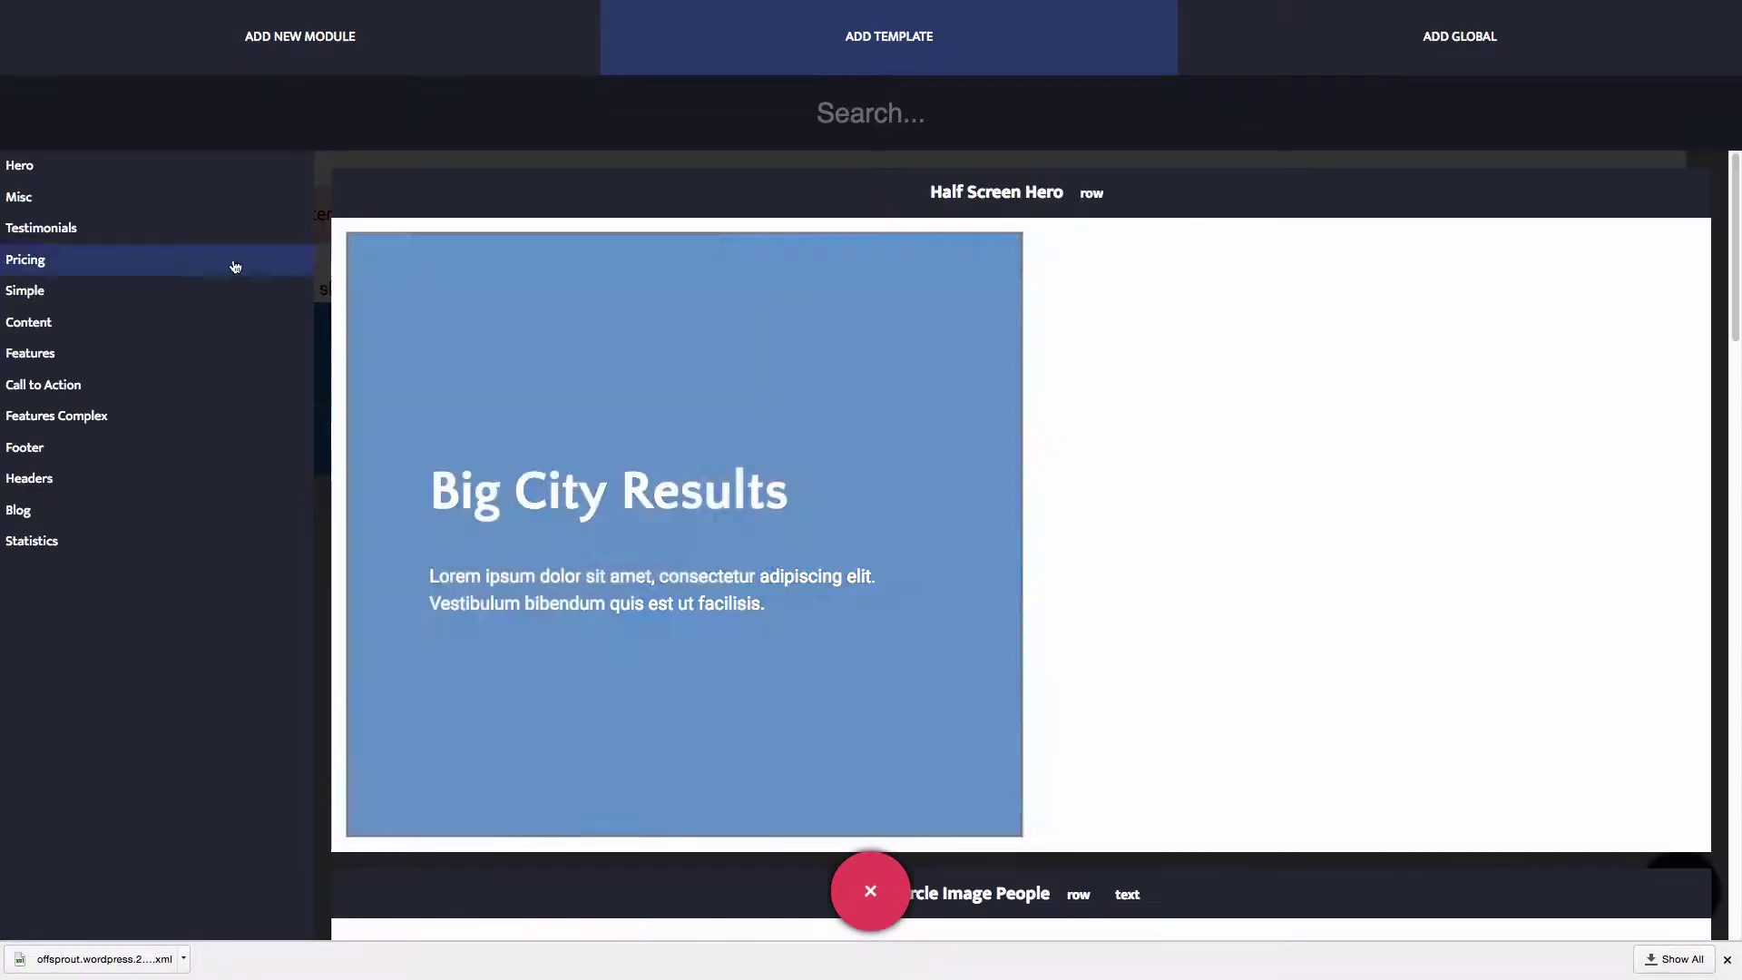
click(151, 478)
scroll(614, 423, down, 8)
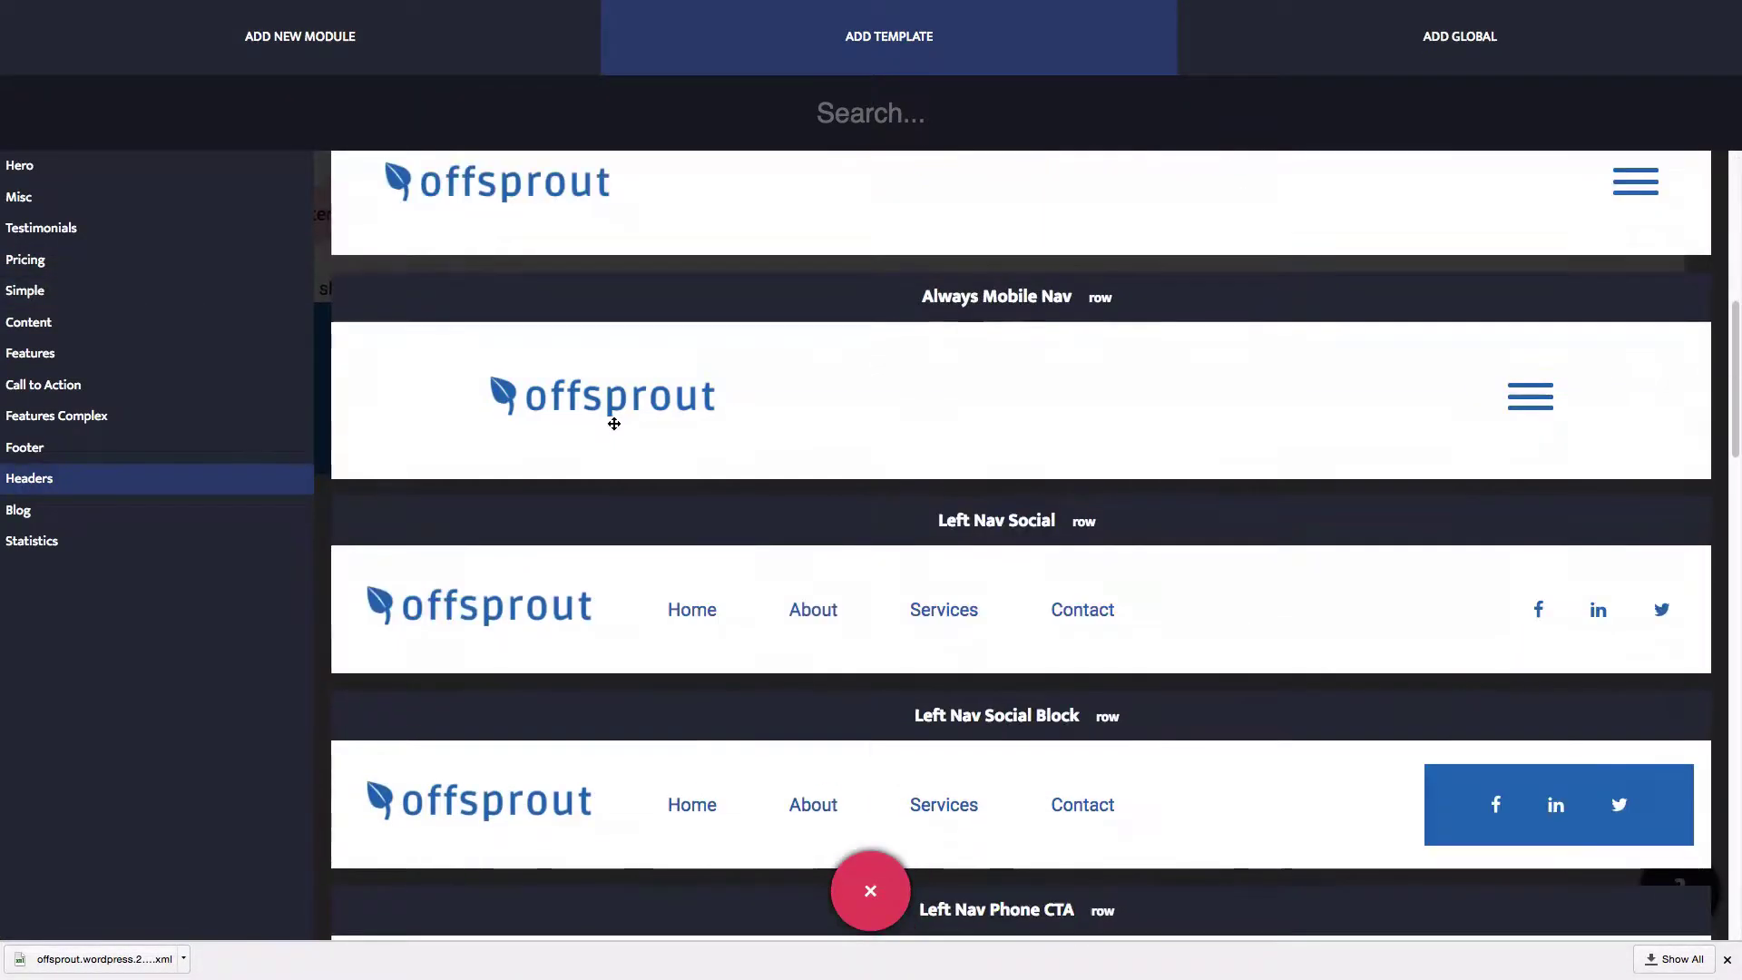
scroll(615, 423, down, 8)
click(759, 712)
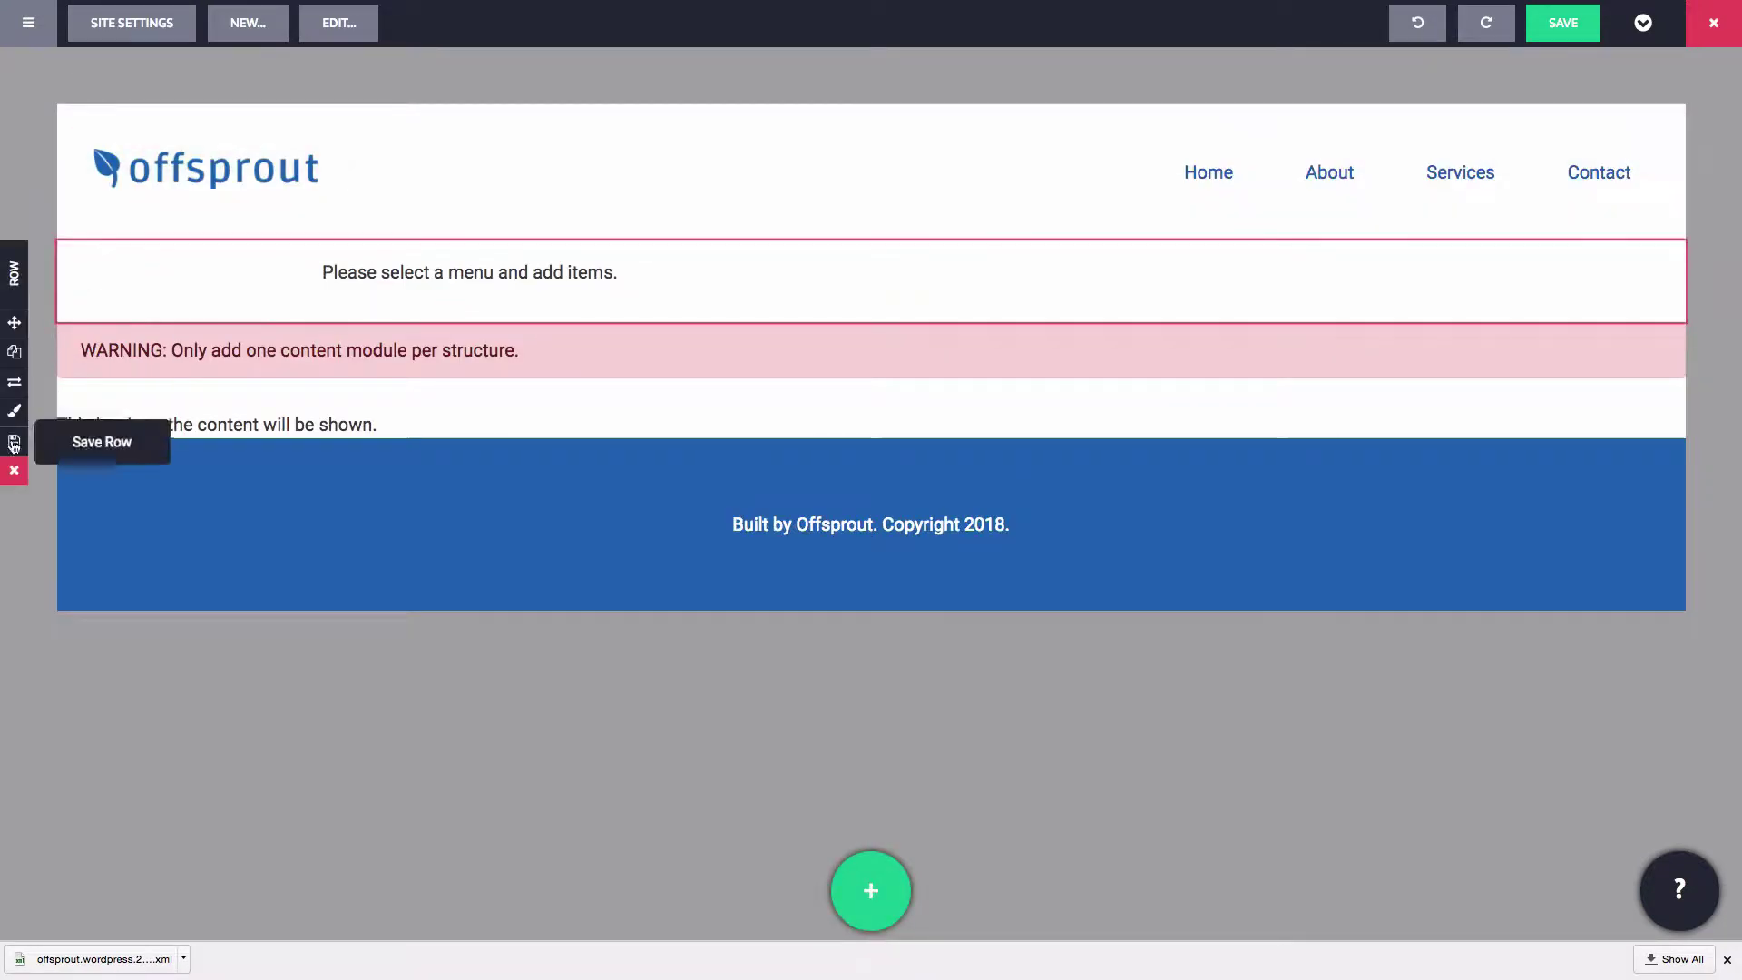
Delete the empty menu row and insert the Footer Get In Touch template.
click(14, 469)
click(871, 890)
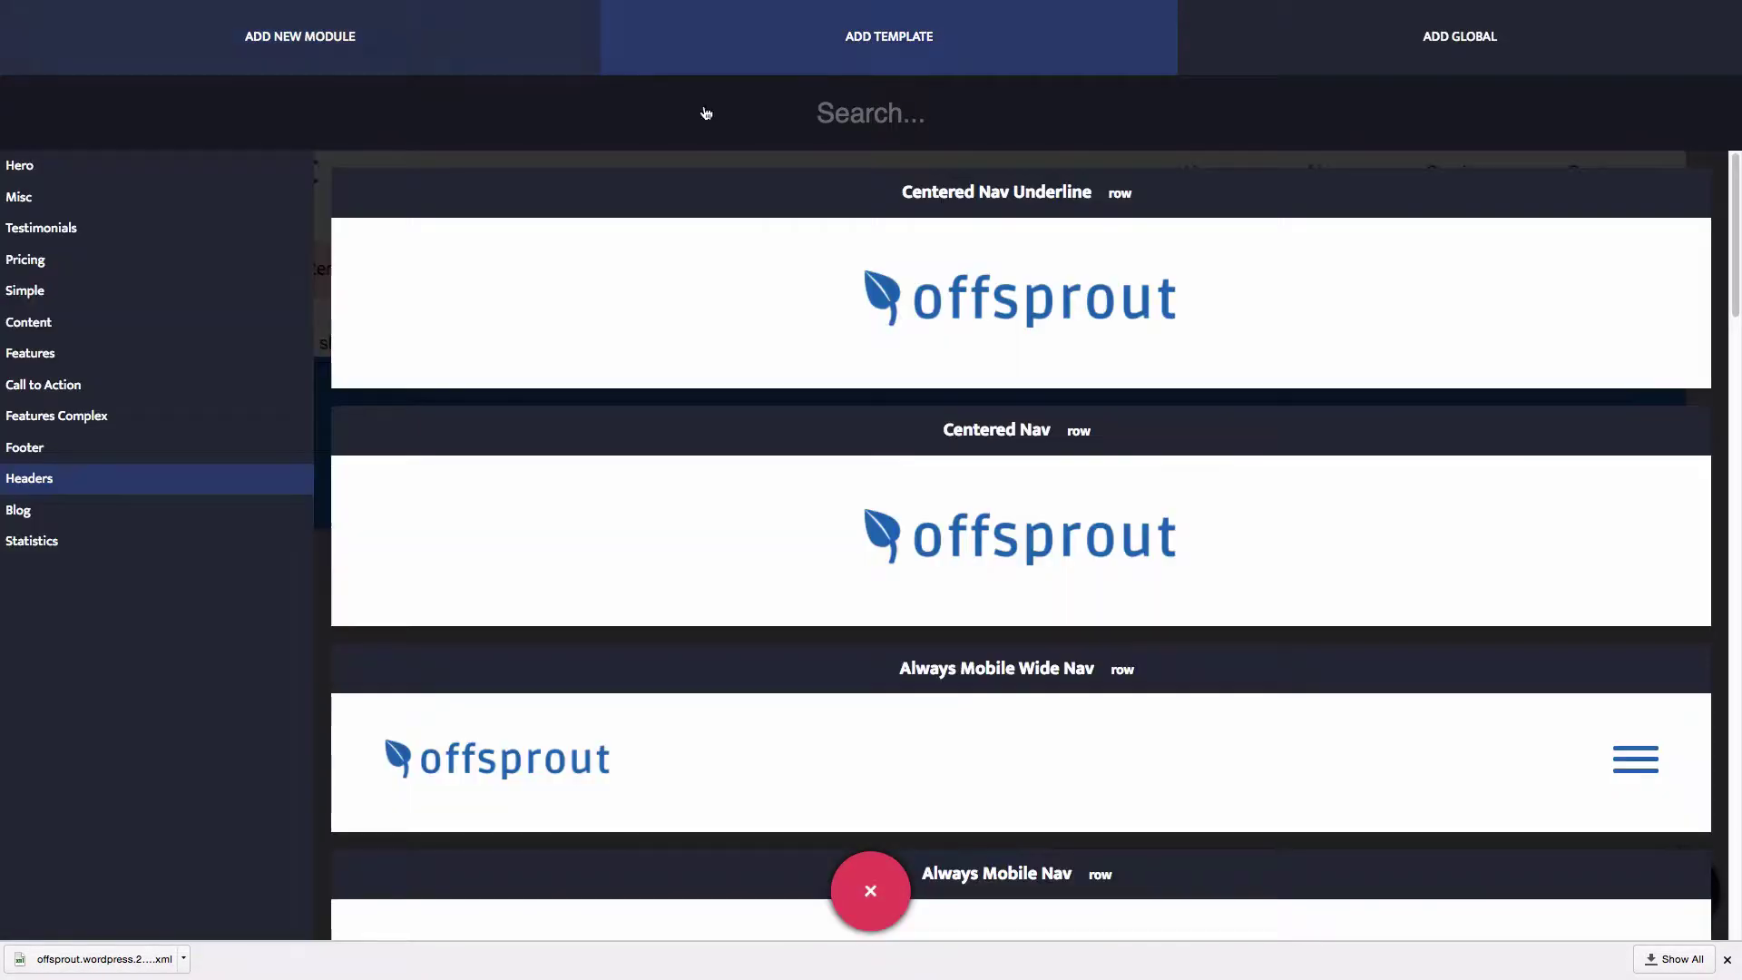
click(116, 454)
scroll(717, 363, down, 10)
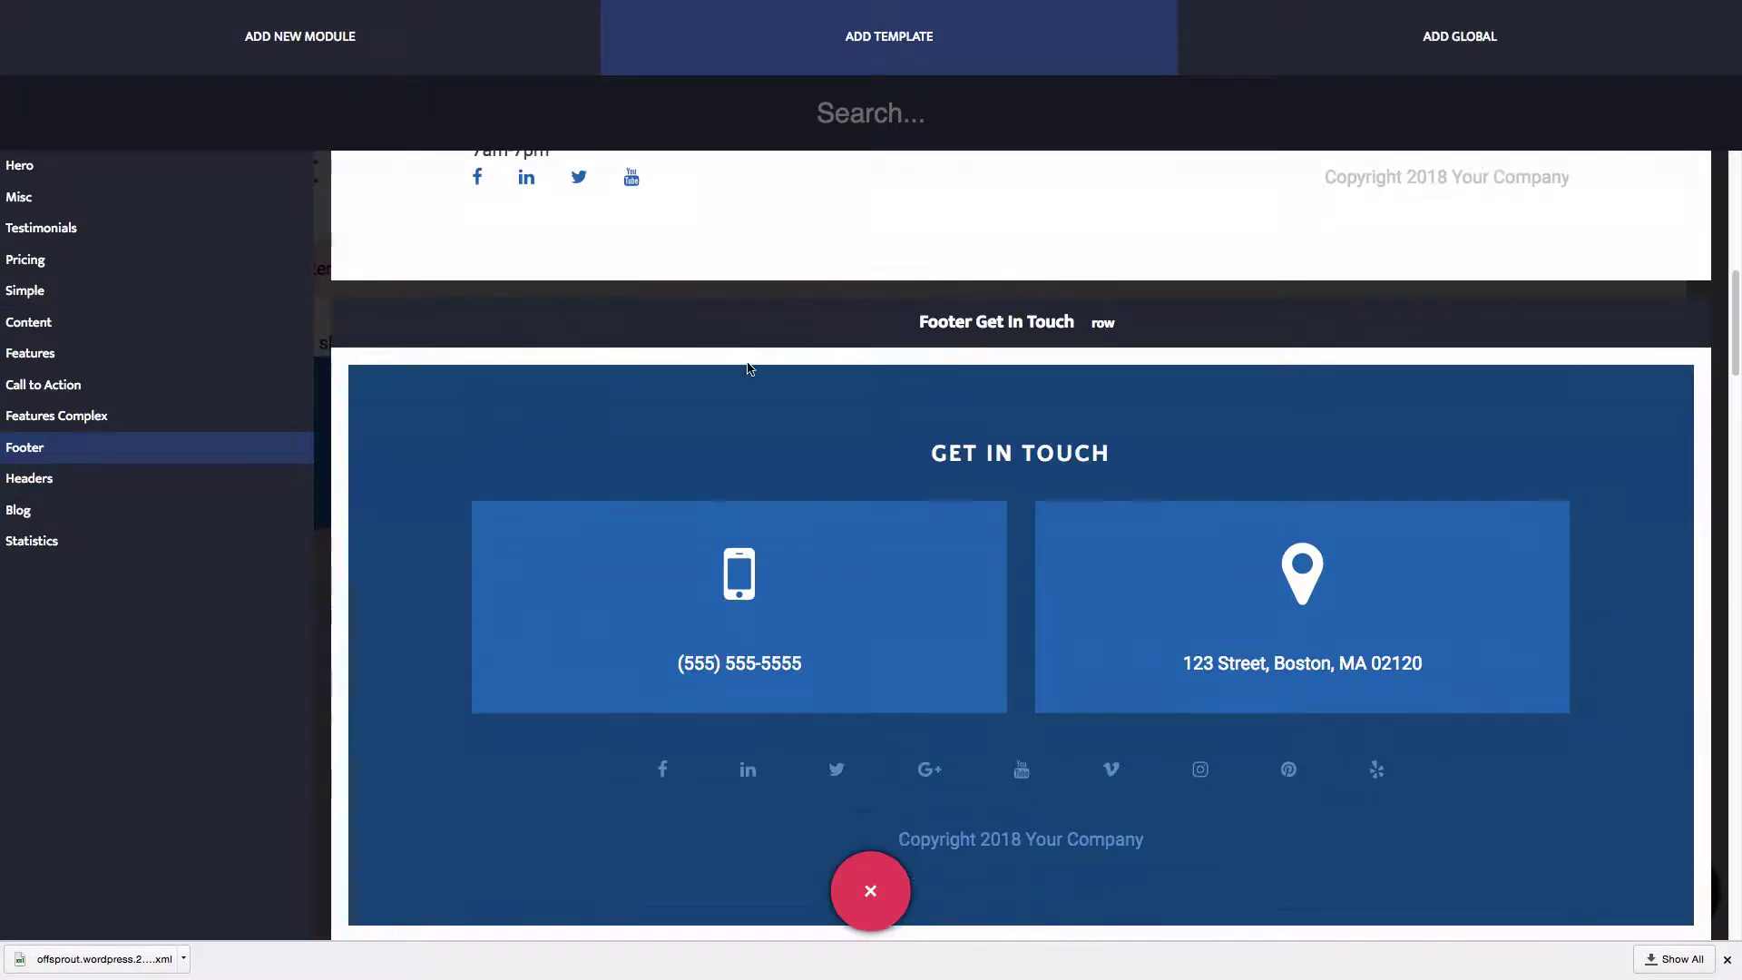
click(750, 367)
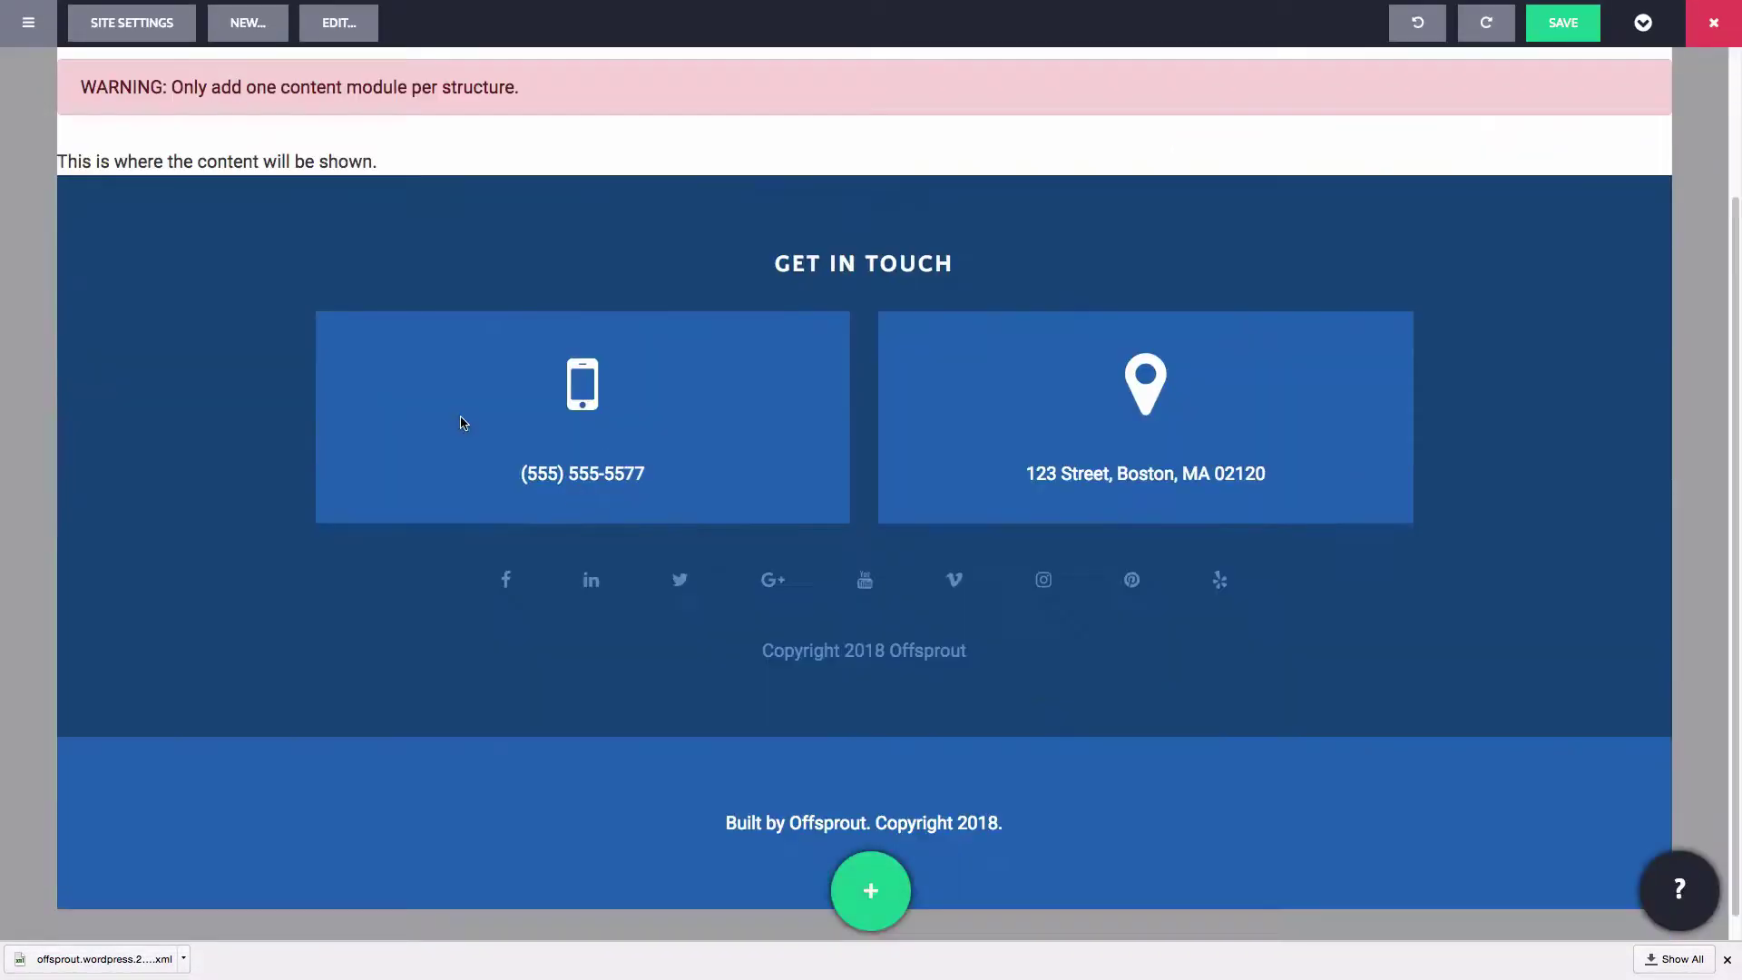
Remove the old copyright footer row and point the header navigation at the Main Menu.
click(14, 916)
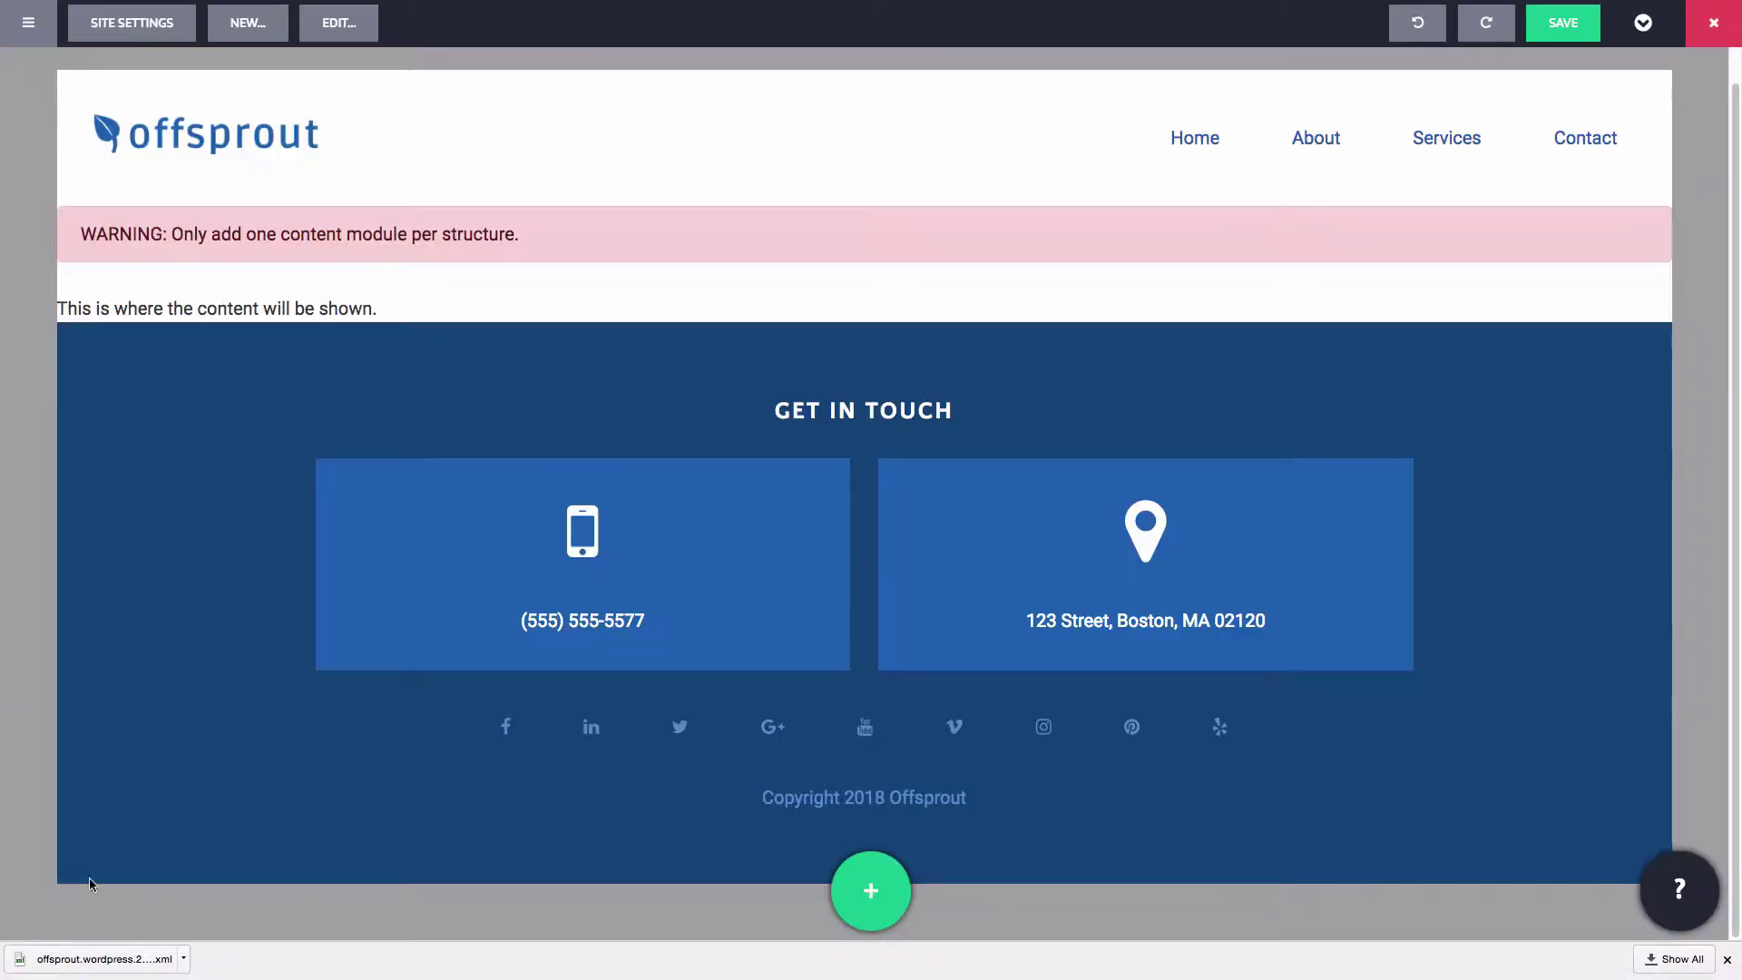
click(662, 161)
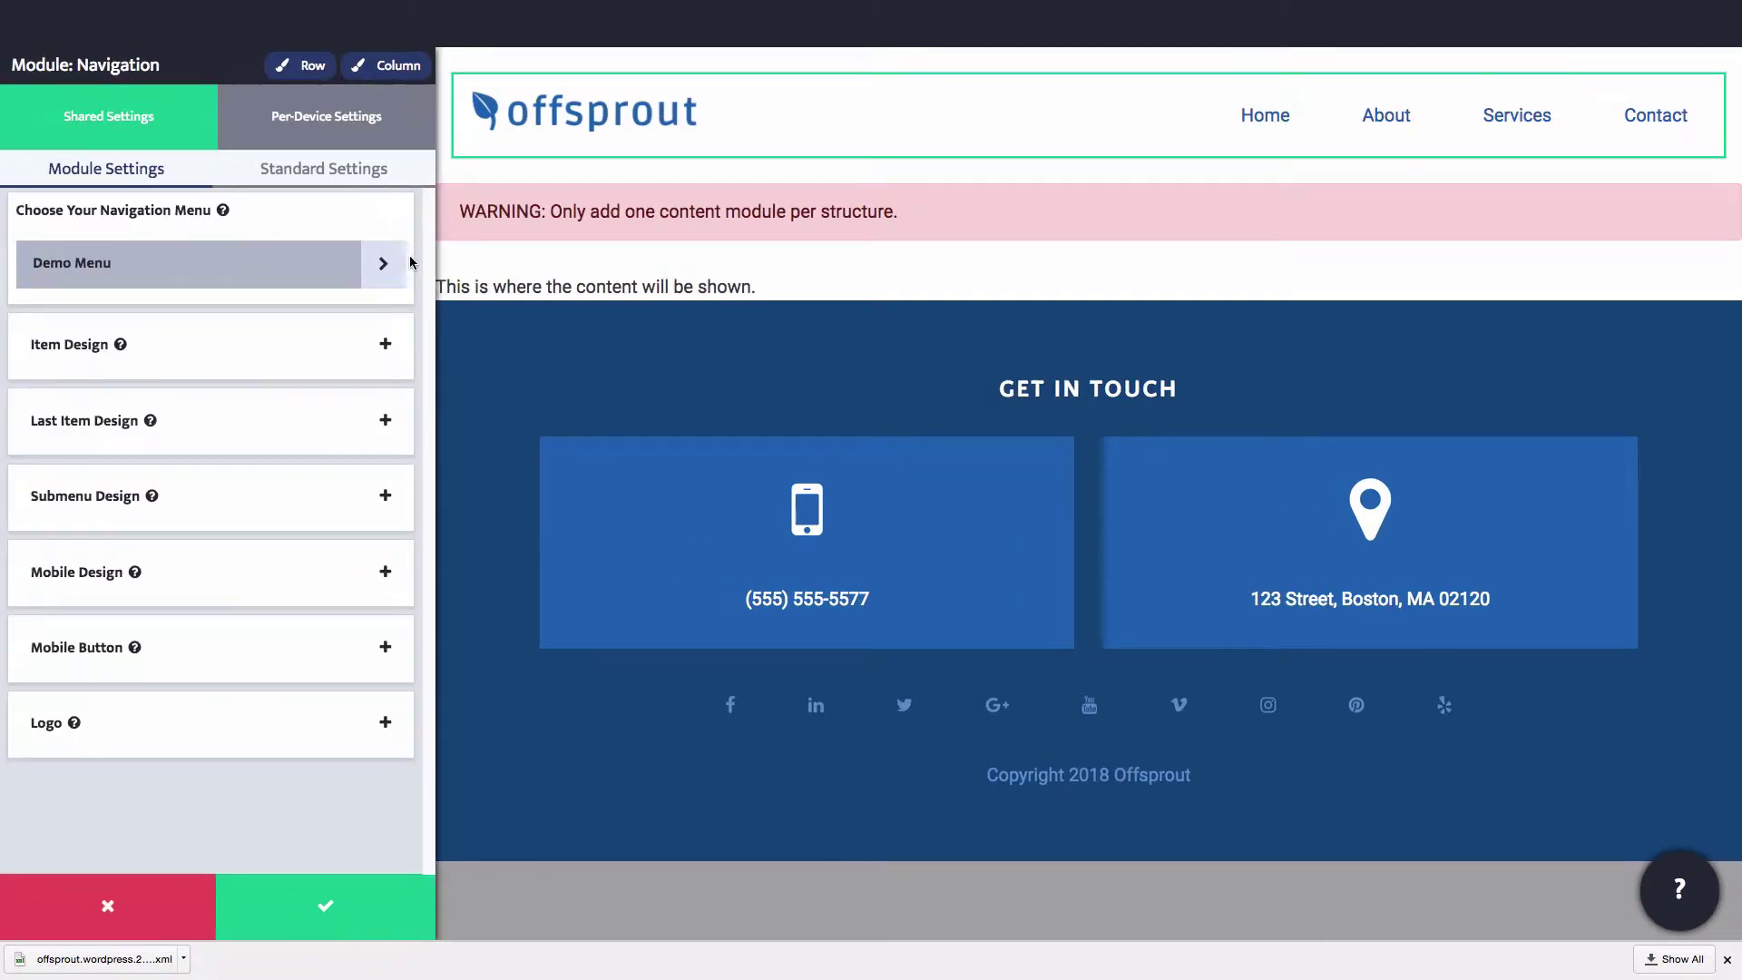
click(407, 264)
click(348, 295)
click(291, 272)
click(23, 70)
click(331, 902)
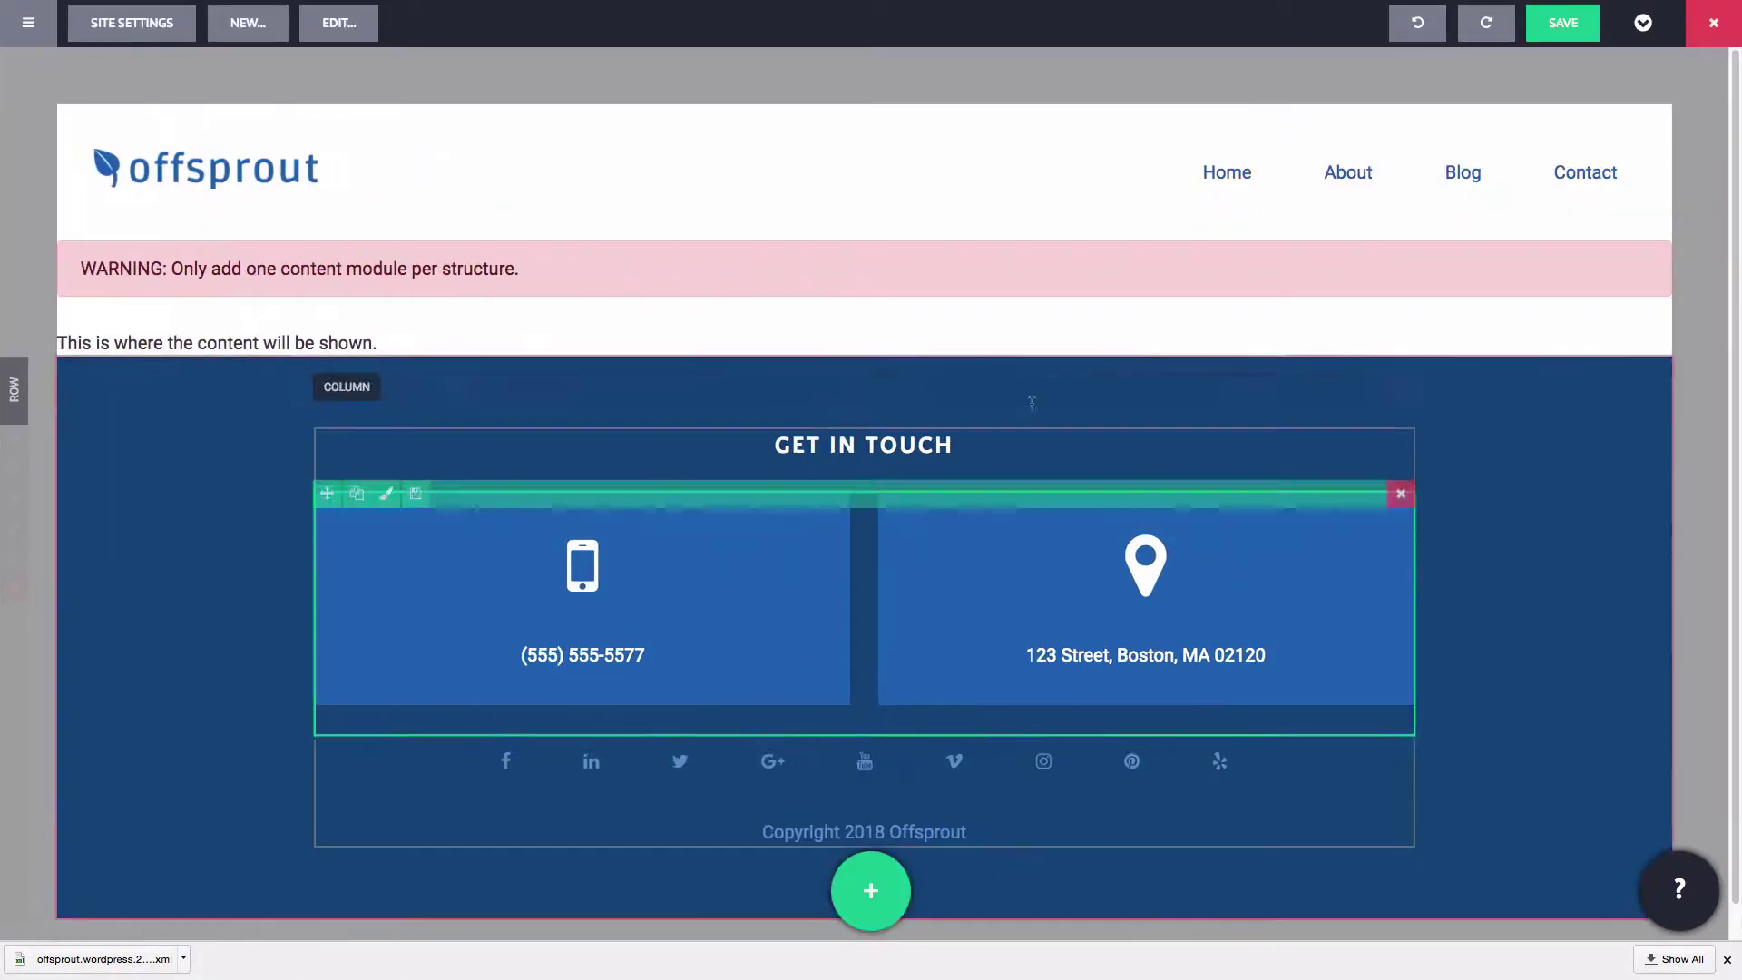
Save the structure and confirm the save.
click(1542, 27)
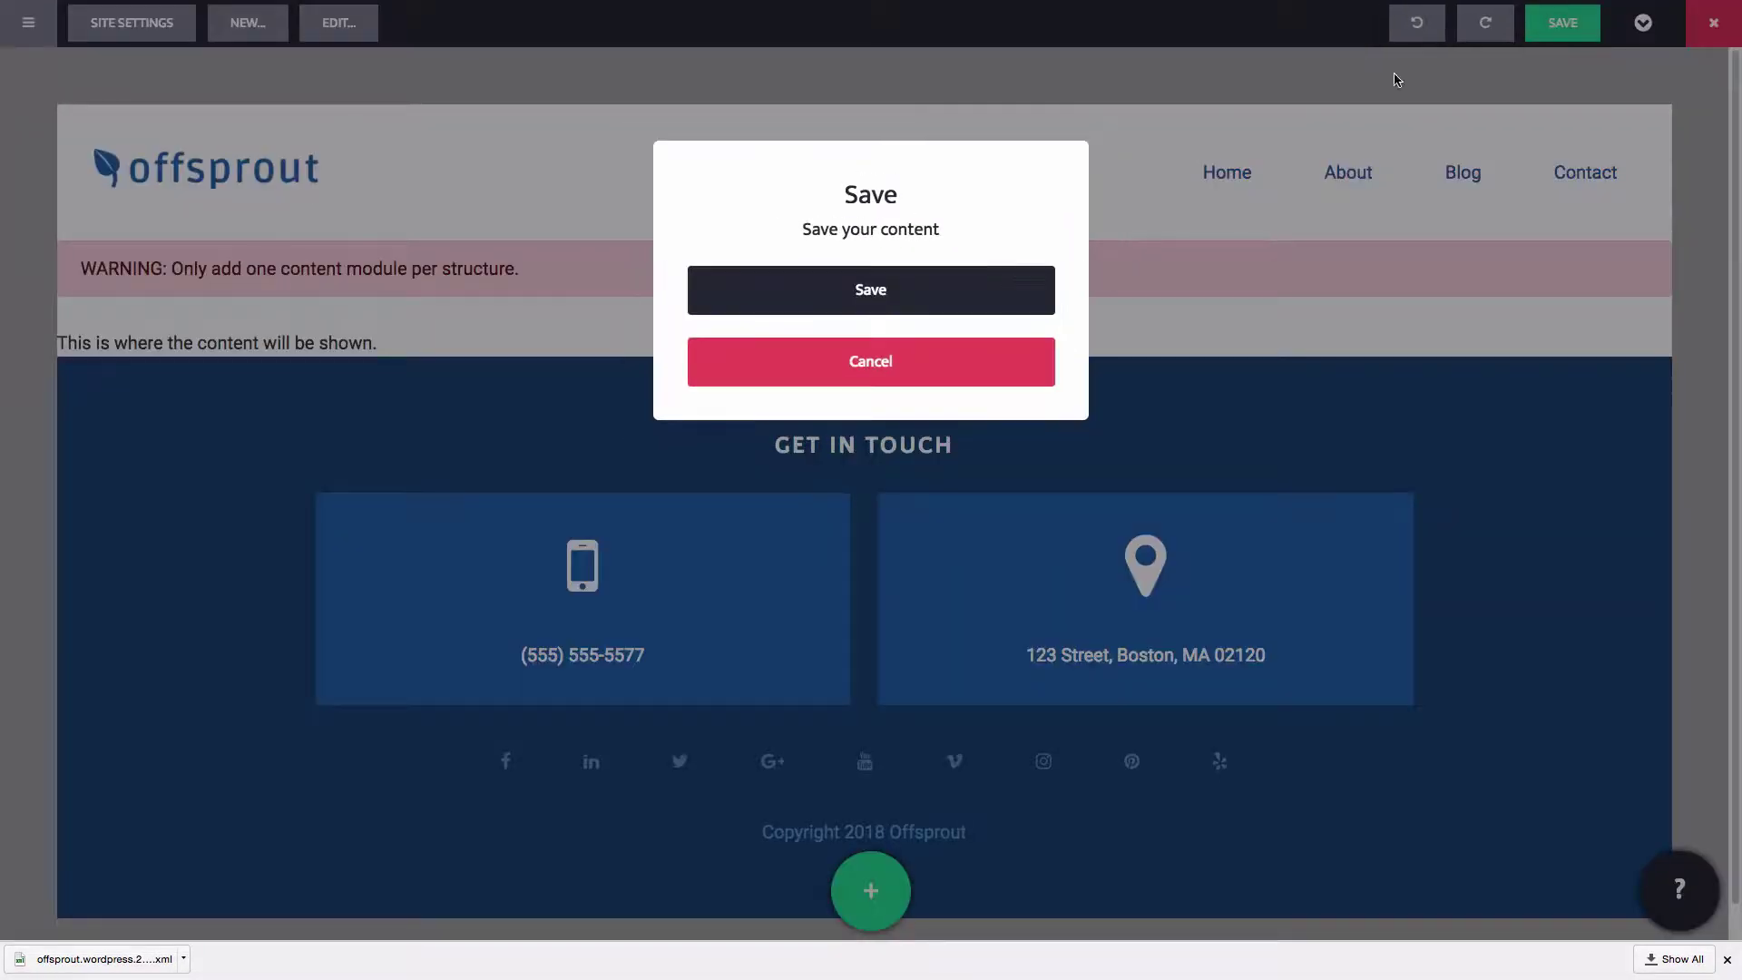
click(891, 290)
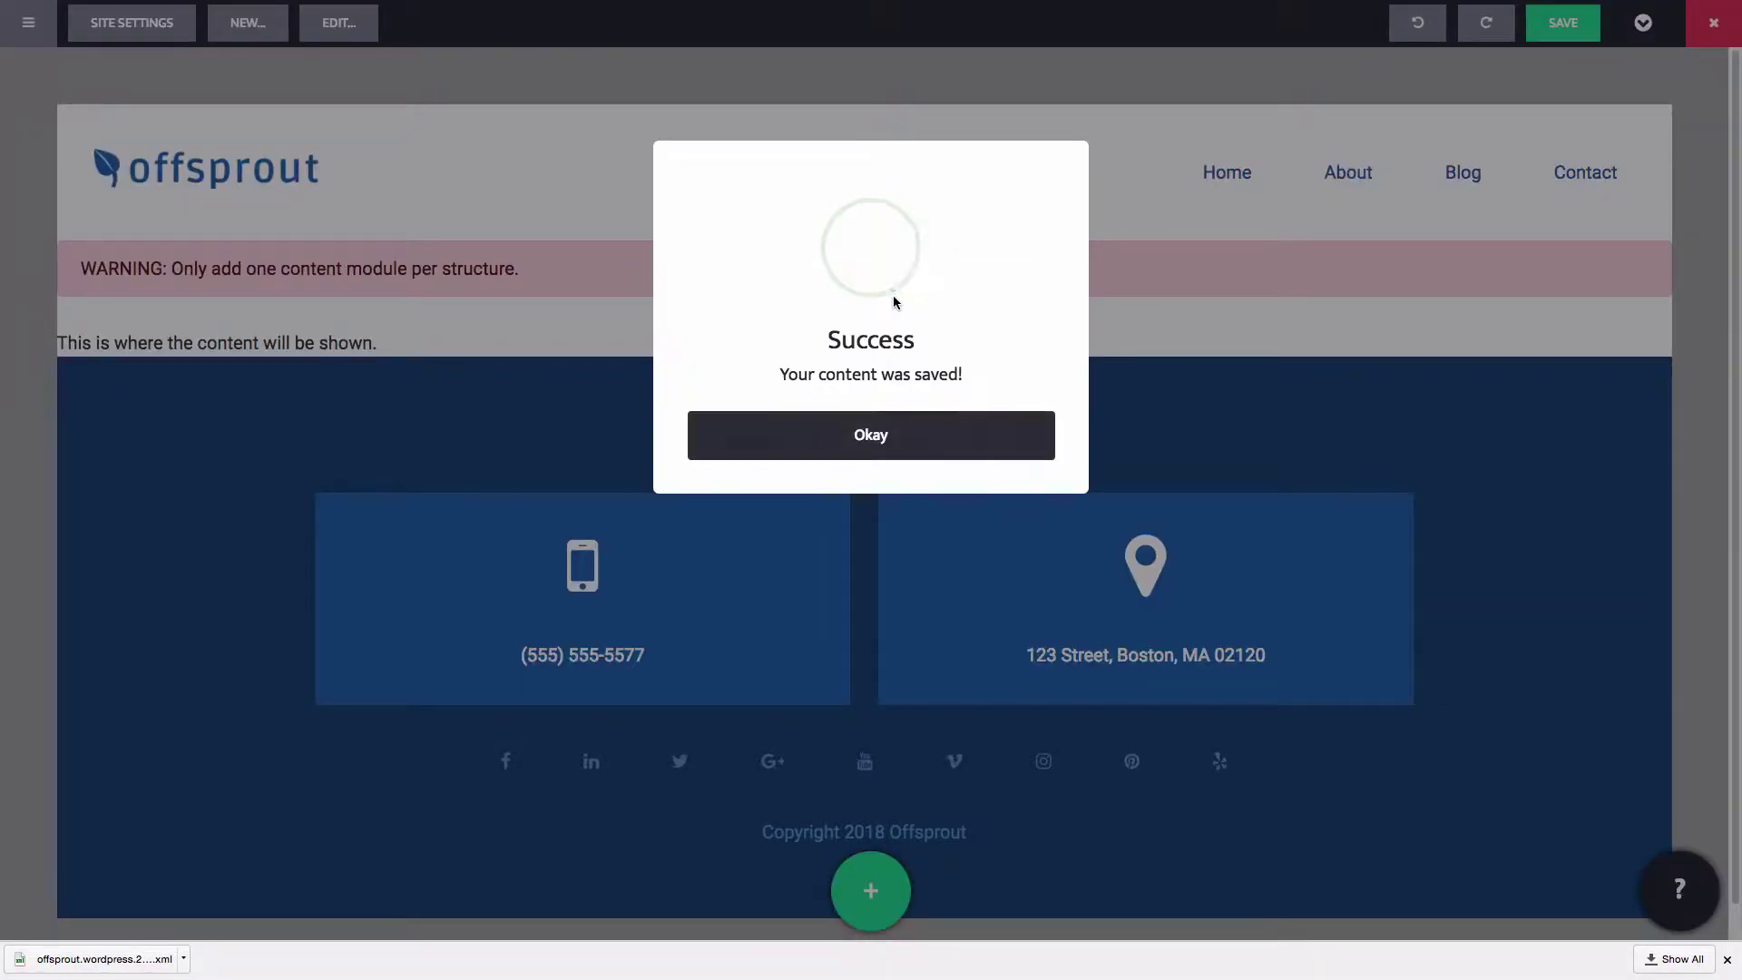
click(896, 432)
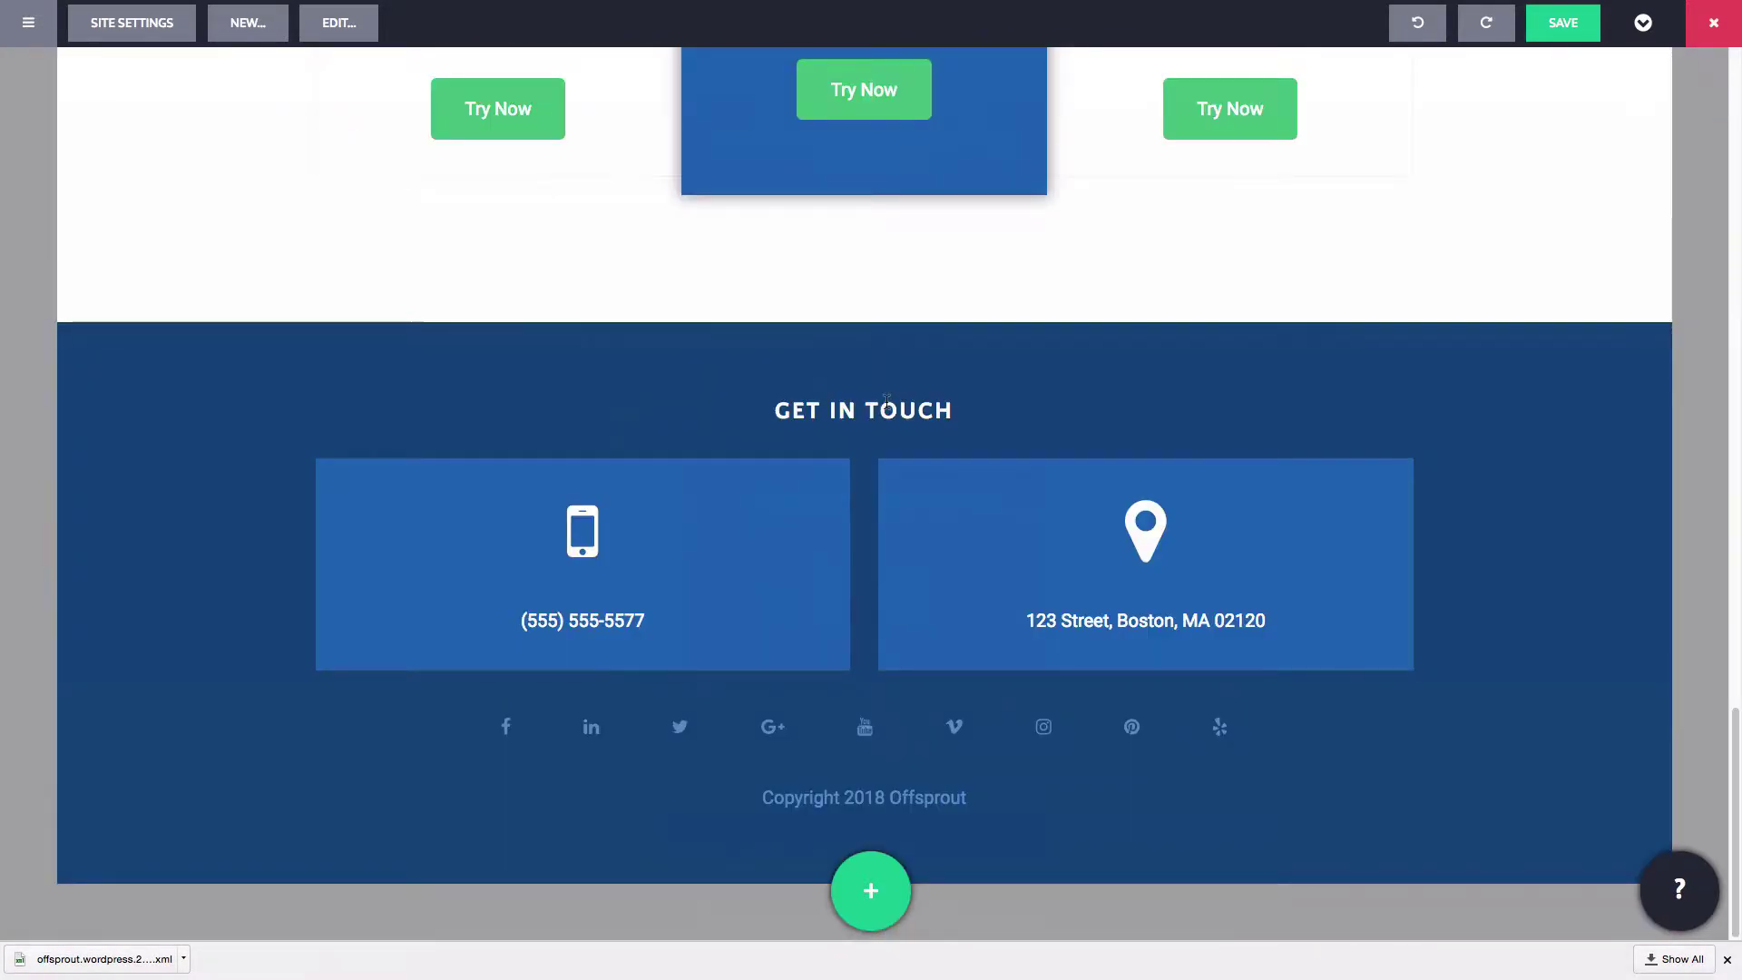
Edit the page's structure and set navigation item text to a custom 1.2 em size.
scroll(888, 407, up, 20)
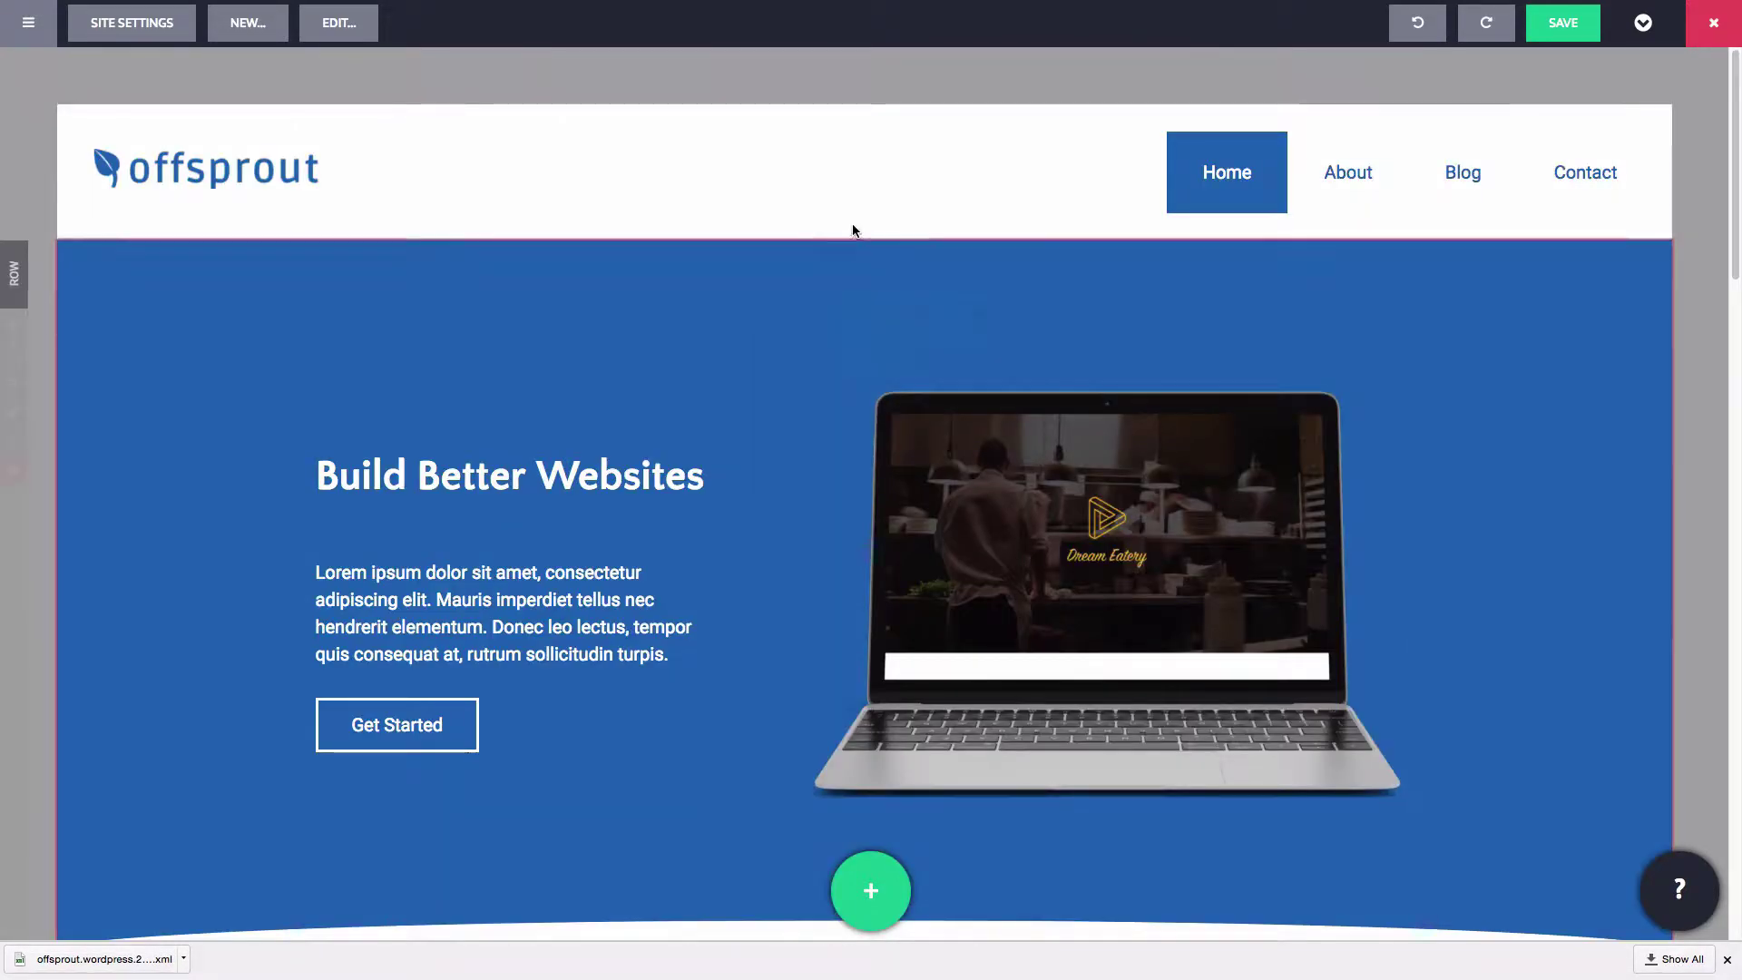
click(361, 34)
click(820, 336)
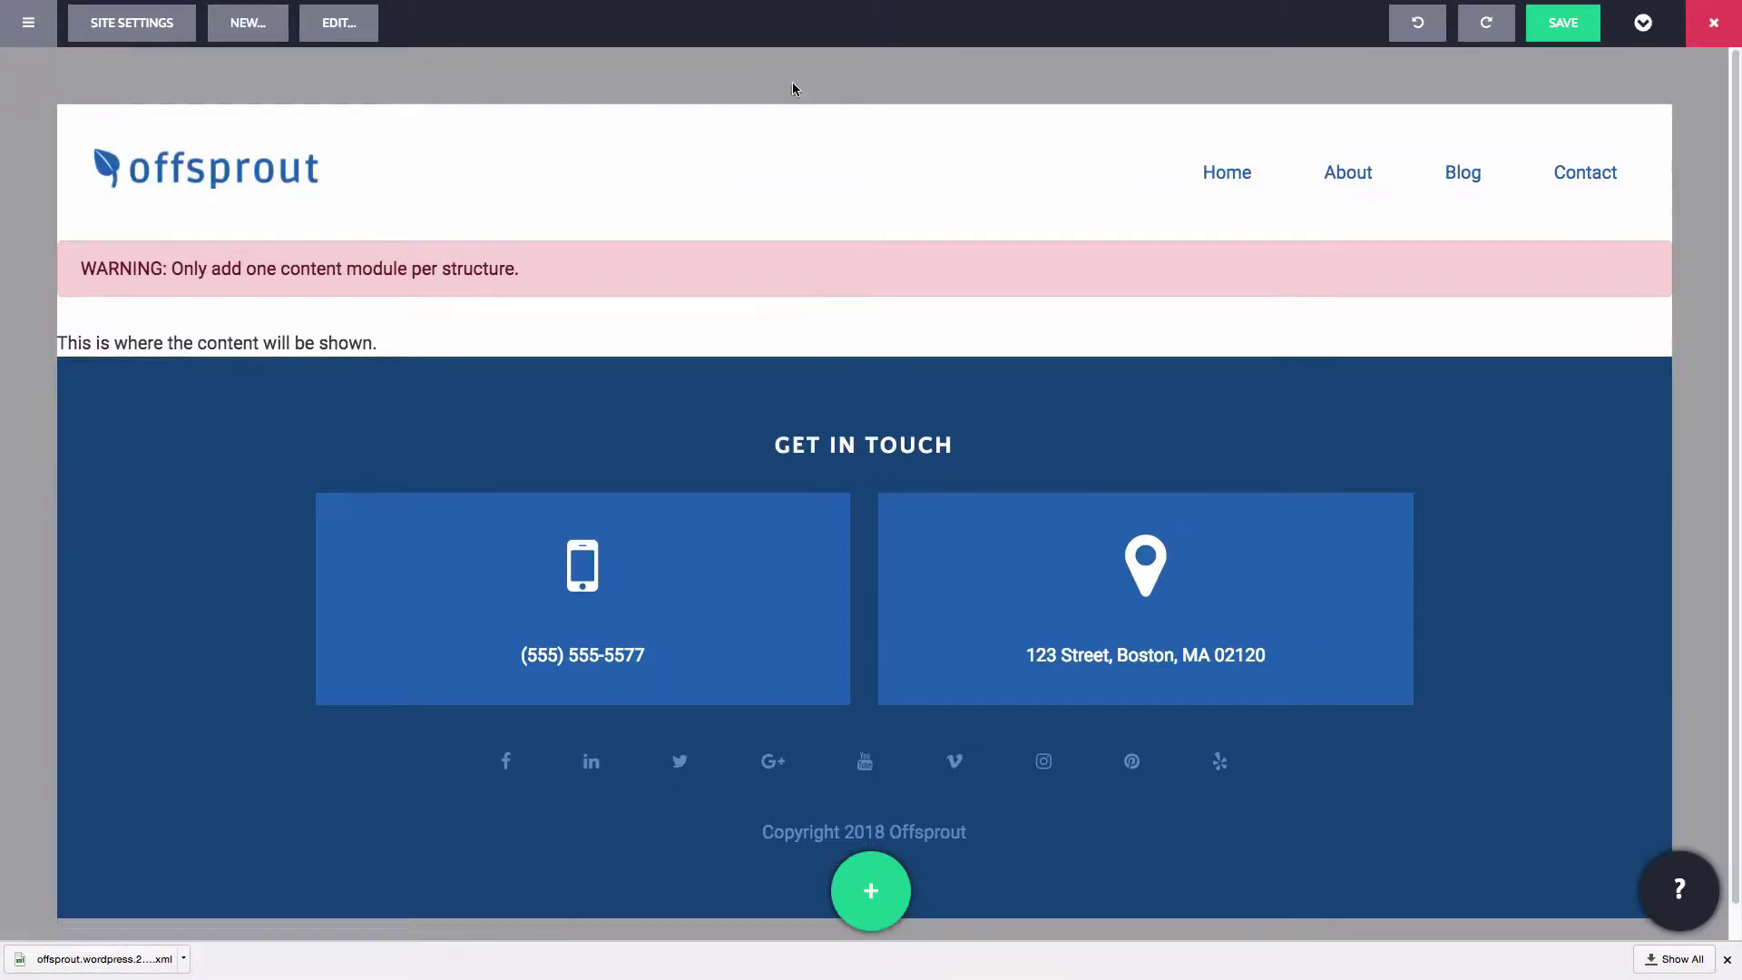
click(786, 156)
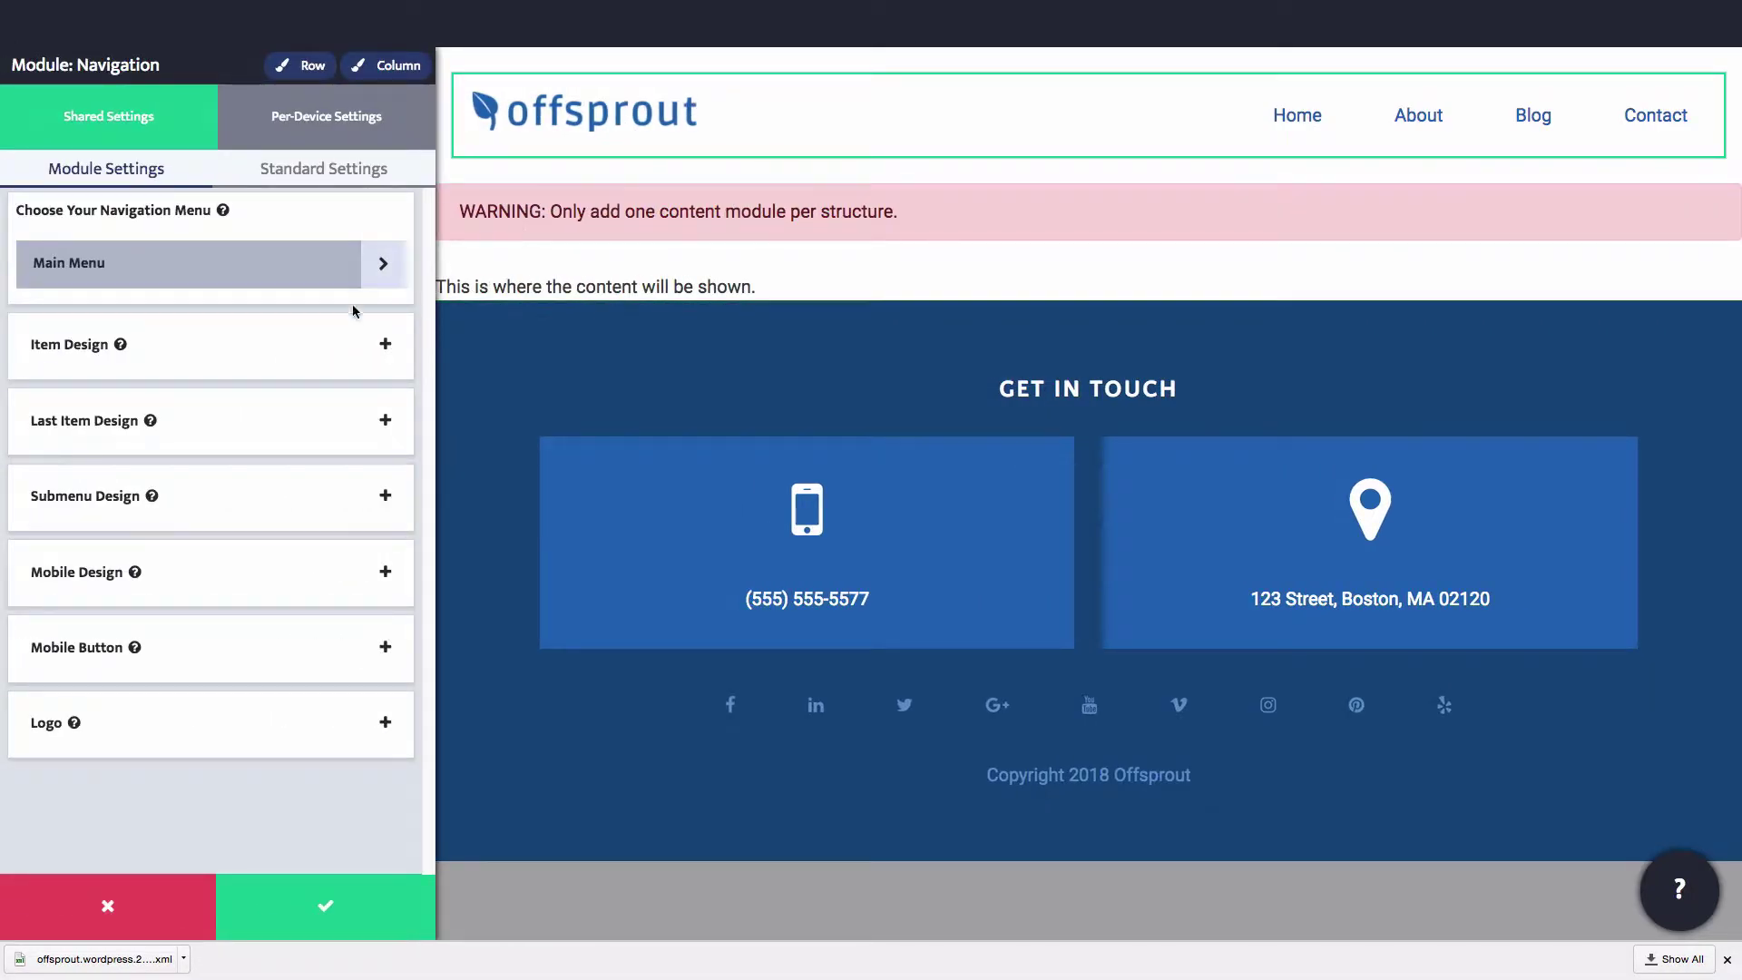
click(315, 344)
click(225, 298)
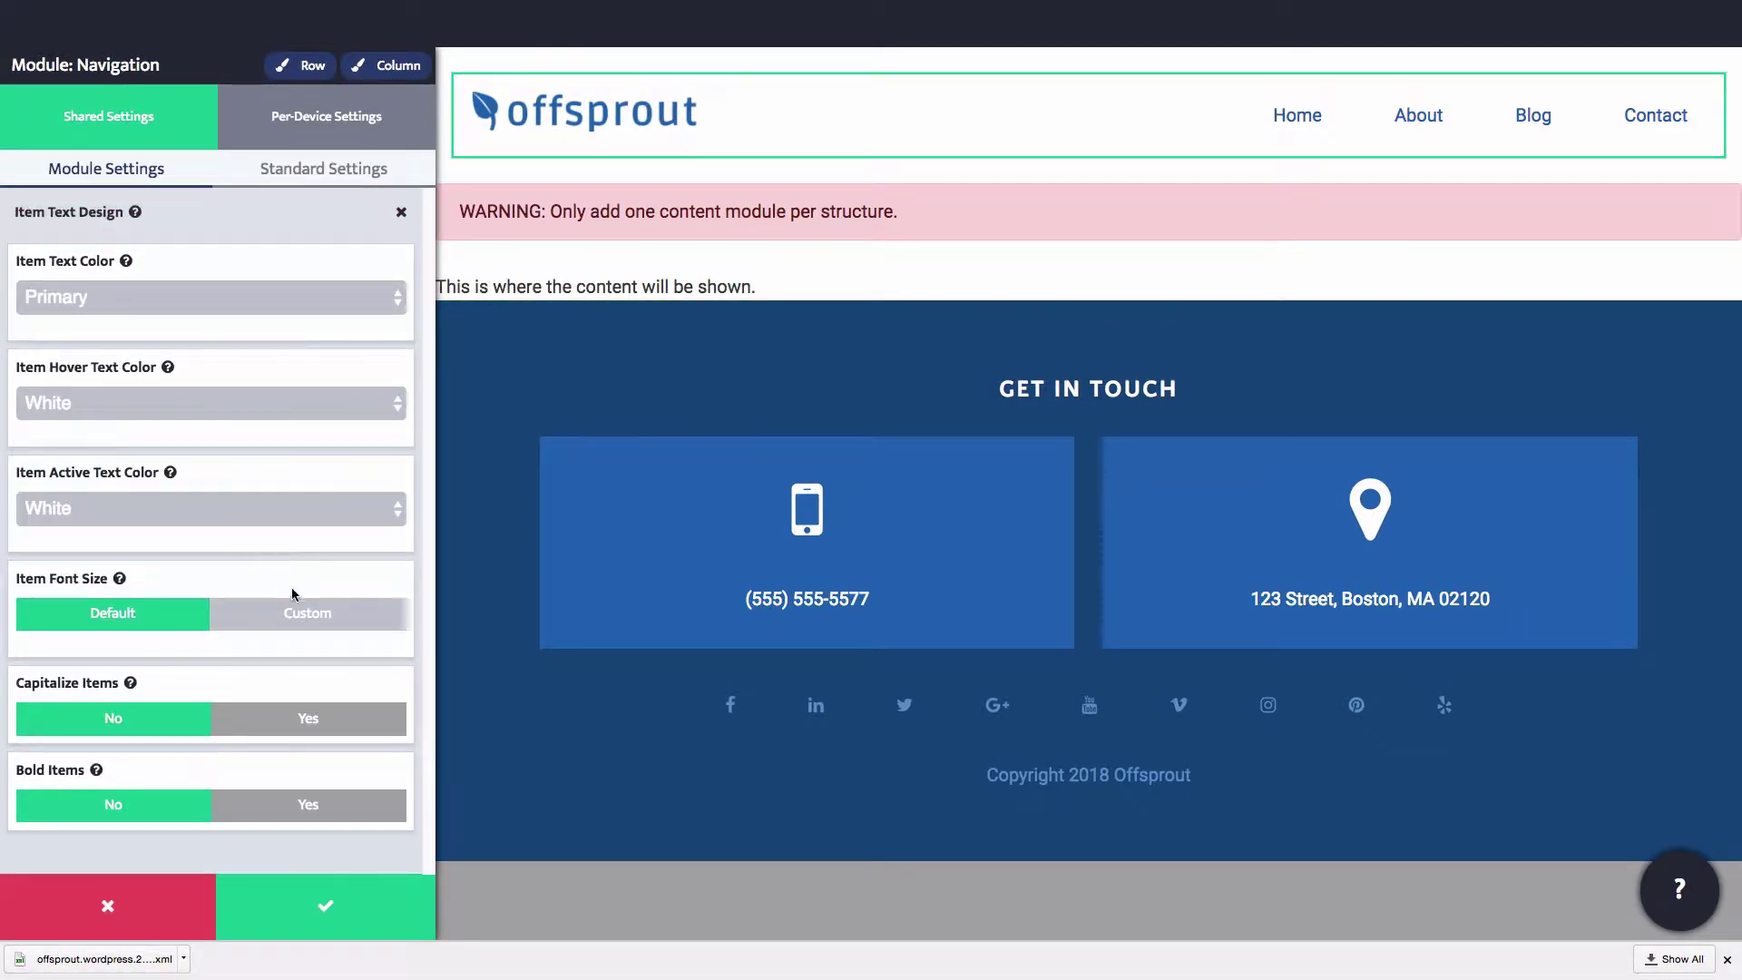
click(294, 604)
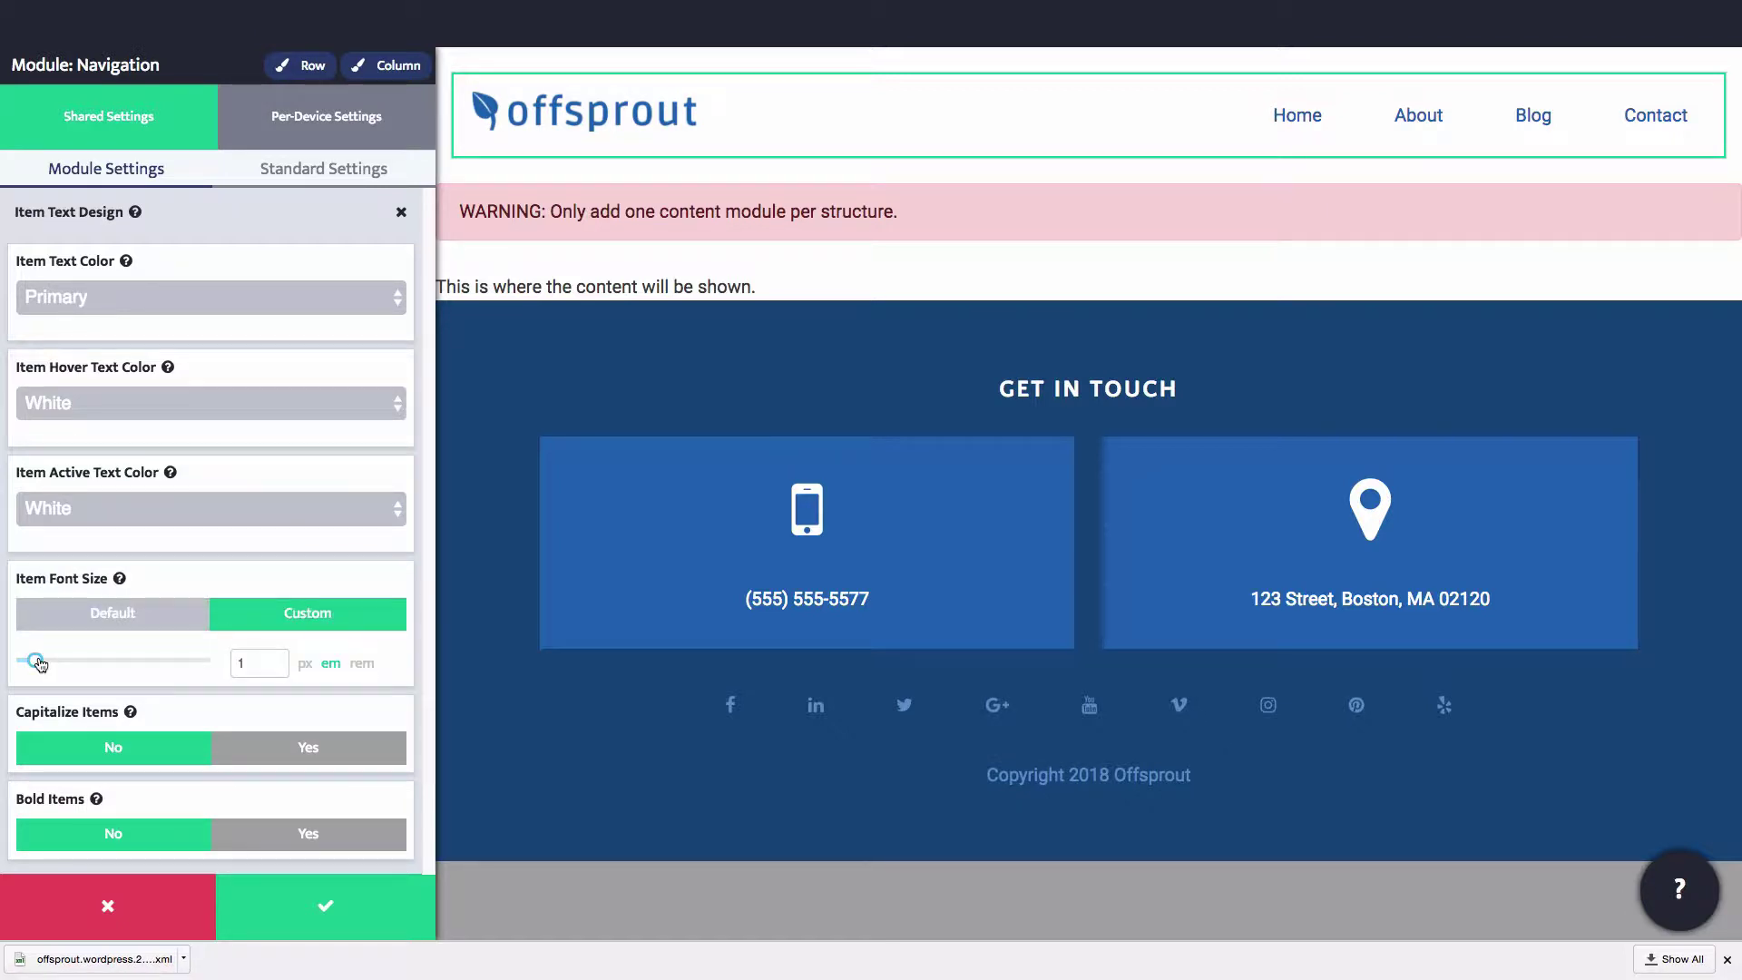
drag(35, 661, 40, 660)
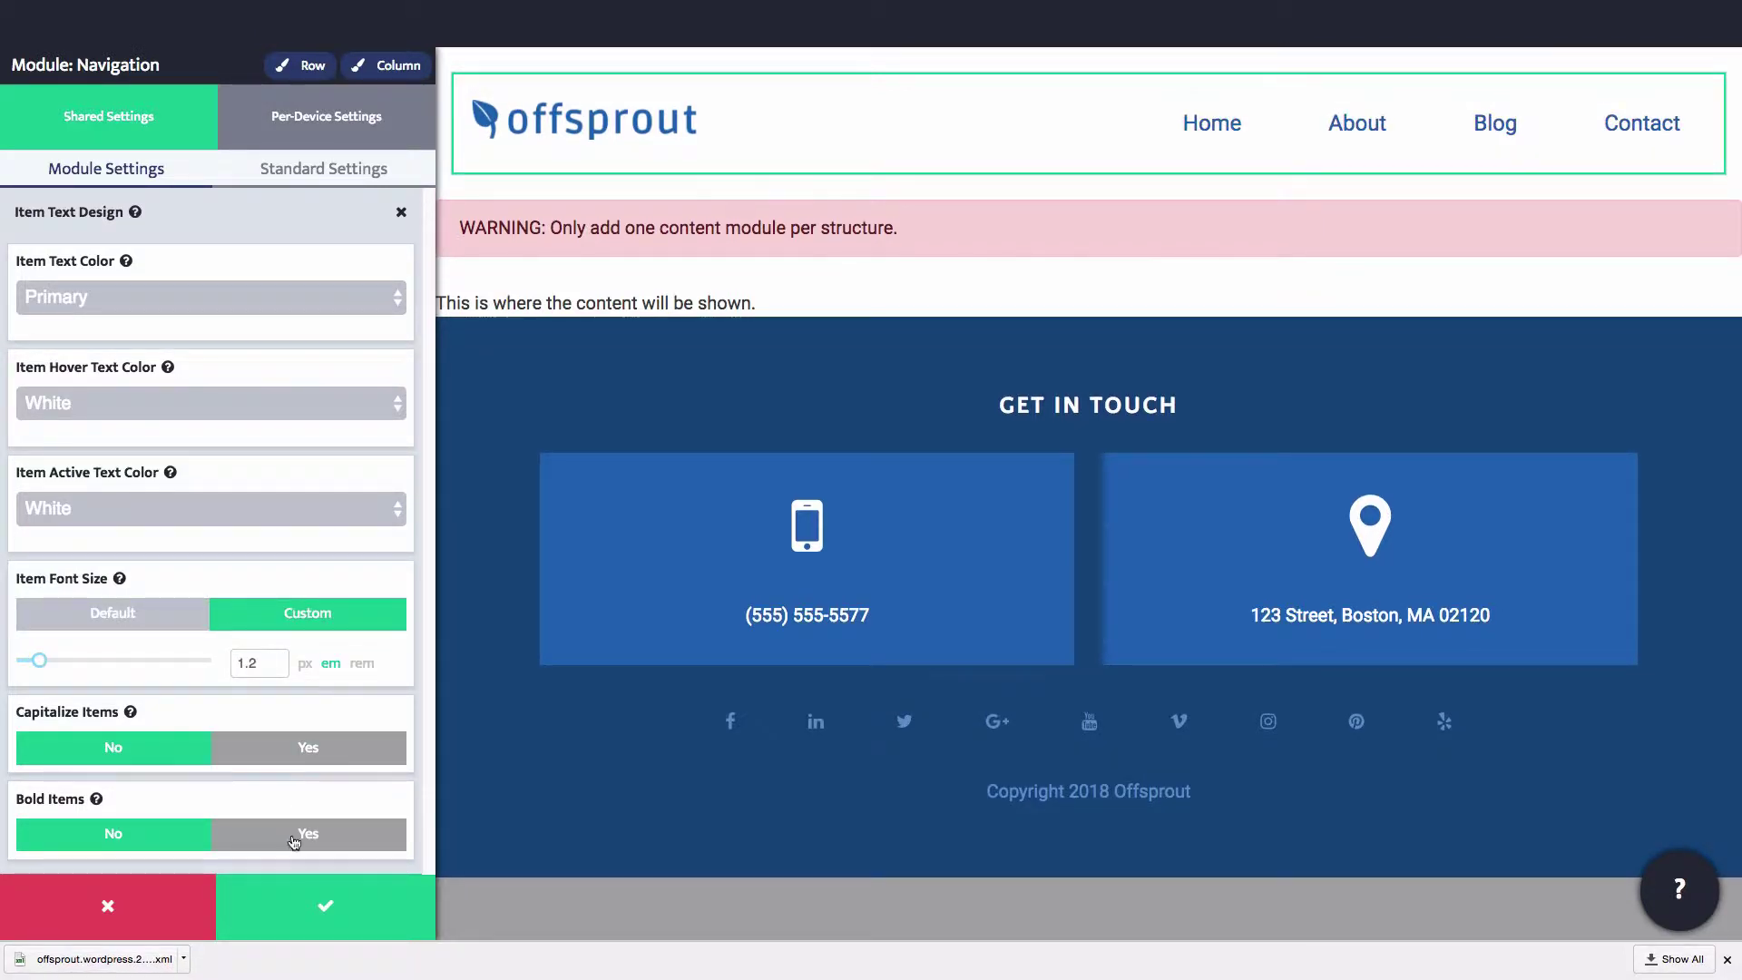
click(325, 905)
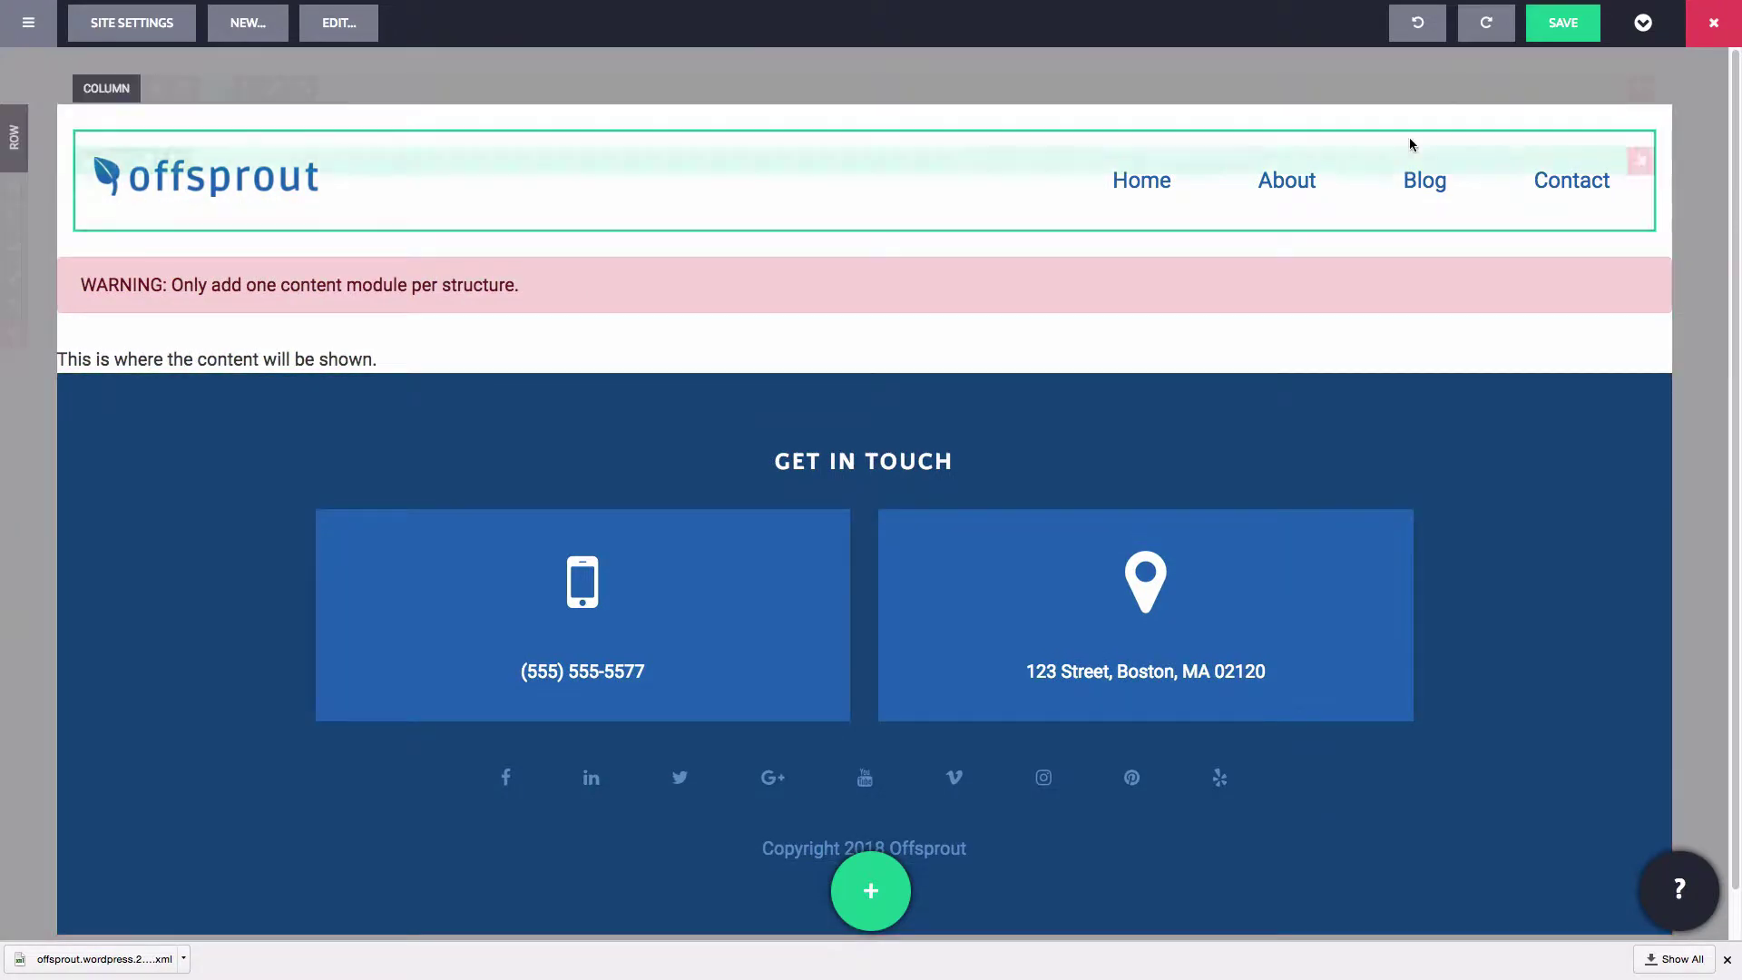
Save the structure and confirm the save.
click(1563, 23)
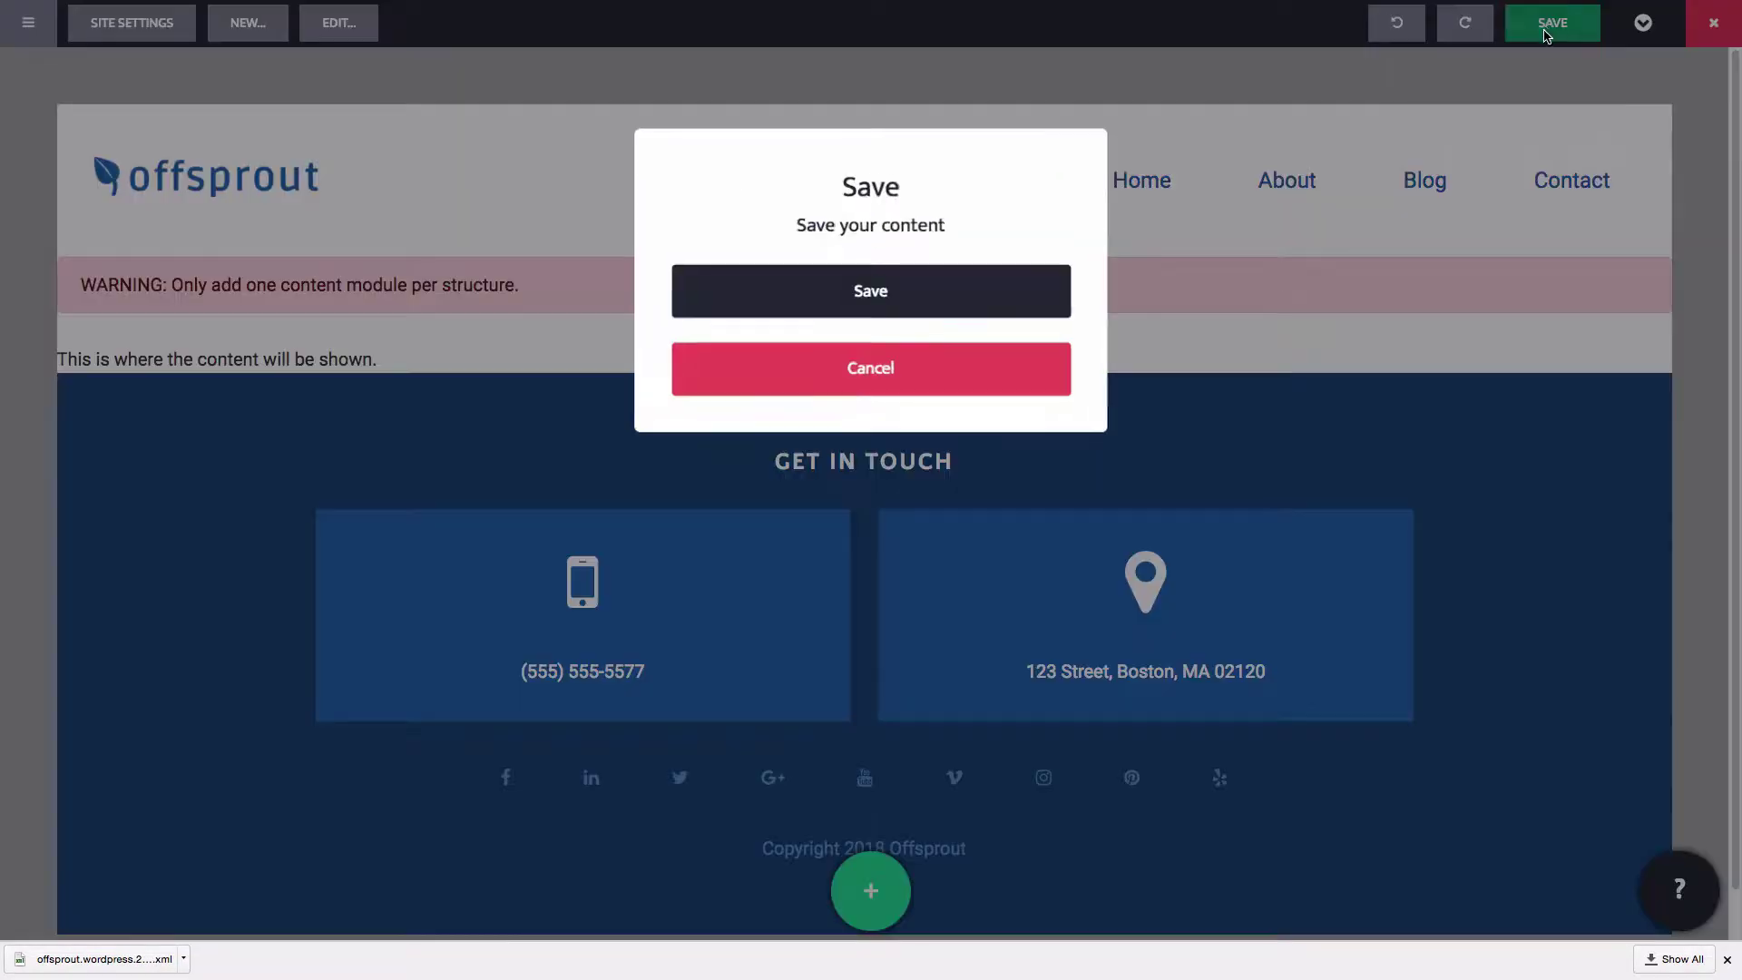
click(958, 298)
click(921, 446)
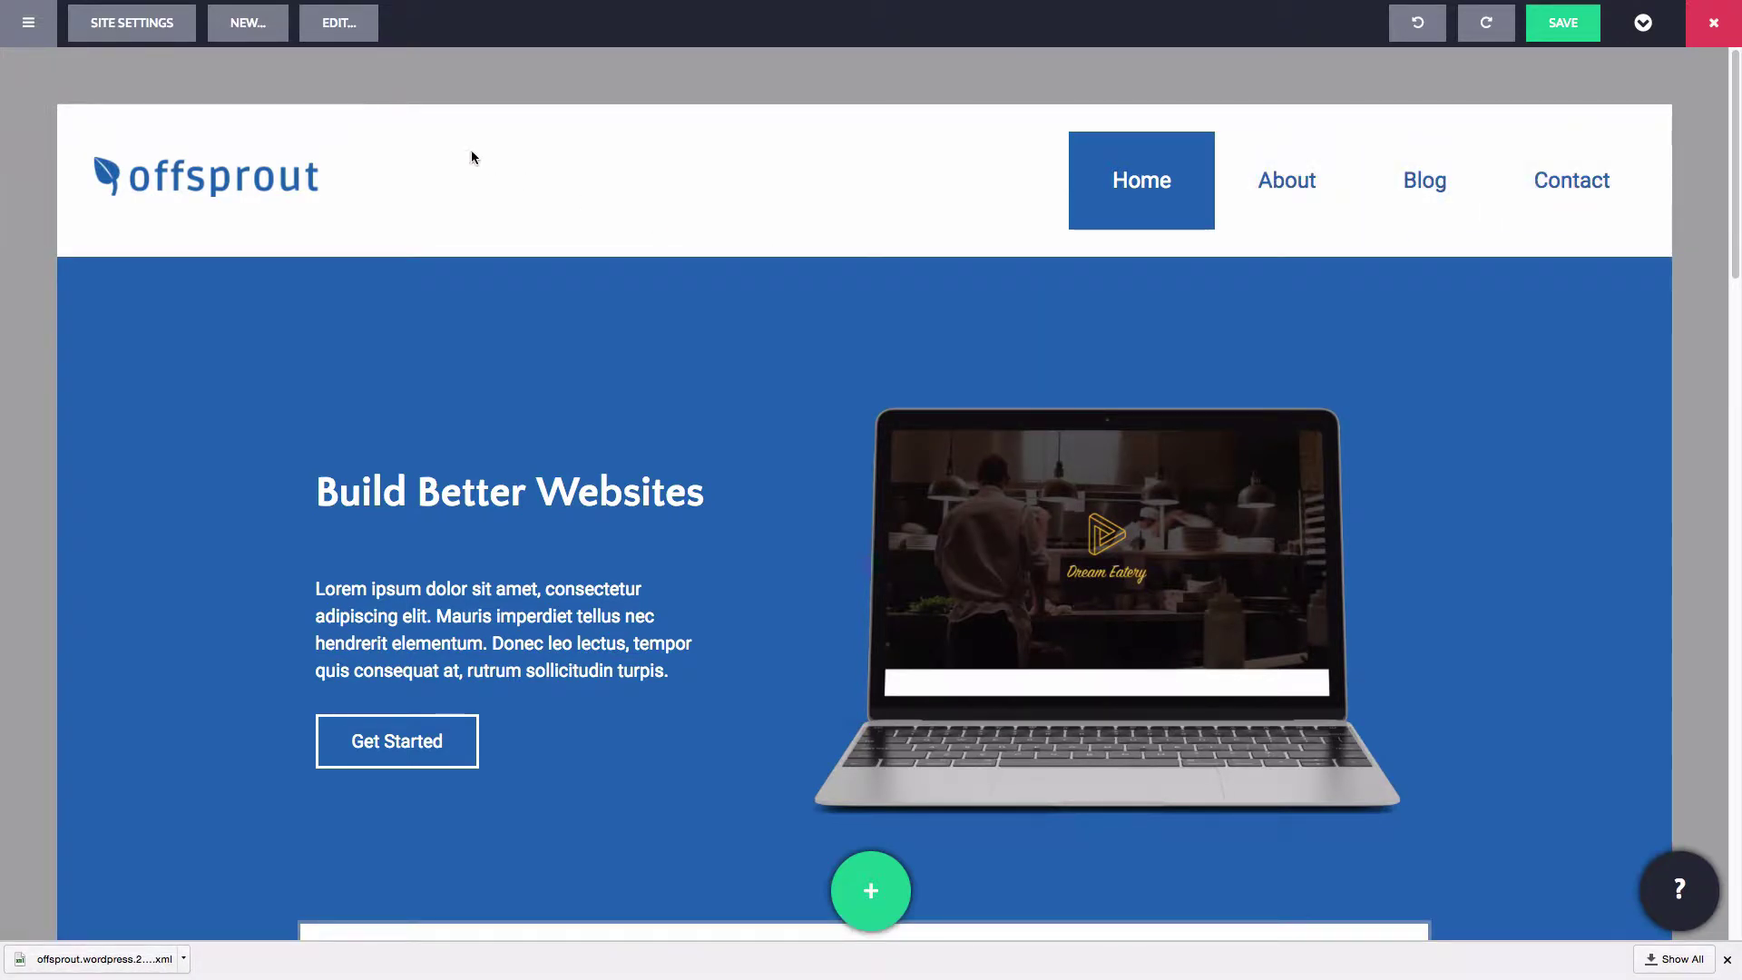
Create a page titled 'Landing Page' from the professional services landing template.
click(254, 23)
click(832, 448)
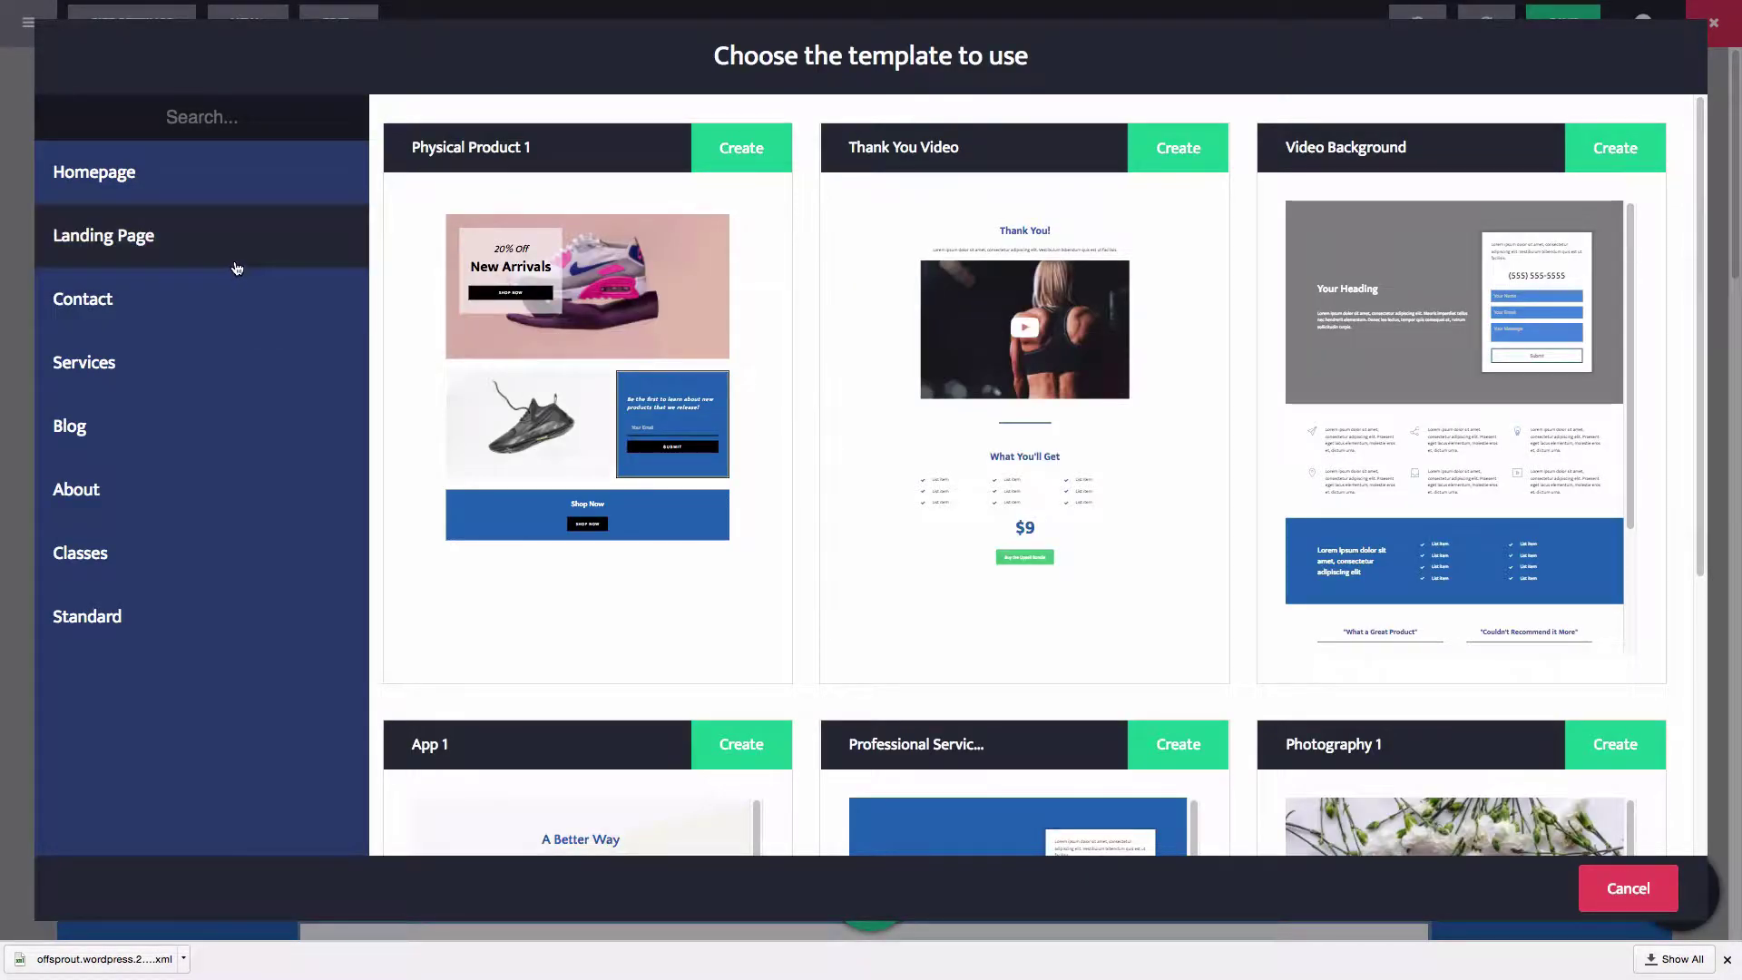
click(233, 262)
scroll(808, 499, down, 3)
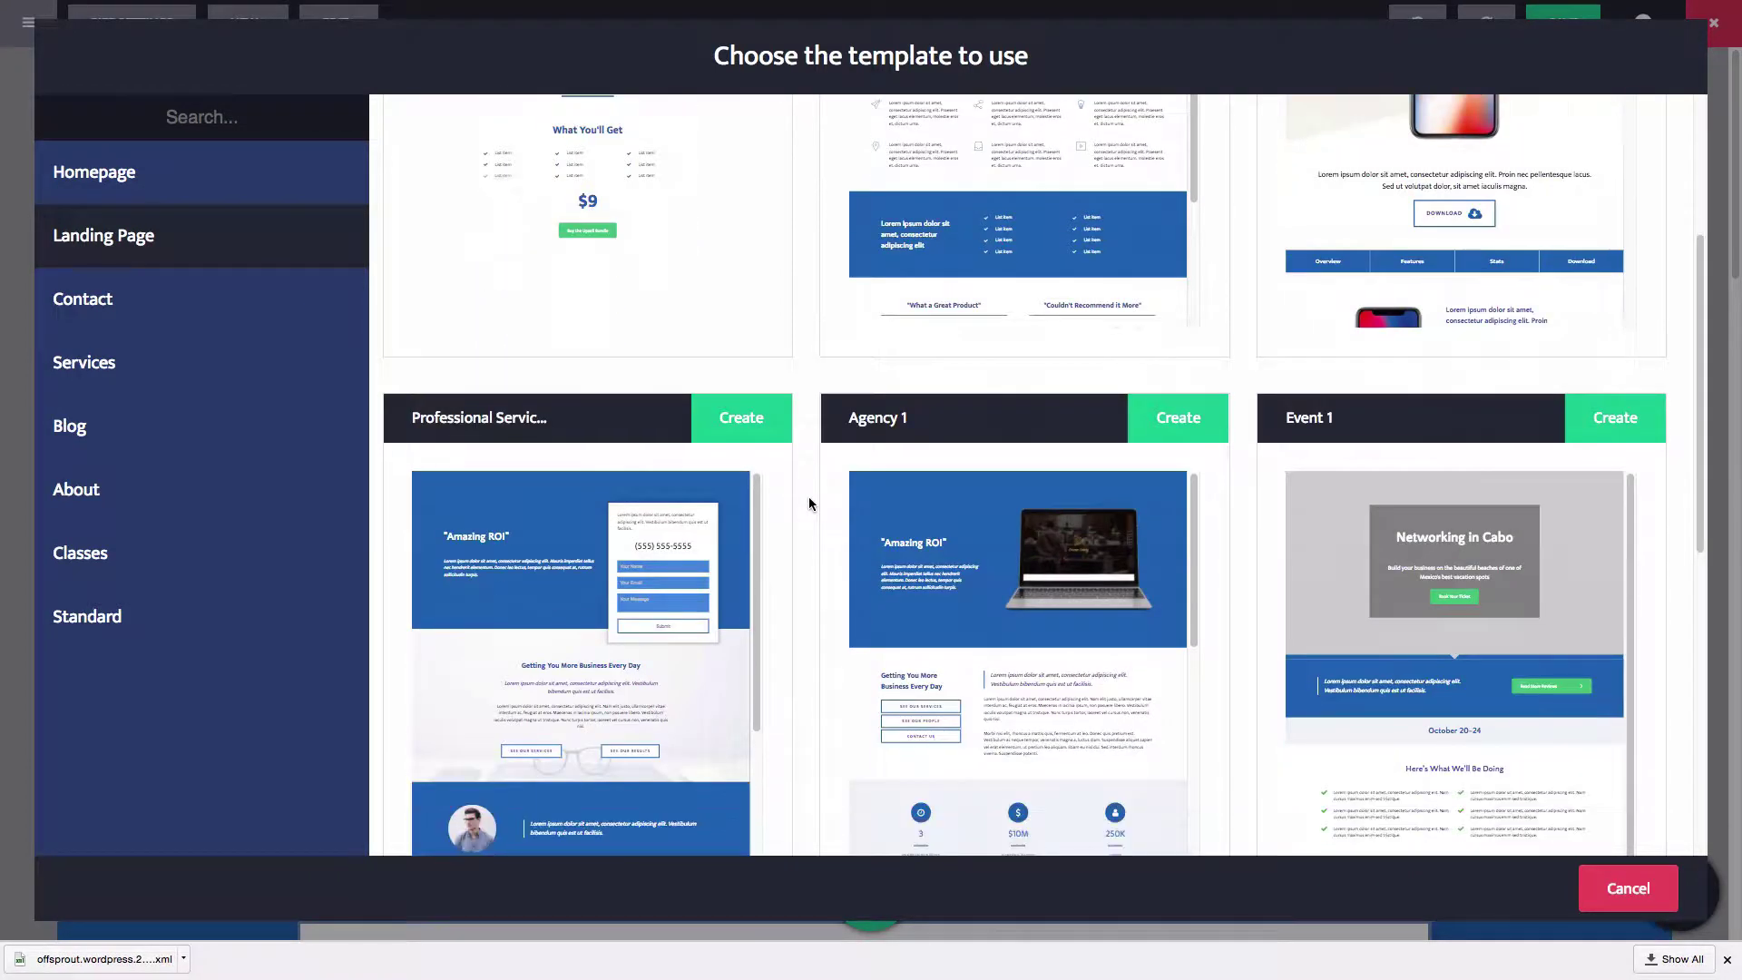
click(747, 442)
click(772, 247)
text(Landing Page)
click(835, 310)
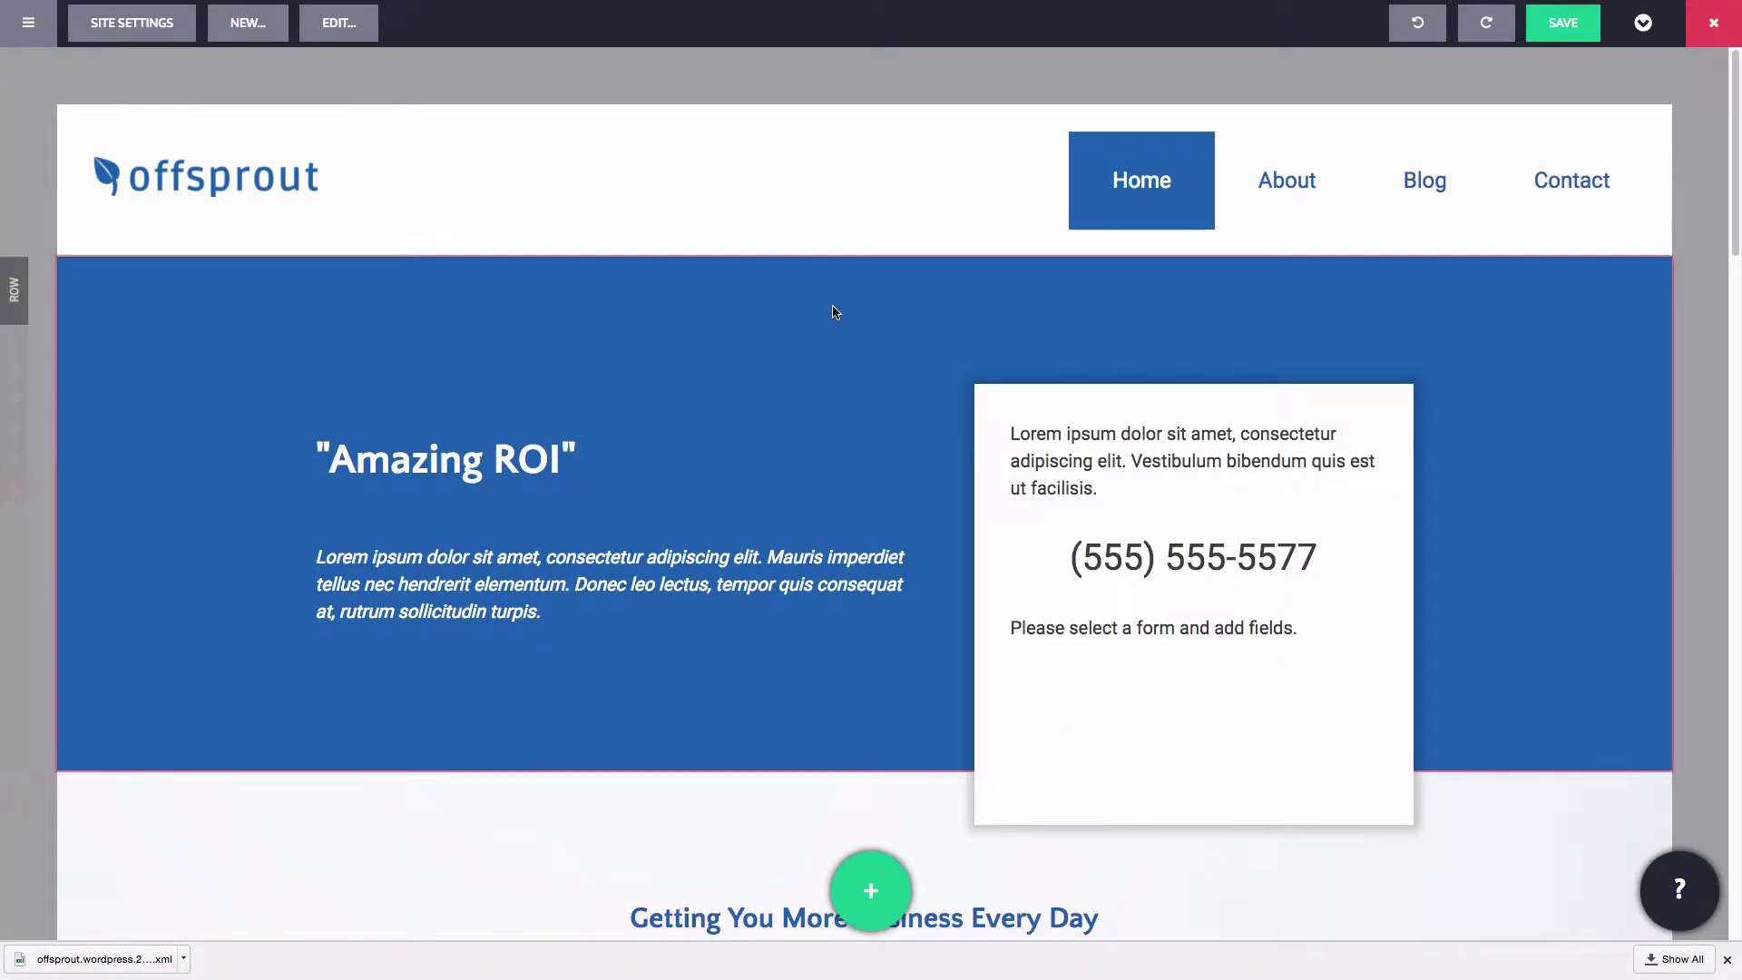
Set the contact form module to use New Form.
click(1168, 631)
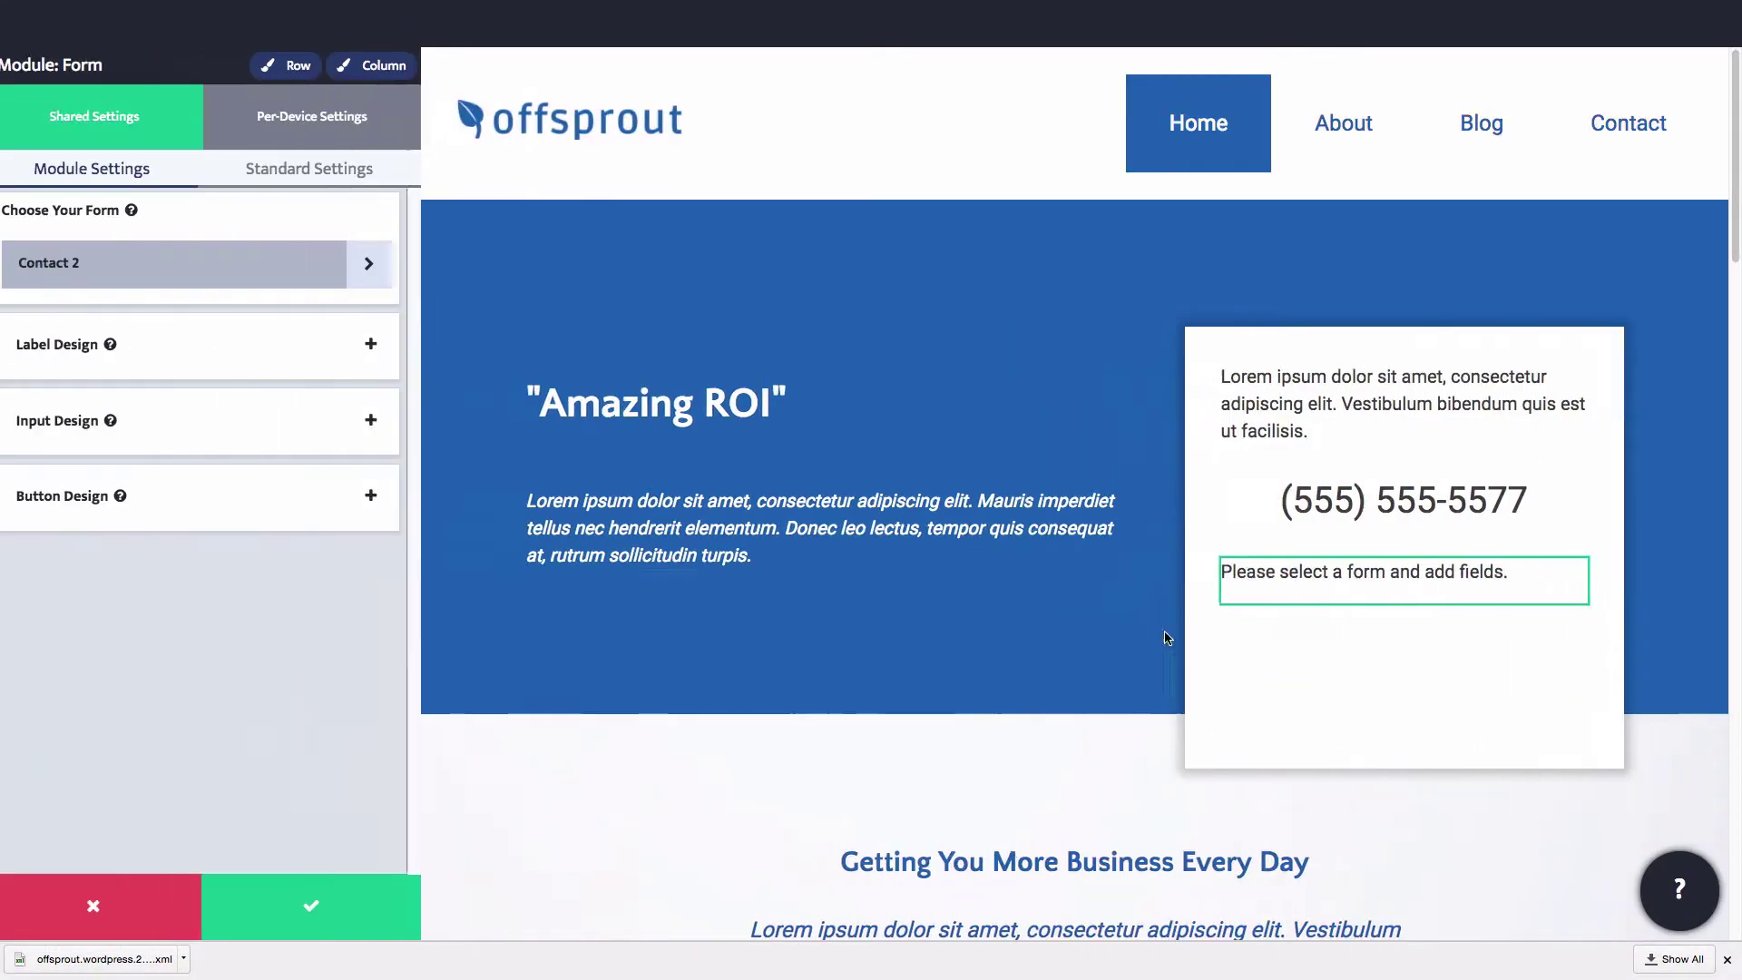
click(382, 264)
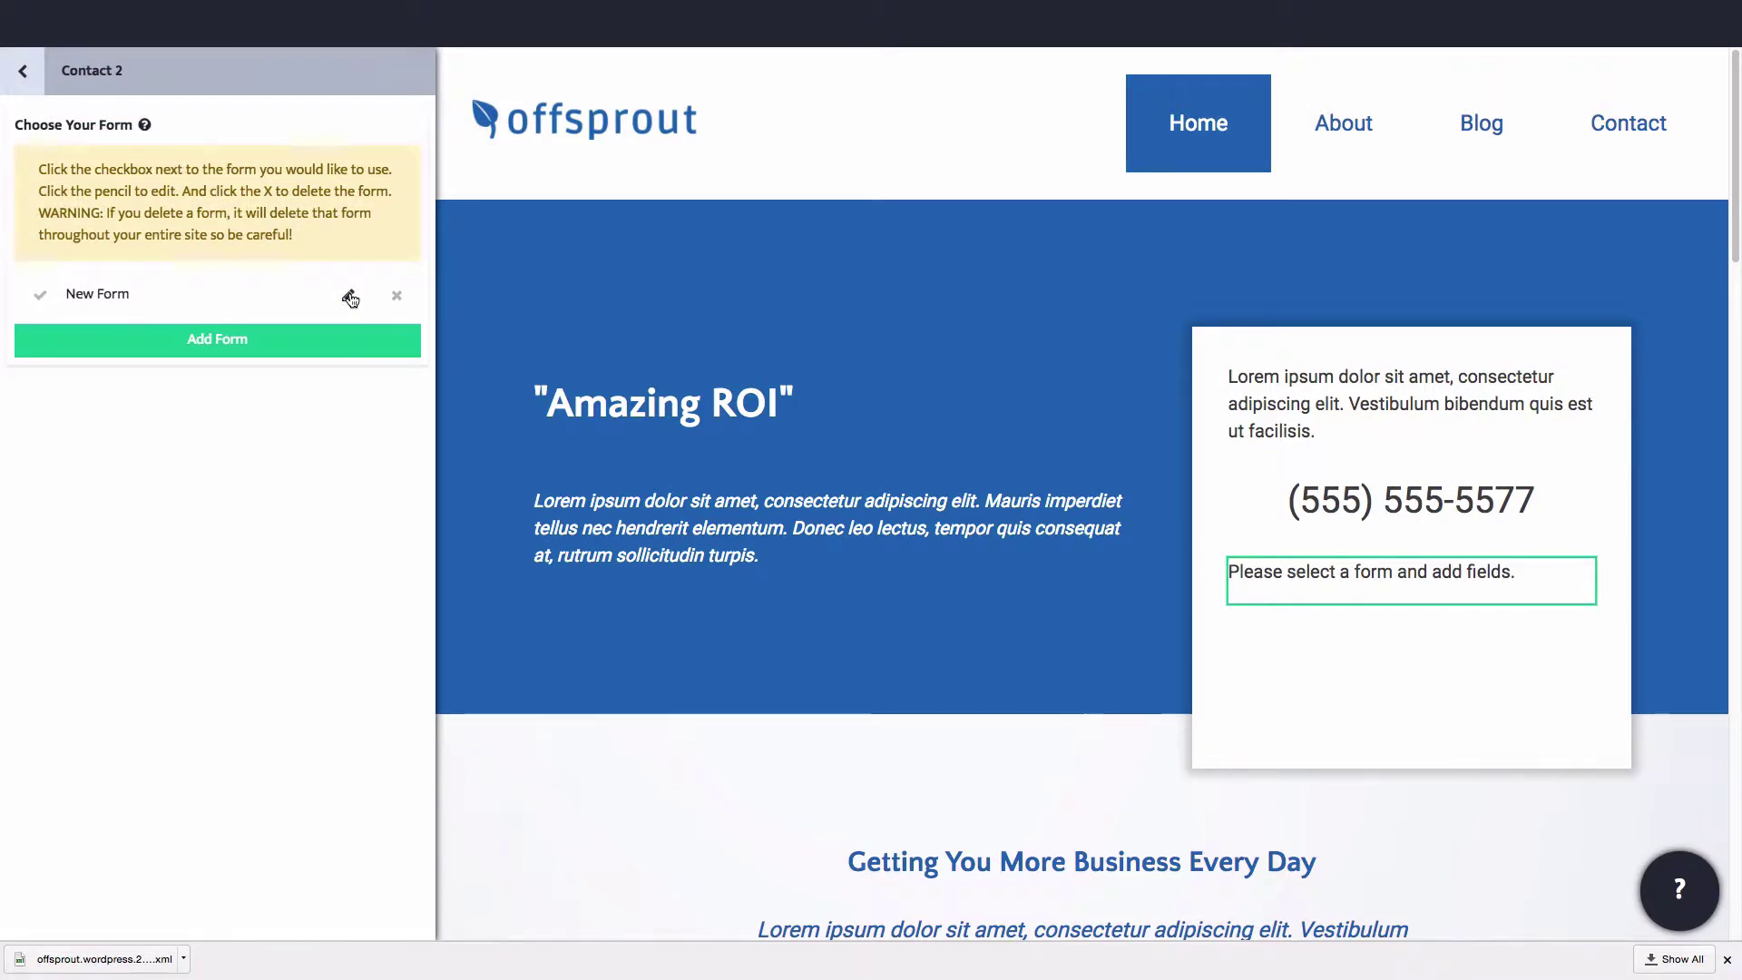
click(352, 292)
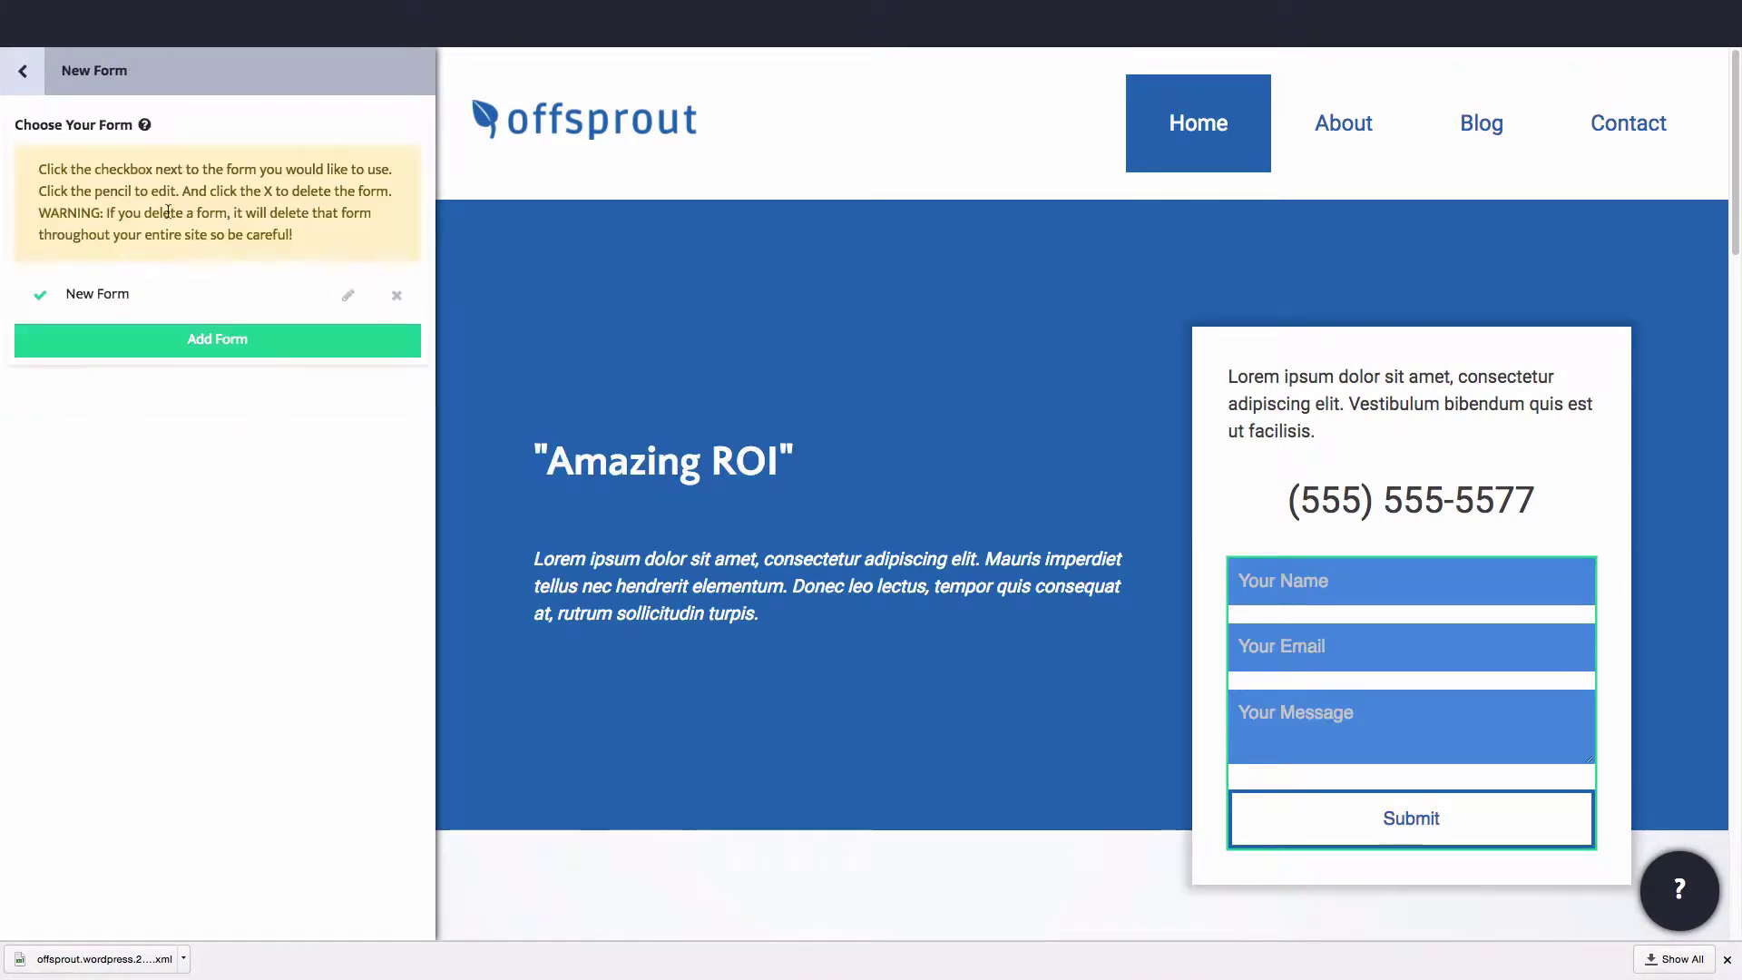
click(23, 71)
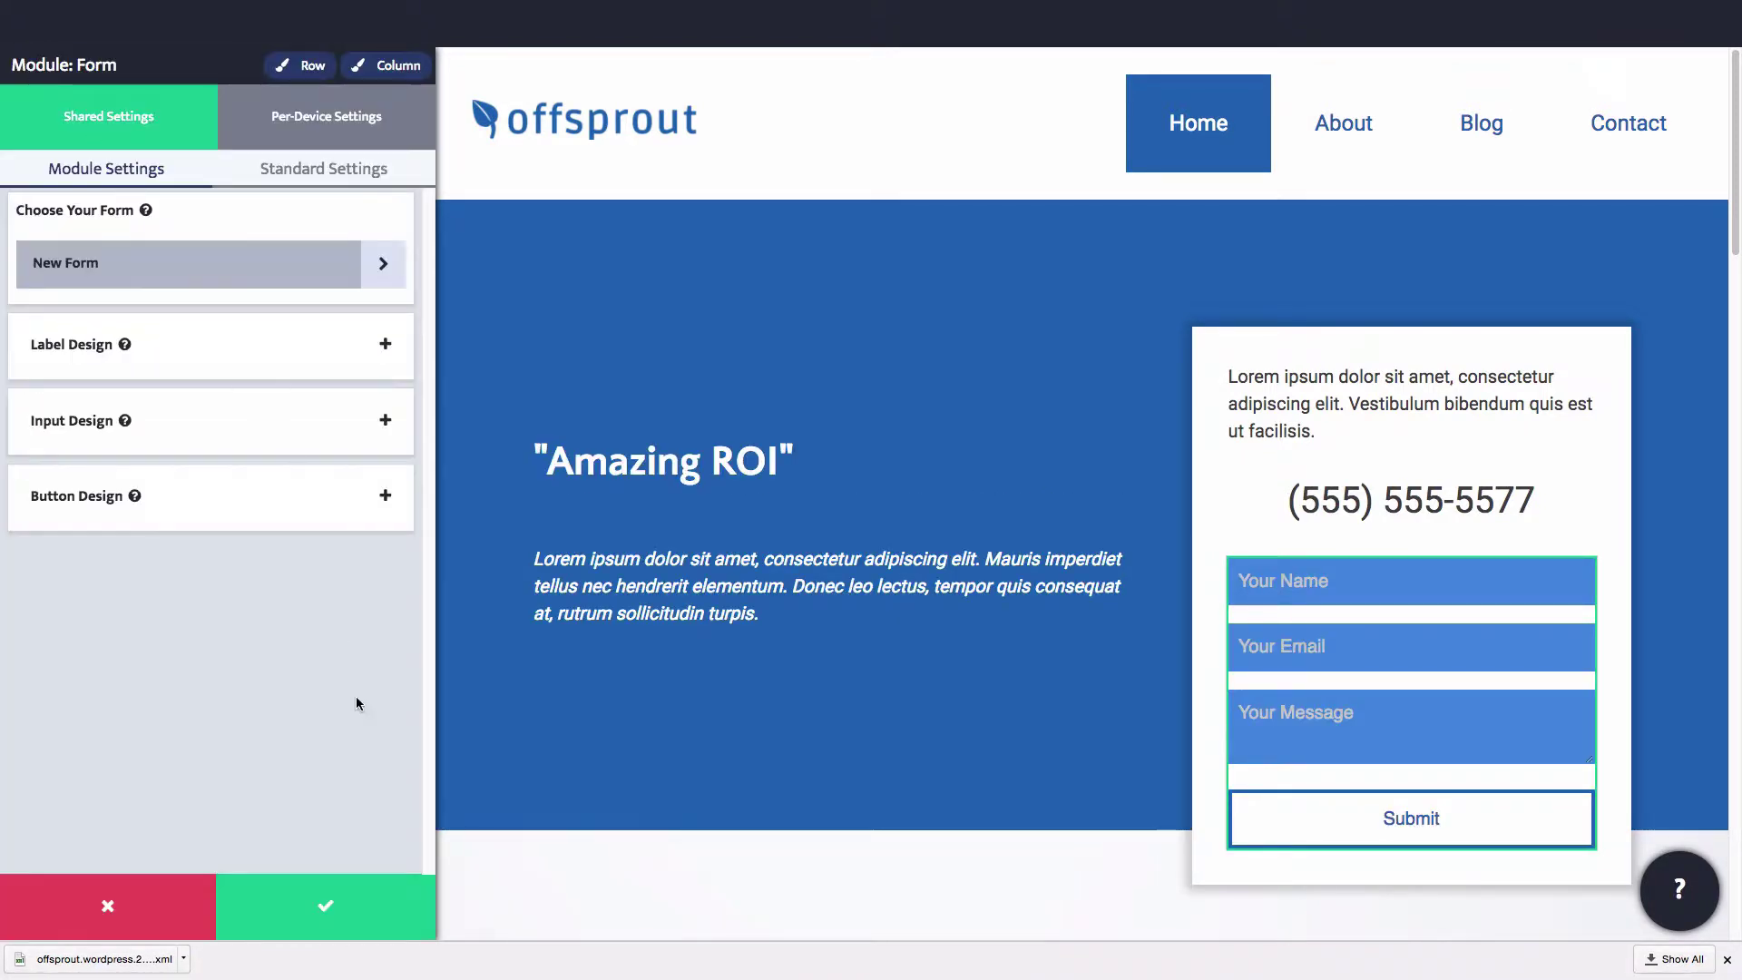
click(363, 898)
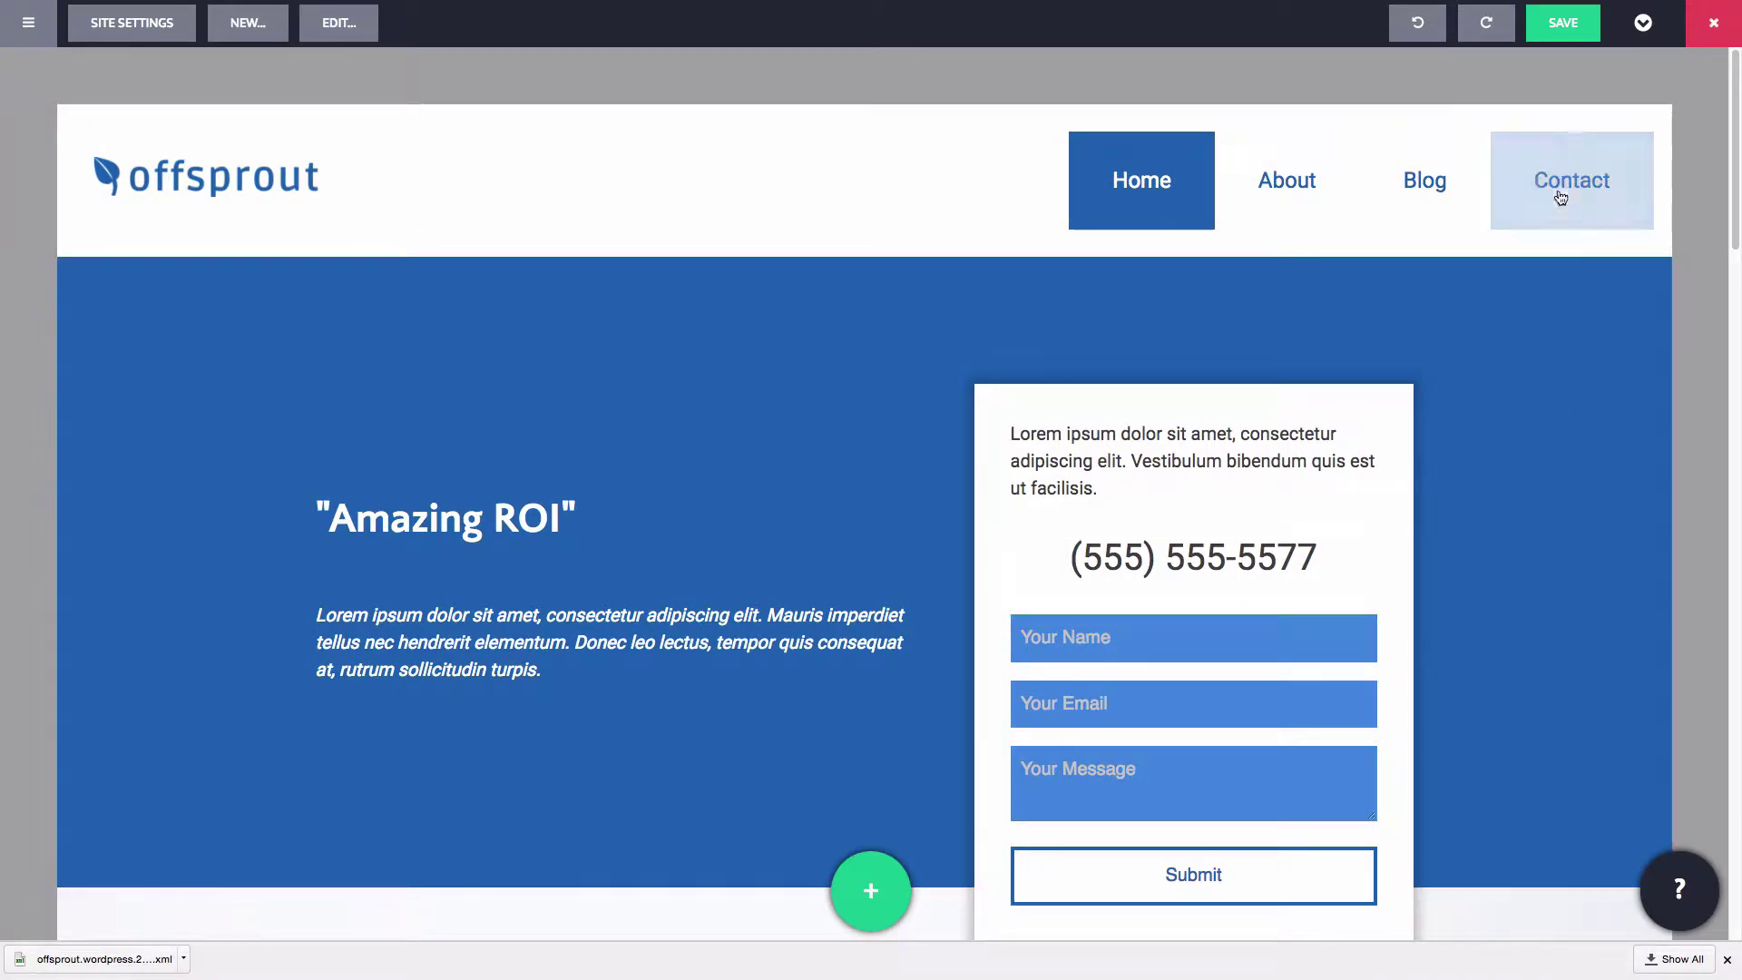
Save and publish the Landing Page, then review it.
click(1563, 23)
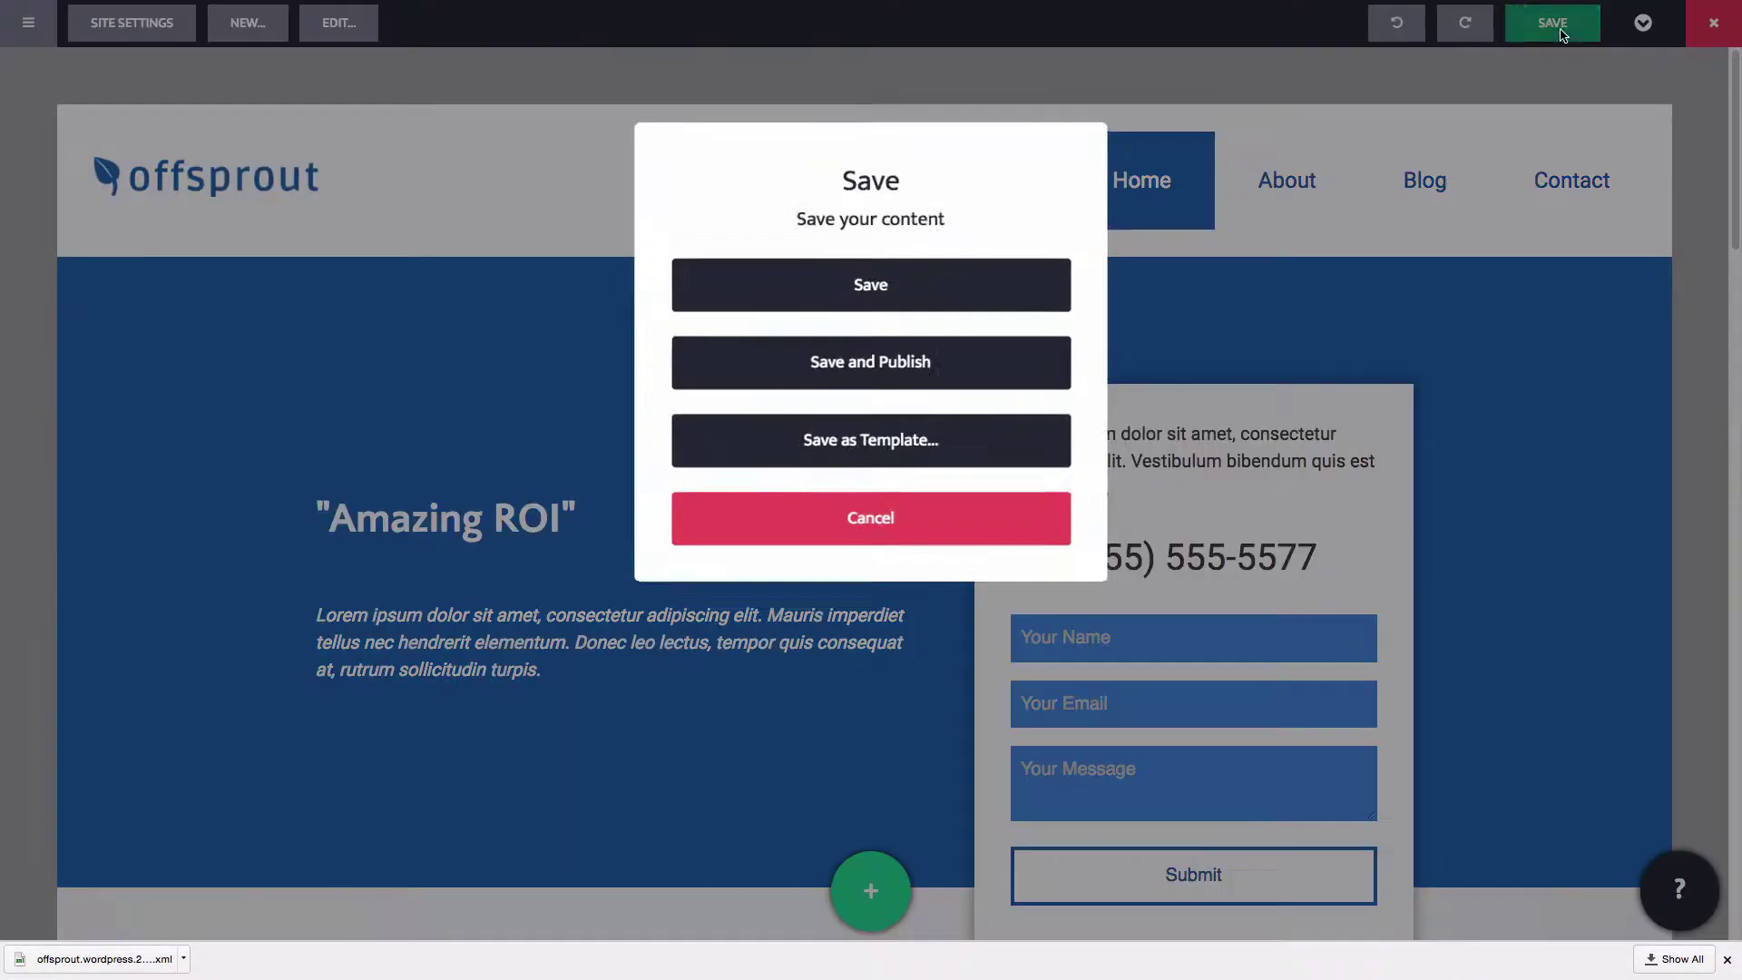
click(936, 374)
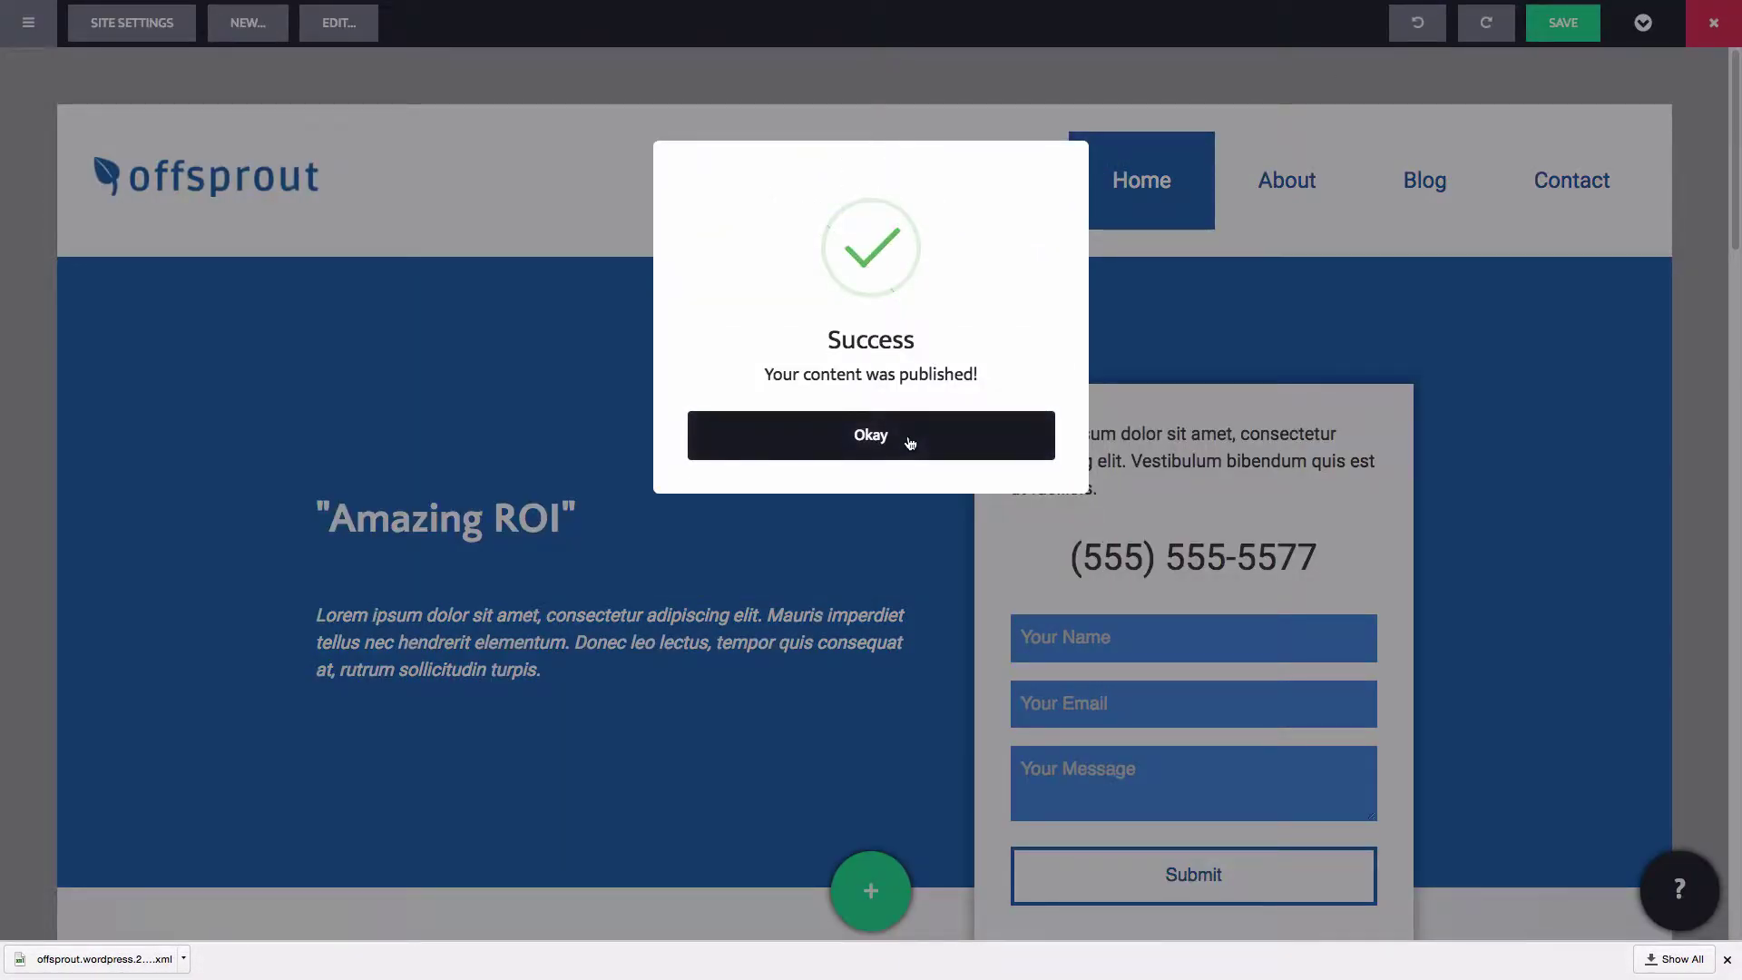
click(910, 442)
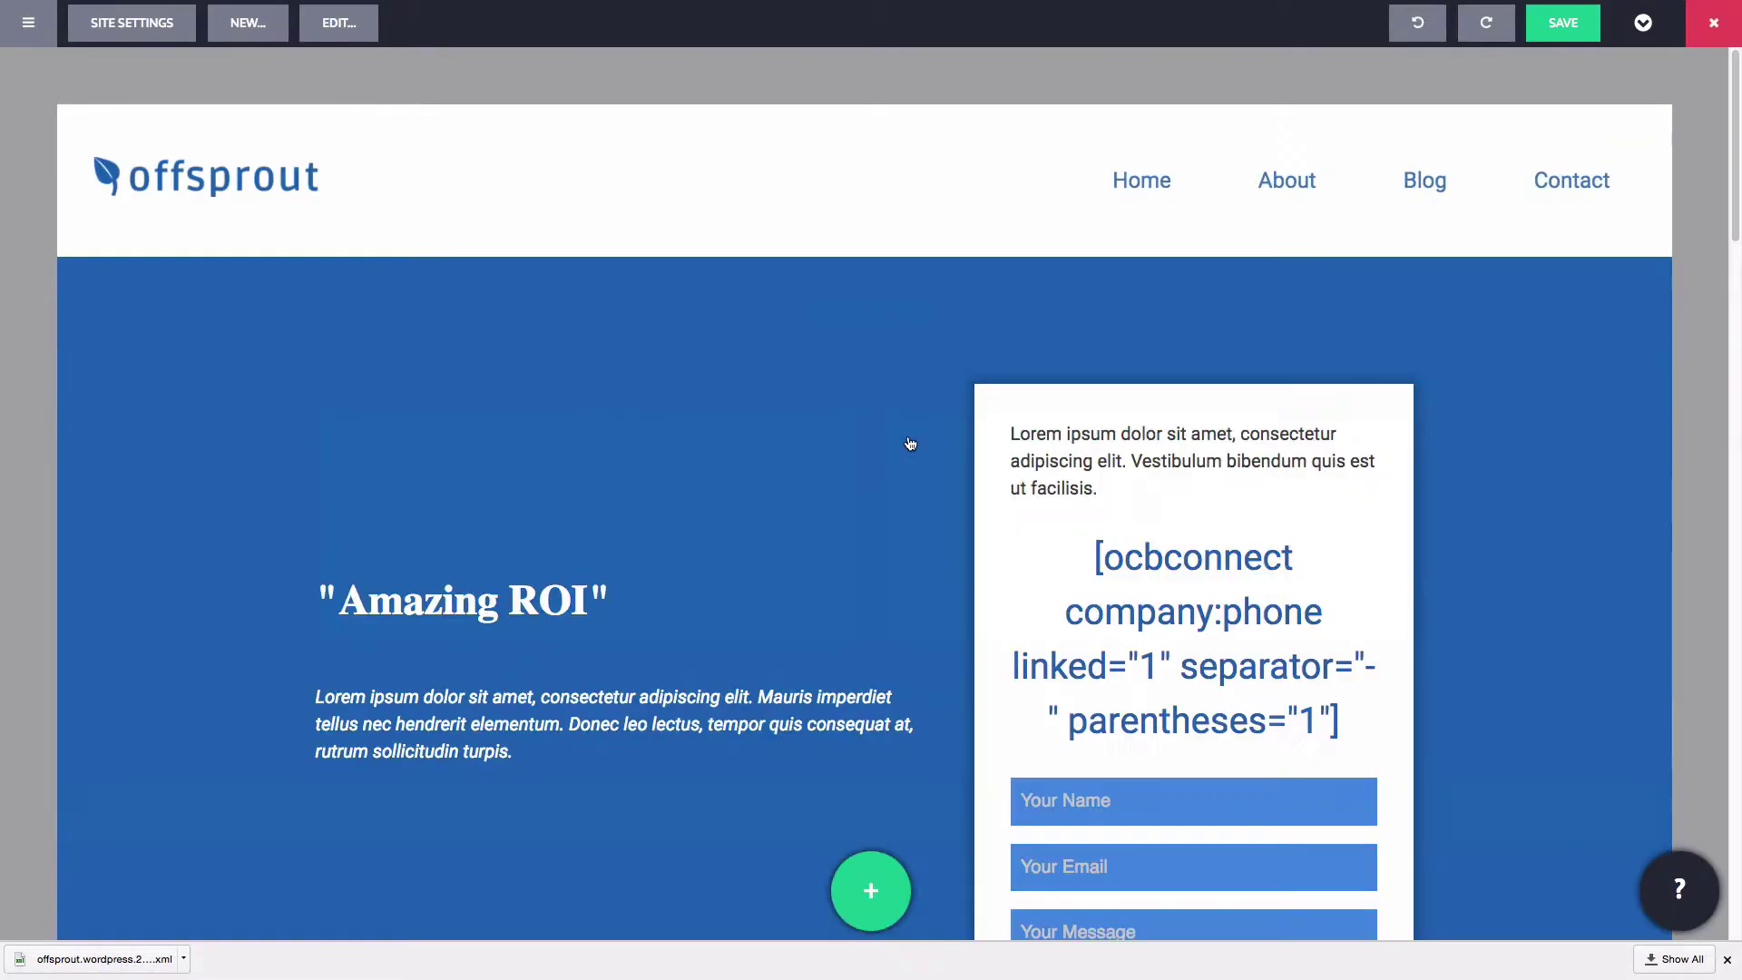
scroll(908, 442, down, 15)
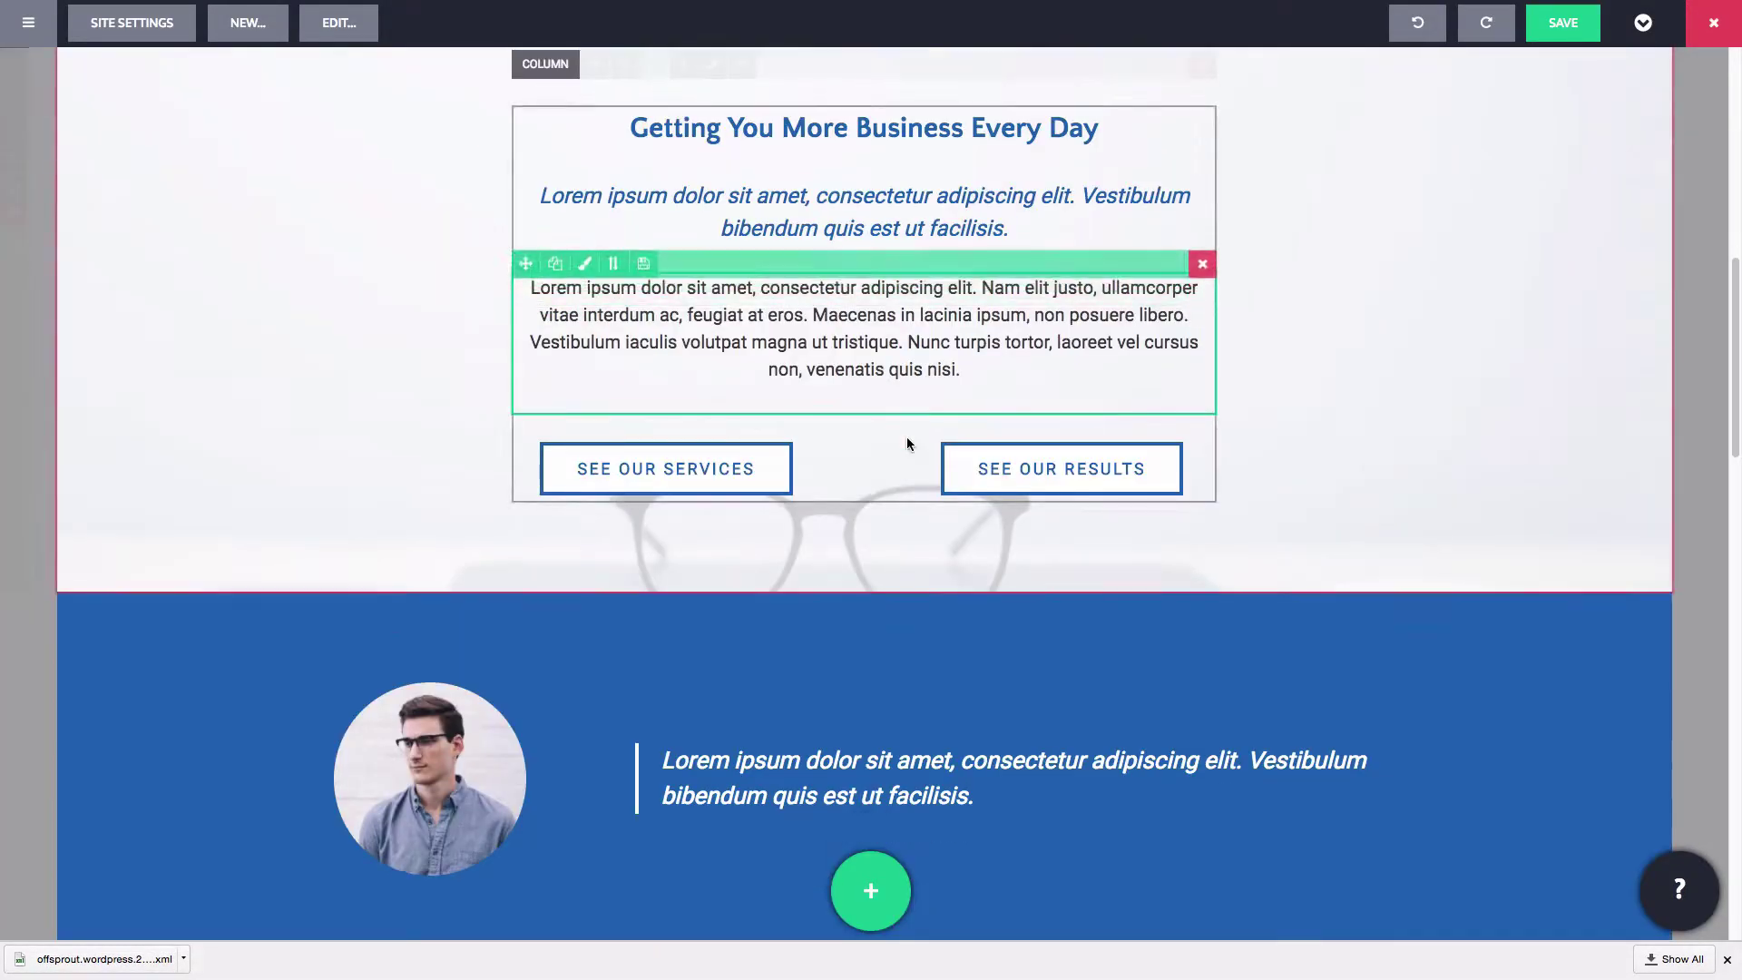
scroll(909, 442, down, 10)
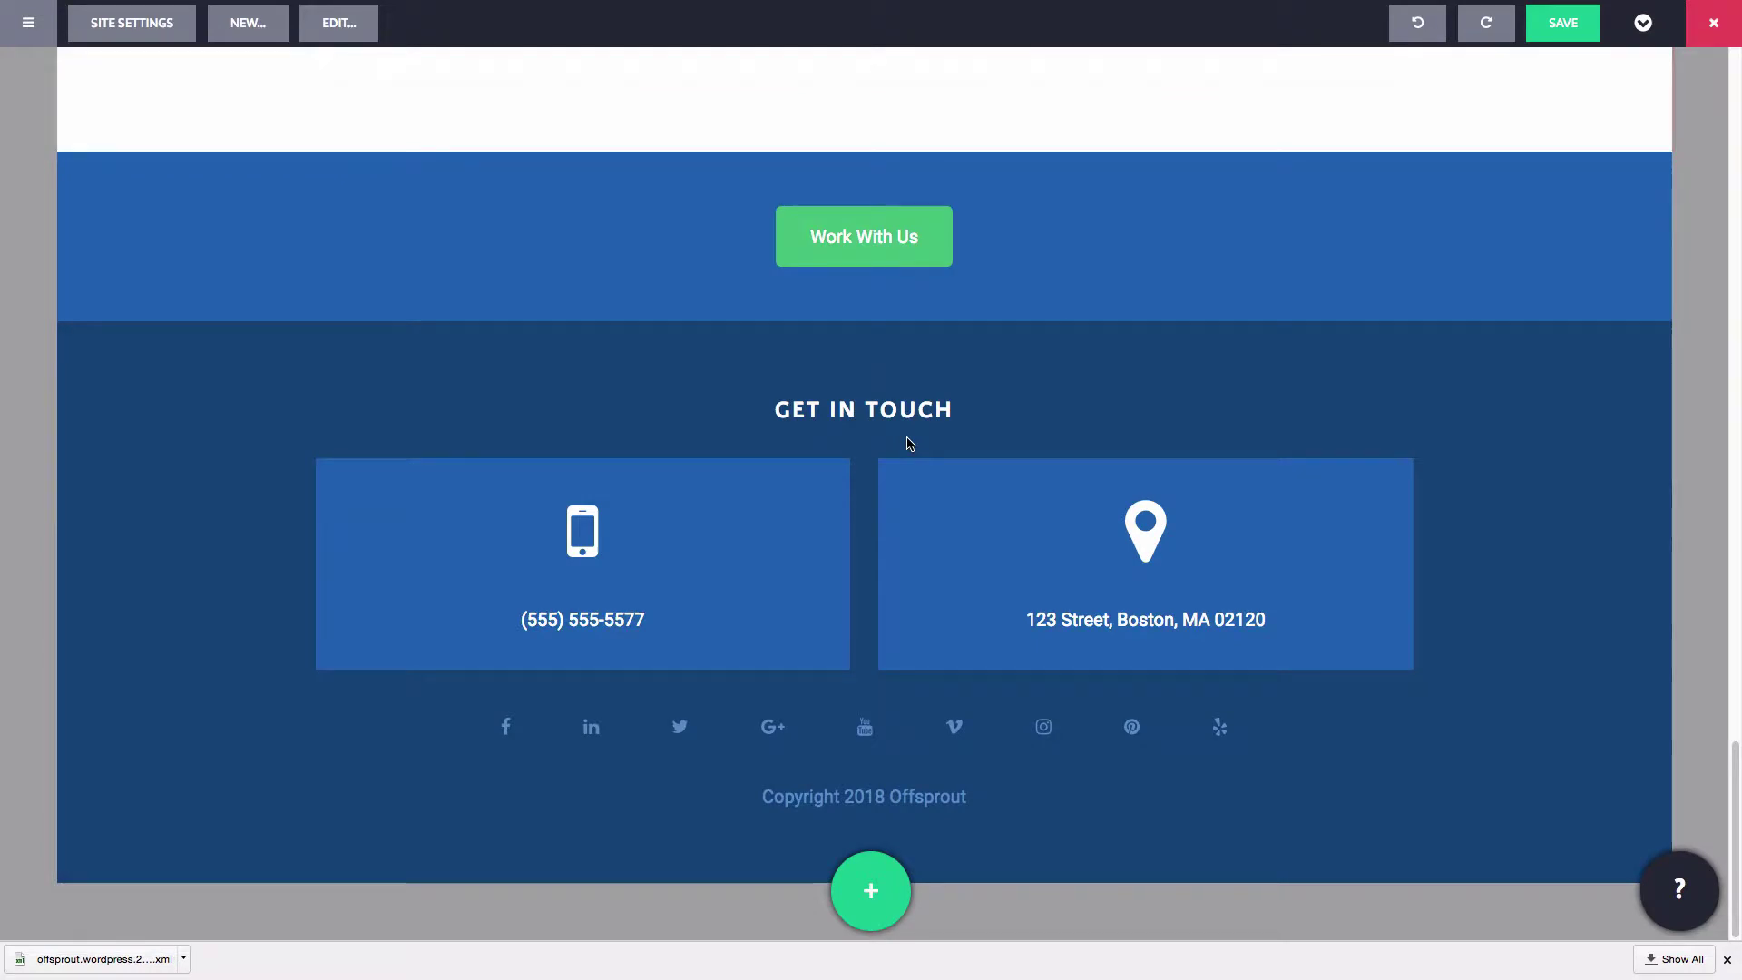
scroll(910, 443, up, 20)
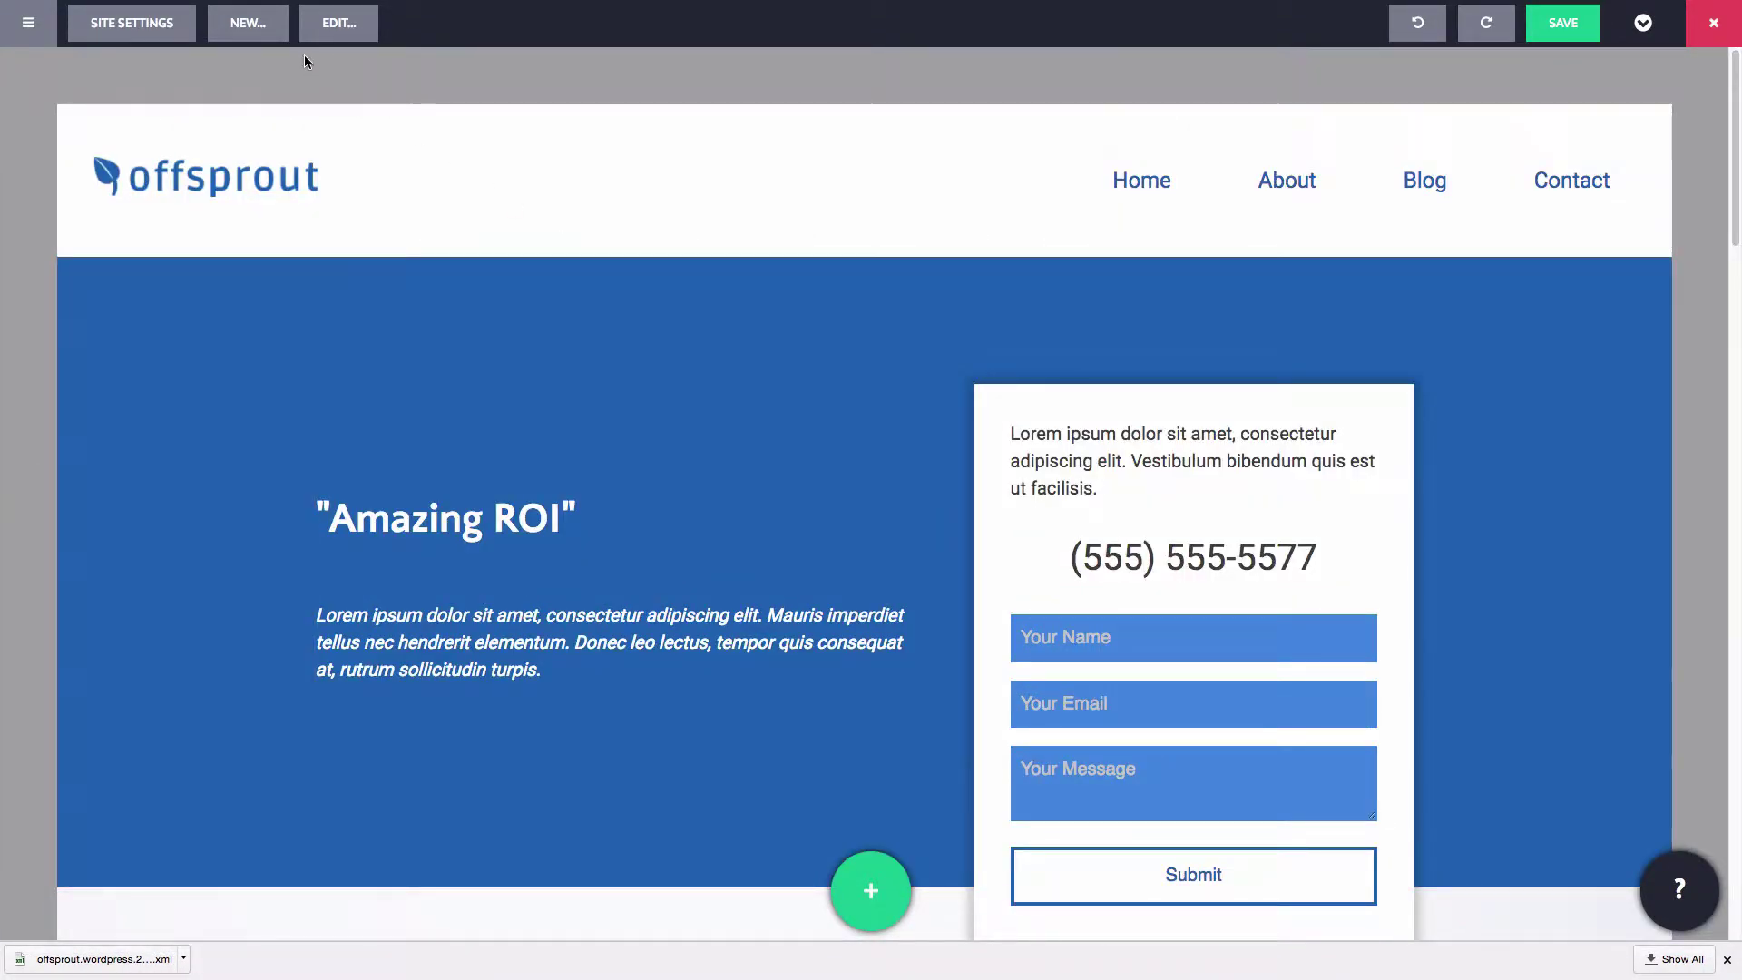
Create a new titled structure from the Default starting point.
click(247, 25)
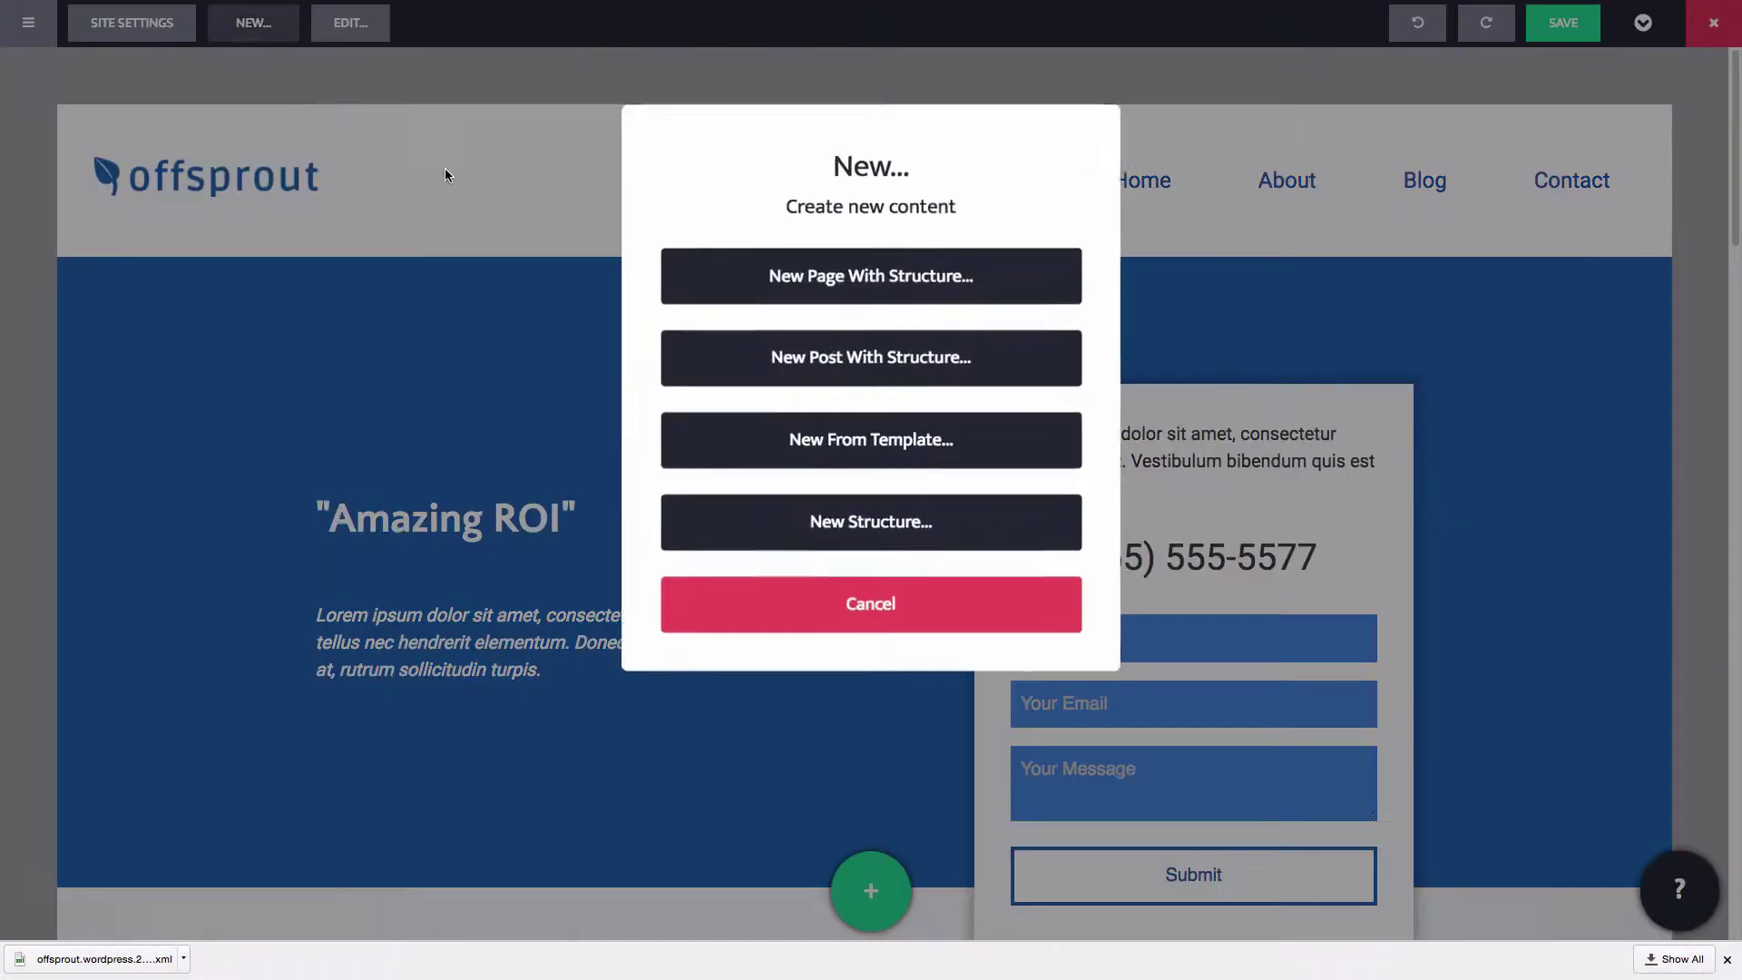
click(868, 506)
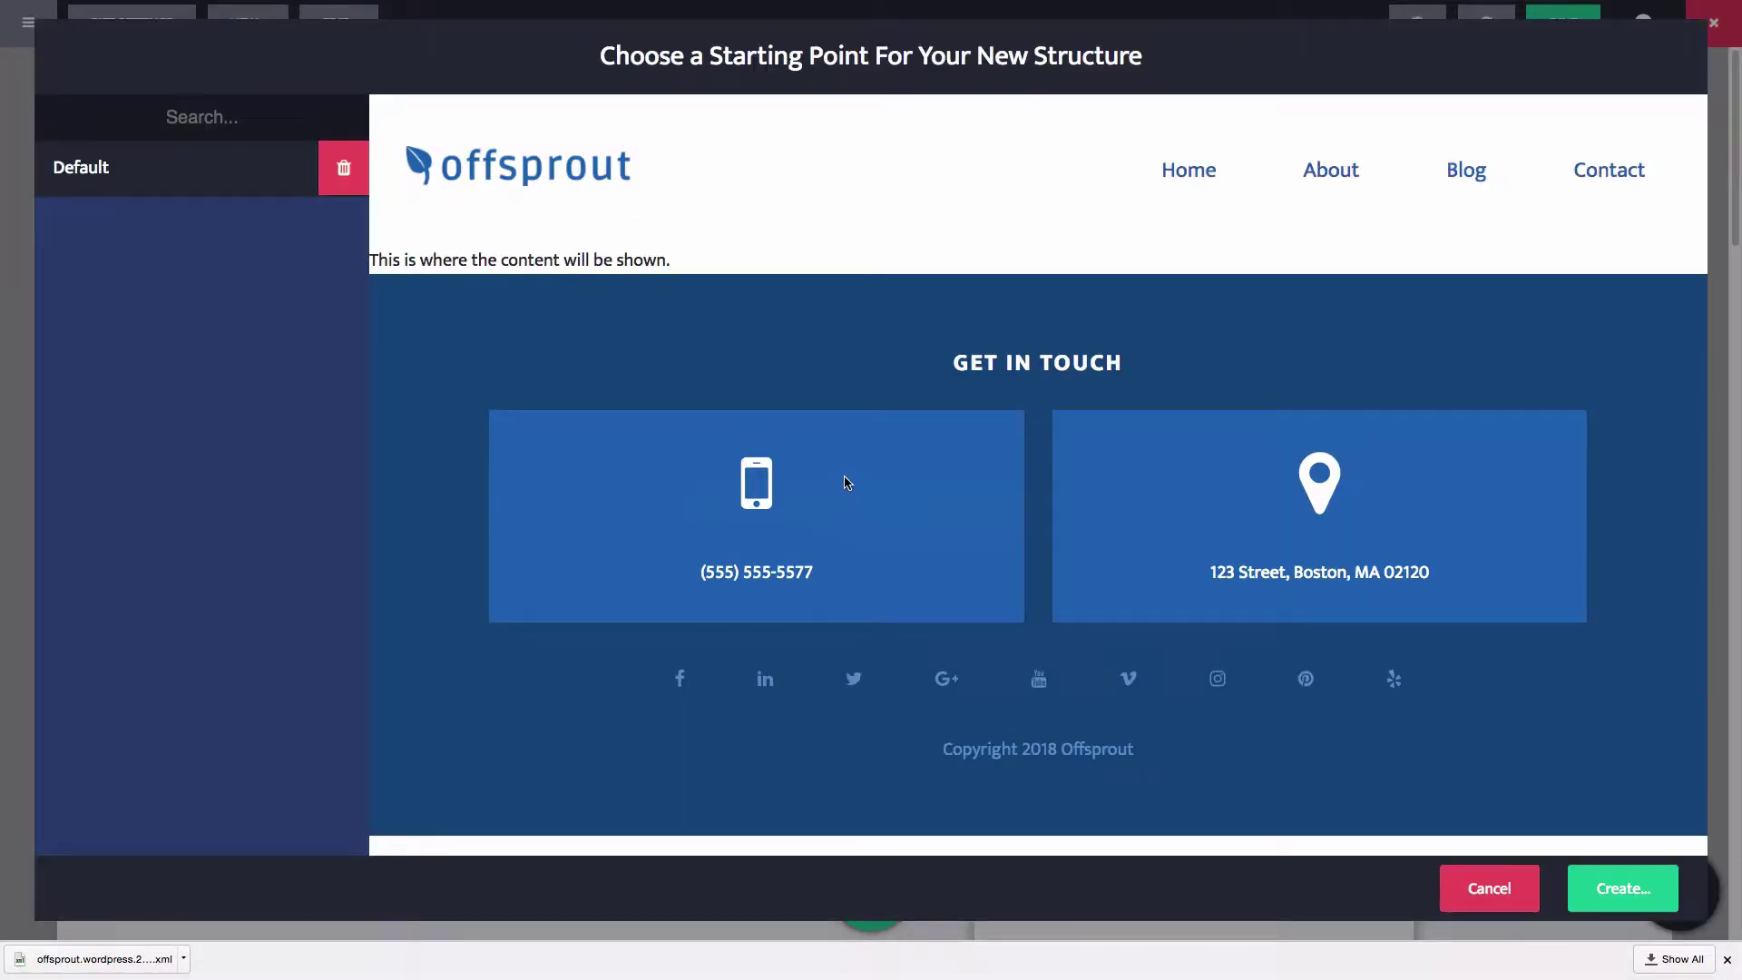
click(1622, 888)
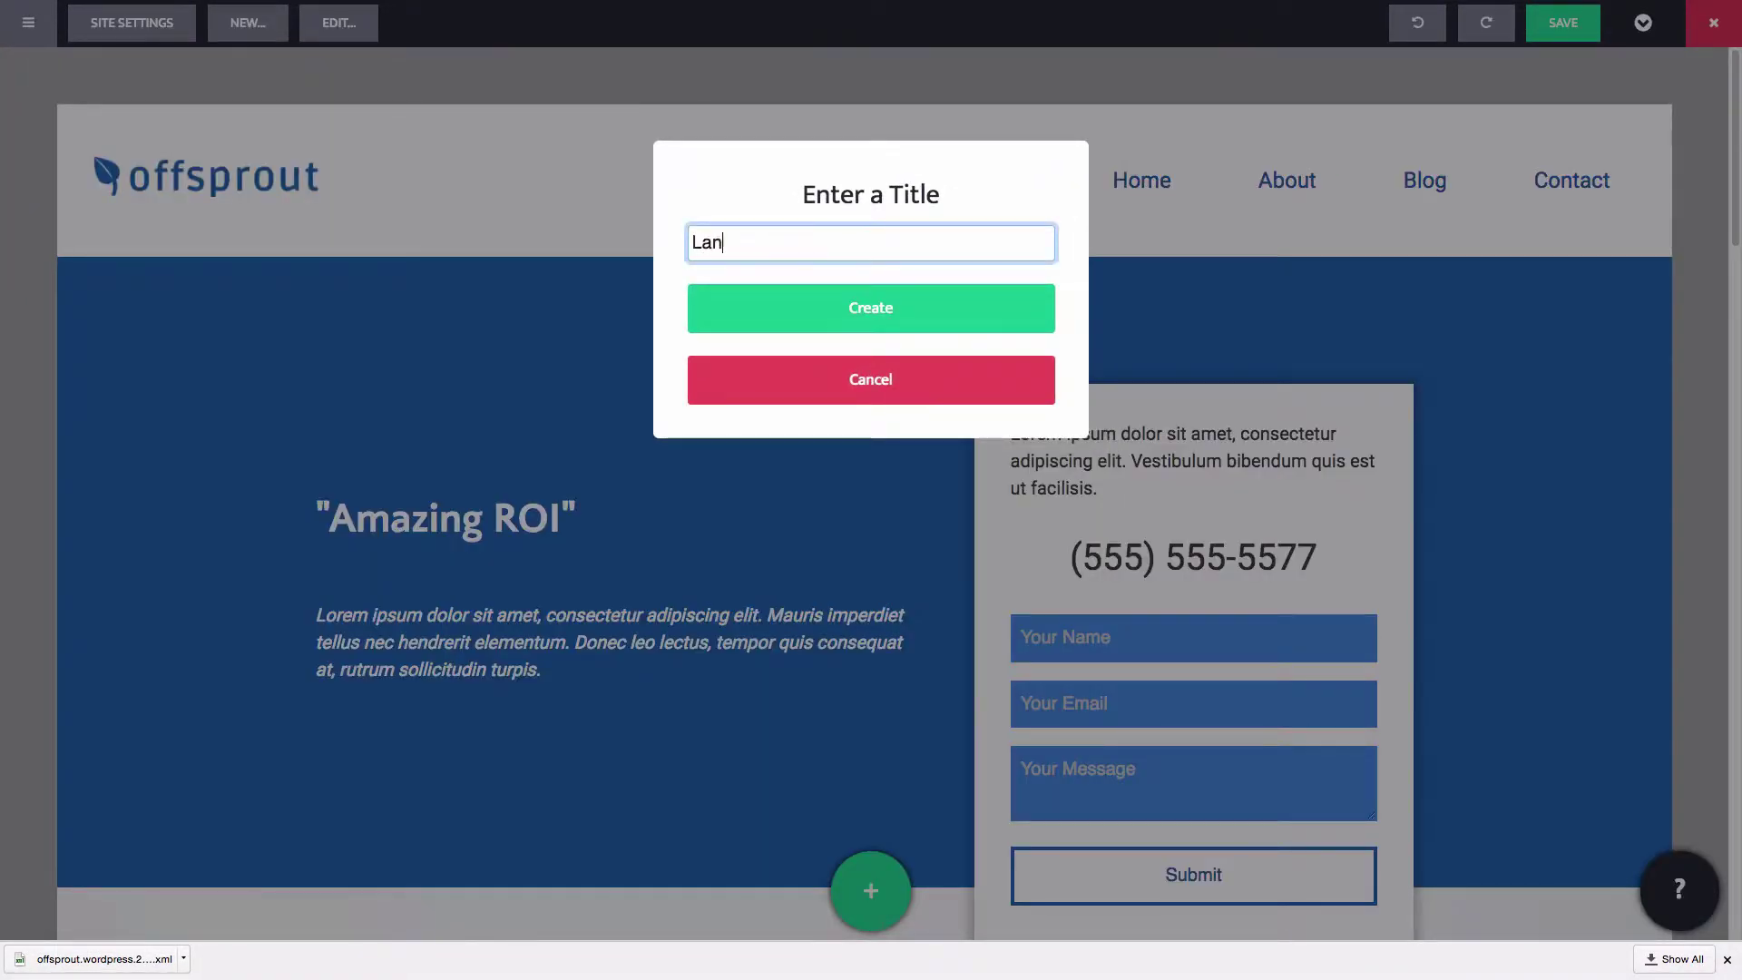
click(763, 325)
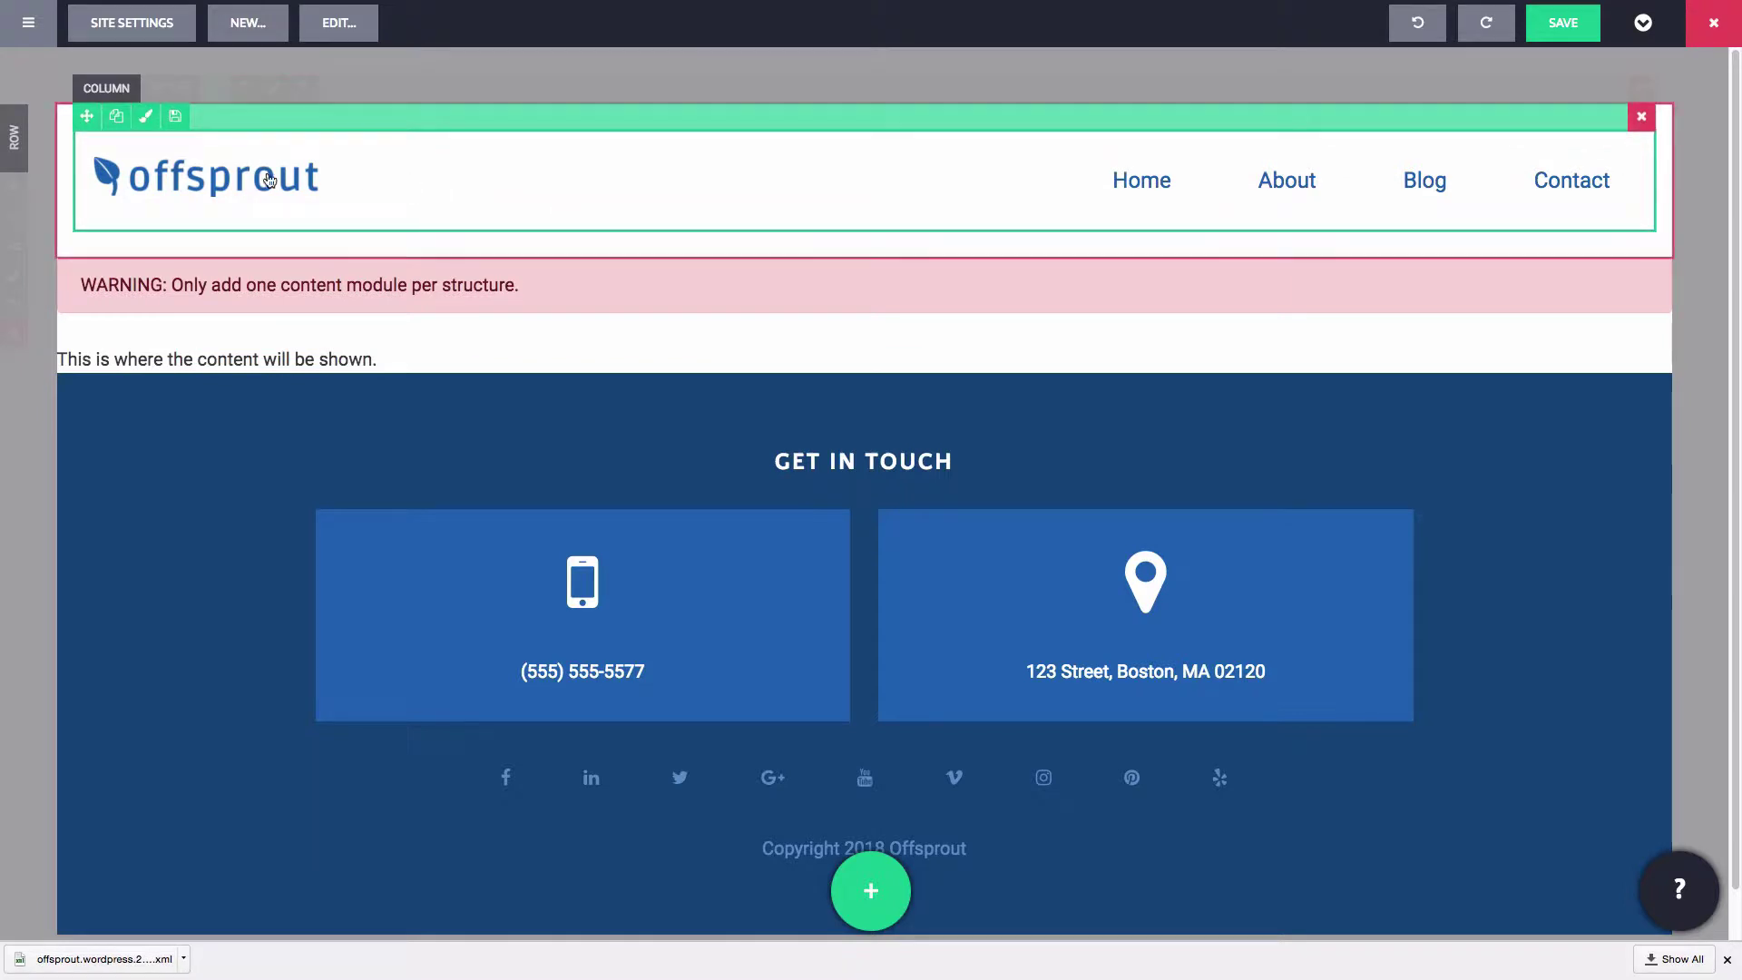
Replace the logo-and-navigation header row with a centred logo module.
mouse_move(14, 215)
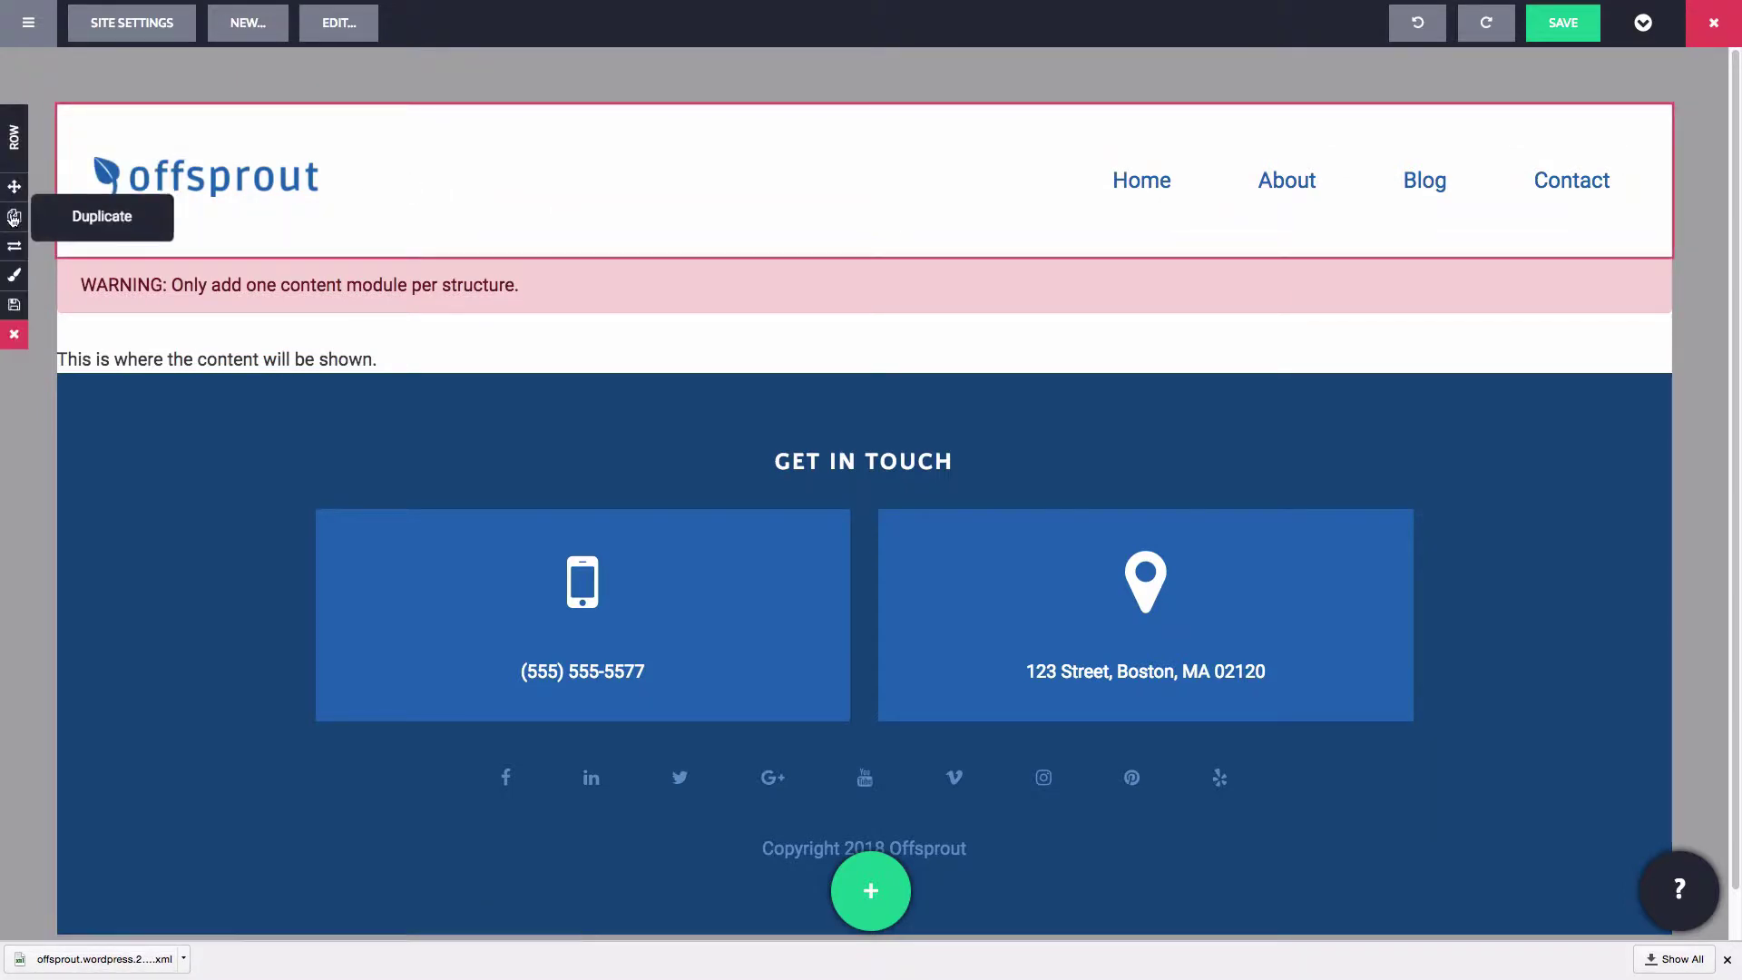
click(14, 333)
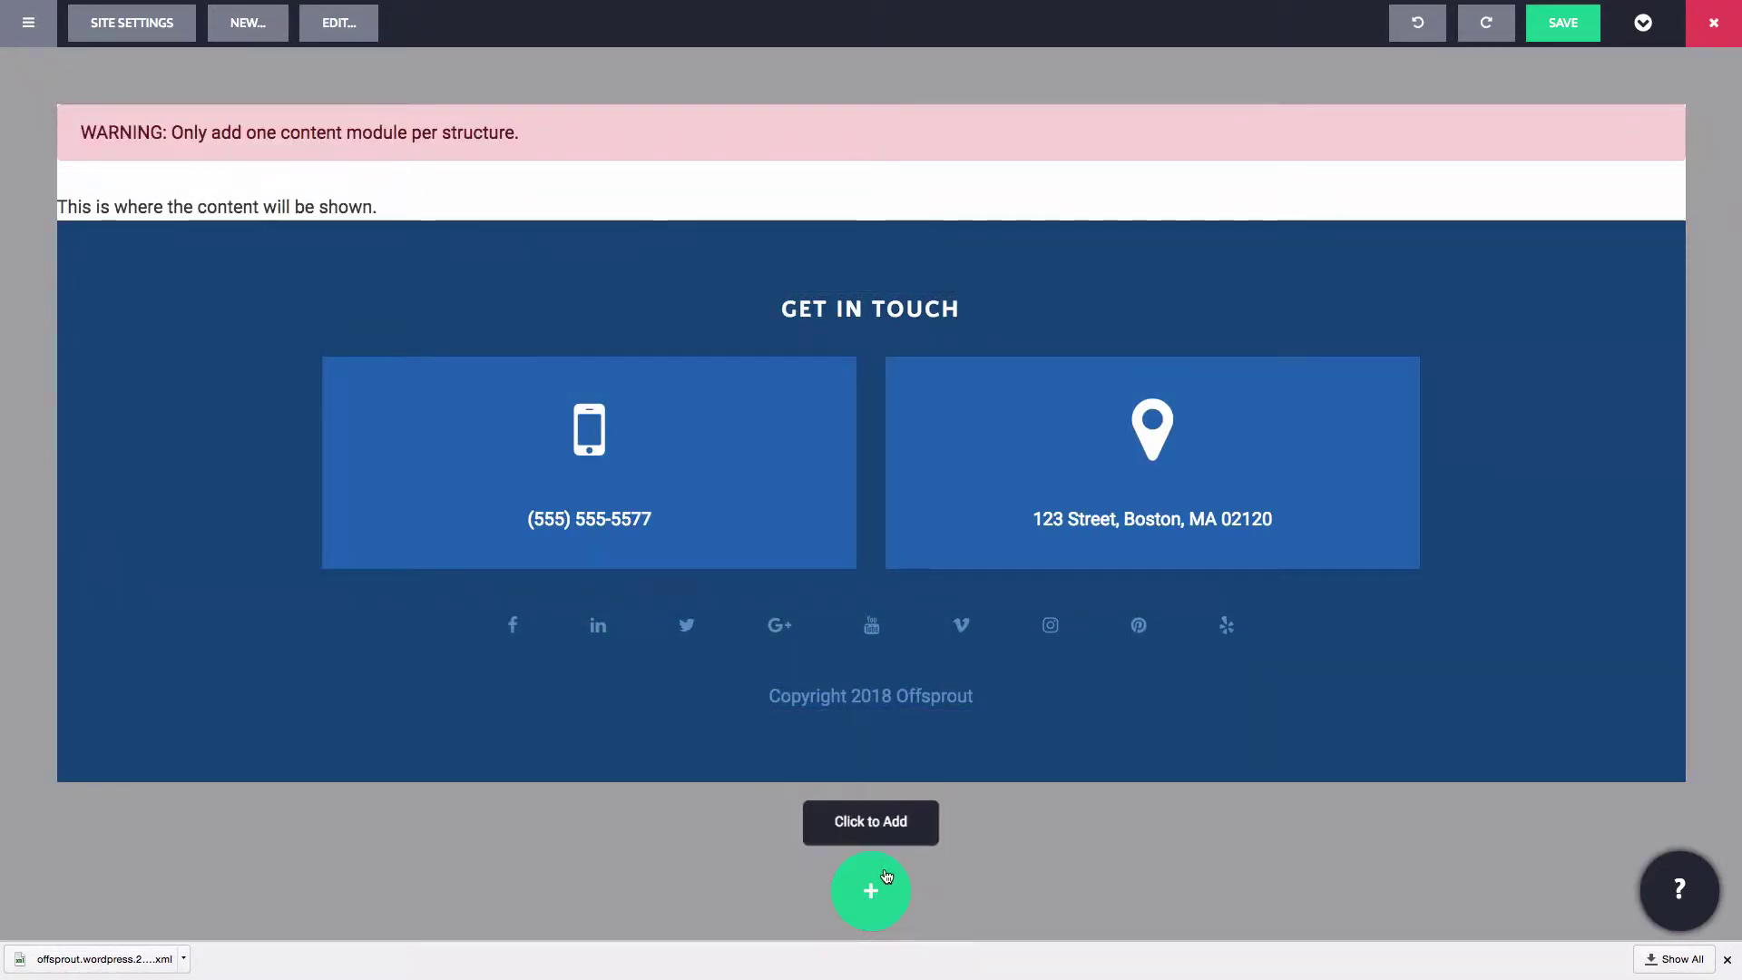
click(888, 855)
text(logo)
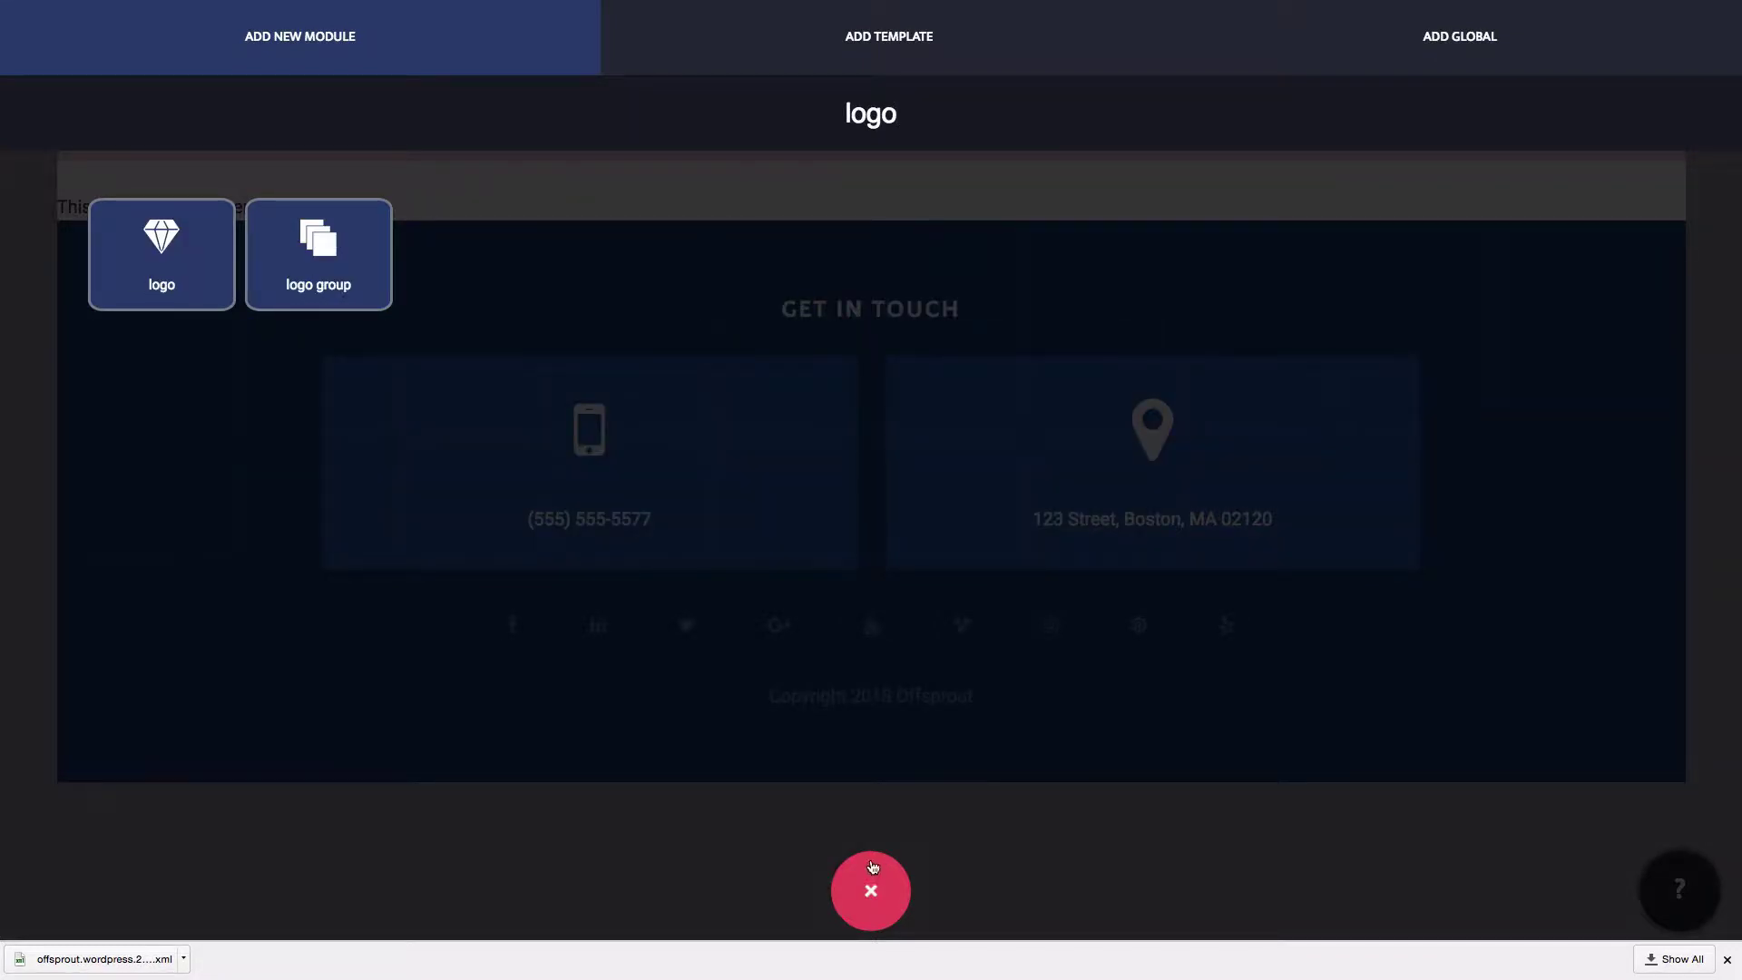
drag(188, 248, 841, 113)
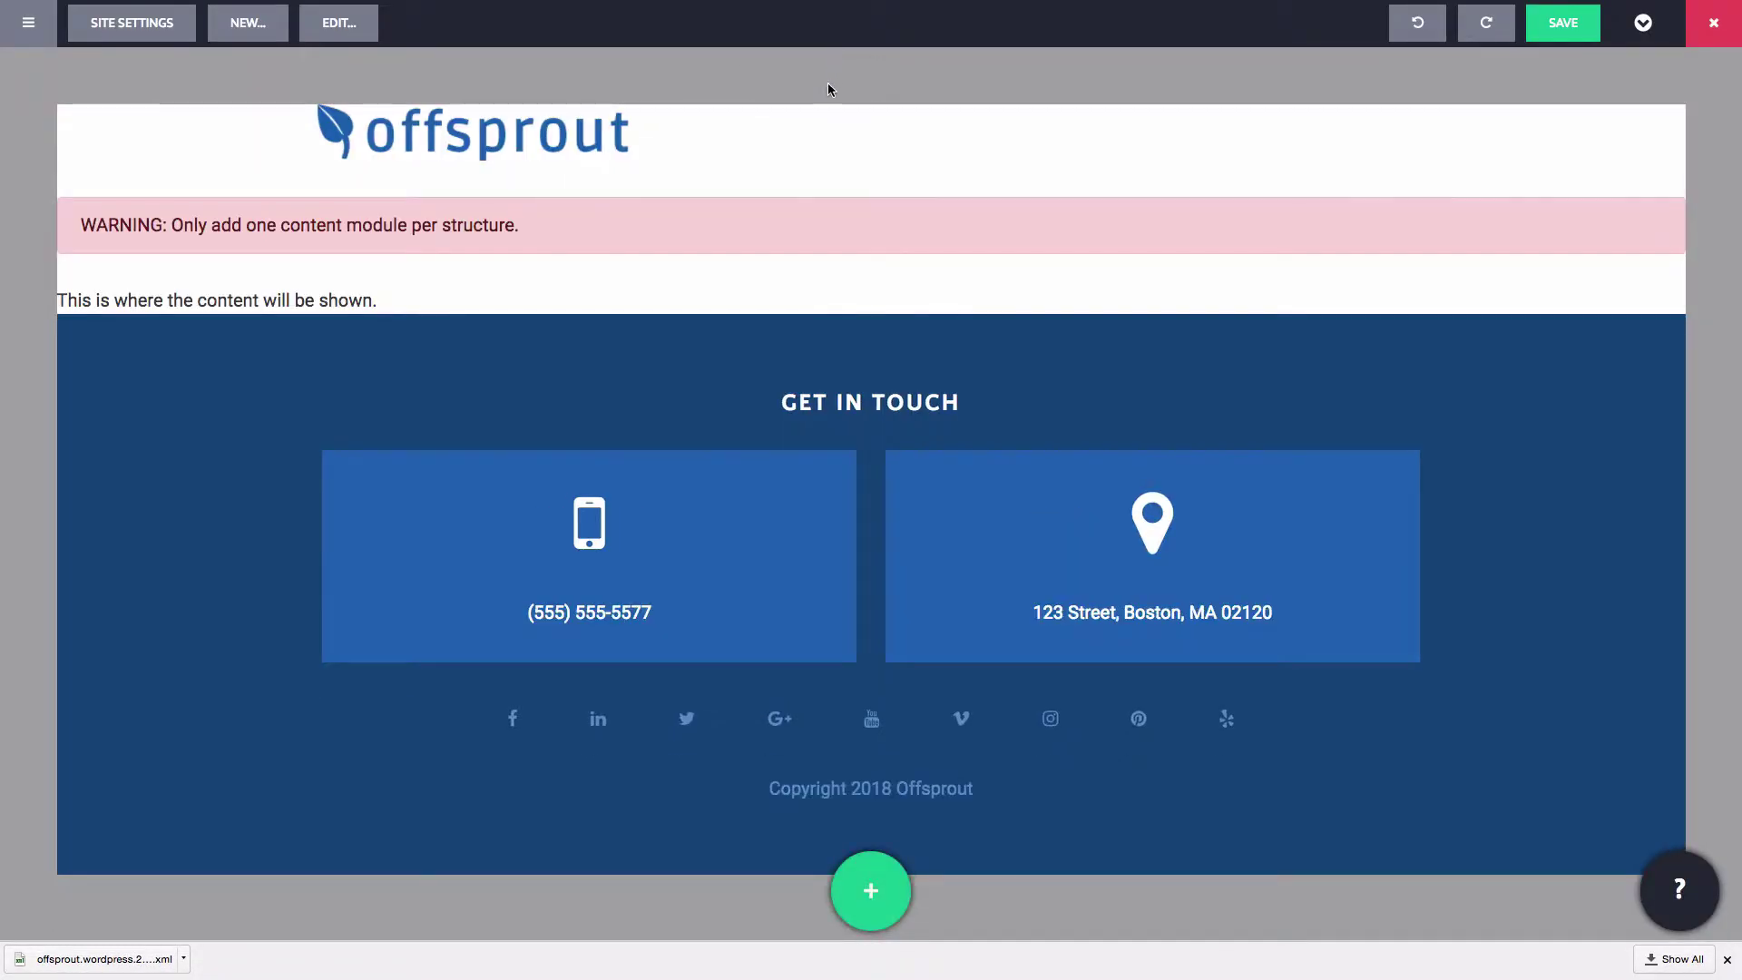
click(822, 147)
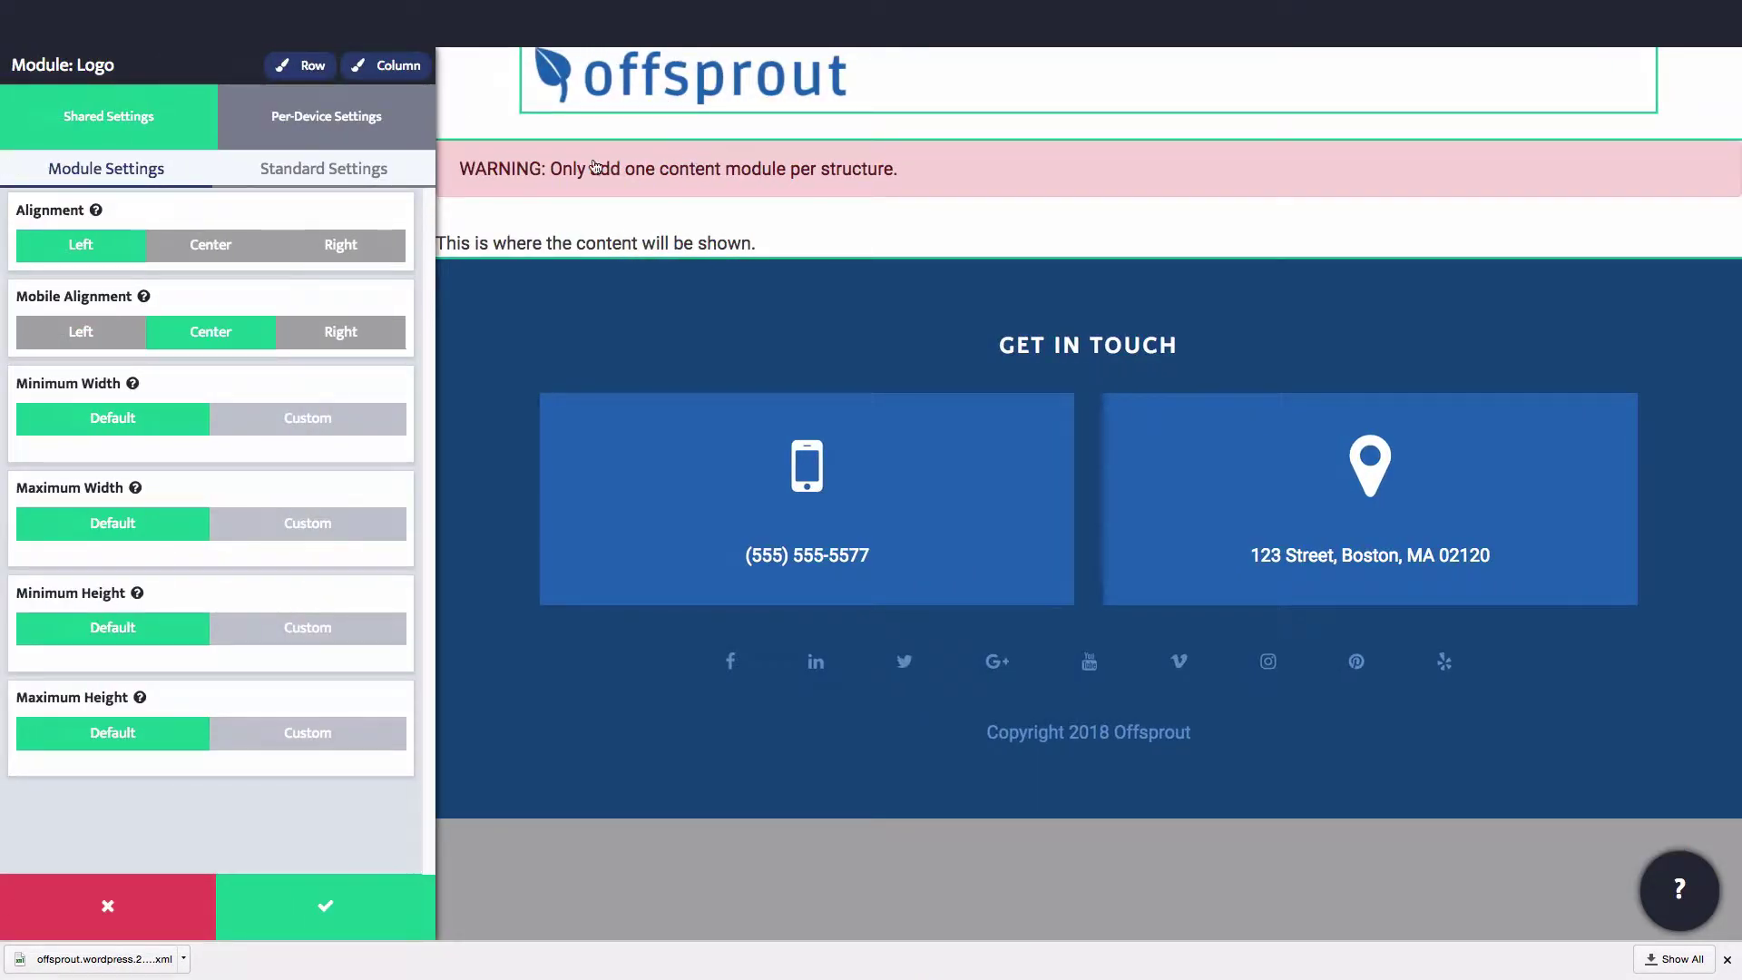
click(242, 246)
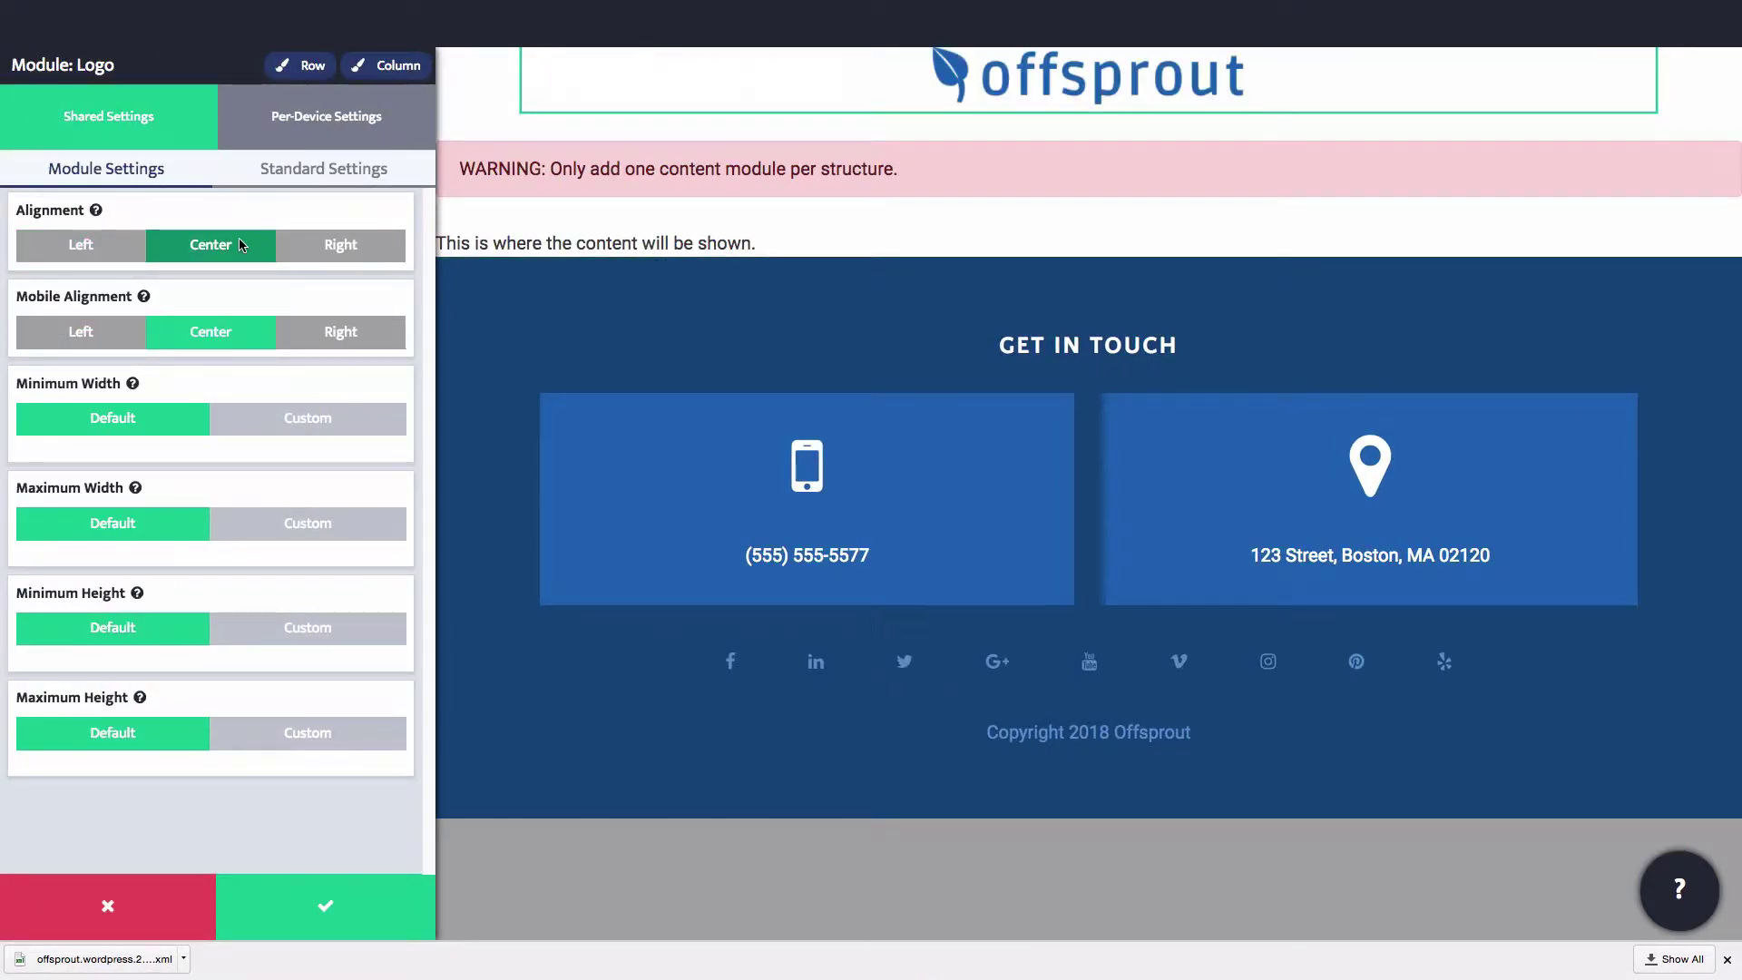
Give the logo's row custom padding of 2 em top and bottom.
click(302, 65)
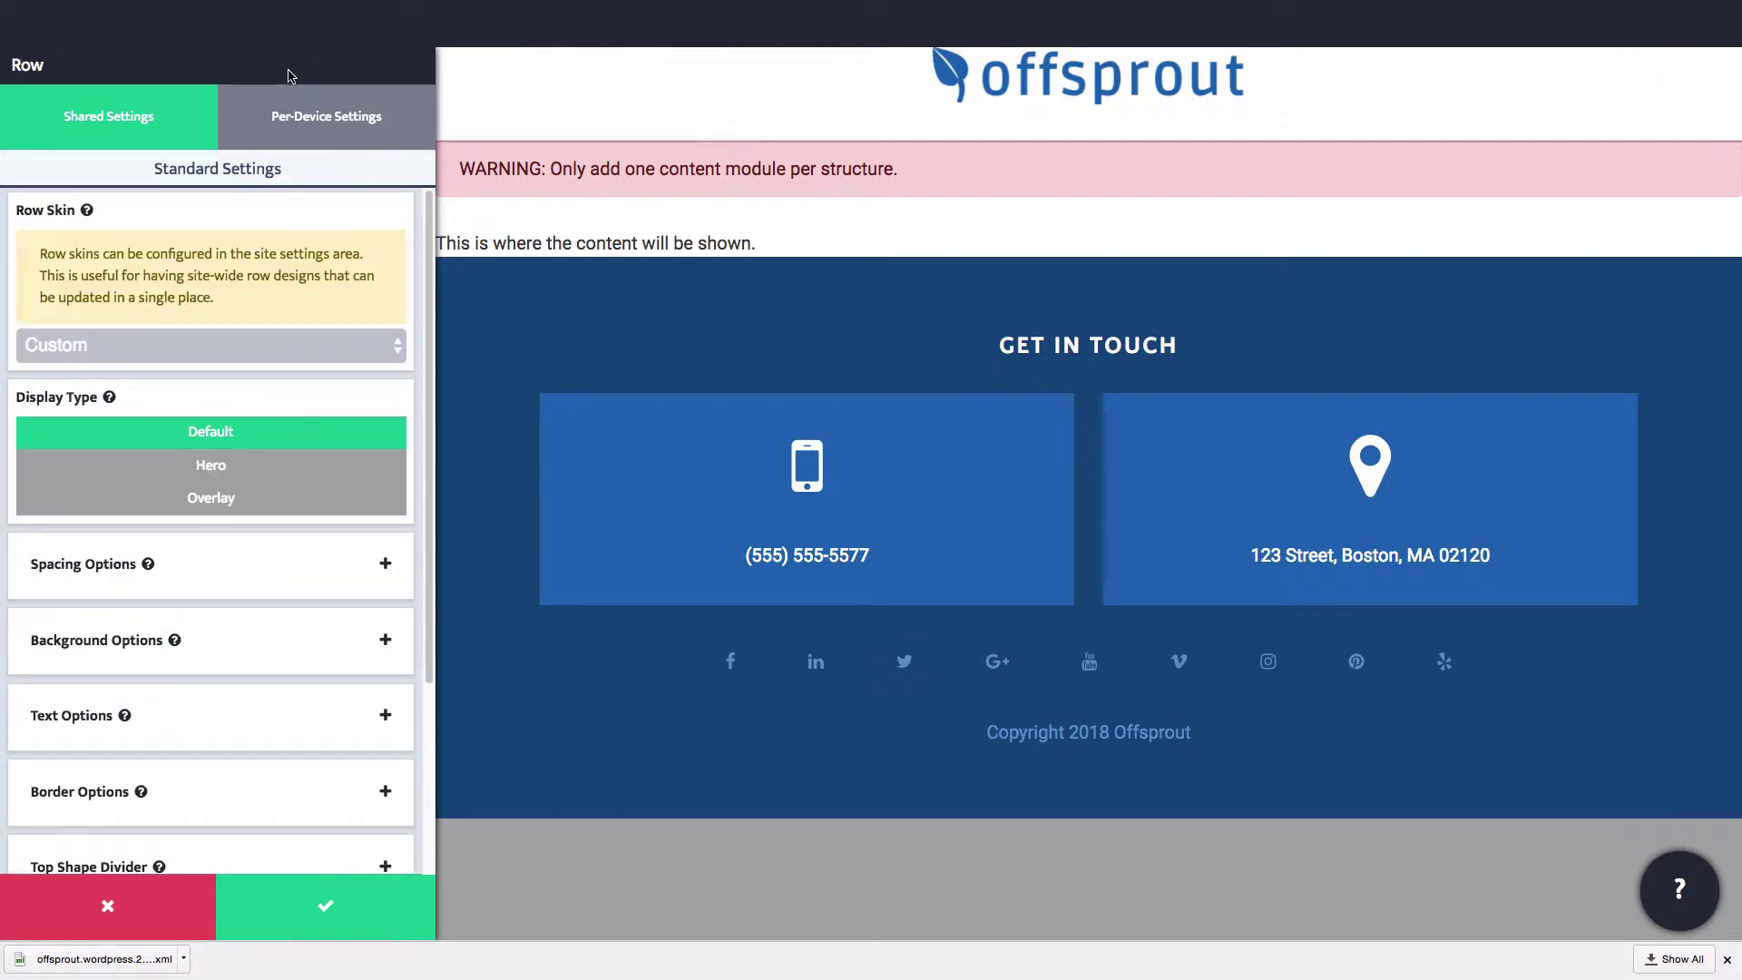
click(276, 577)
click(281, 403)
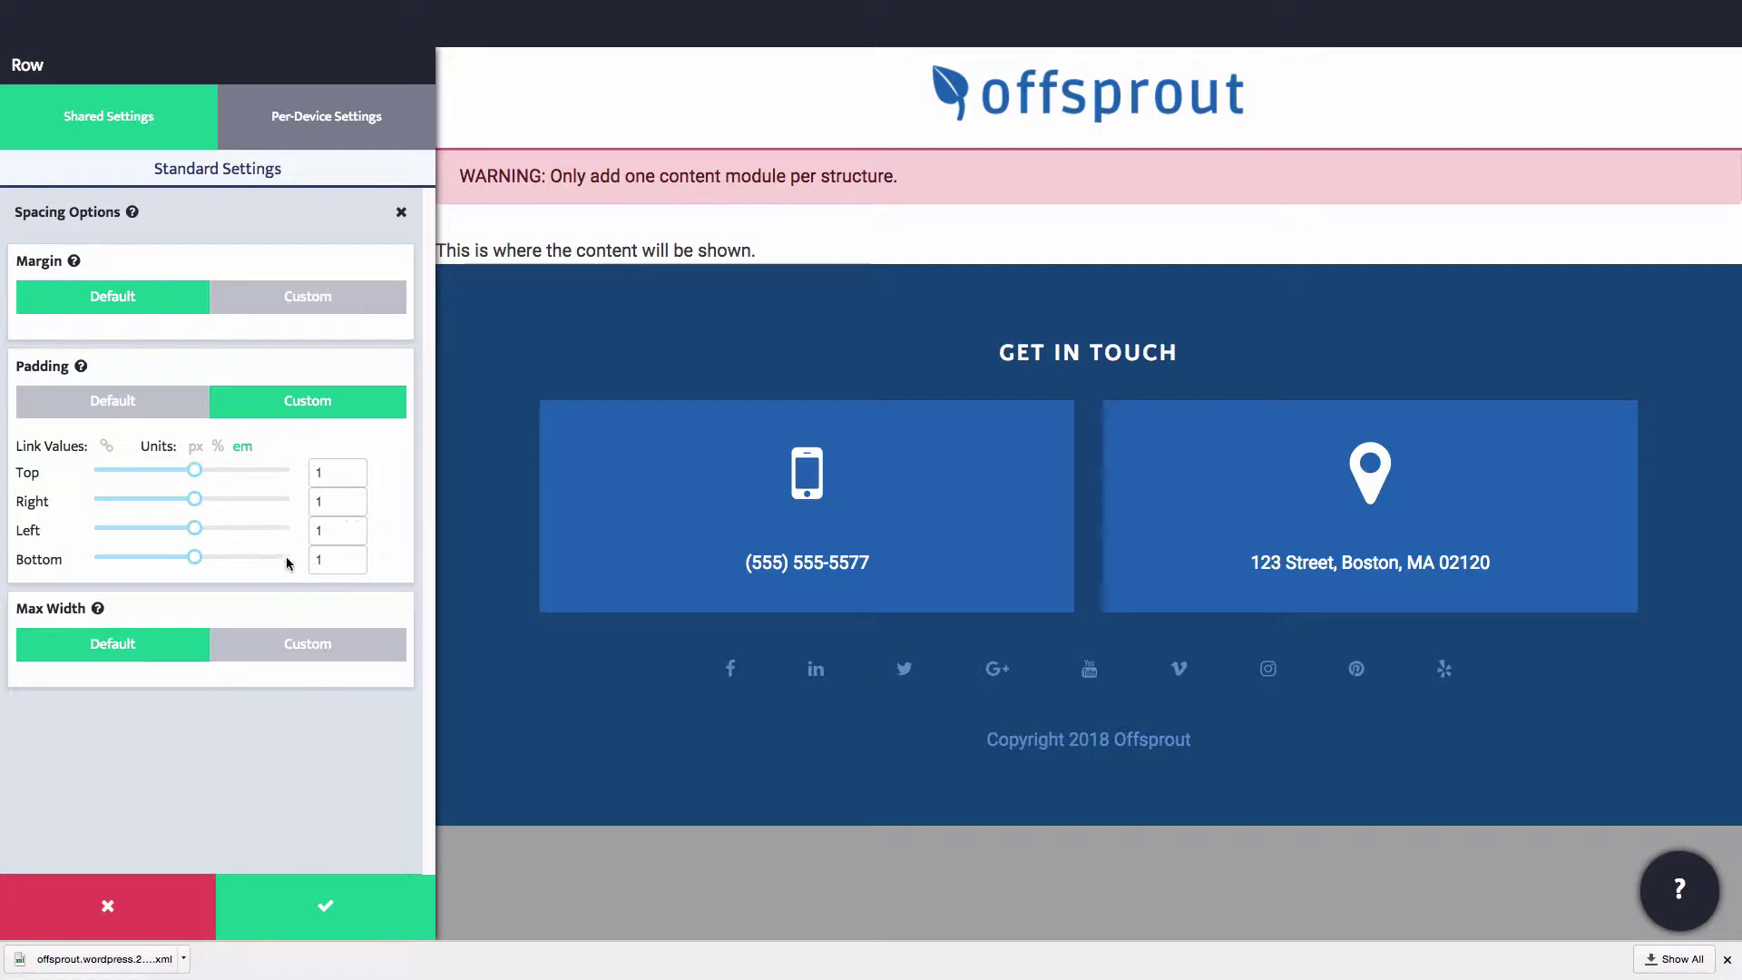
text(2)
double_click(323, 472)
text(2)
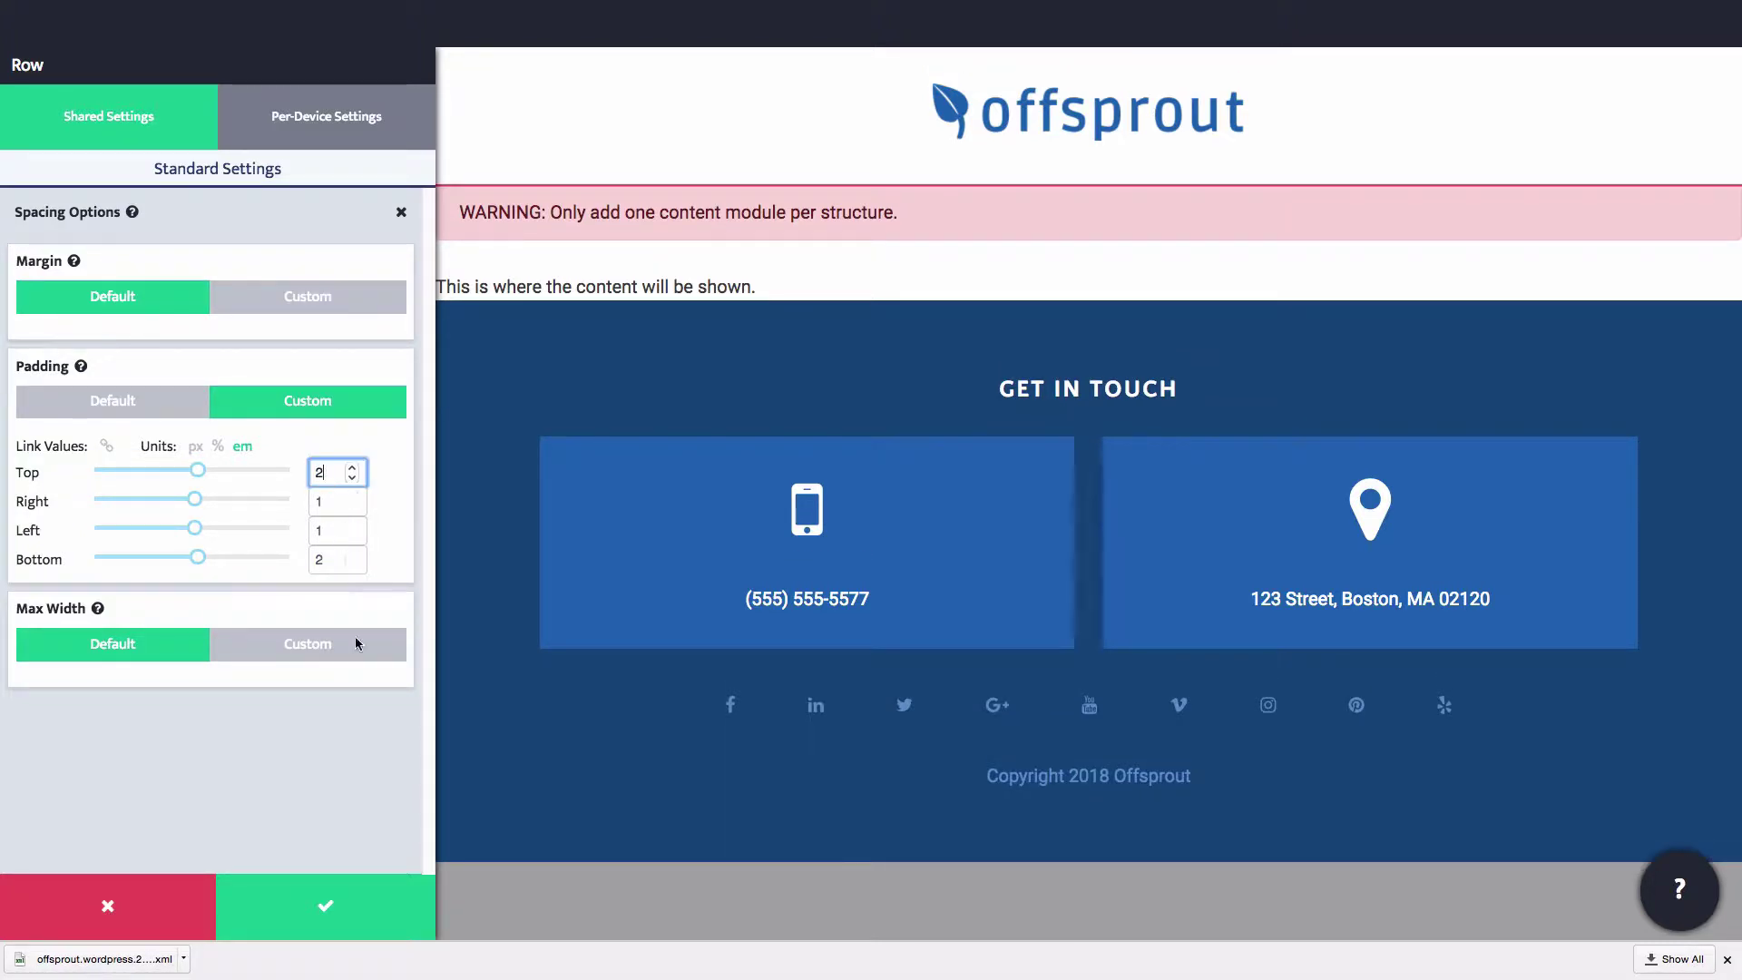
click(377, 884)
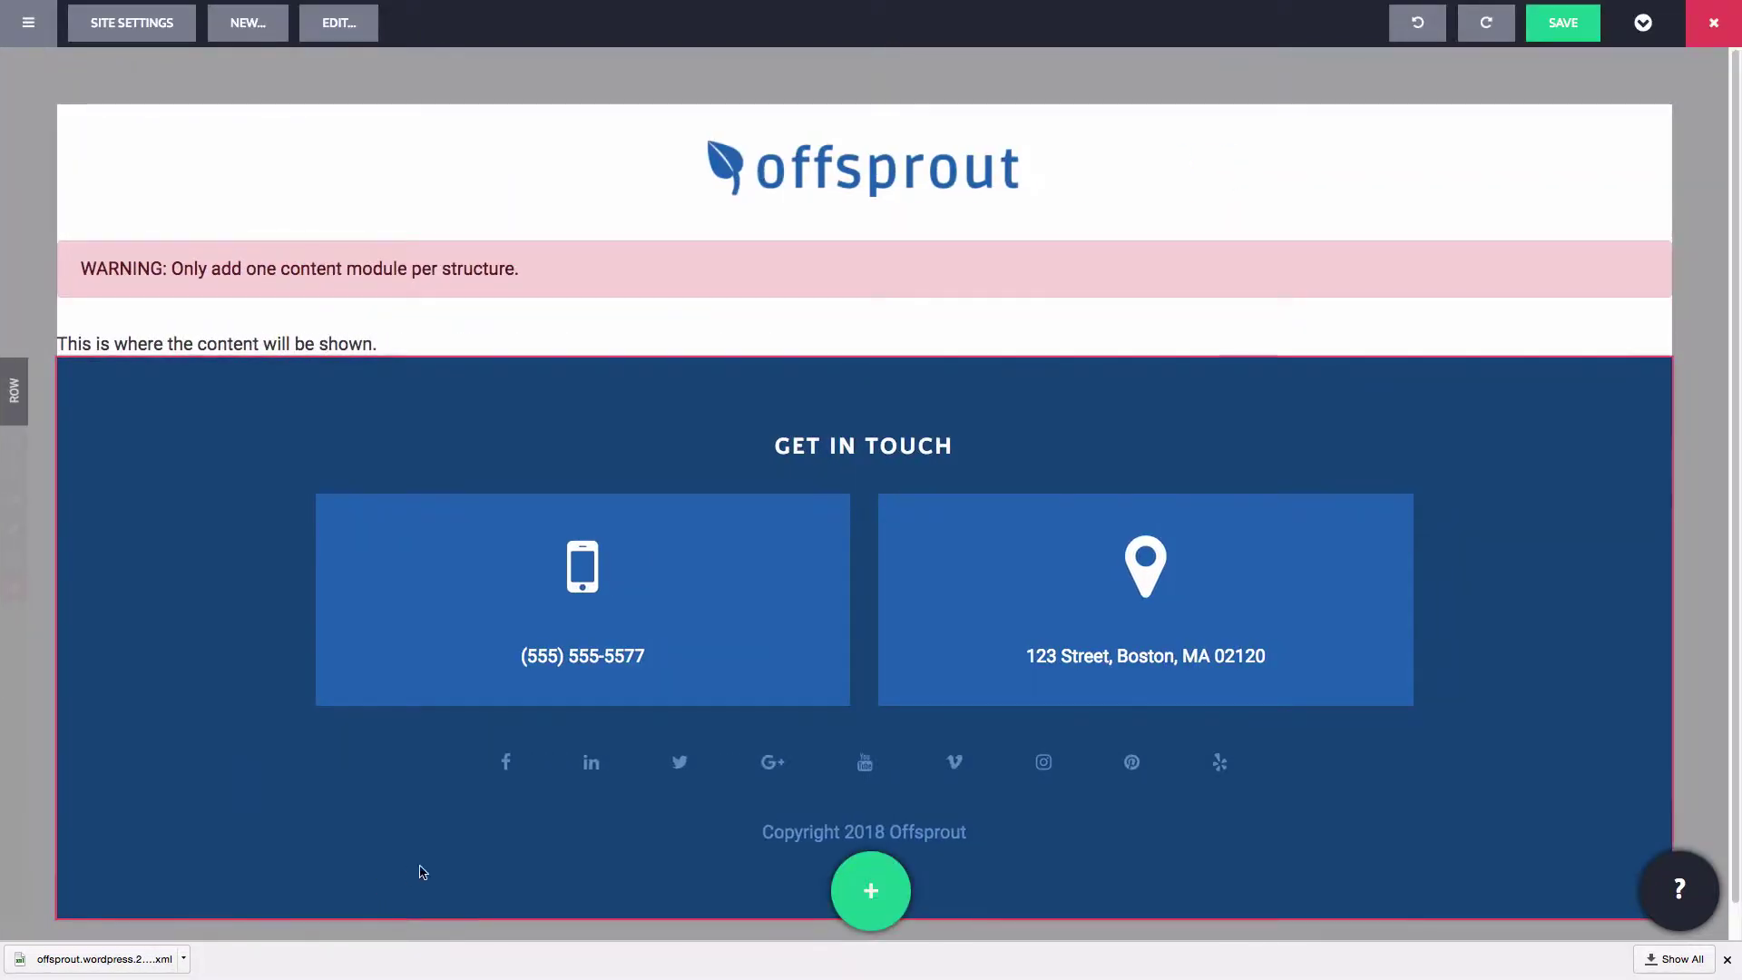
Swap the Get in Touch footer for the Simple Footer Copyright template and save the structure.
scroll(455, 692, down, 1)
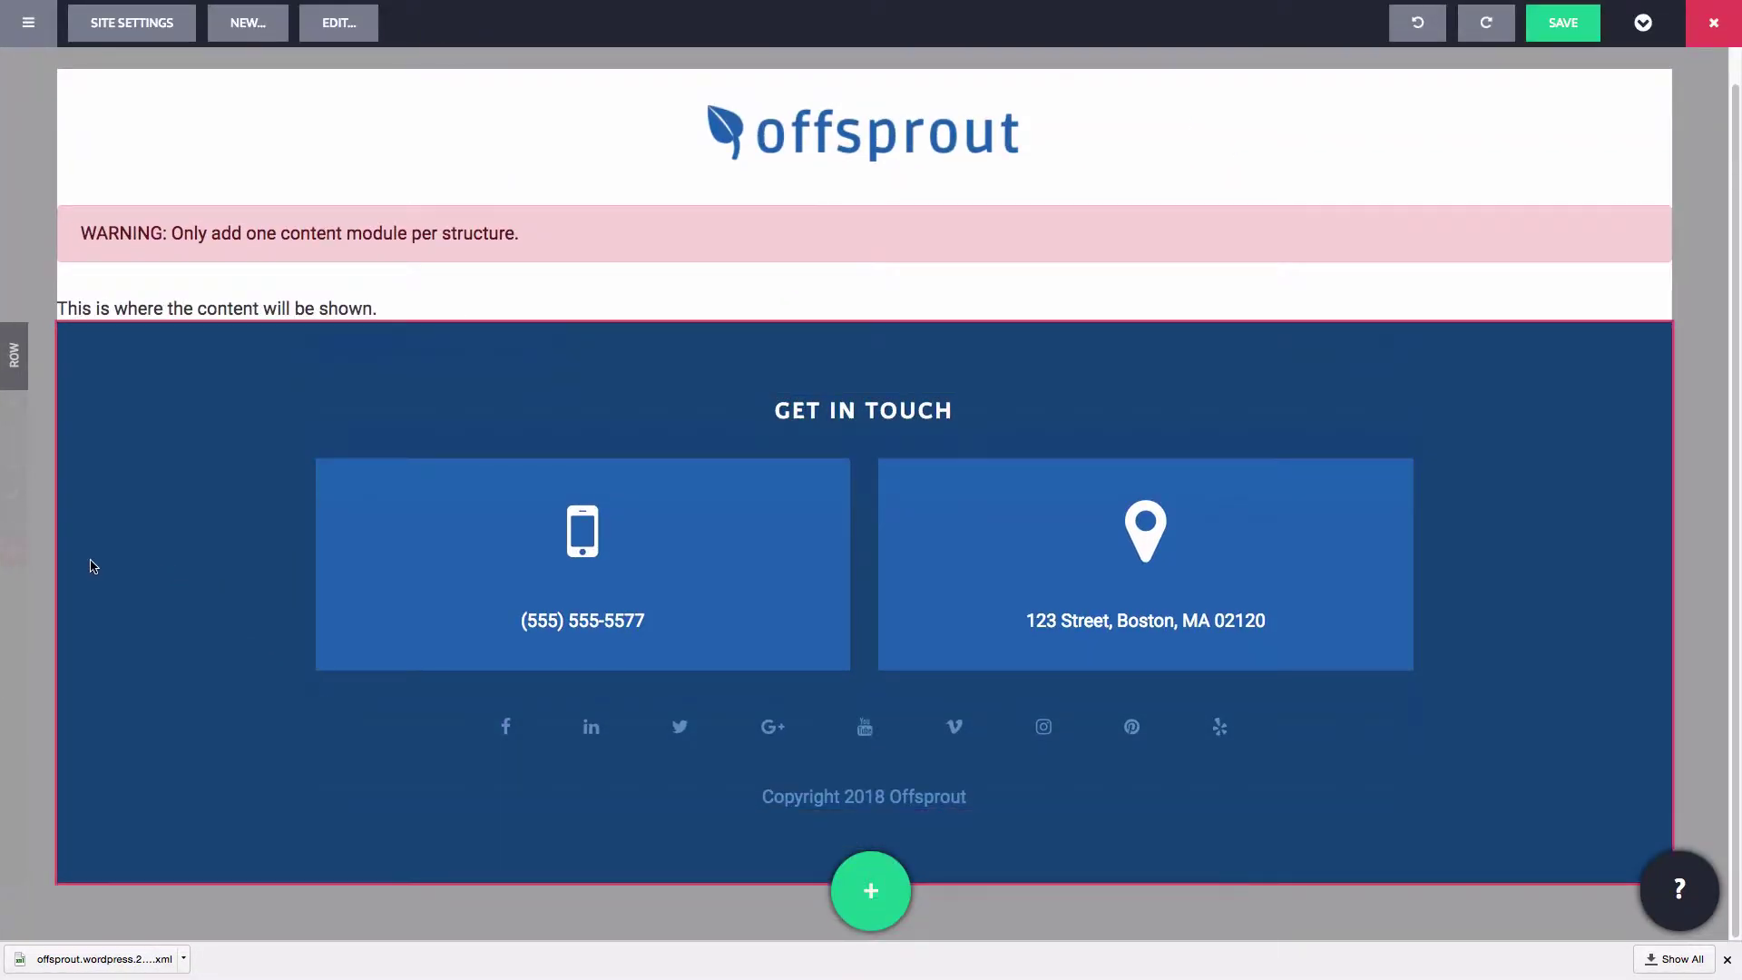
click(51, 567)
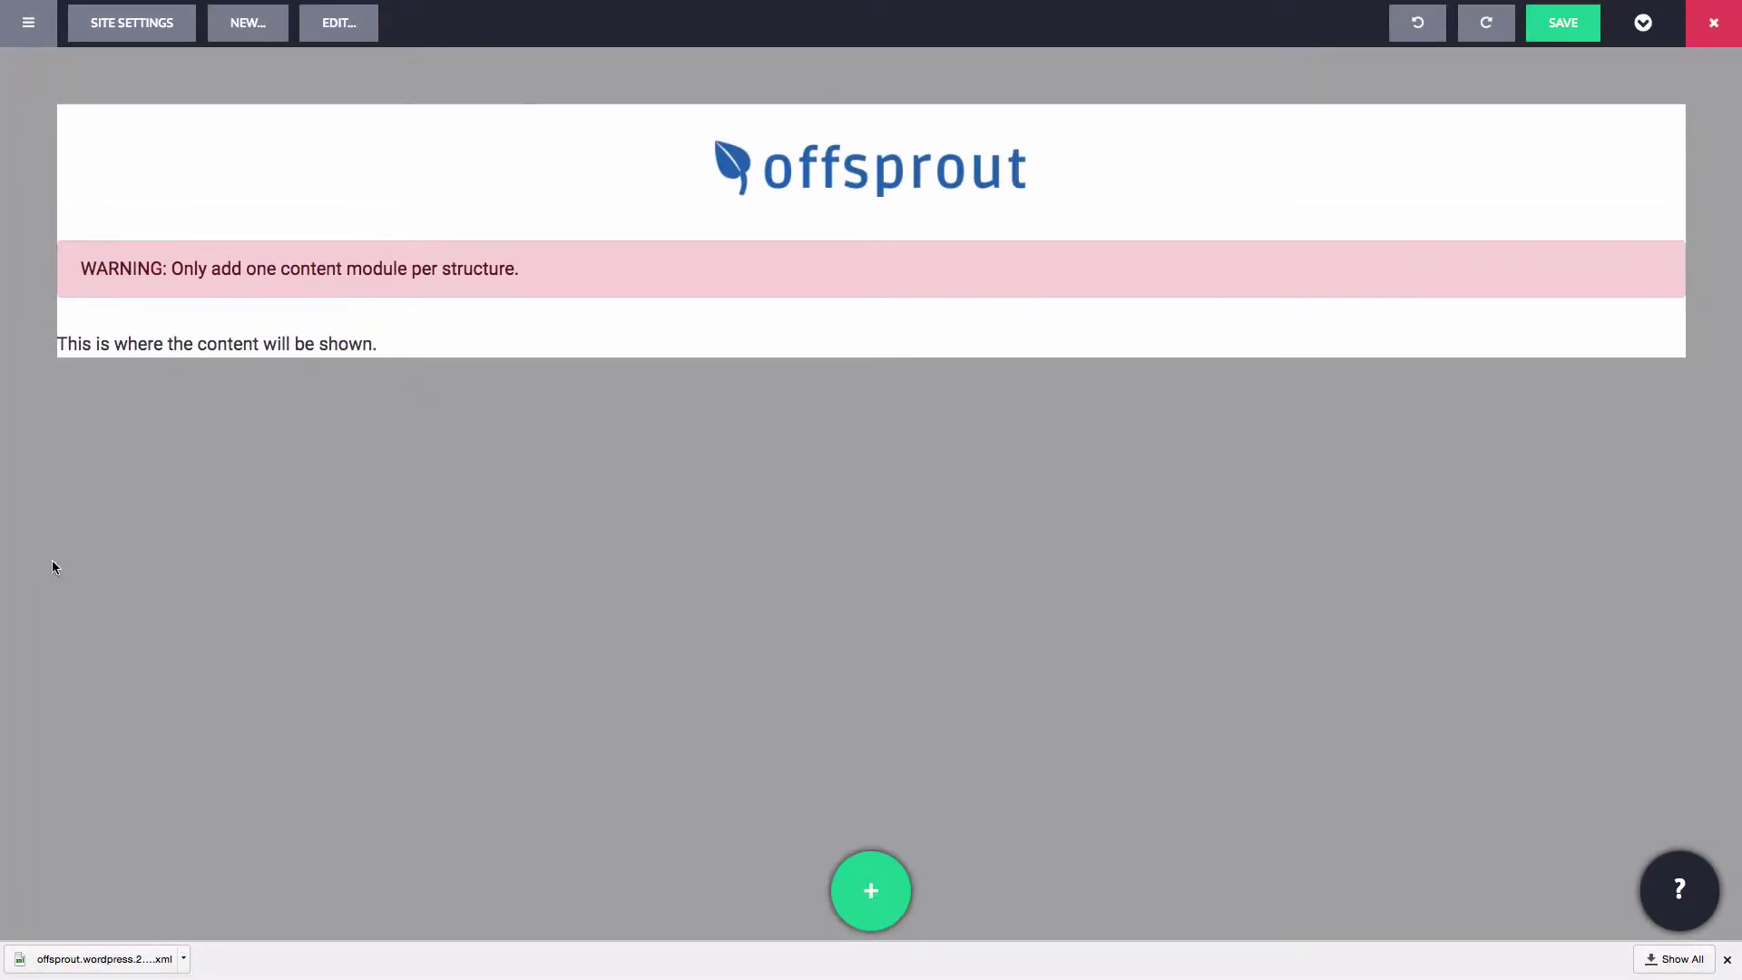
click(871, 891)
click(850, 56)
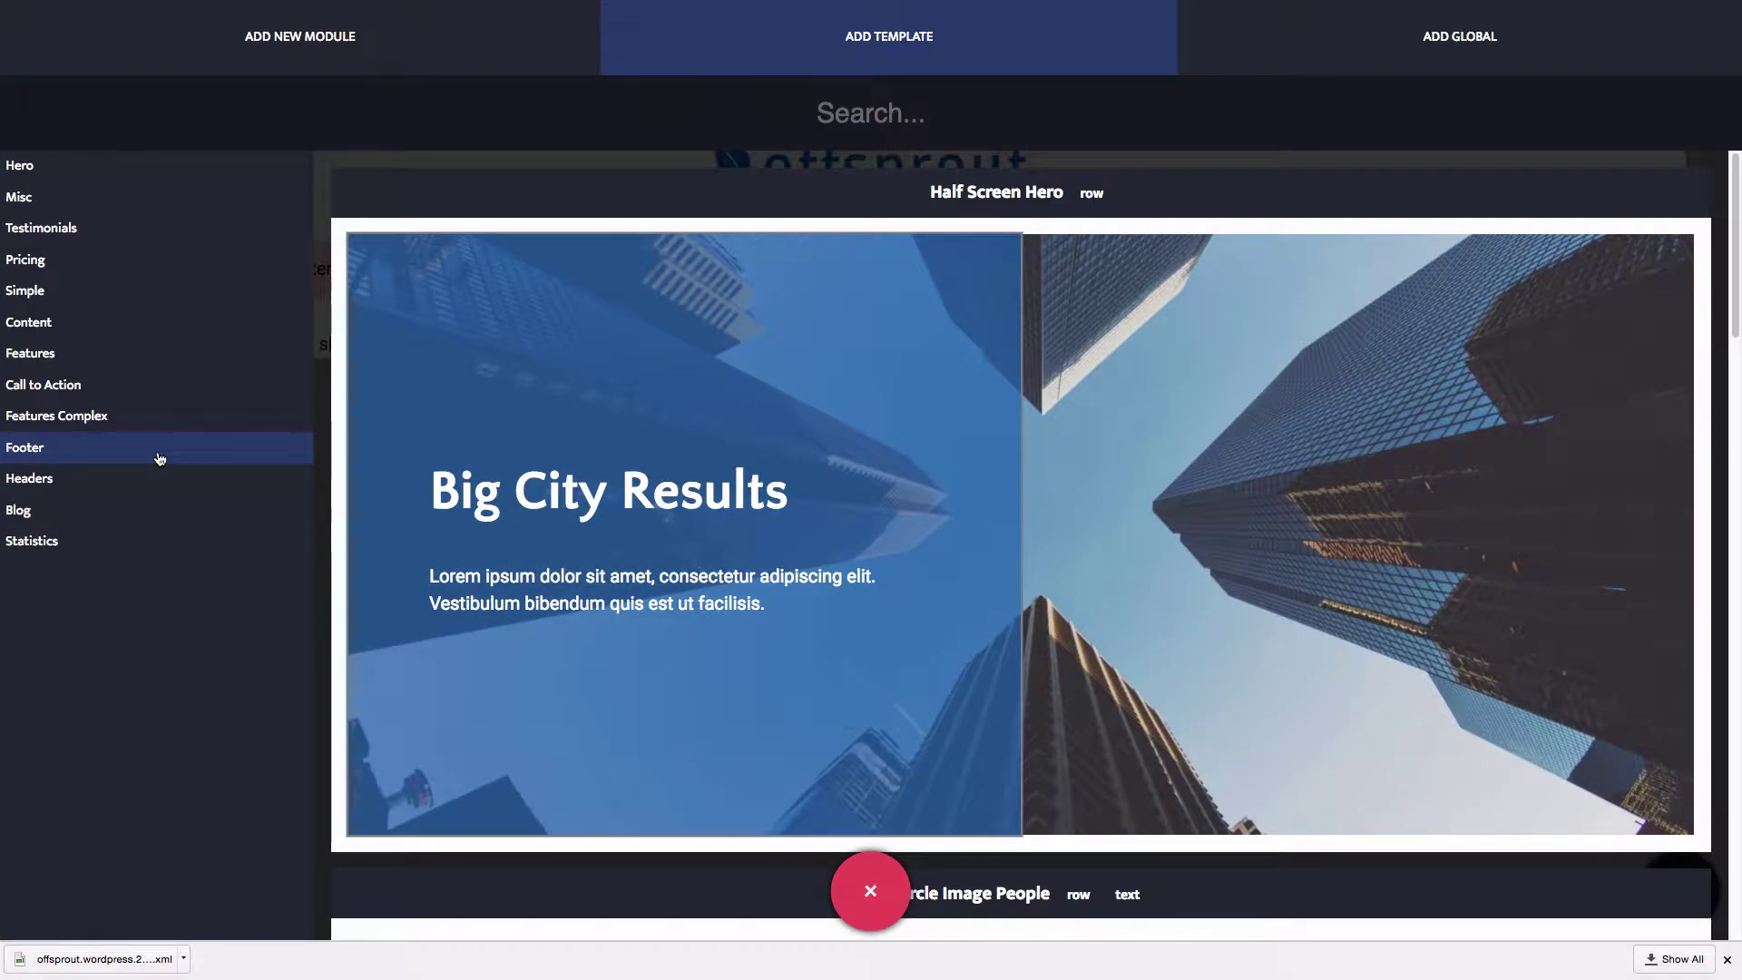
click(159, 450)
scroll(749, 456, down, 18)
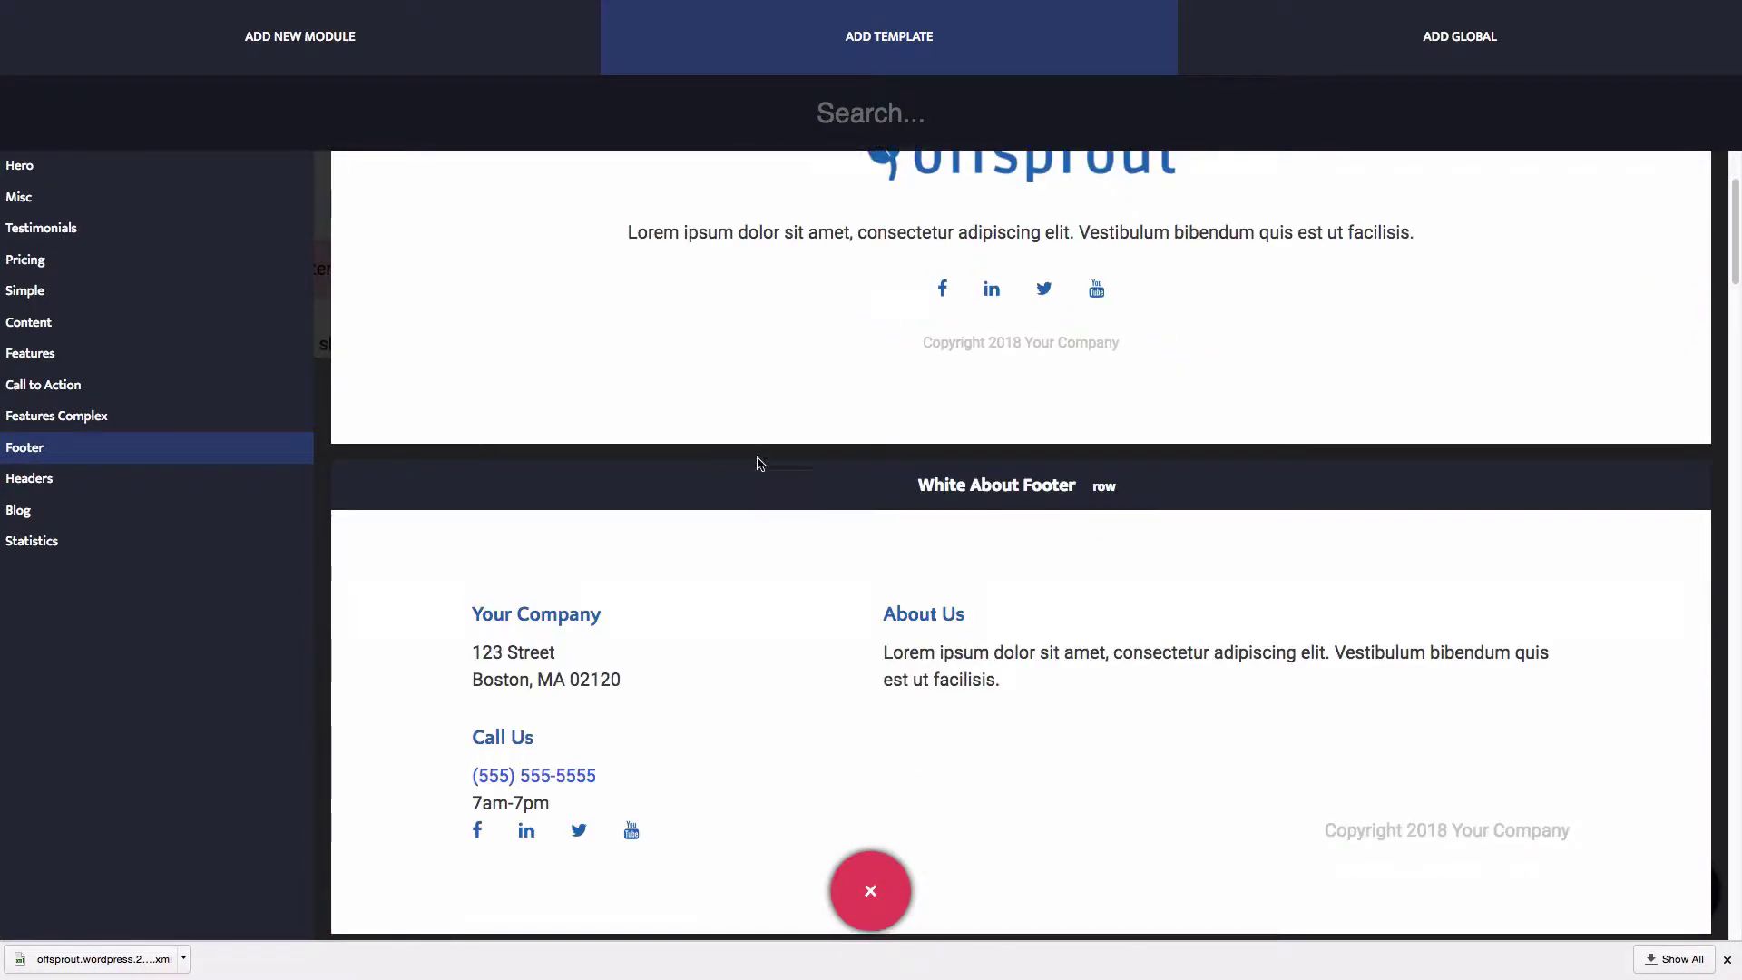
scroll(758, 460, down, 20)
scroll(759, 460, down, 10)
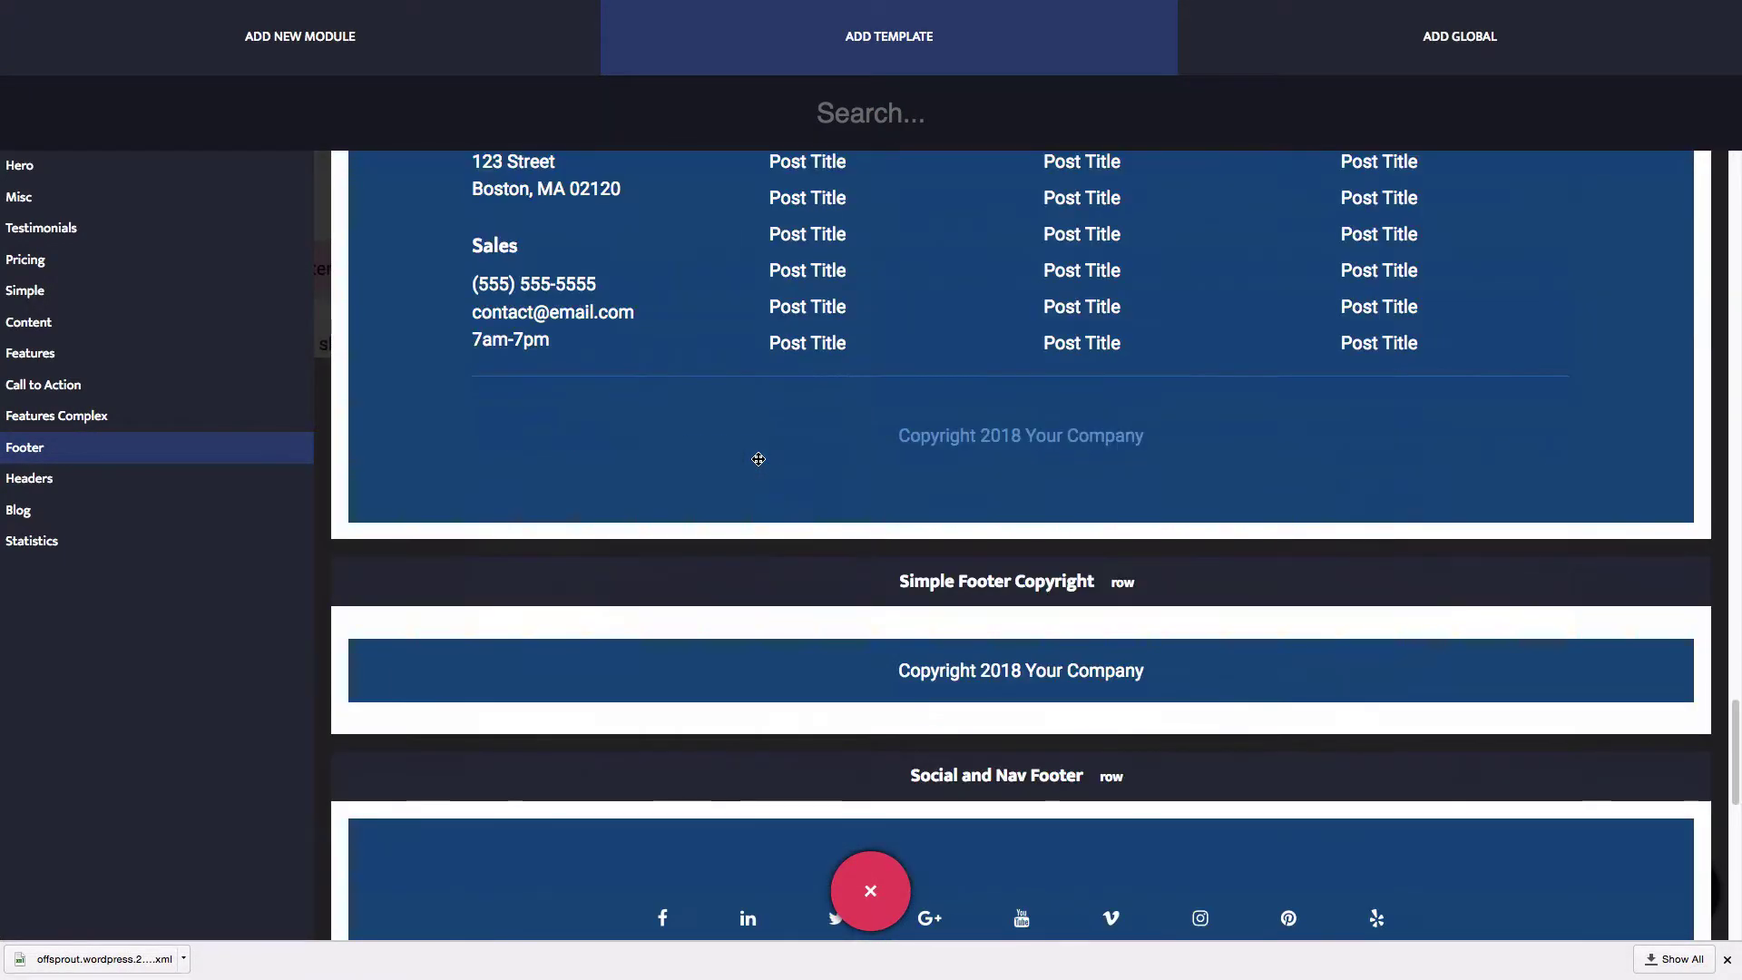
drag(783, 453, 736, 357)
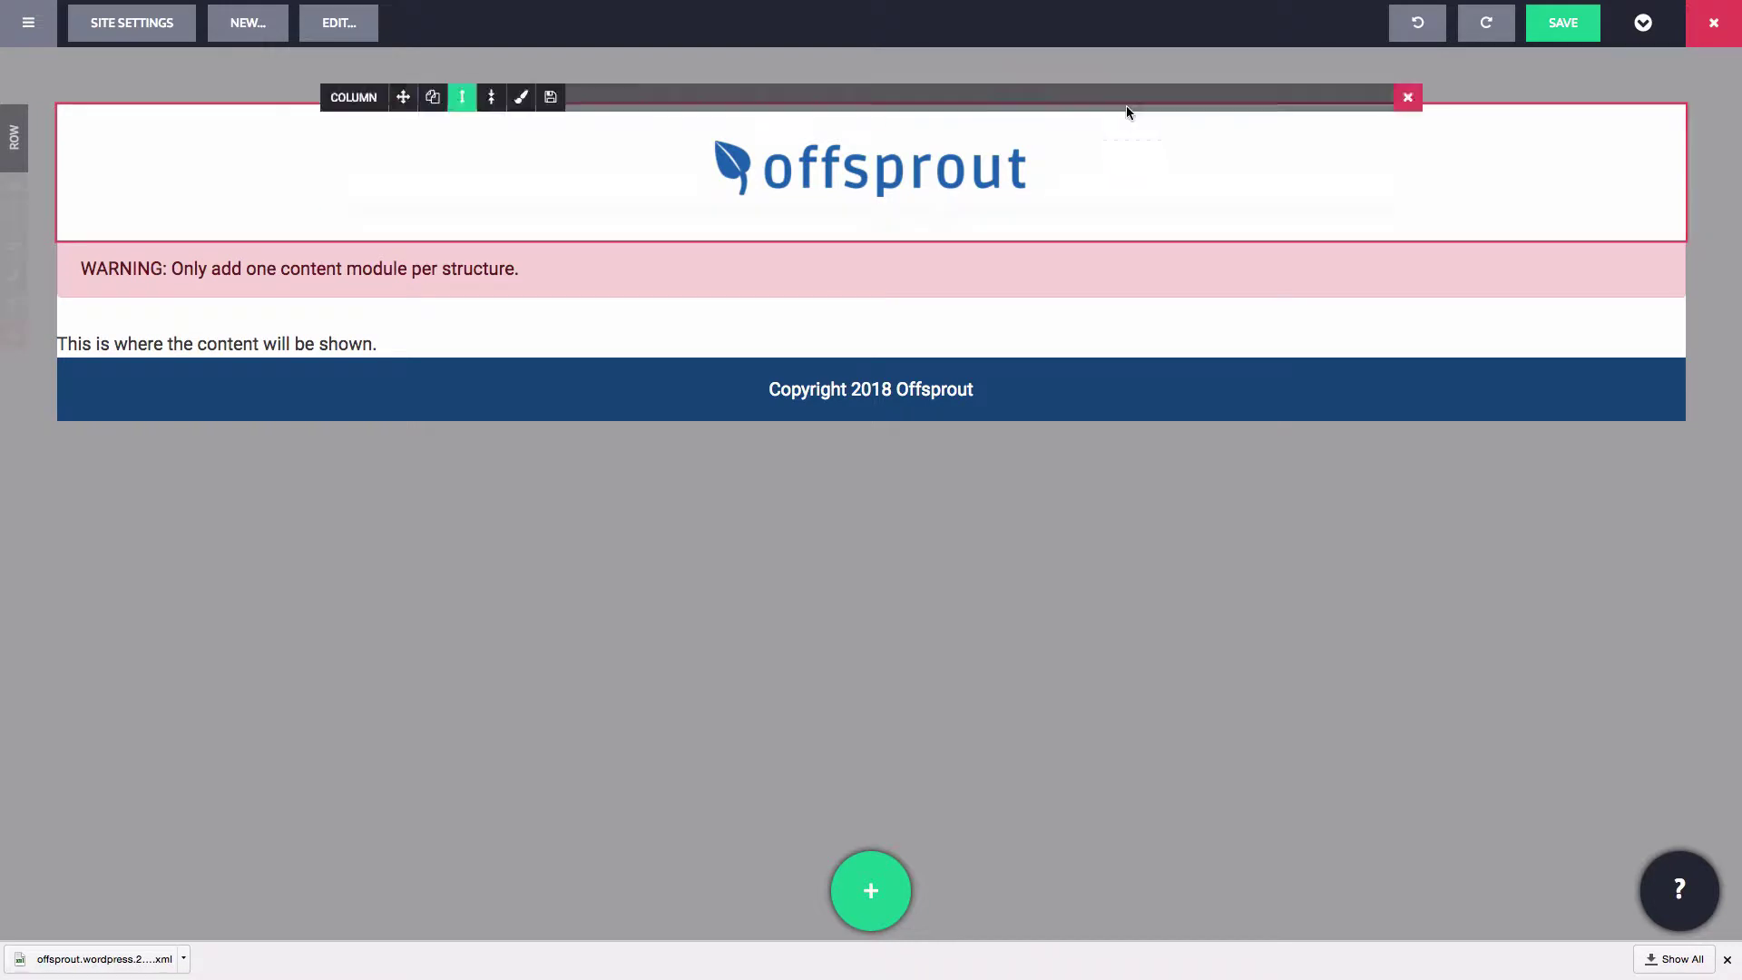
click(1576, 40)
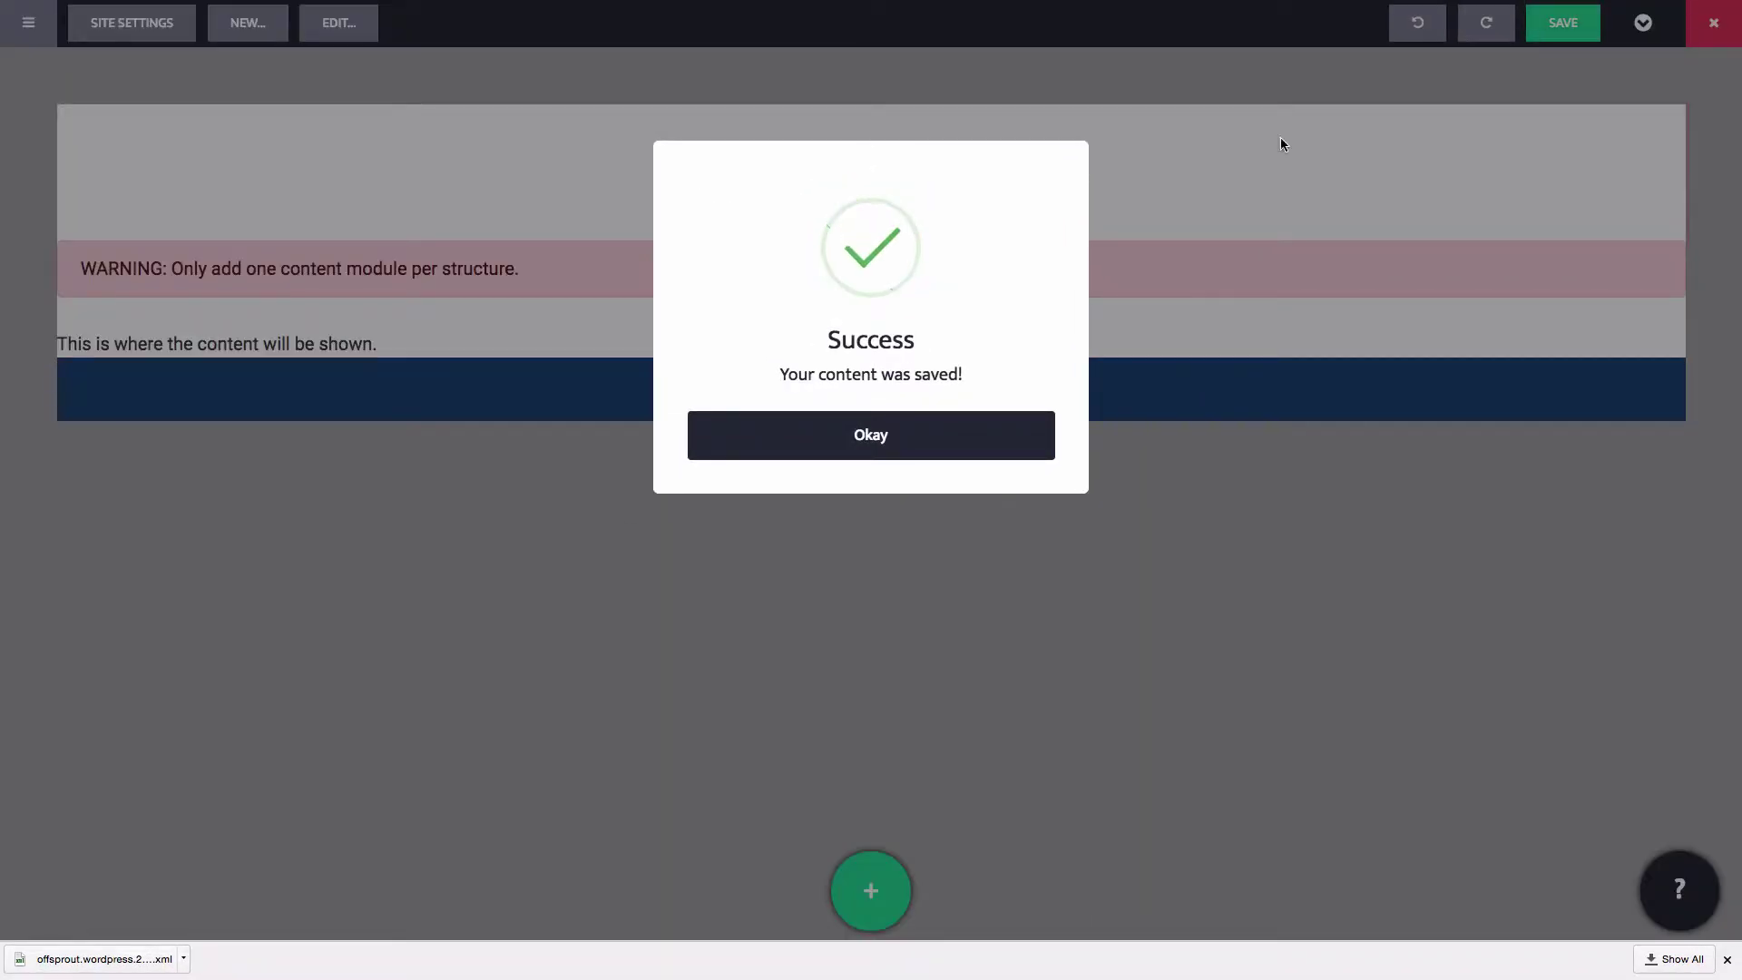
Dismiss the save confirmation and open the Landing Page for editing.
click(1002, 437)
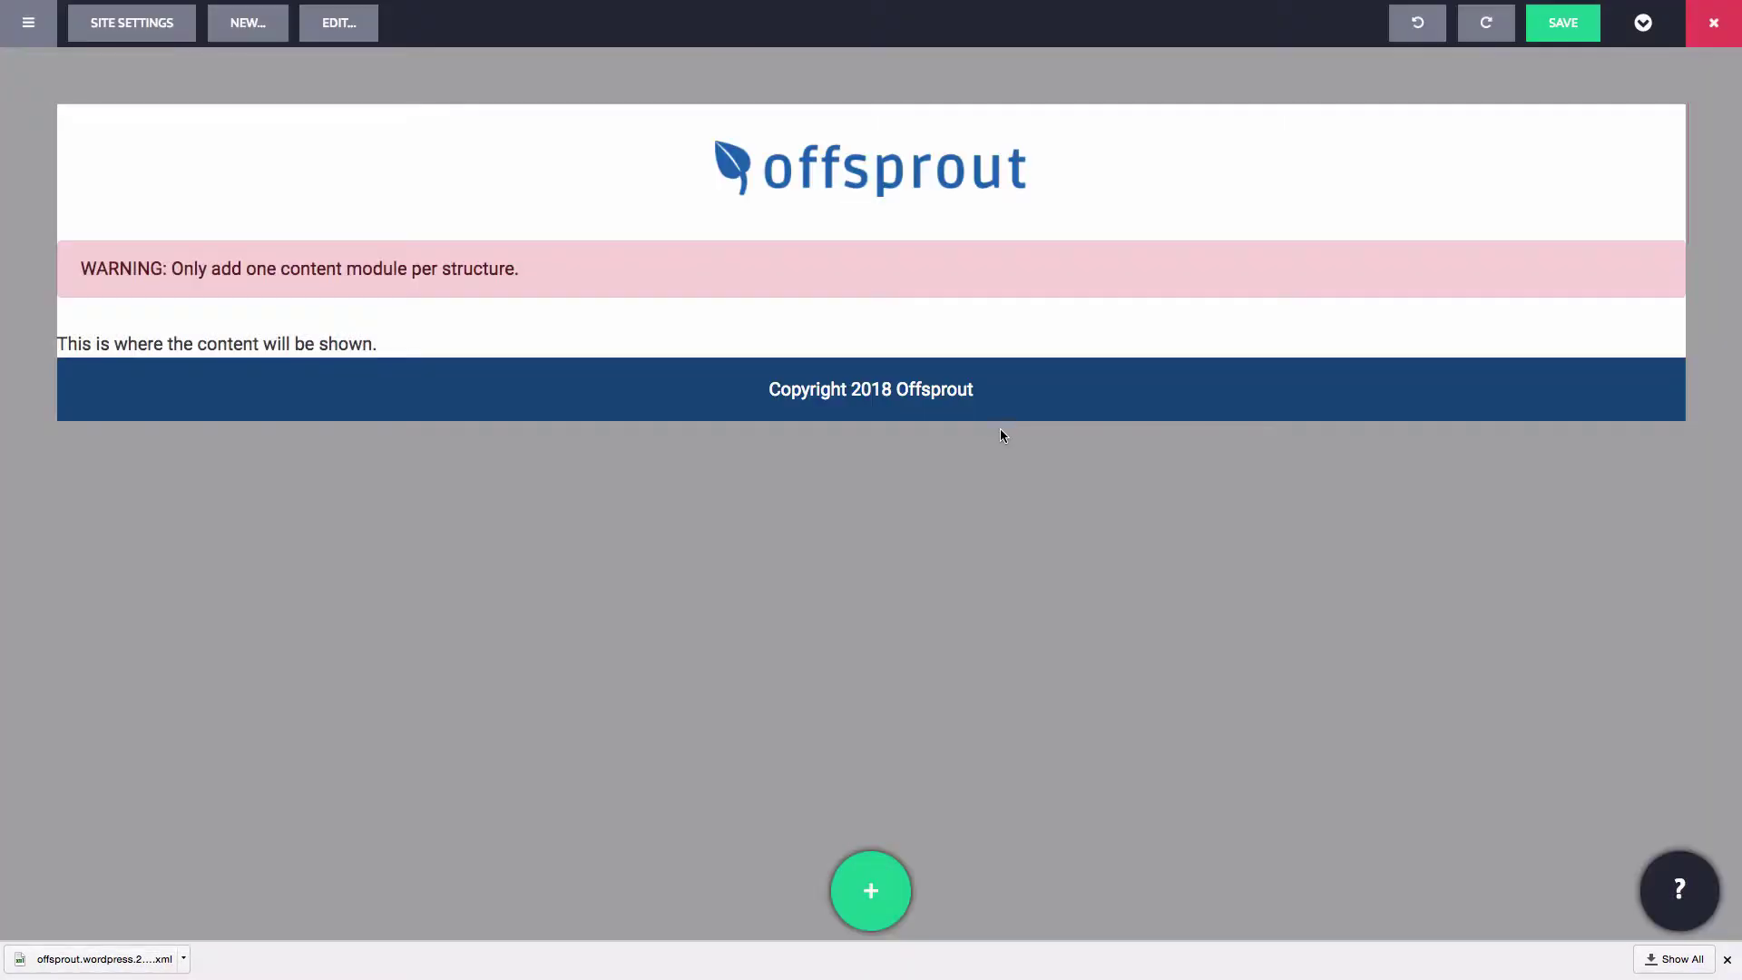
click(1644, 37)
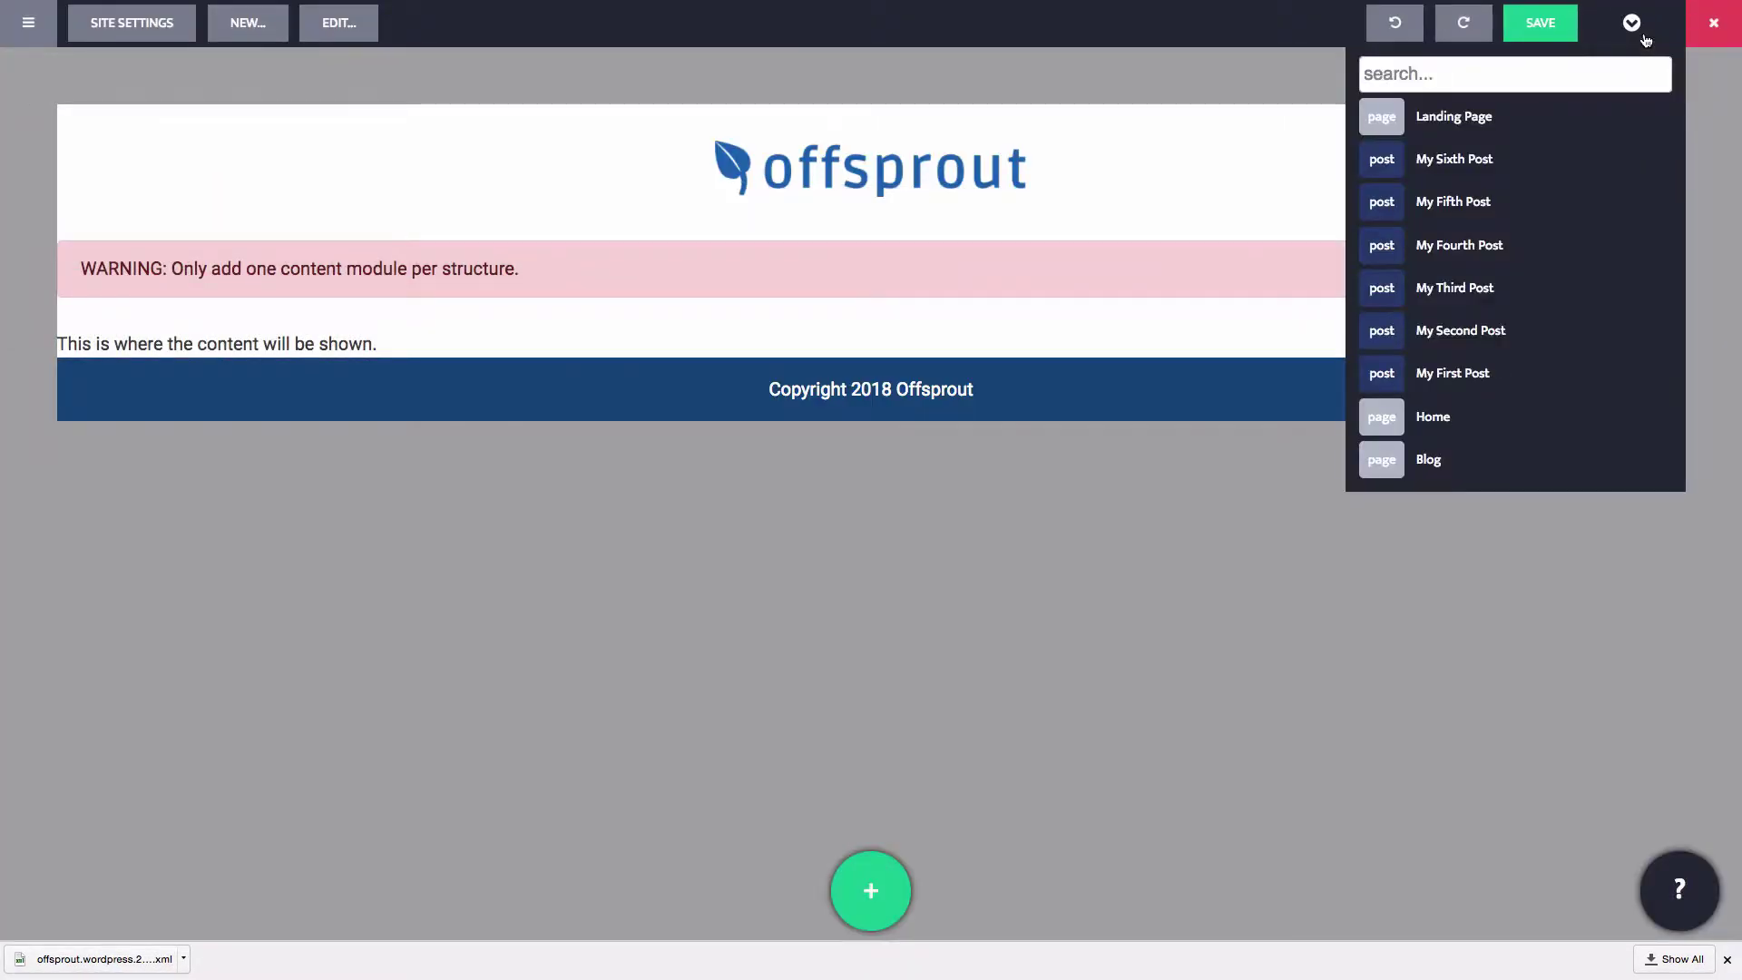
click(1489, 118)
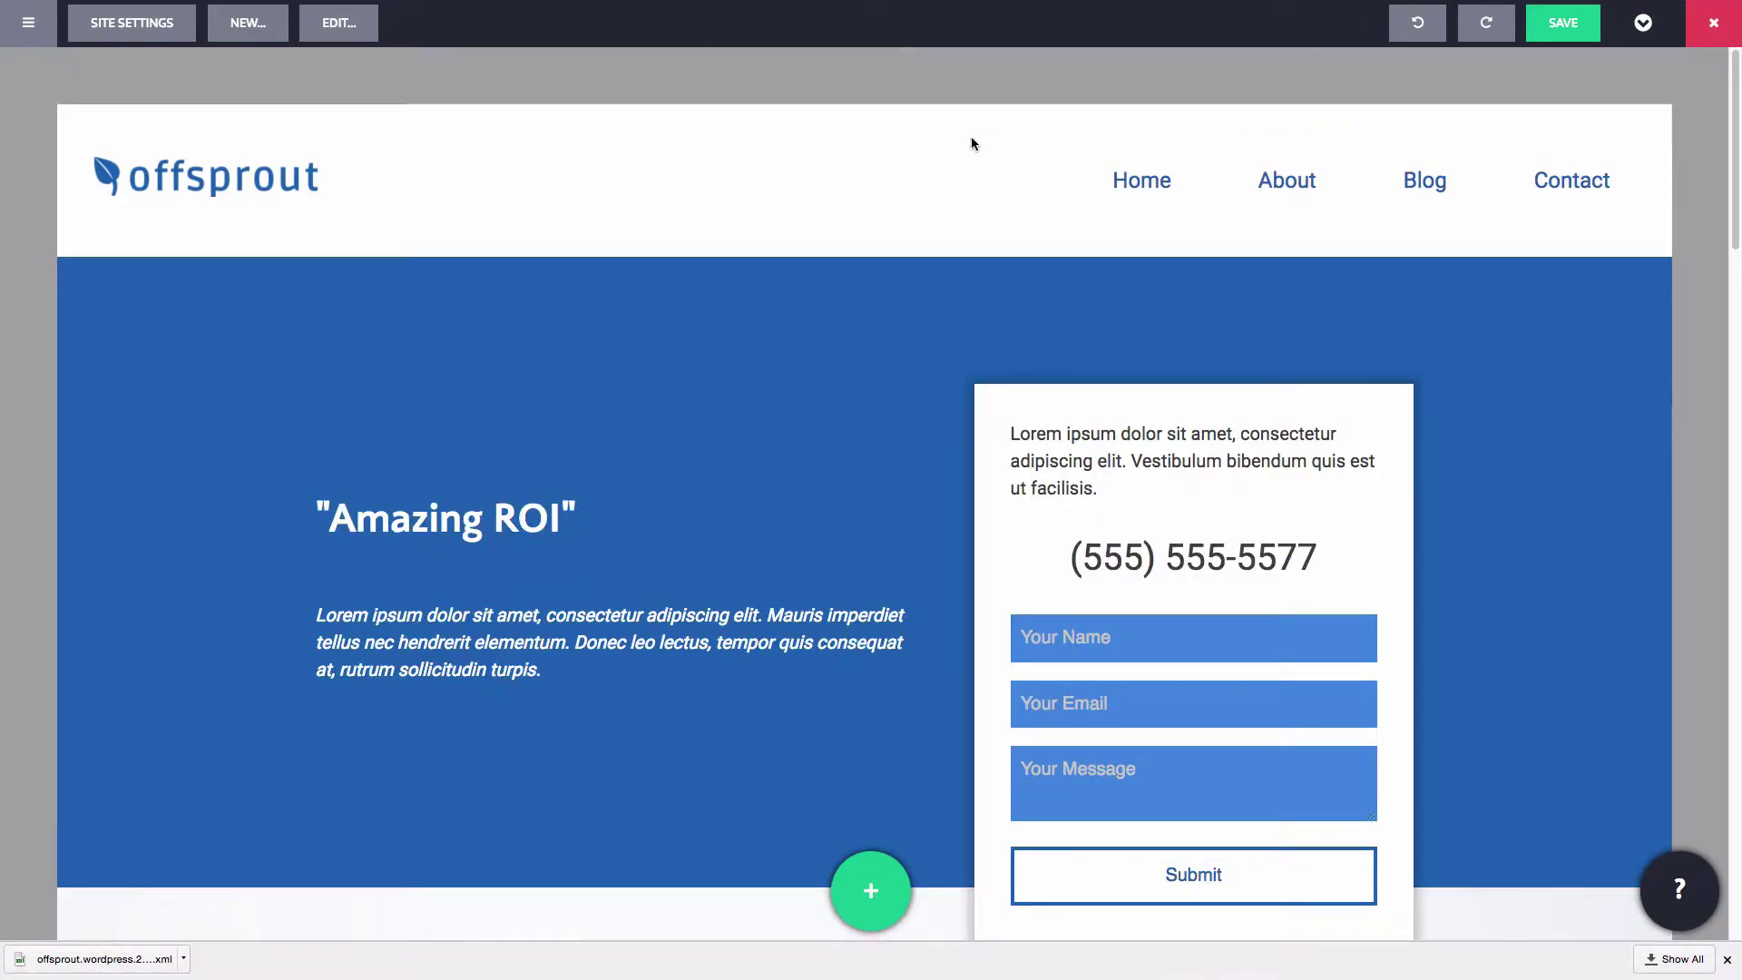
Apply the Landing Page structure to this page and review the result.
click(347, 23)
click(759, 406)
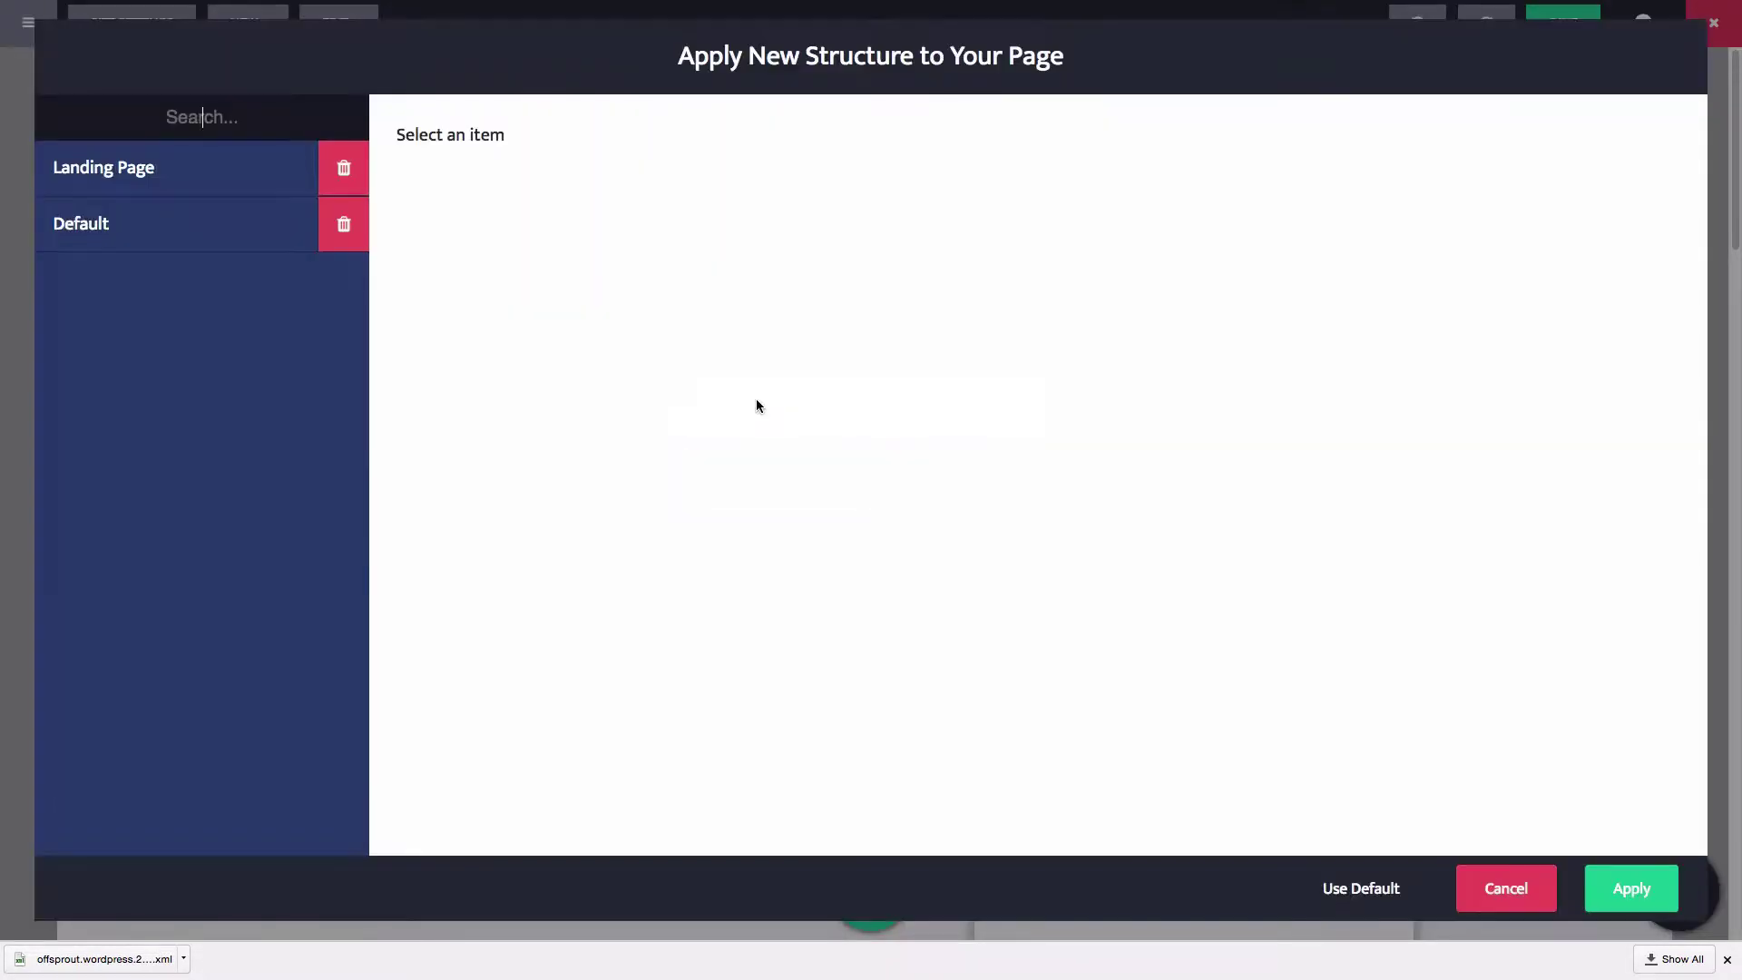
click(264, 189)
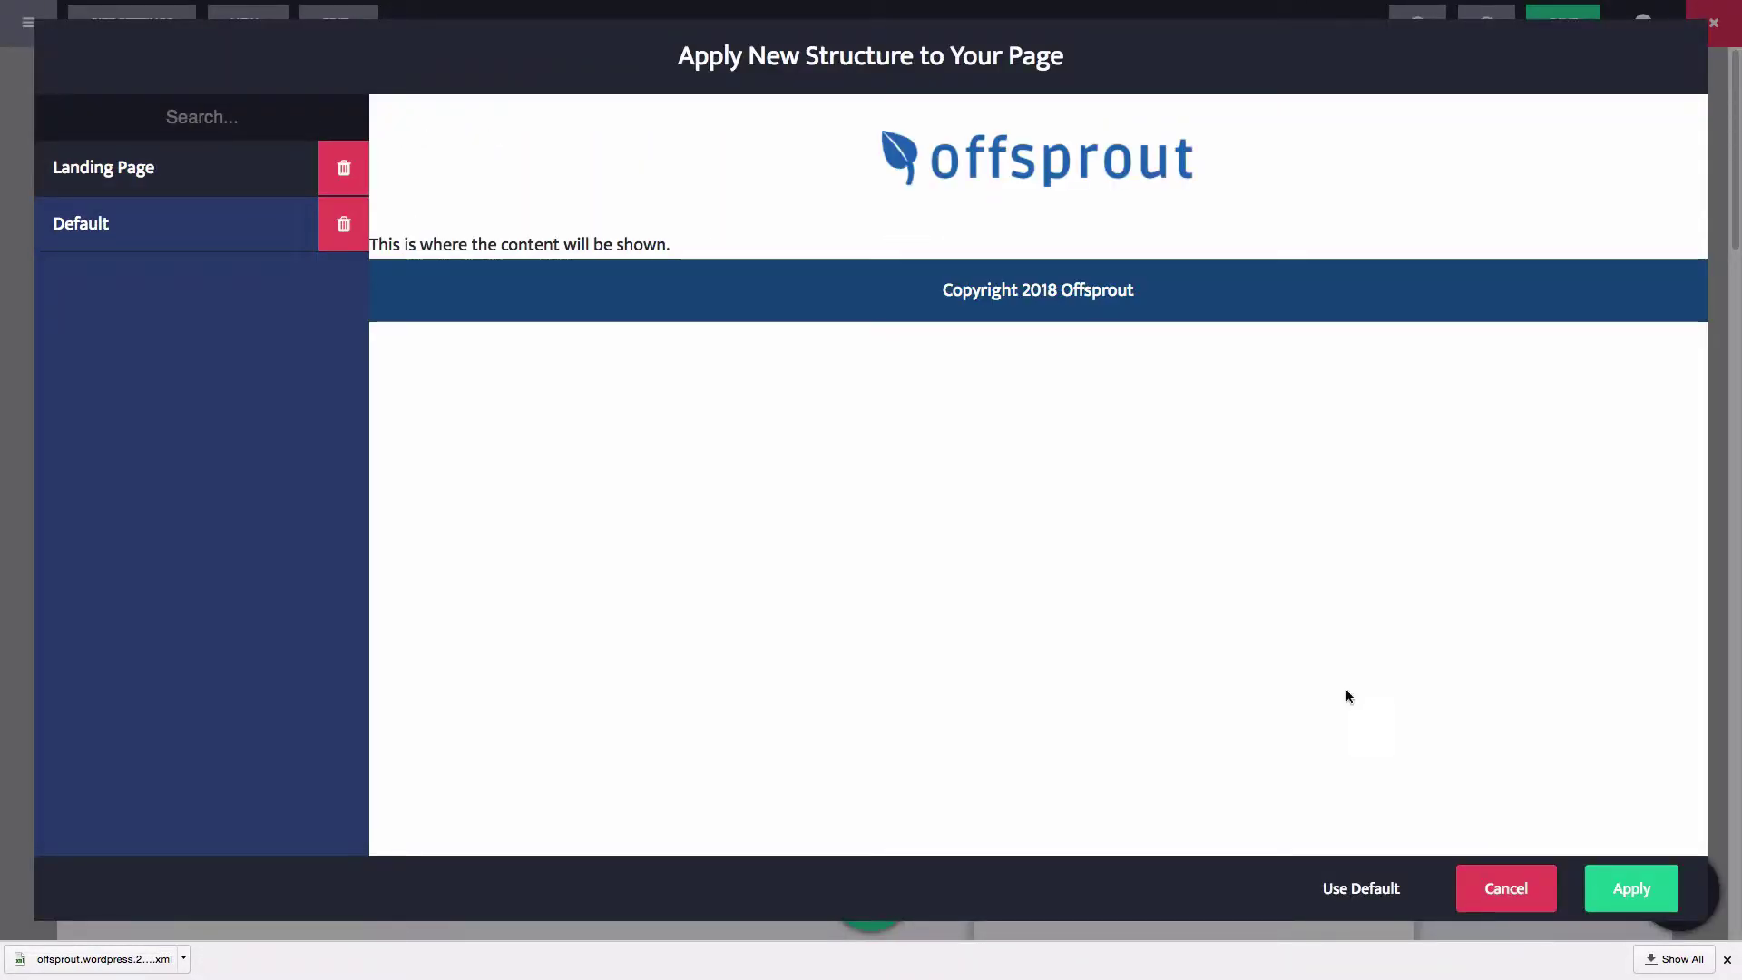
click(1634, 885)
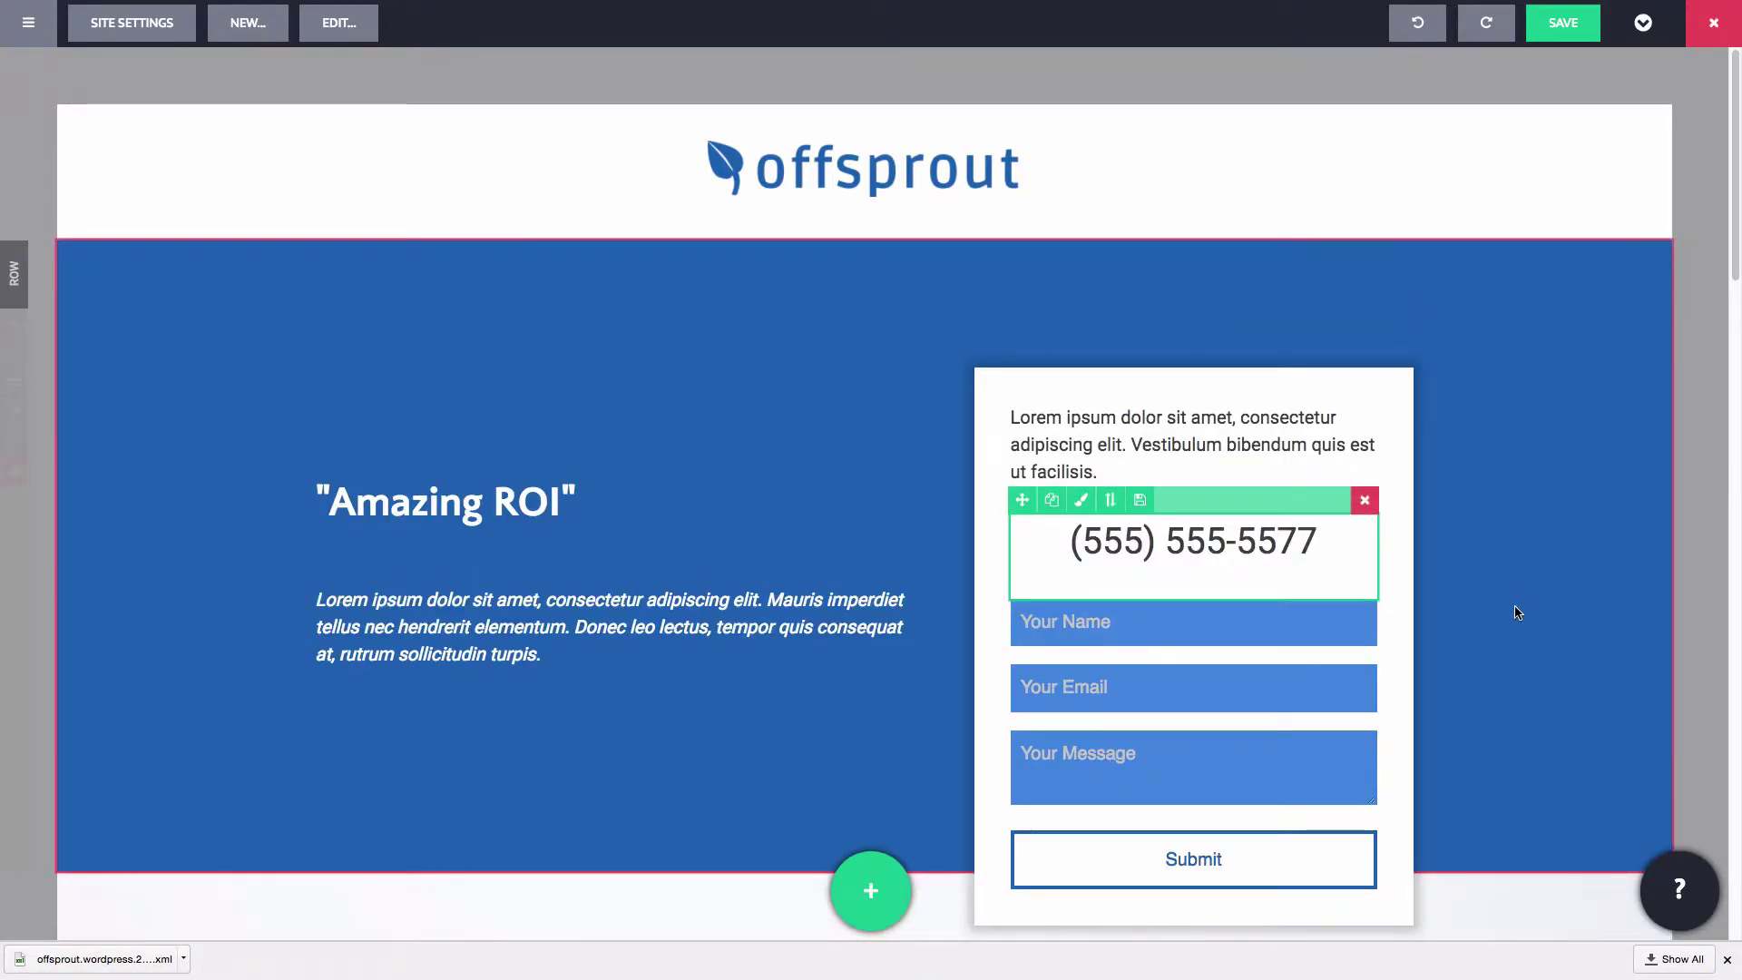
scroll(1571, 590, down, 10)
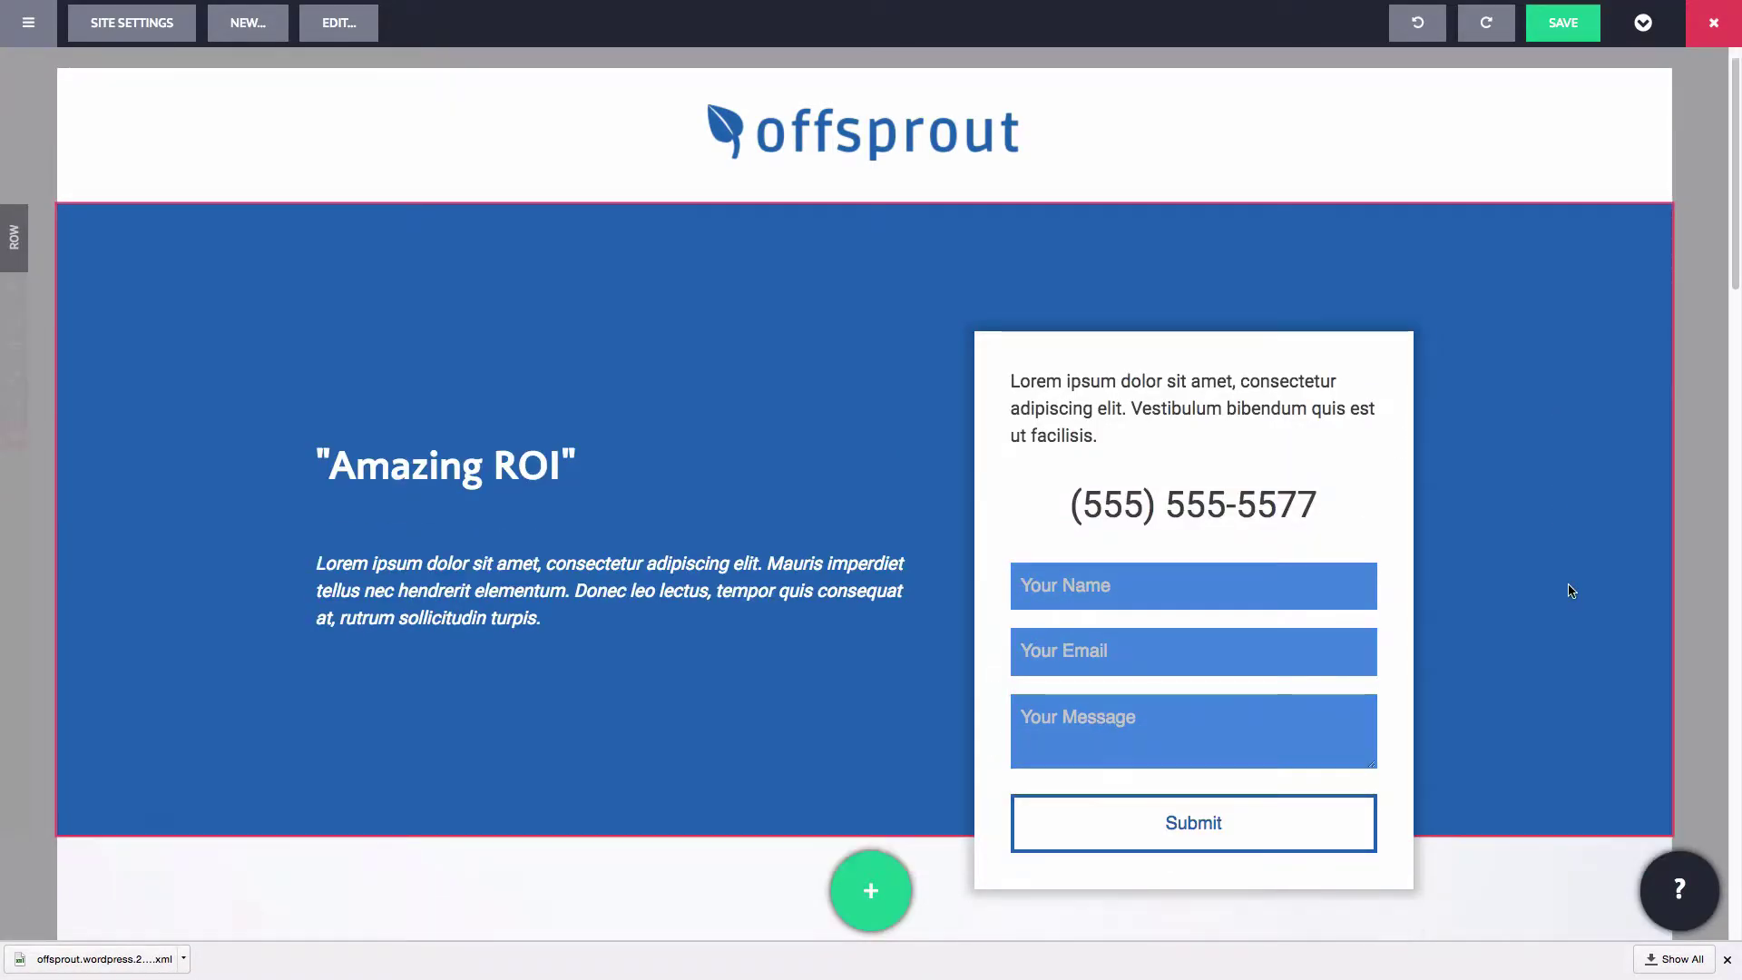
scroll(1528, 581, down, 15)
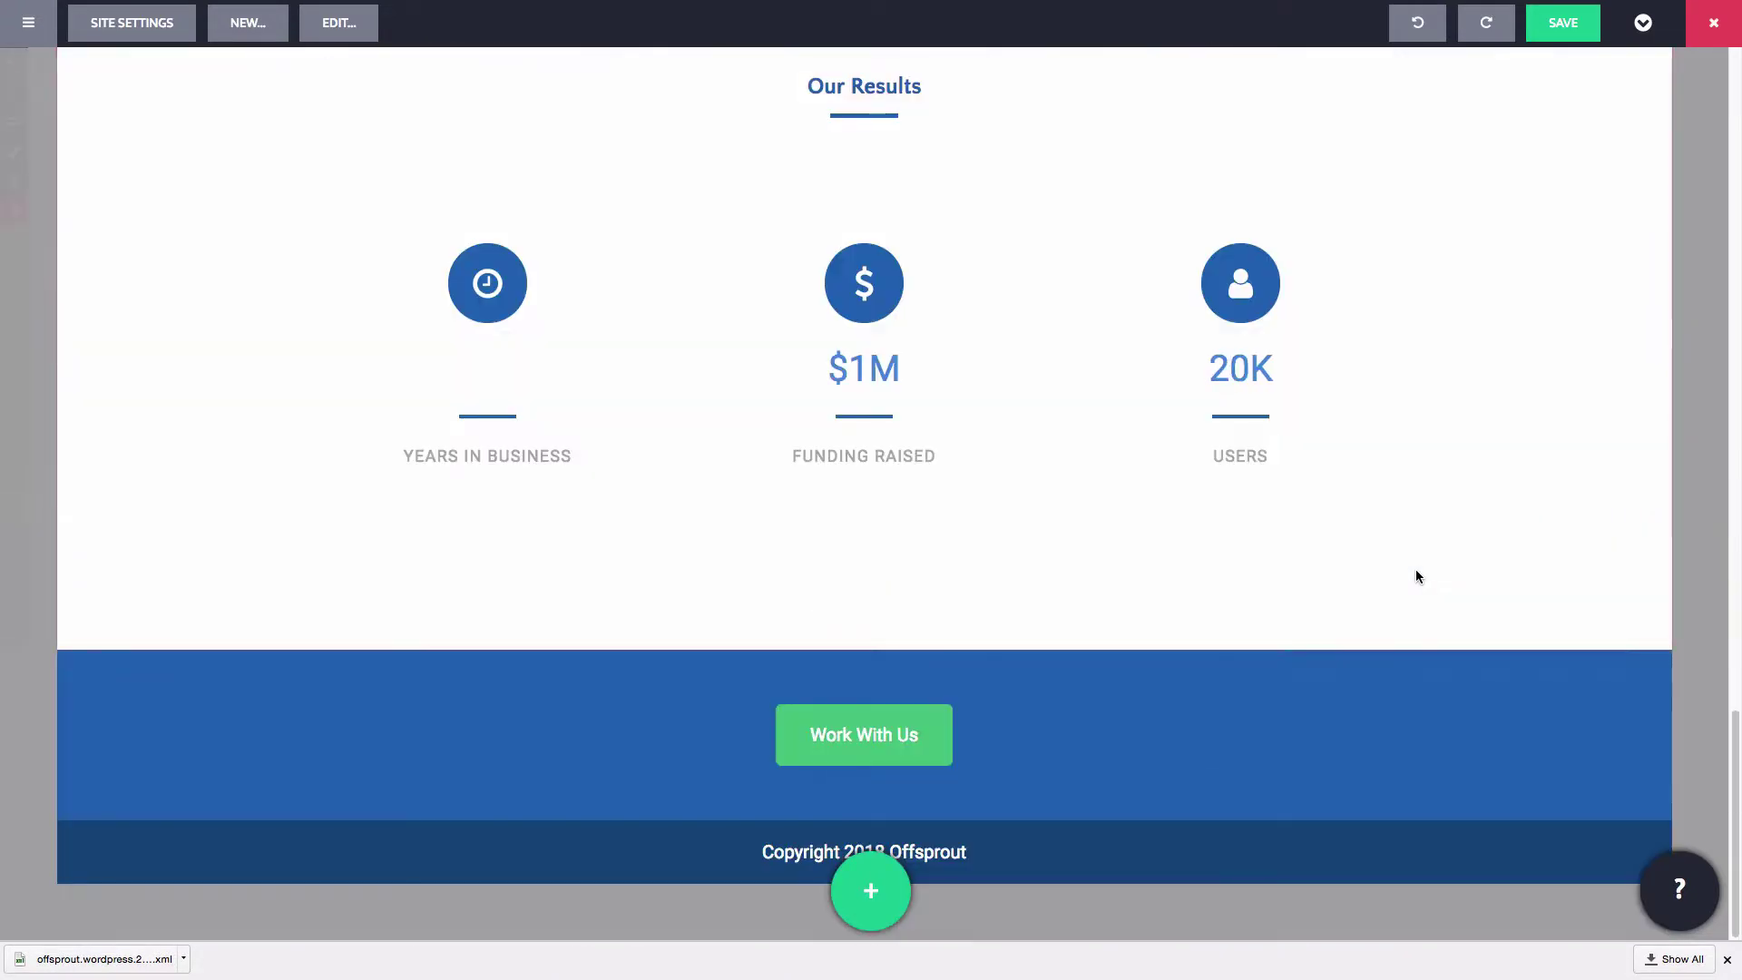
scroll(1414, 574, up, 20)
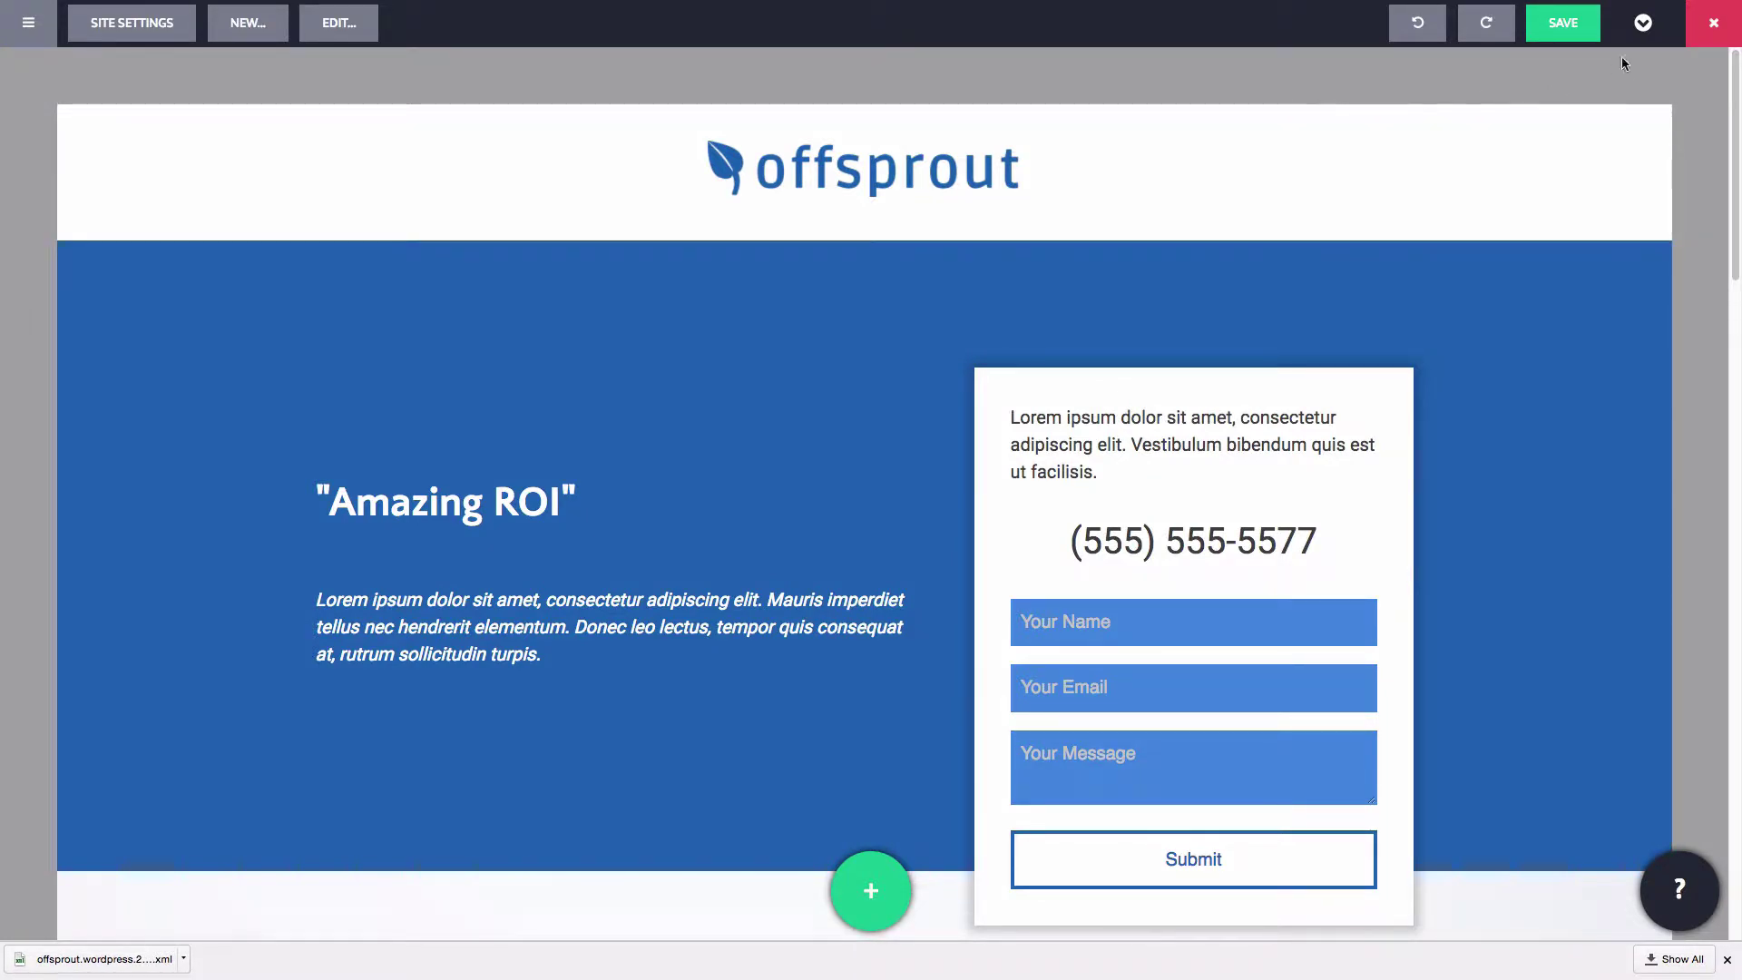
Open My First Post and edit the structure it uses.
click(1633, 24)
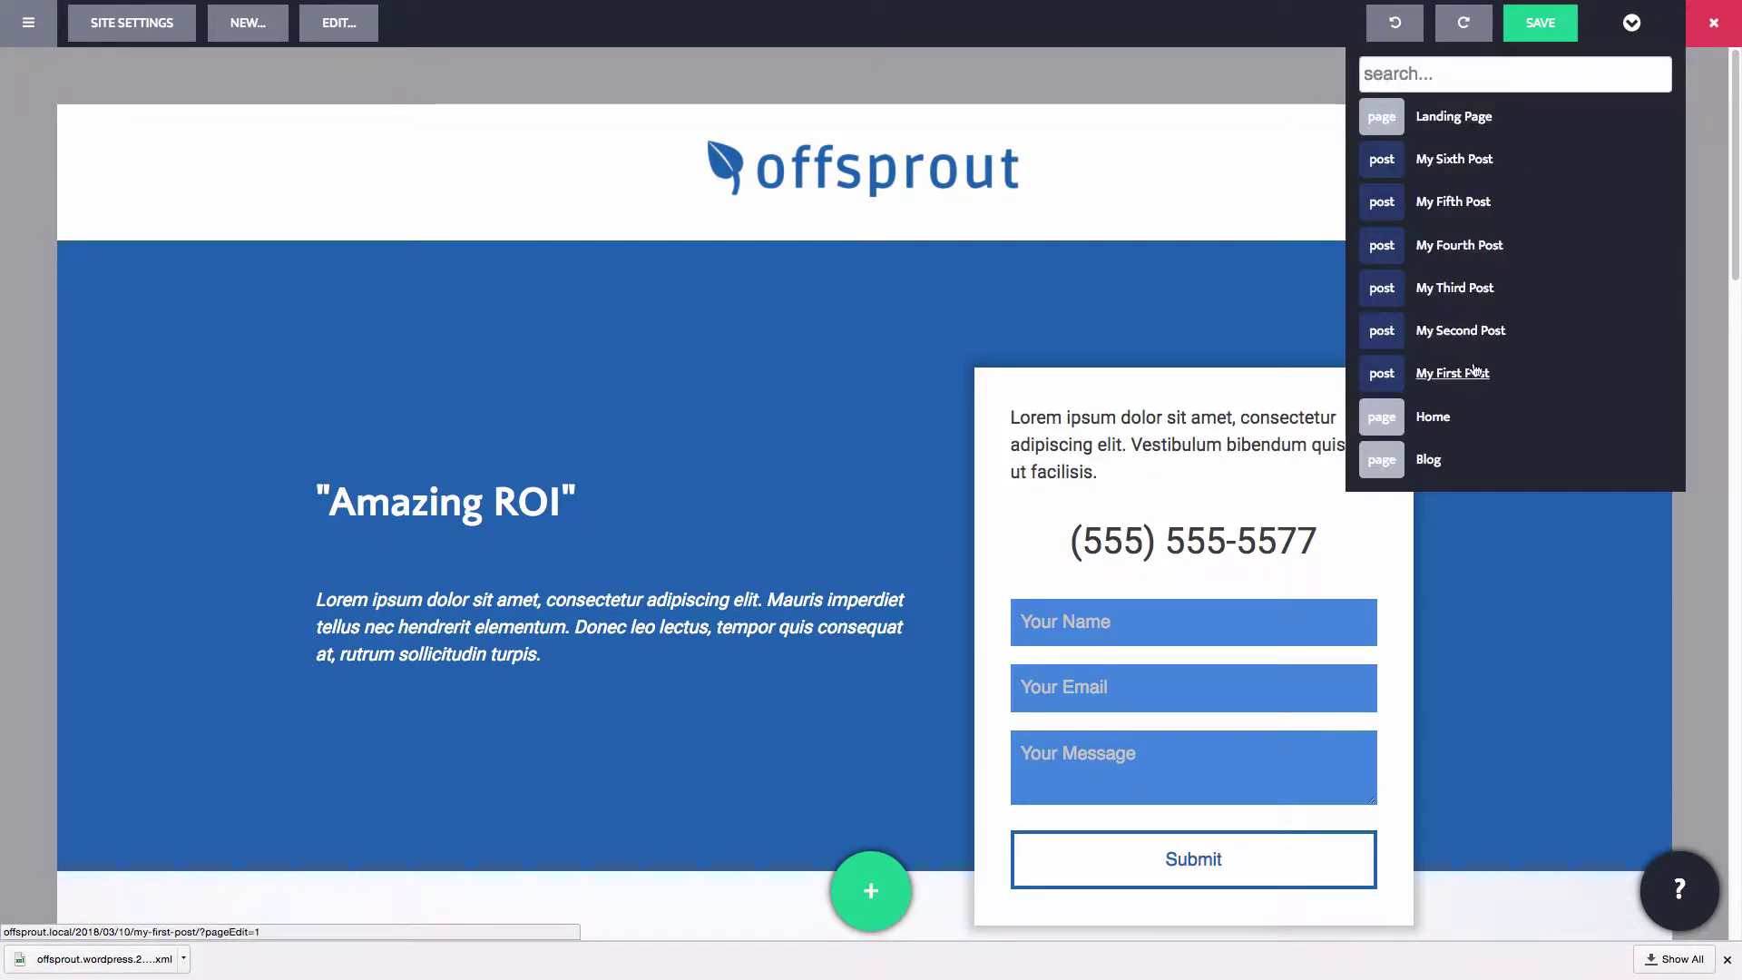
click(1452, 373)
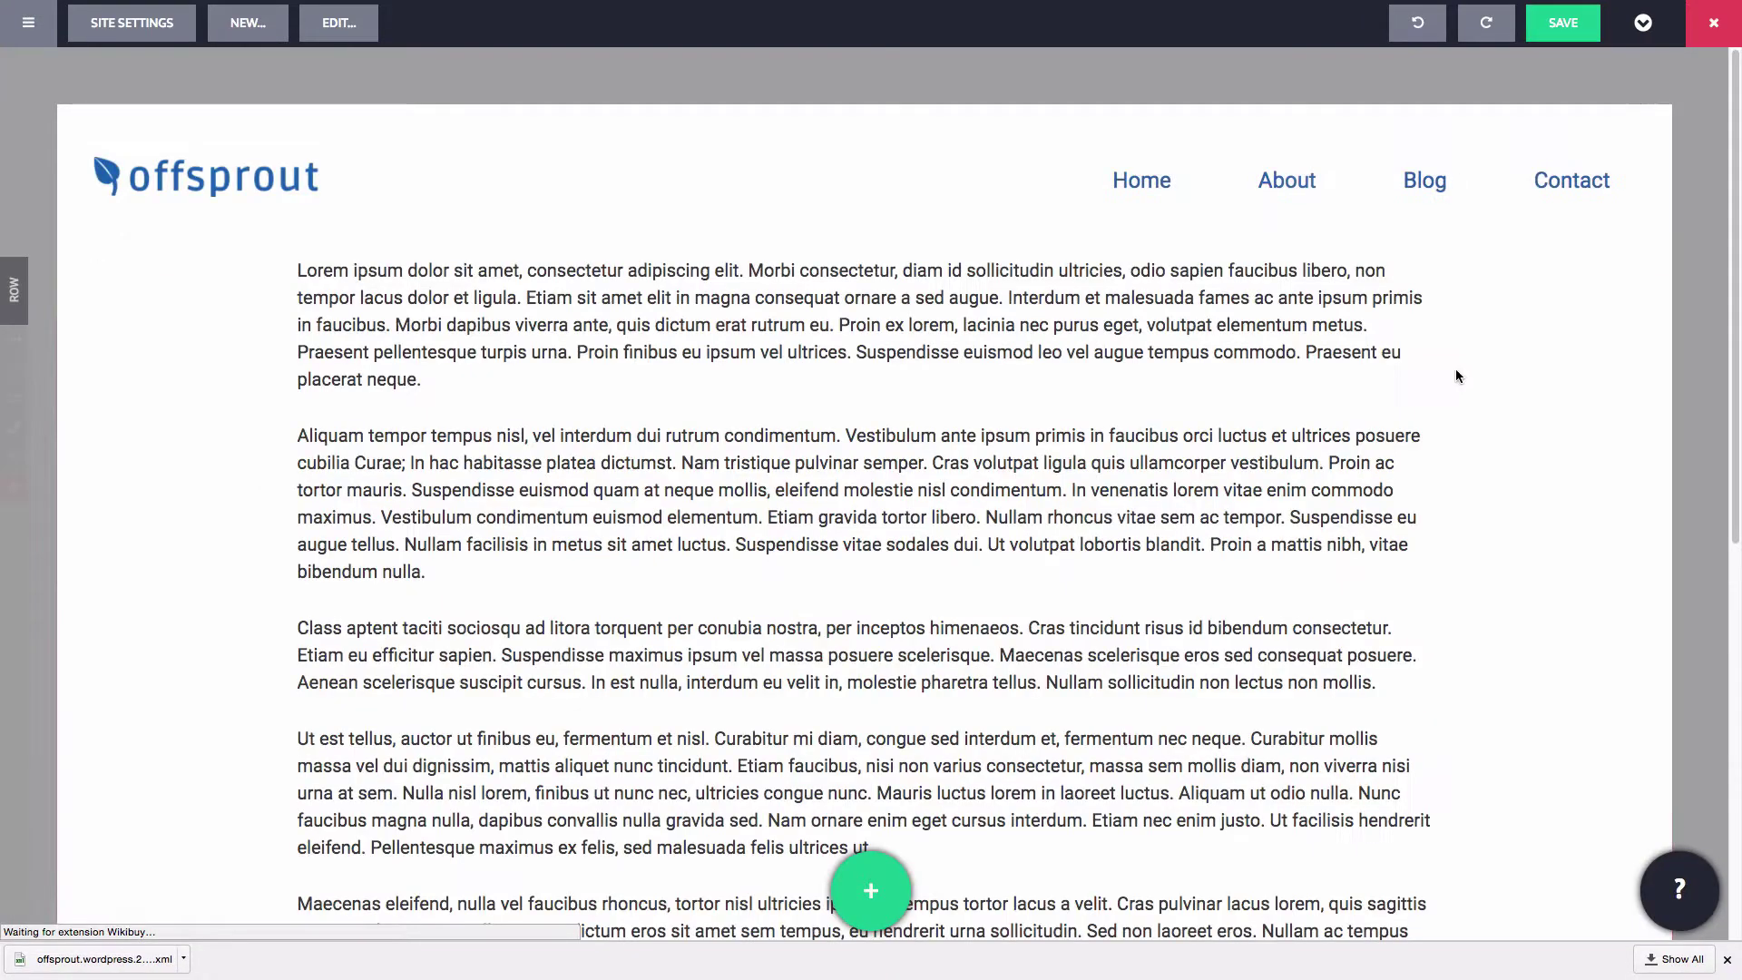
scroll(1318, 449, down, 7)
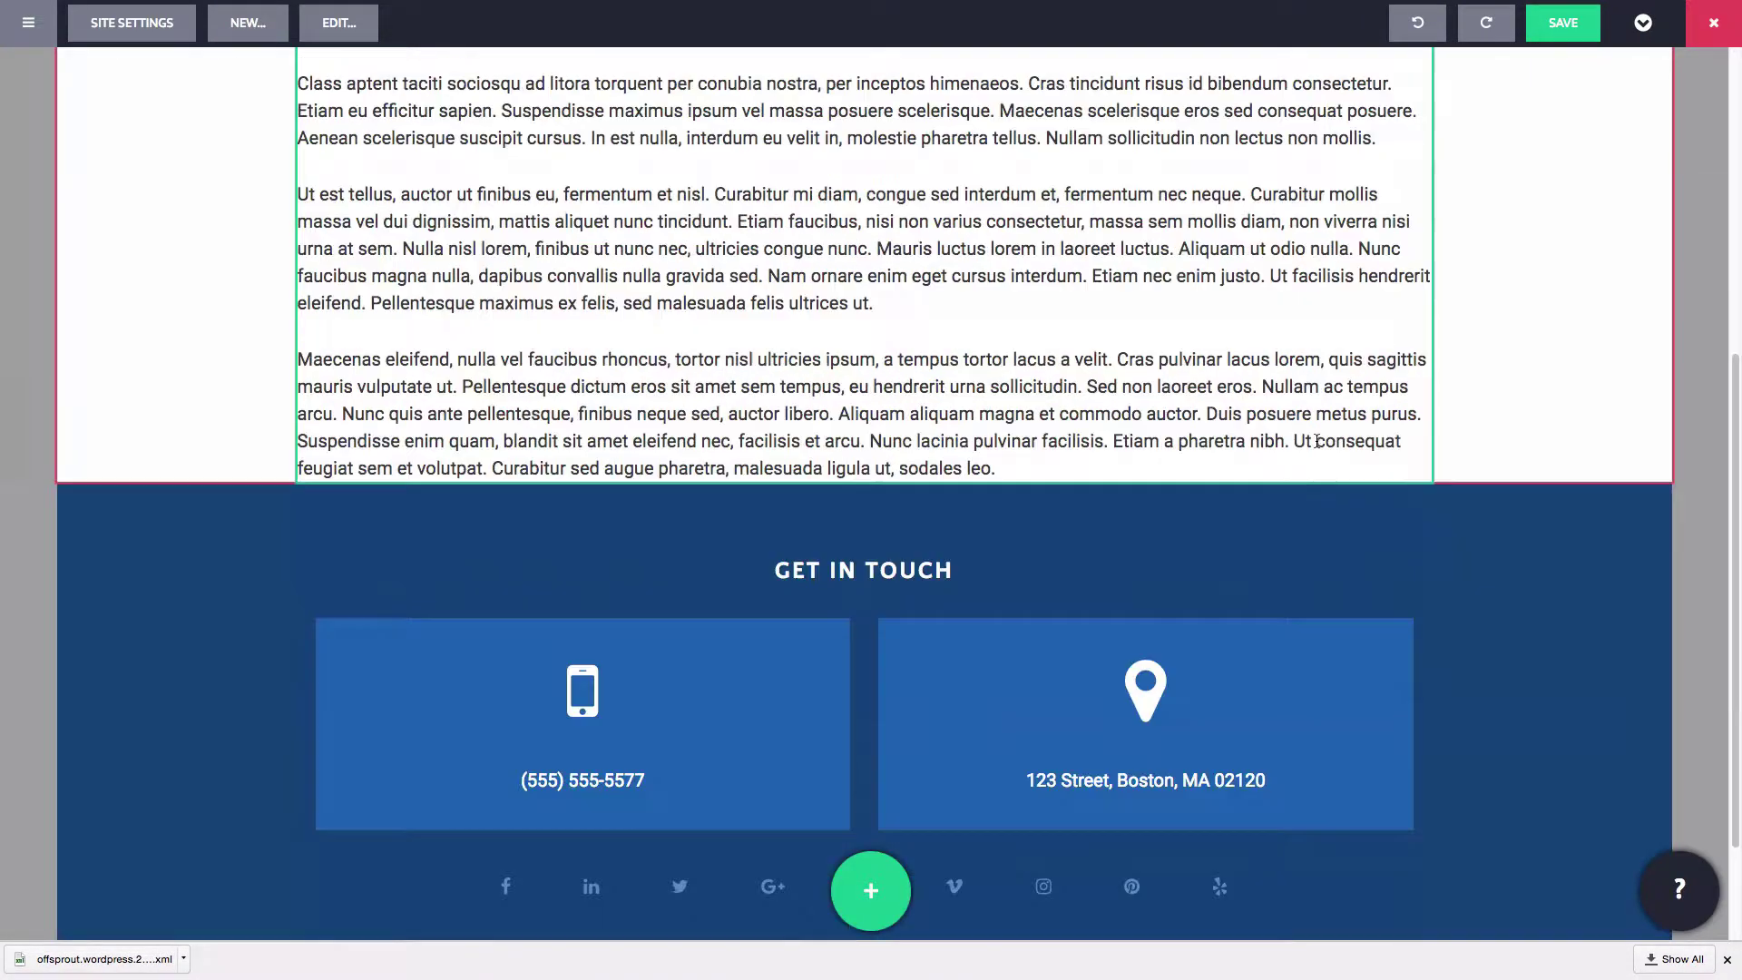
scroll(1314, 437, up, 8)
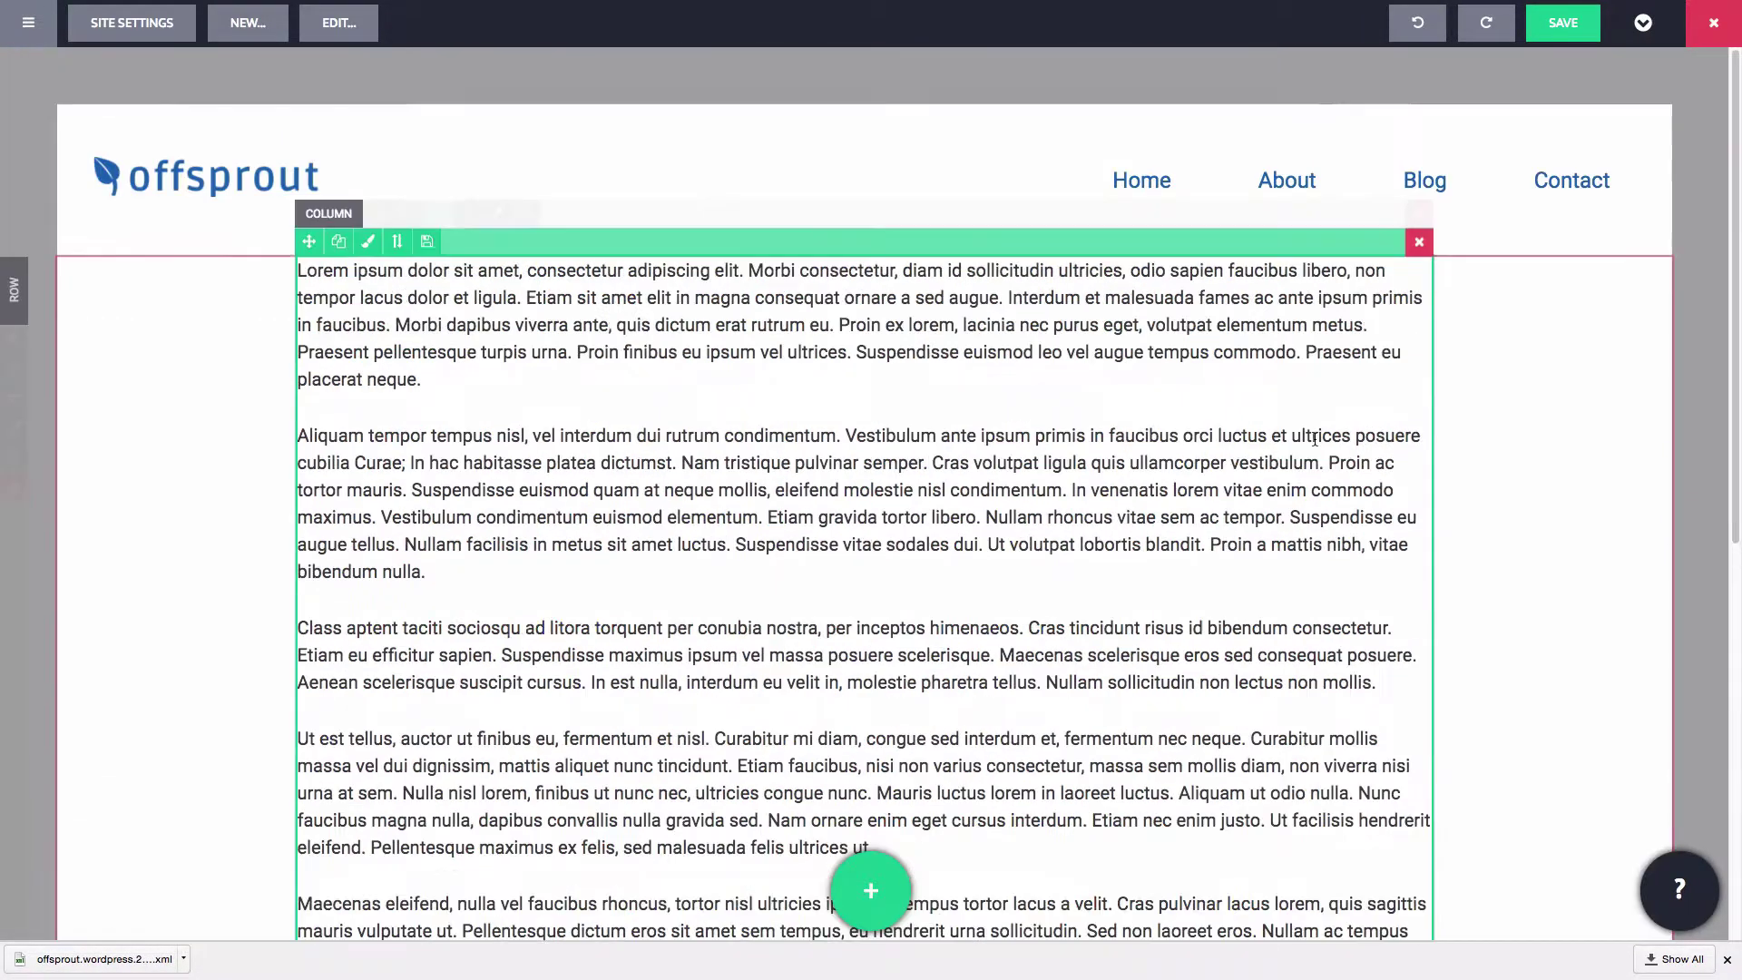
click(352, 28)
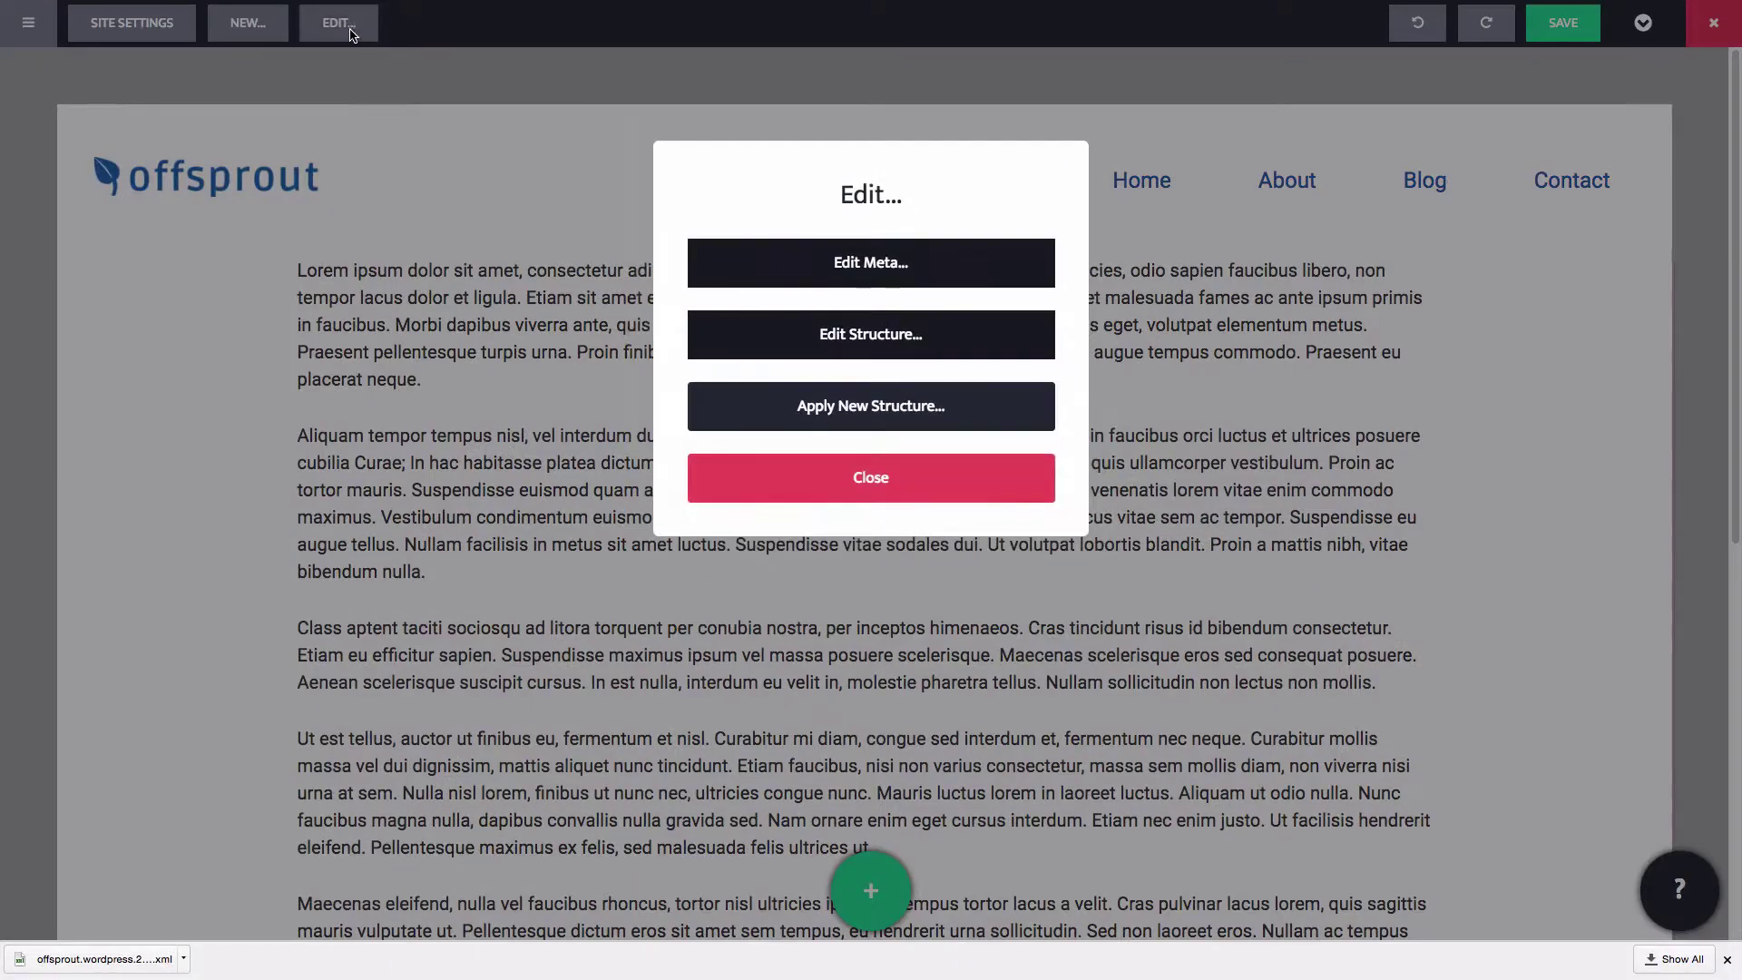
click(787, 333)
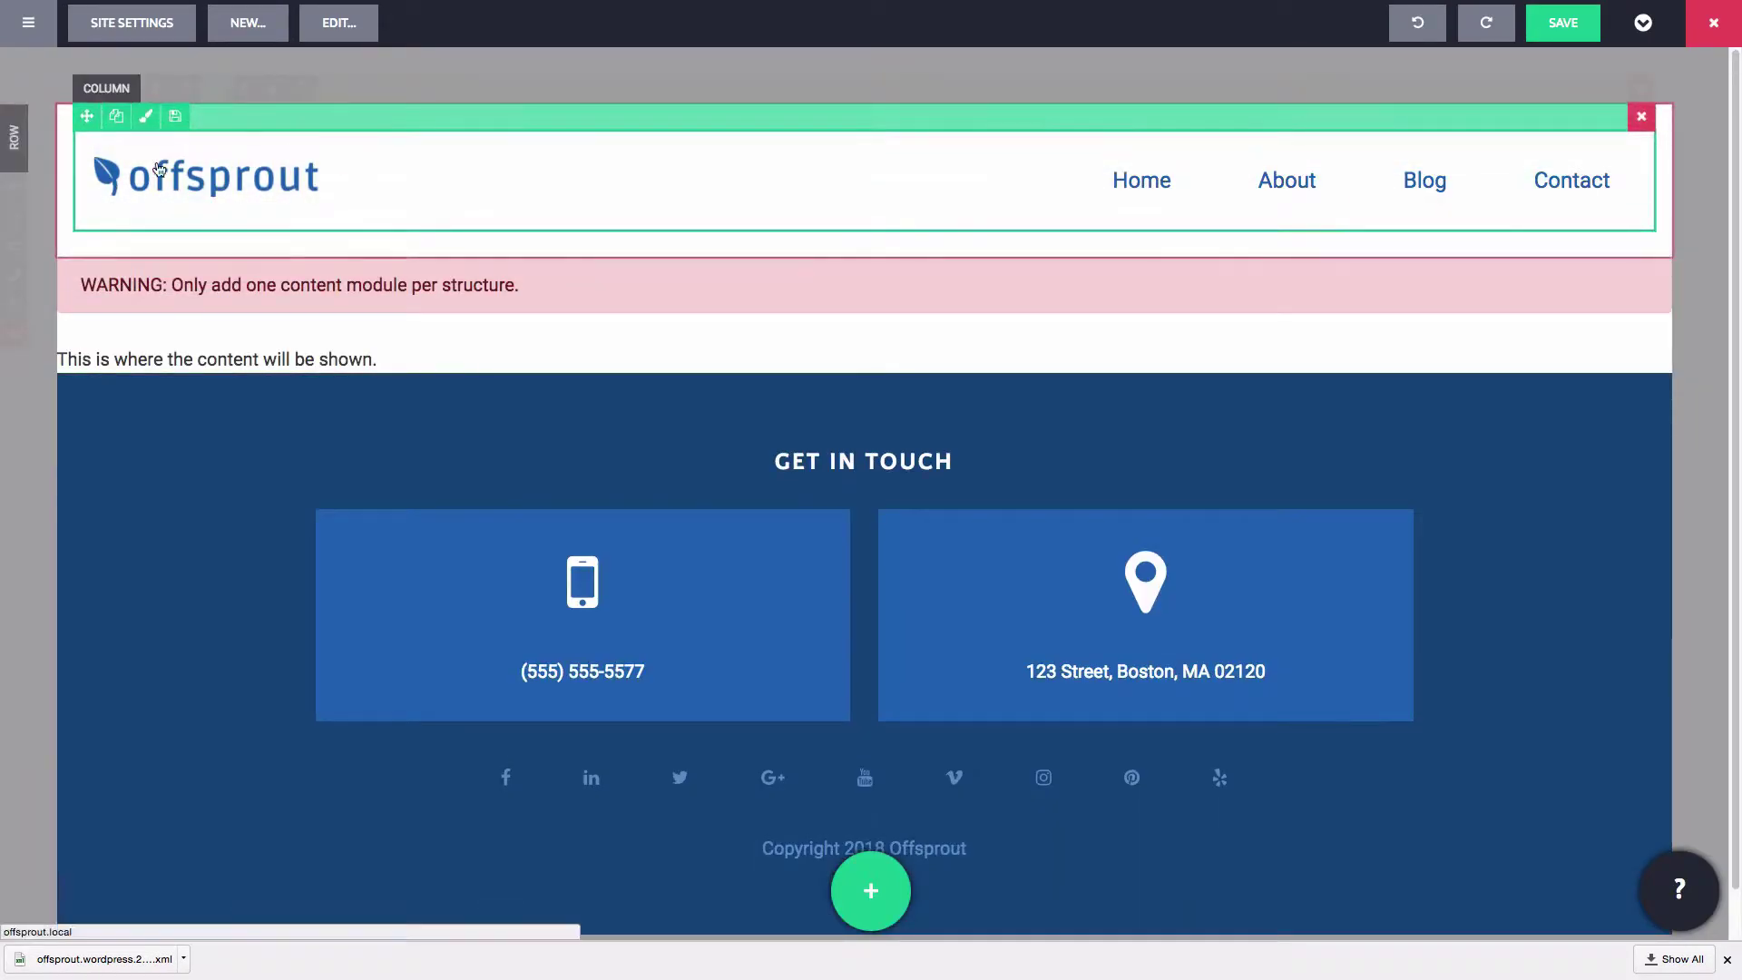
Save the header row as a global named Main Header in a new Header folder.
click(14, 304)
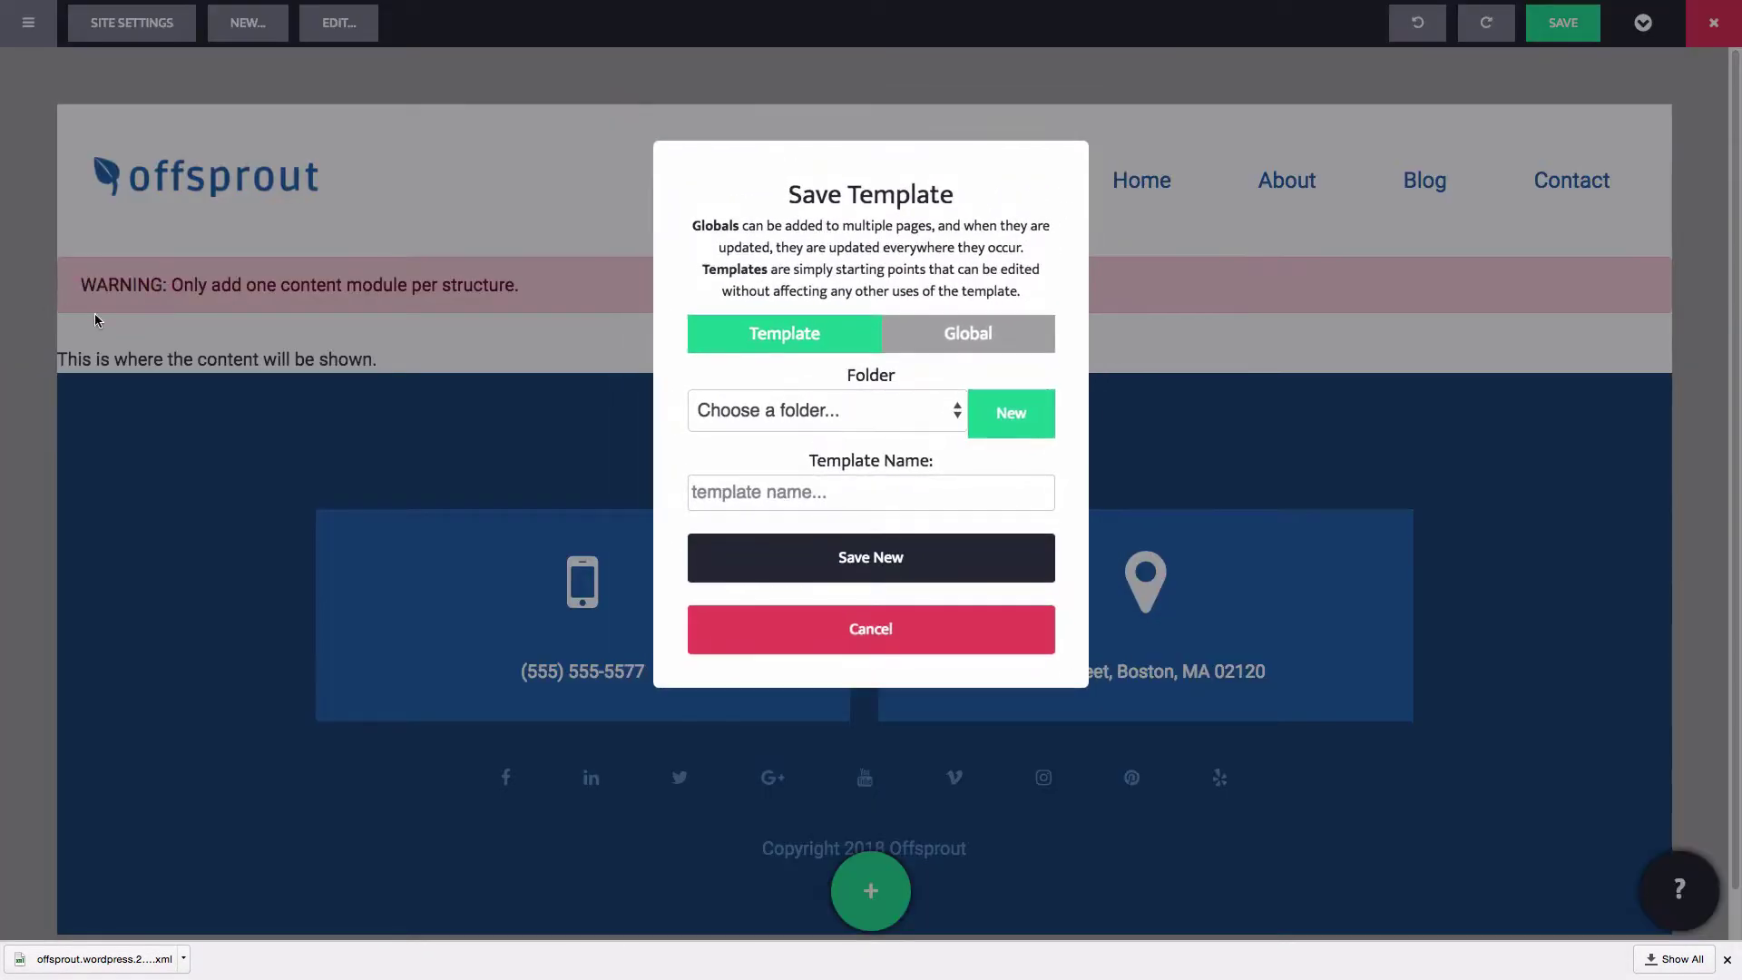
click(944, 341)
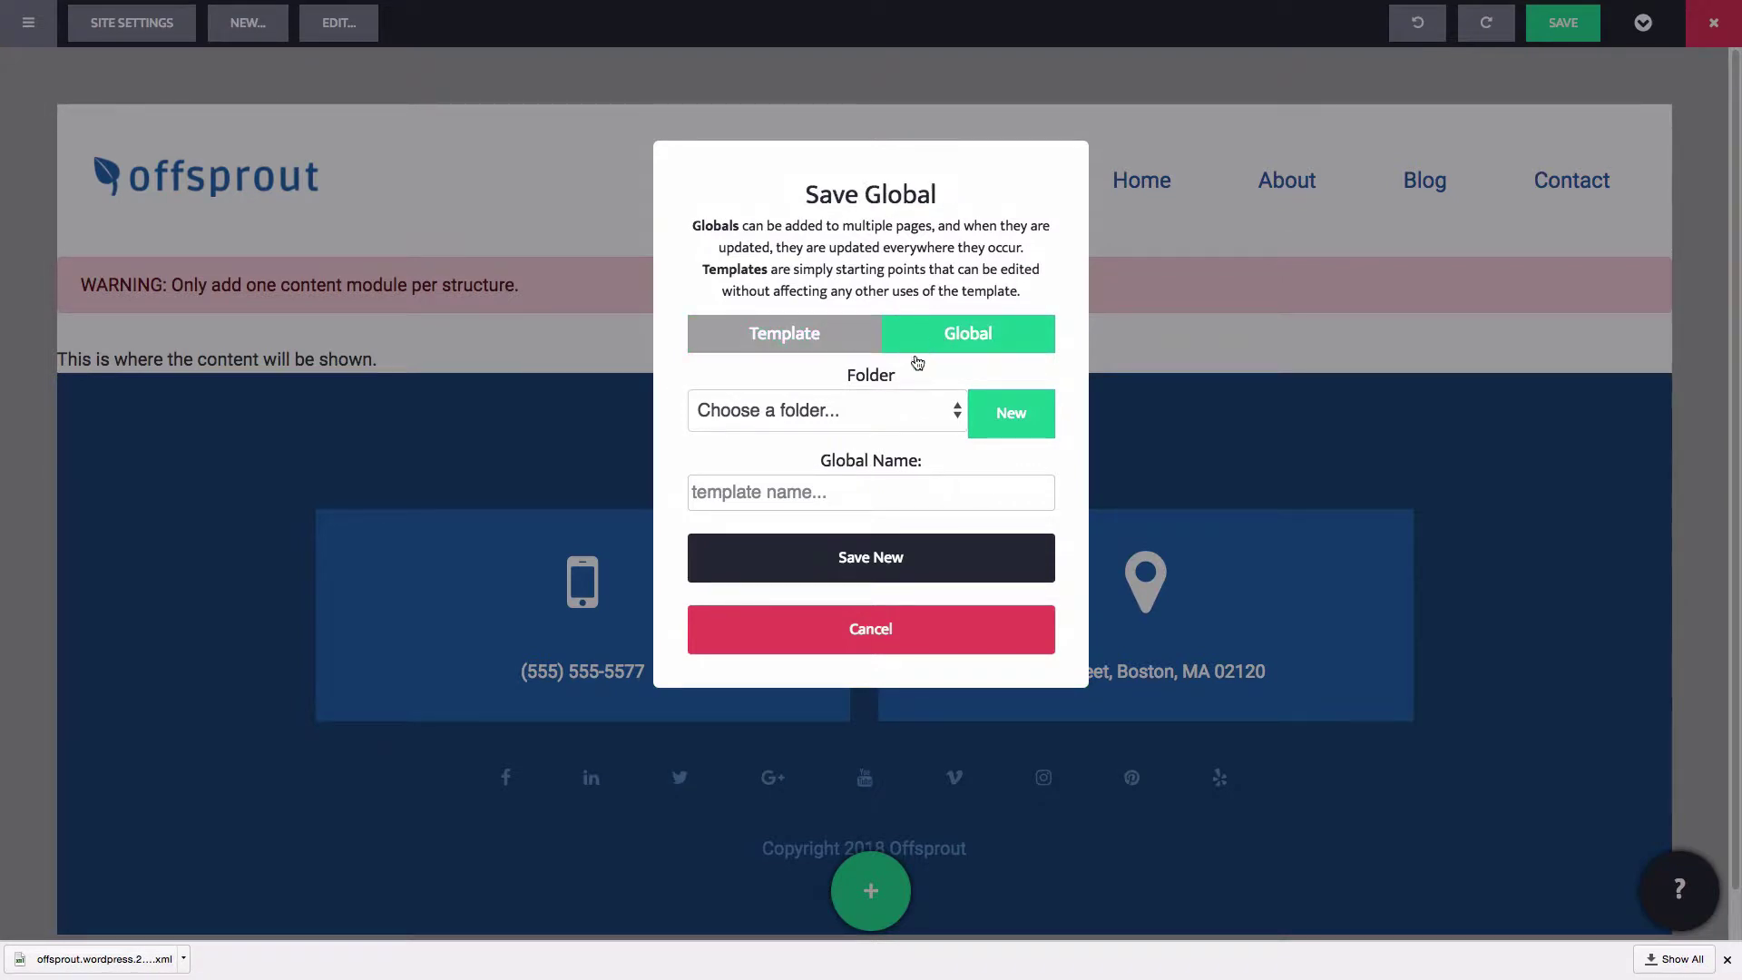
click(1002, 414)
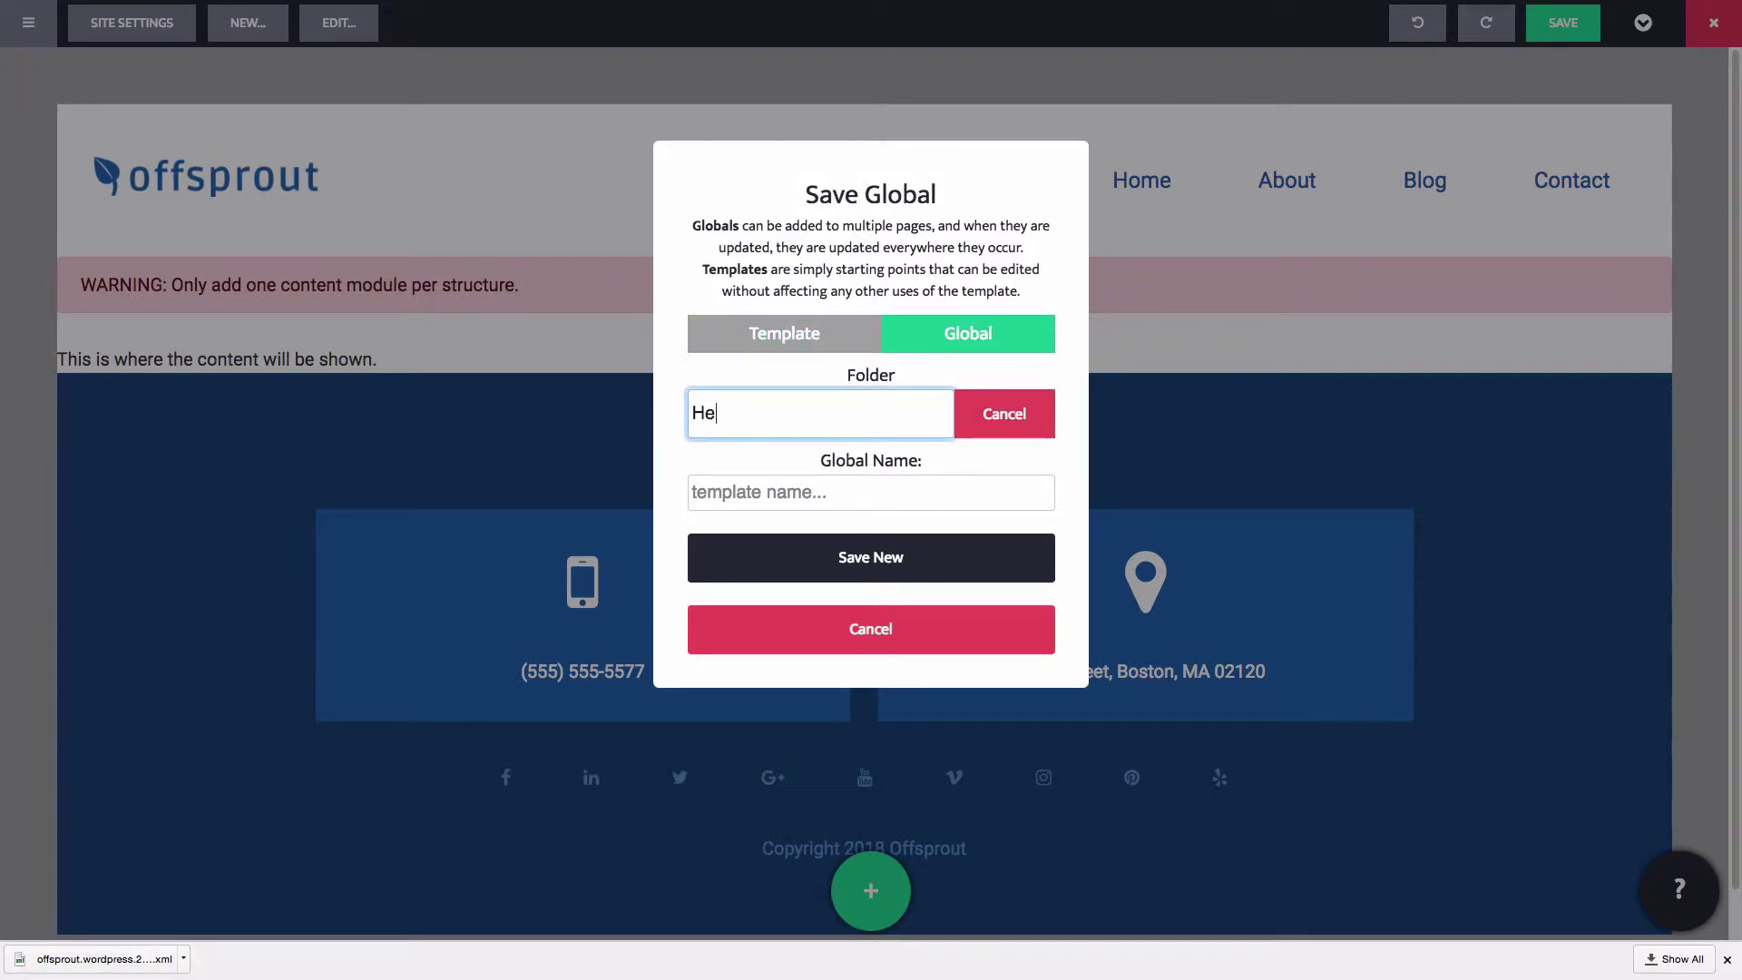
click(801, 484)
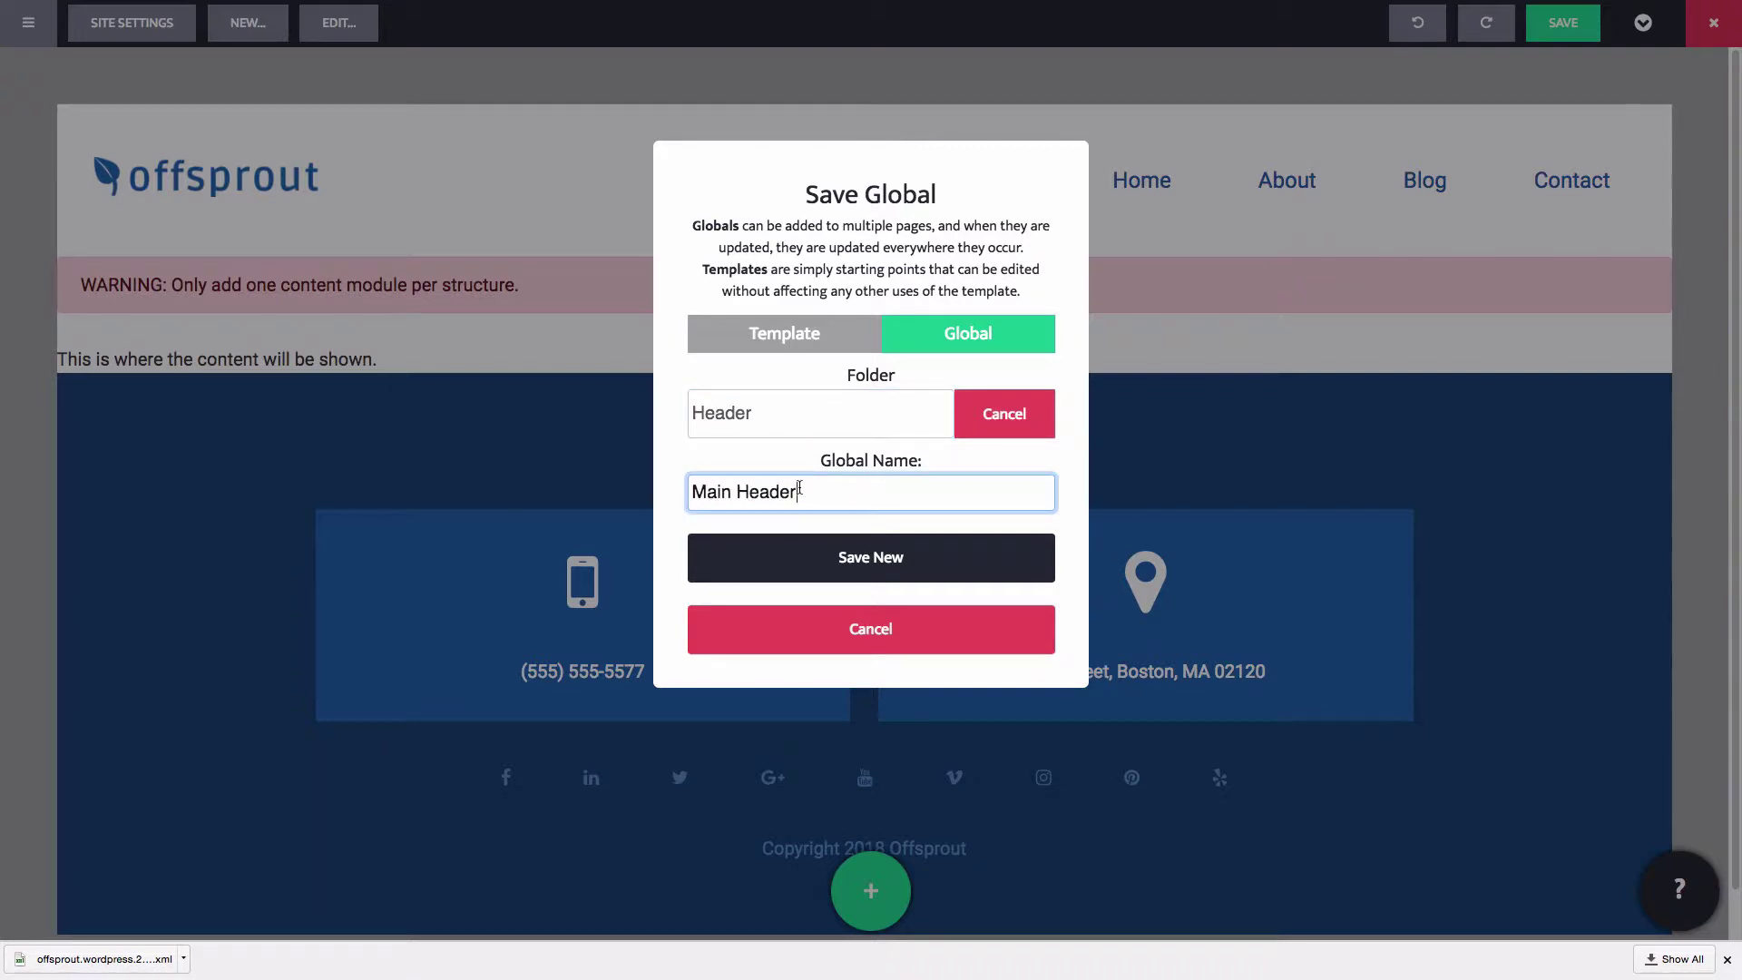
click(823, 568)
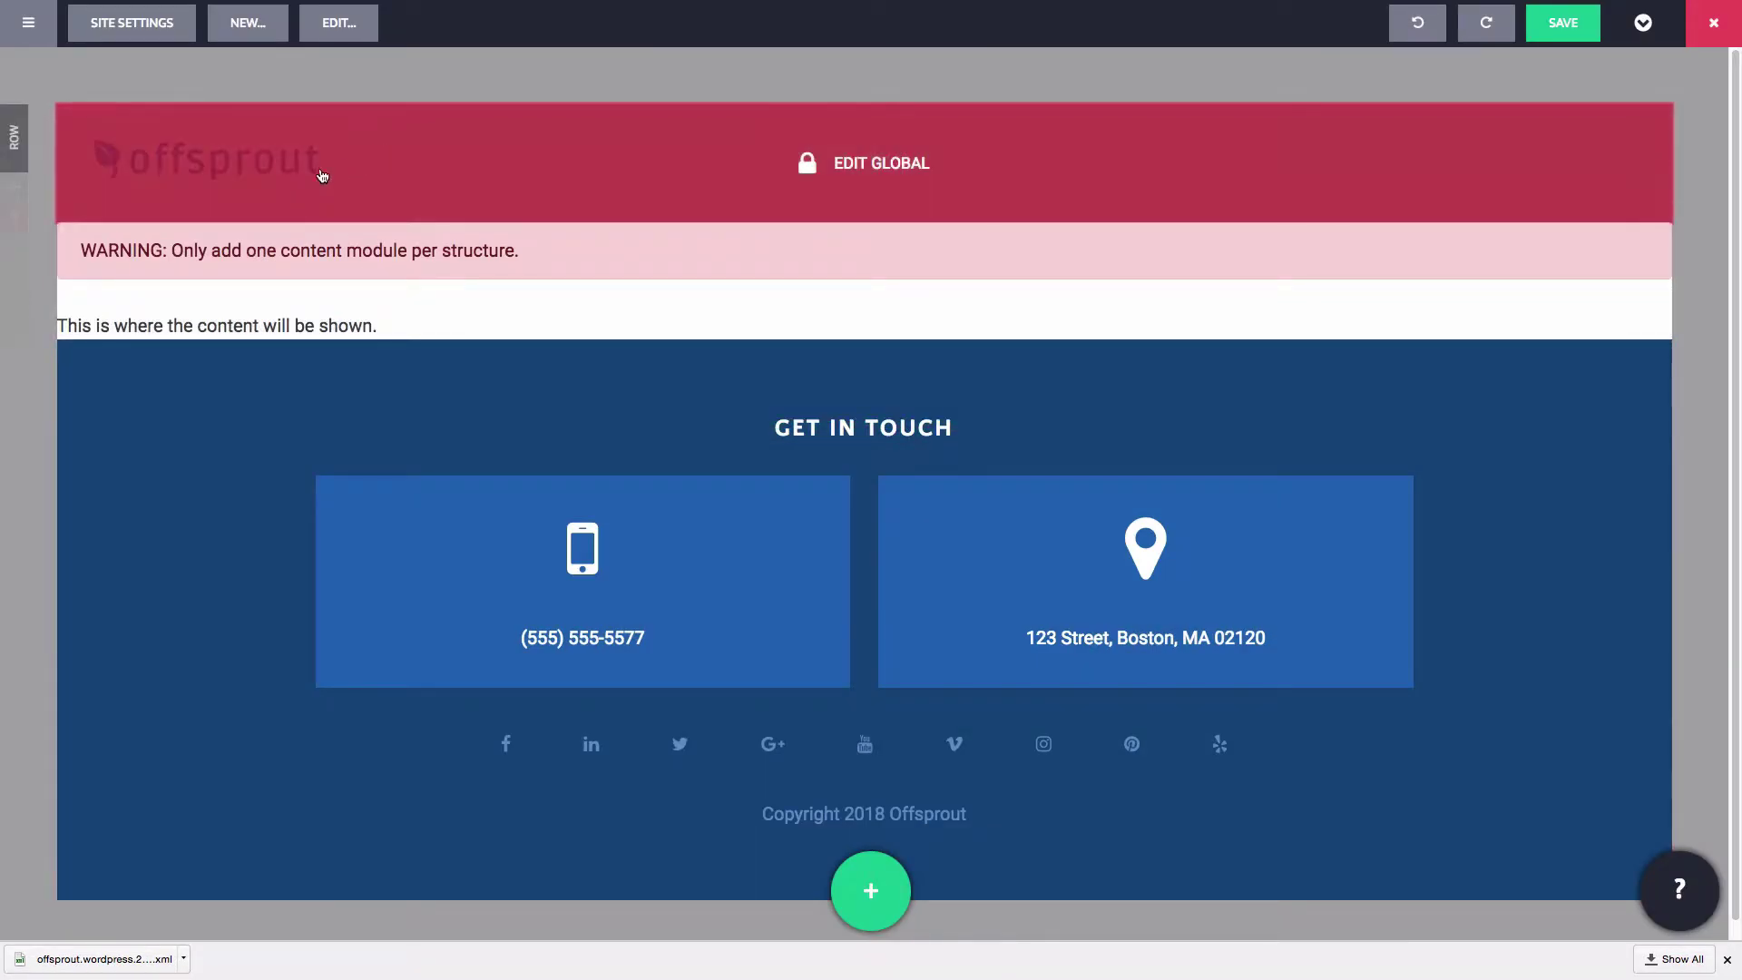
Save the Get In Touch footer row as a global in a new Footer folder.
mouse_move(51, 513)
click(14, 540)
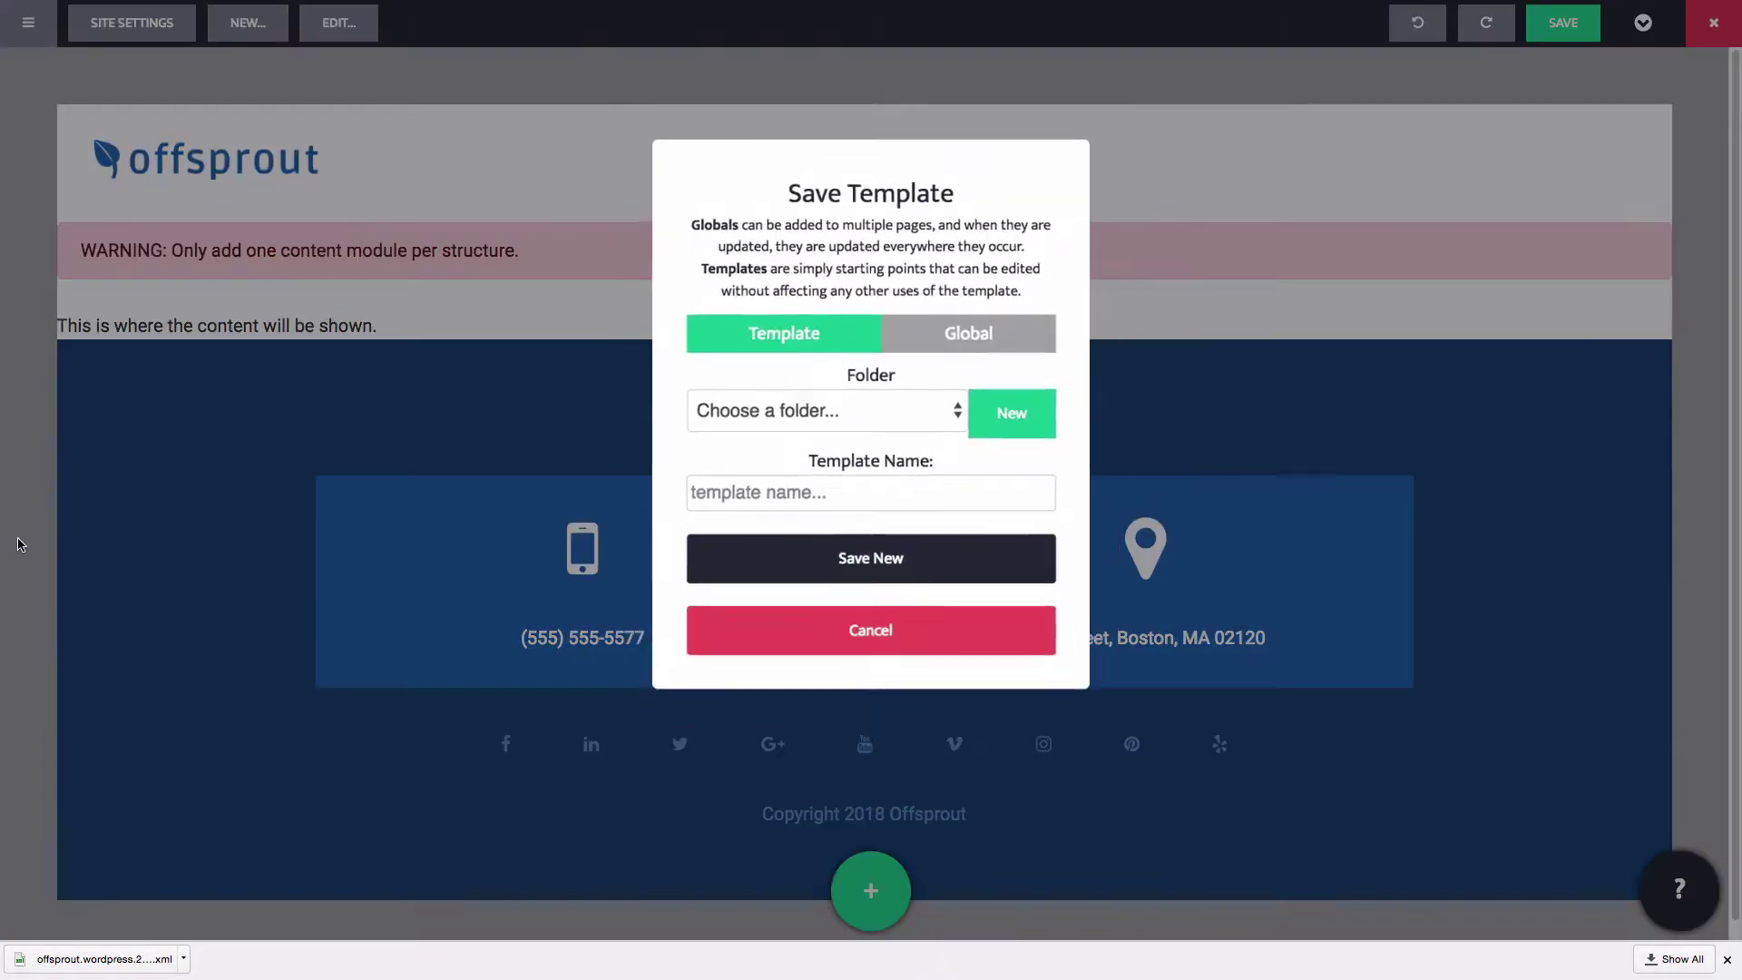
click(927, 350)
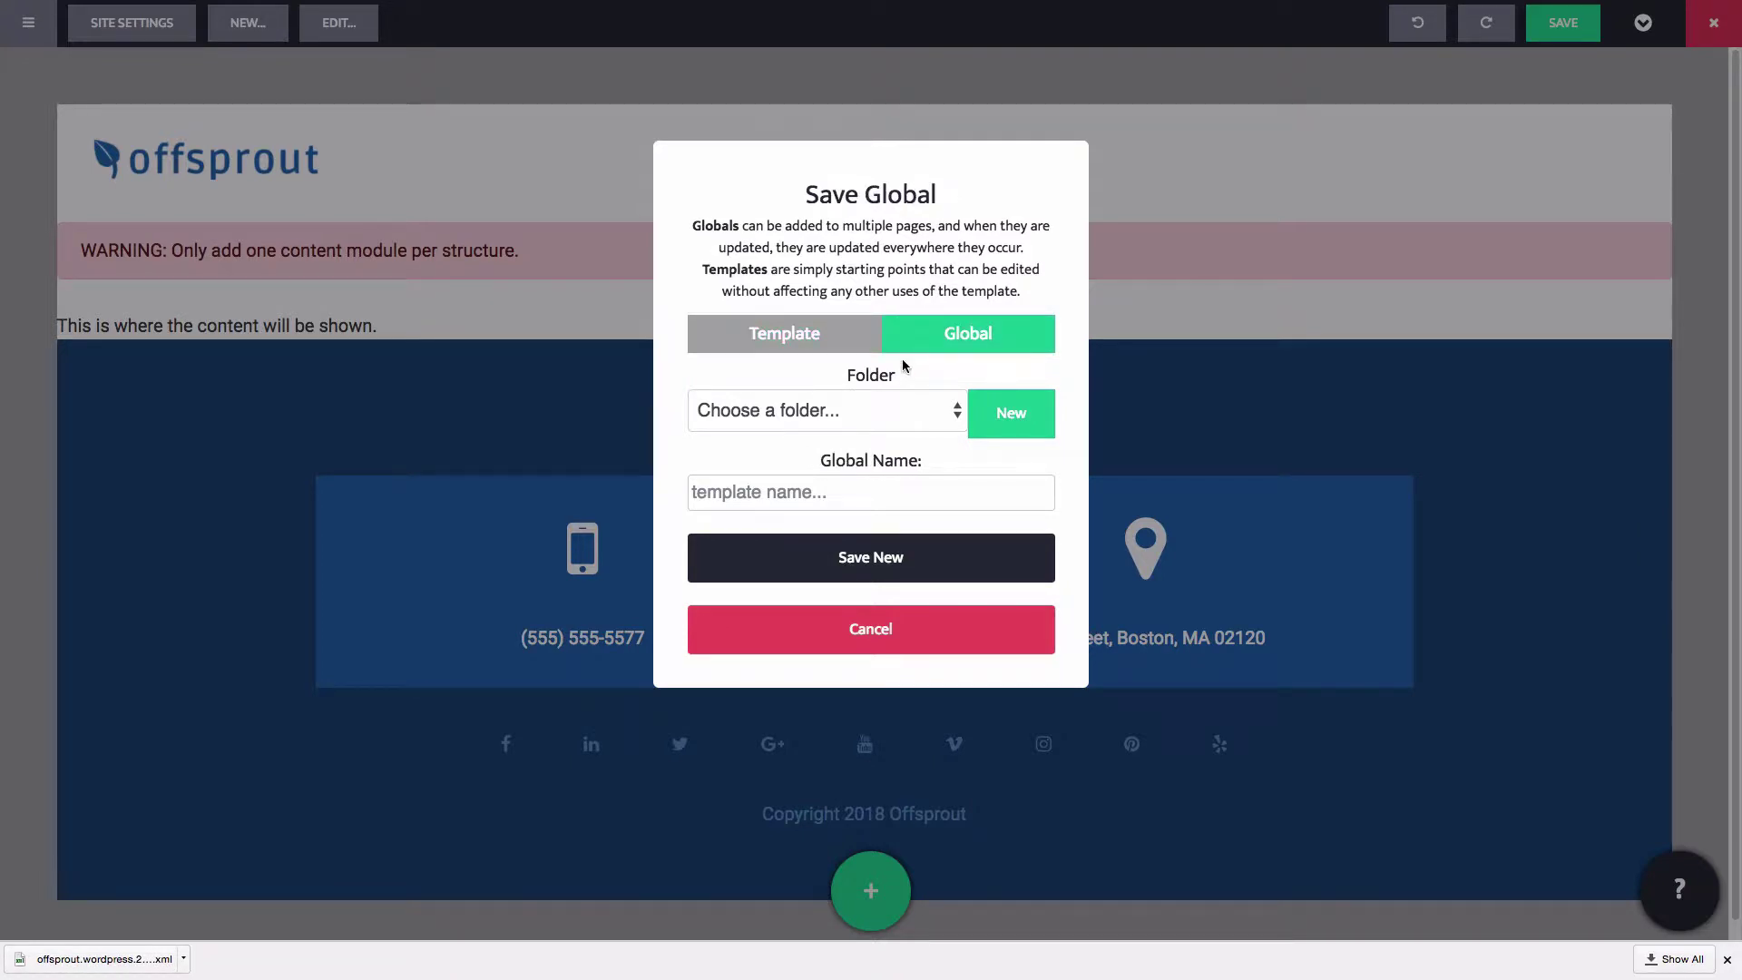
click(978, 410)
click(831, 416)
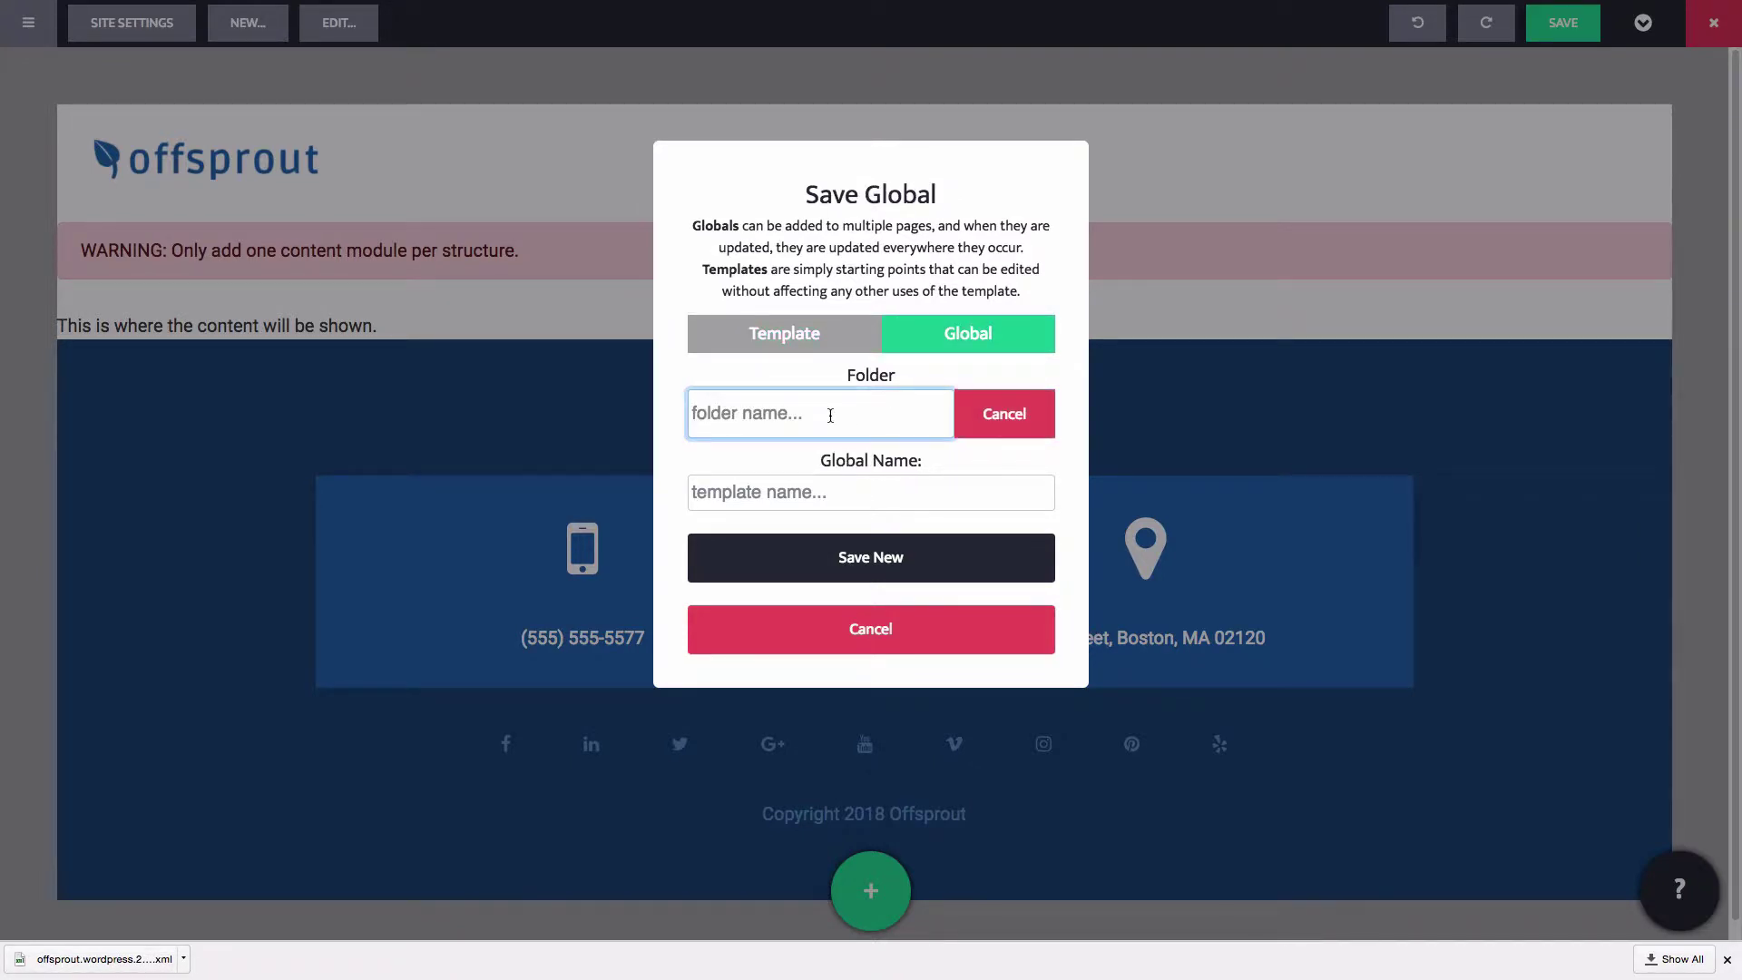
click(837, 488)
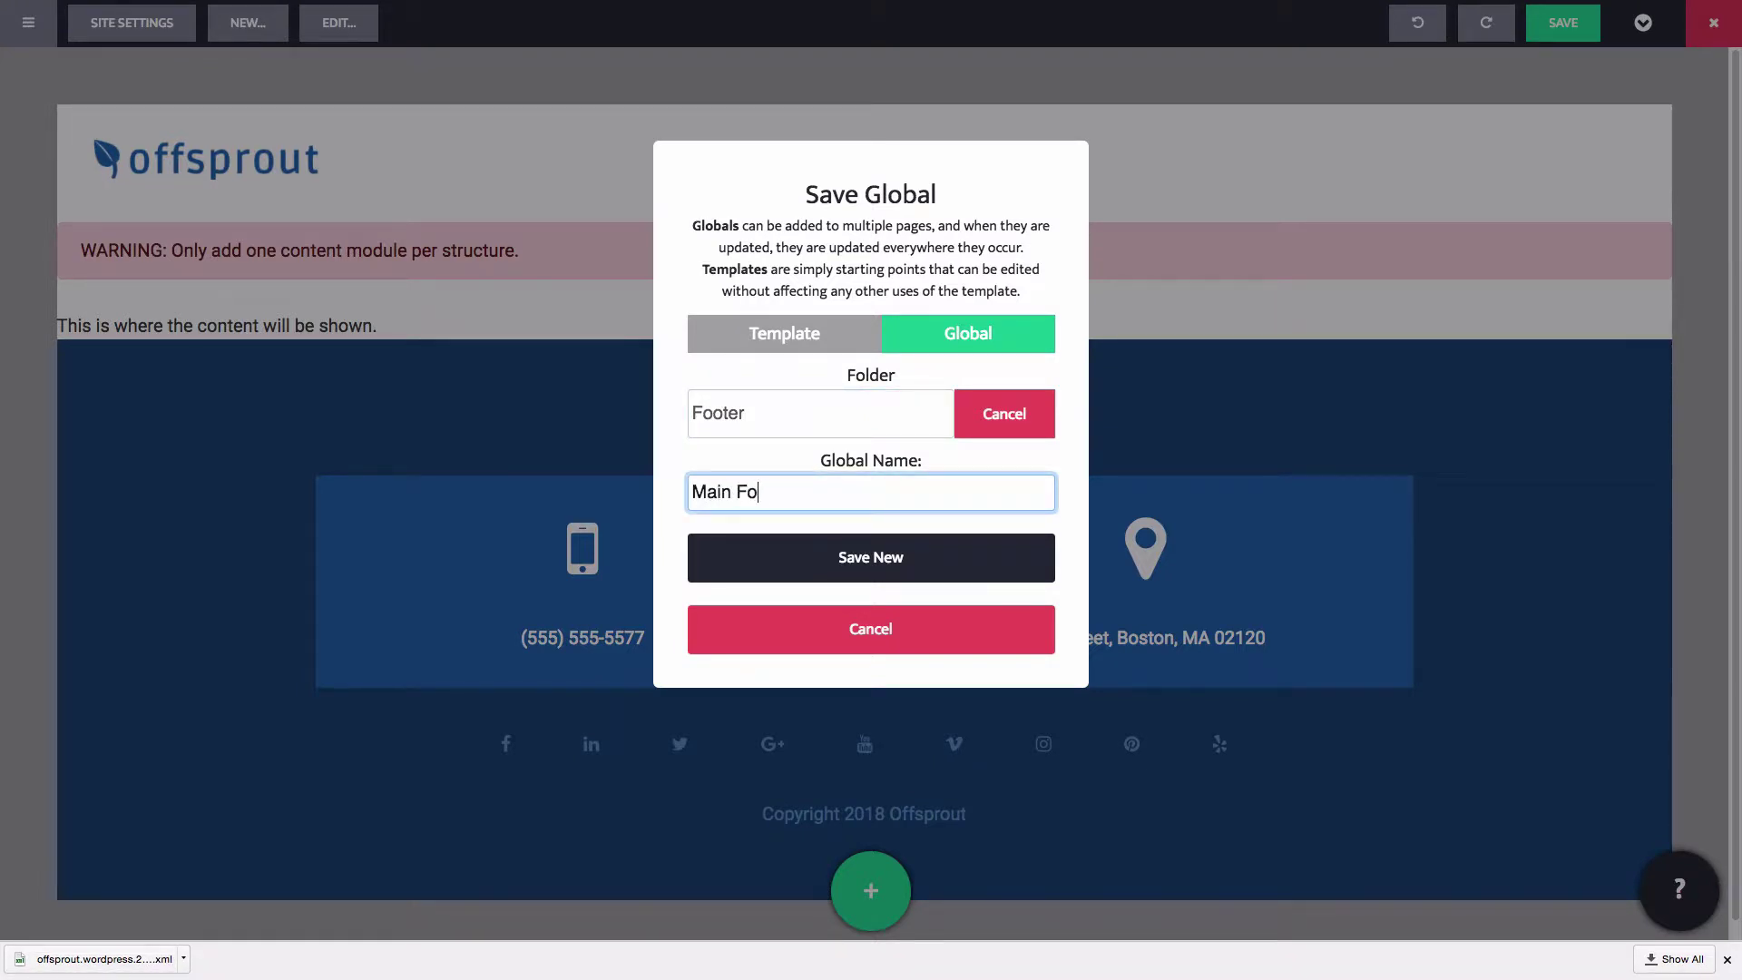
click(894, 555)
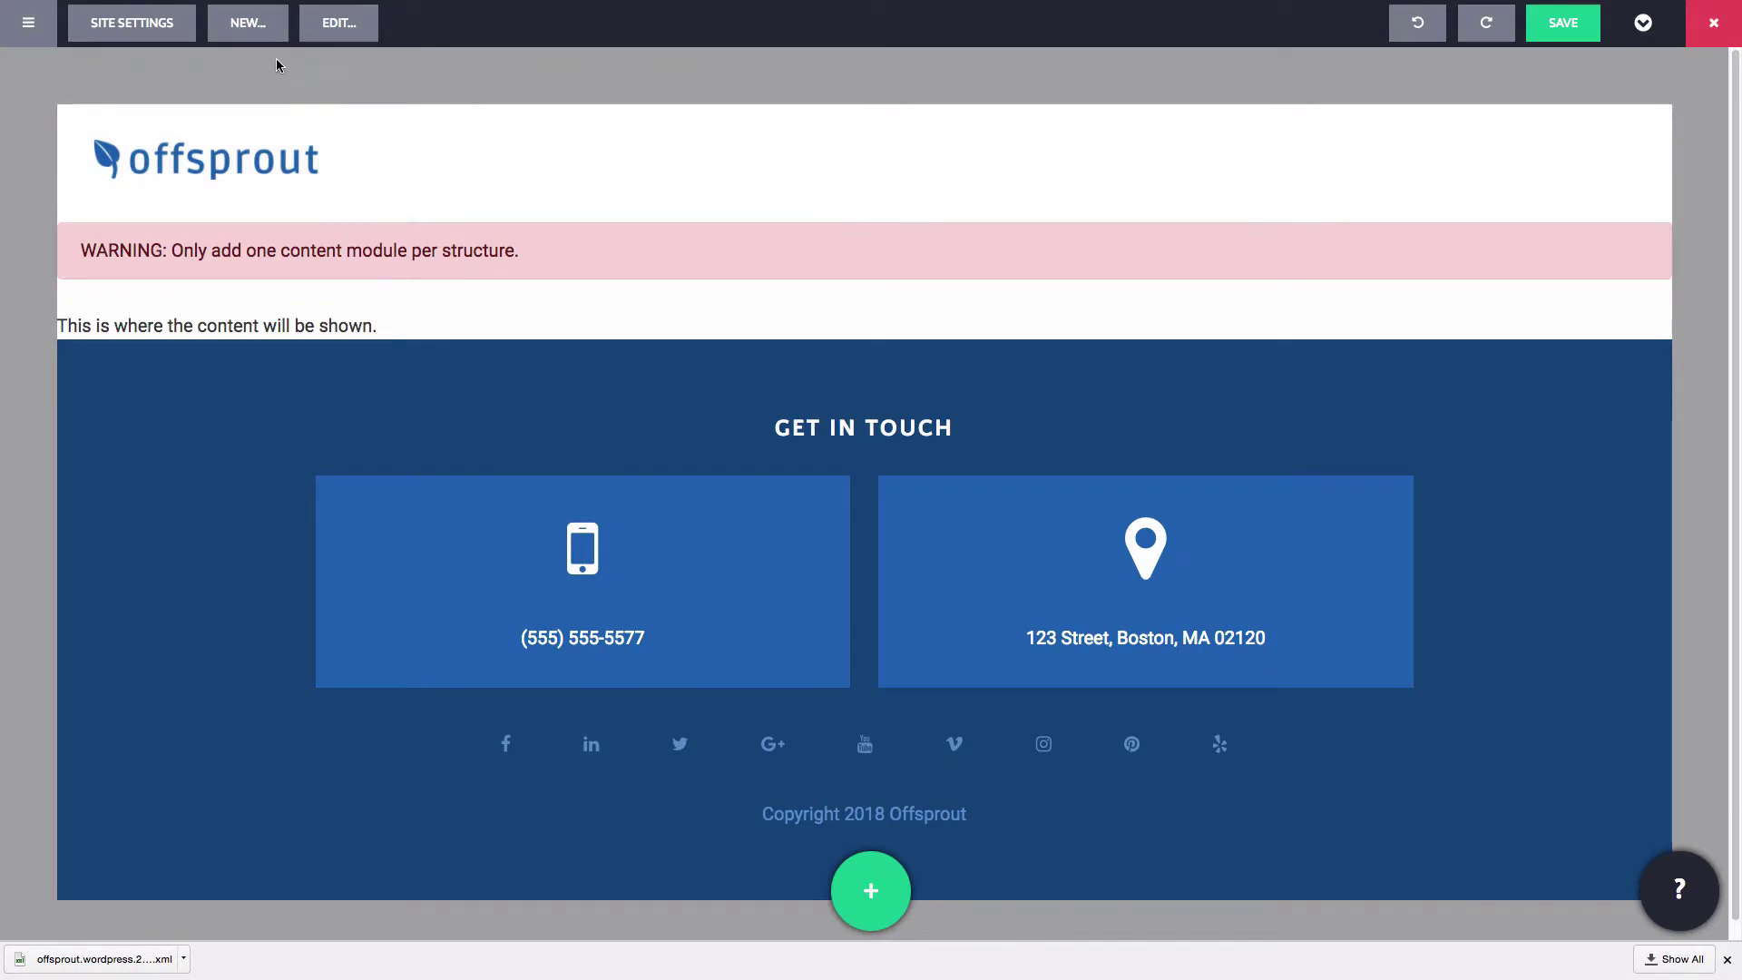
Create a new Blog Post structure from the Default starting point.
click(267, 35)
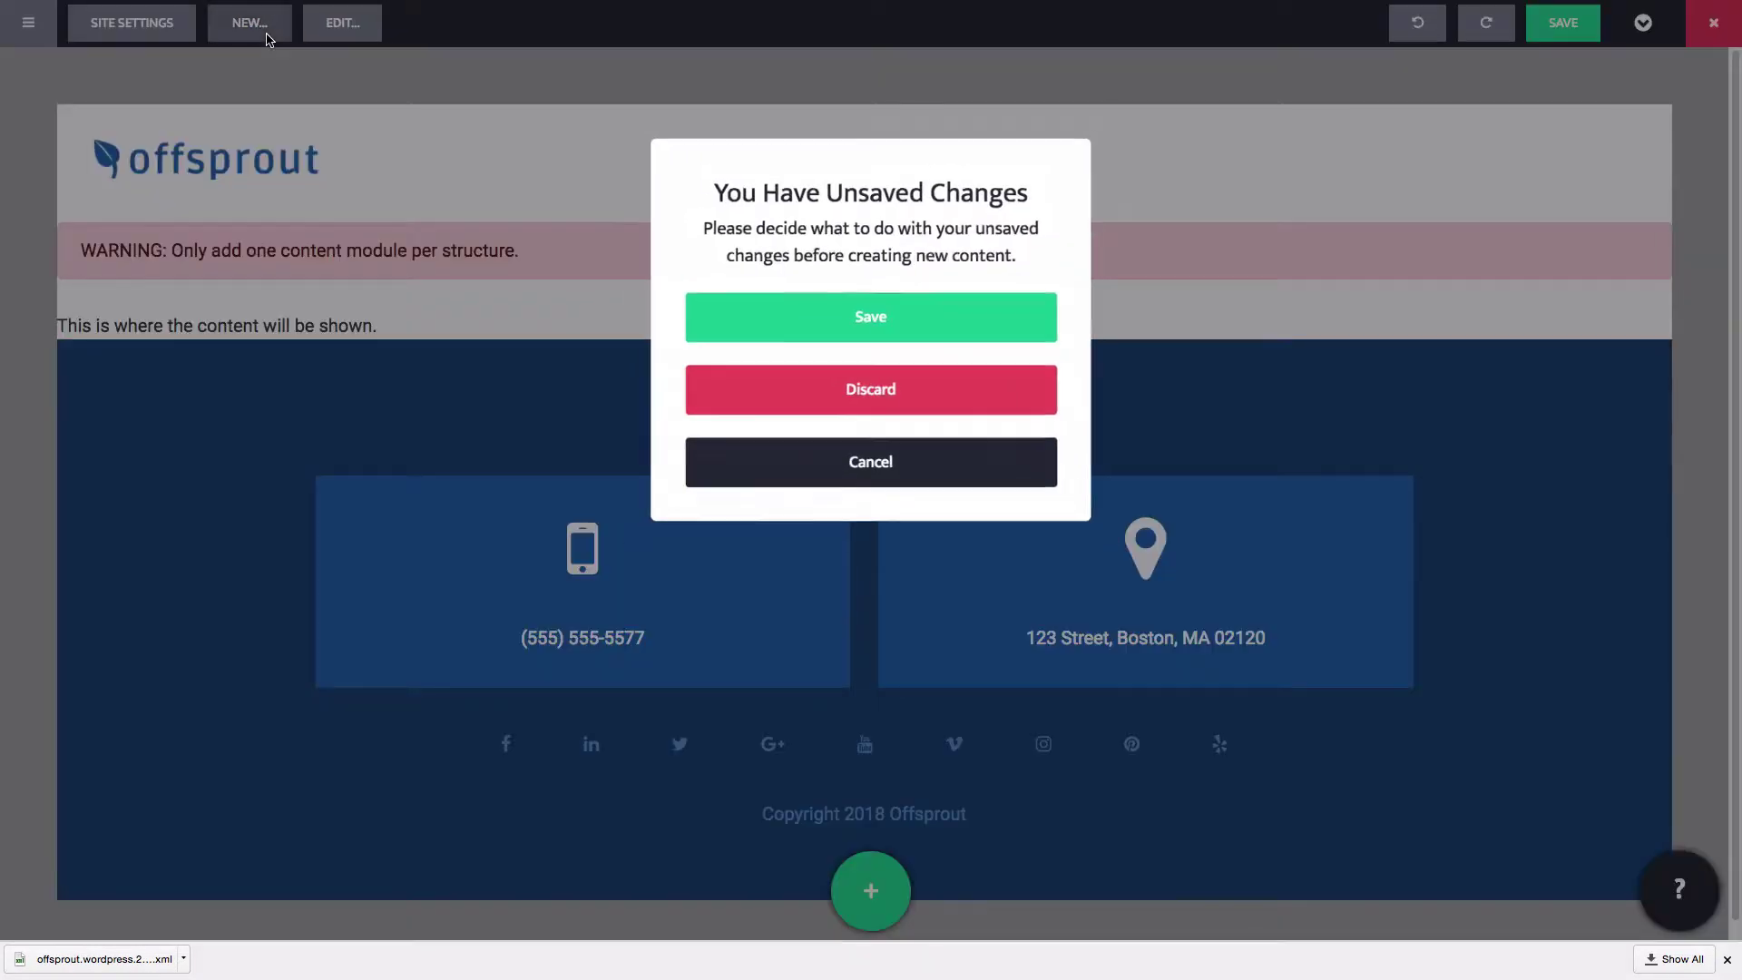
click(790, 316)
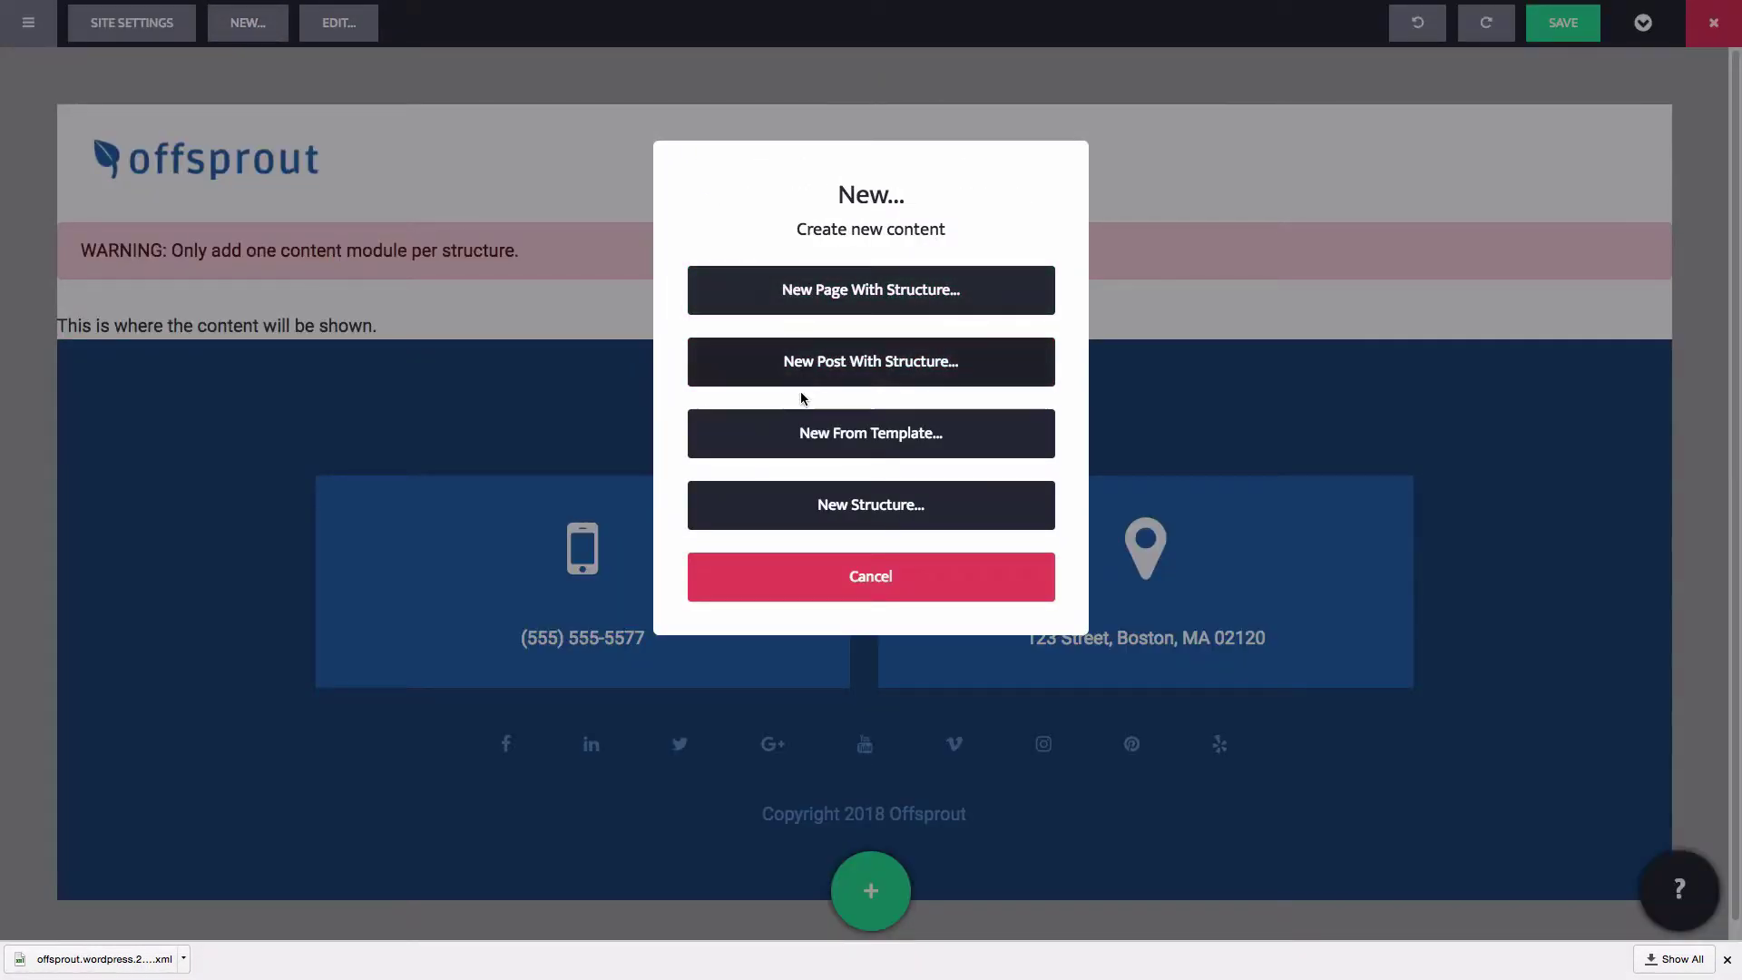
click(799, 501)
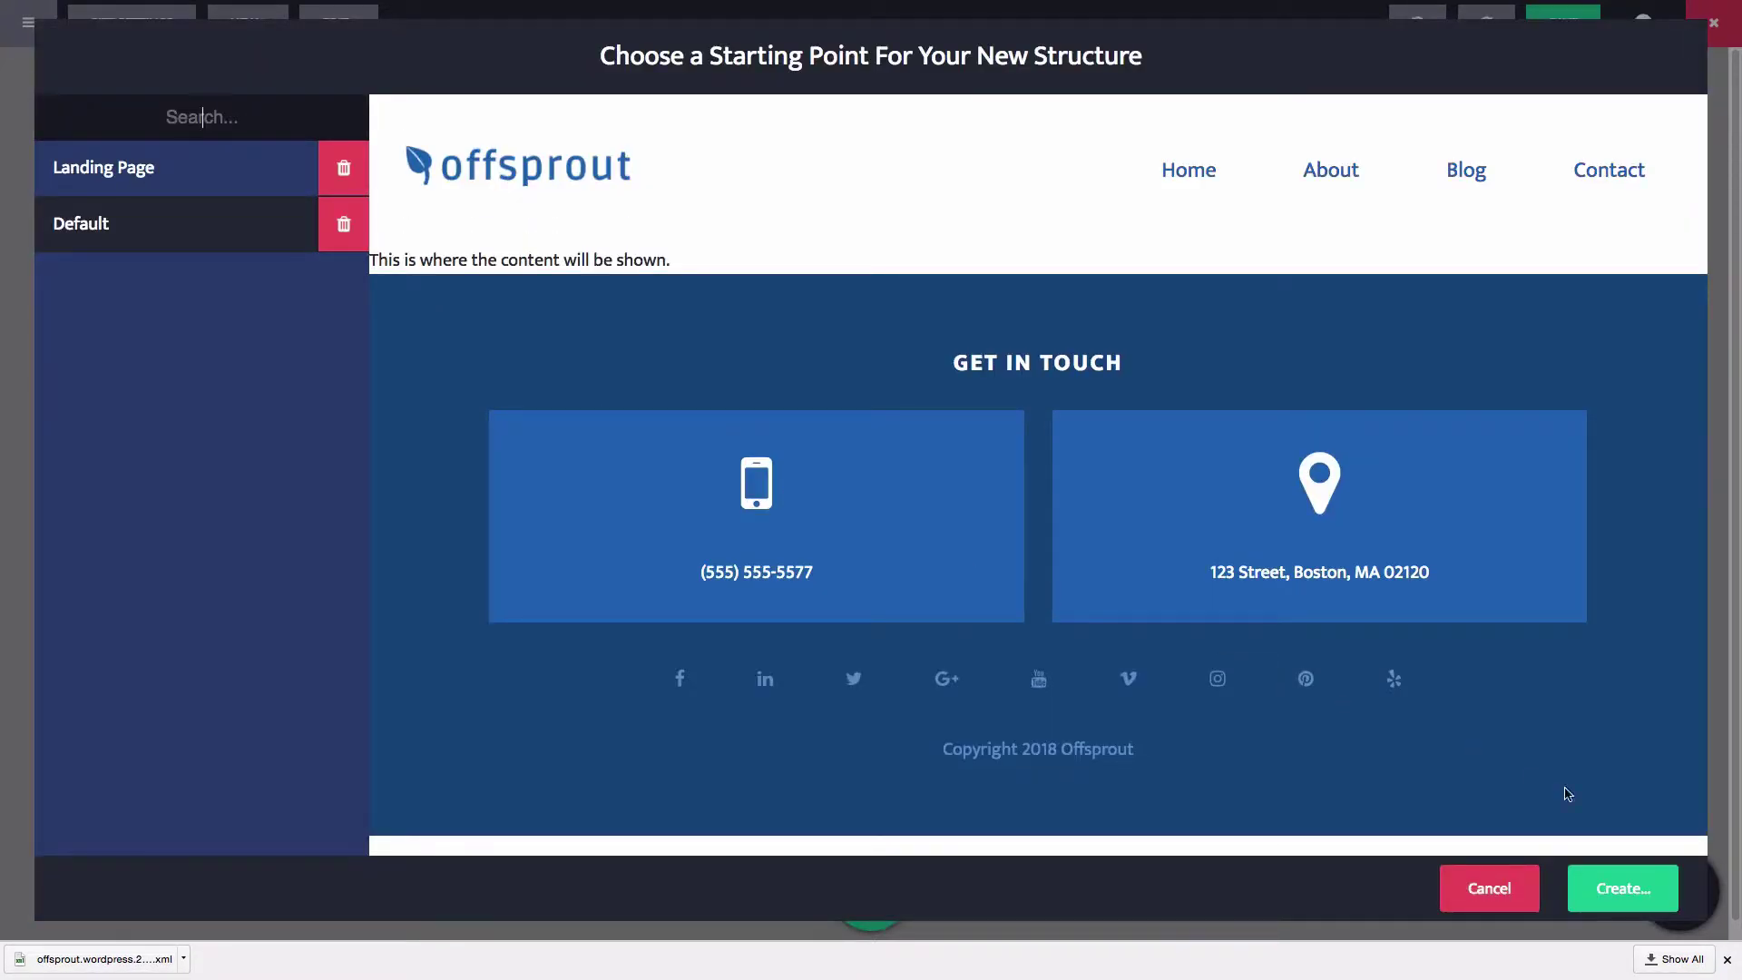
click(1621, 887)
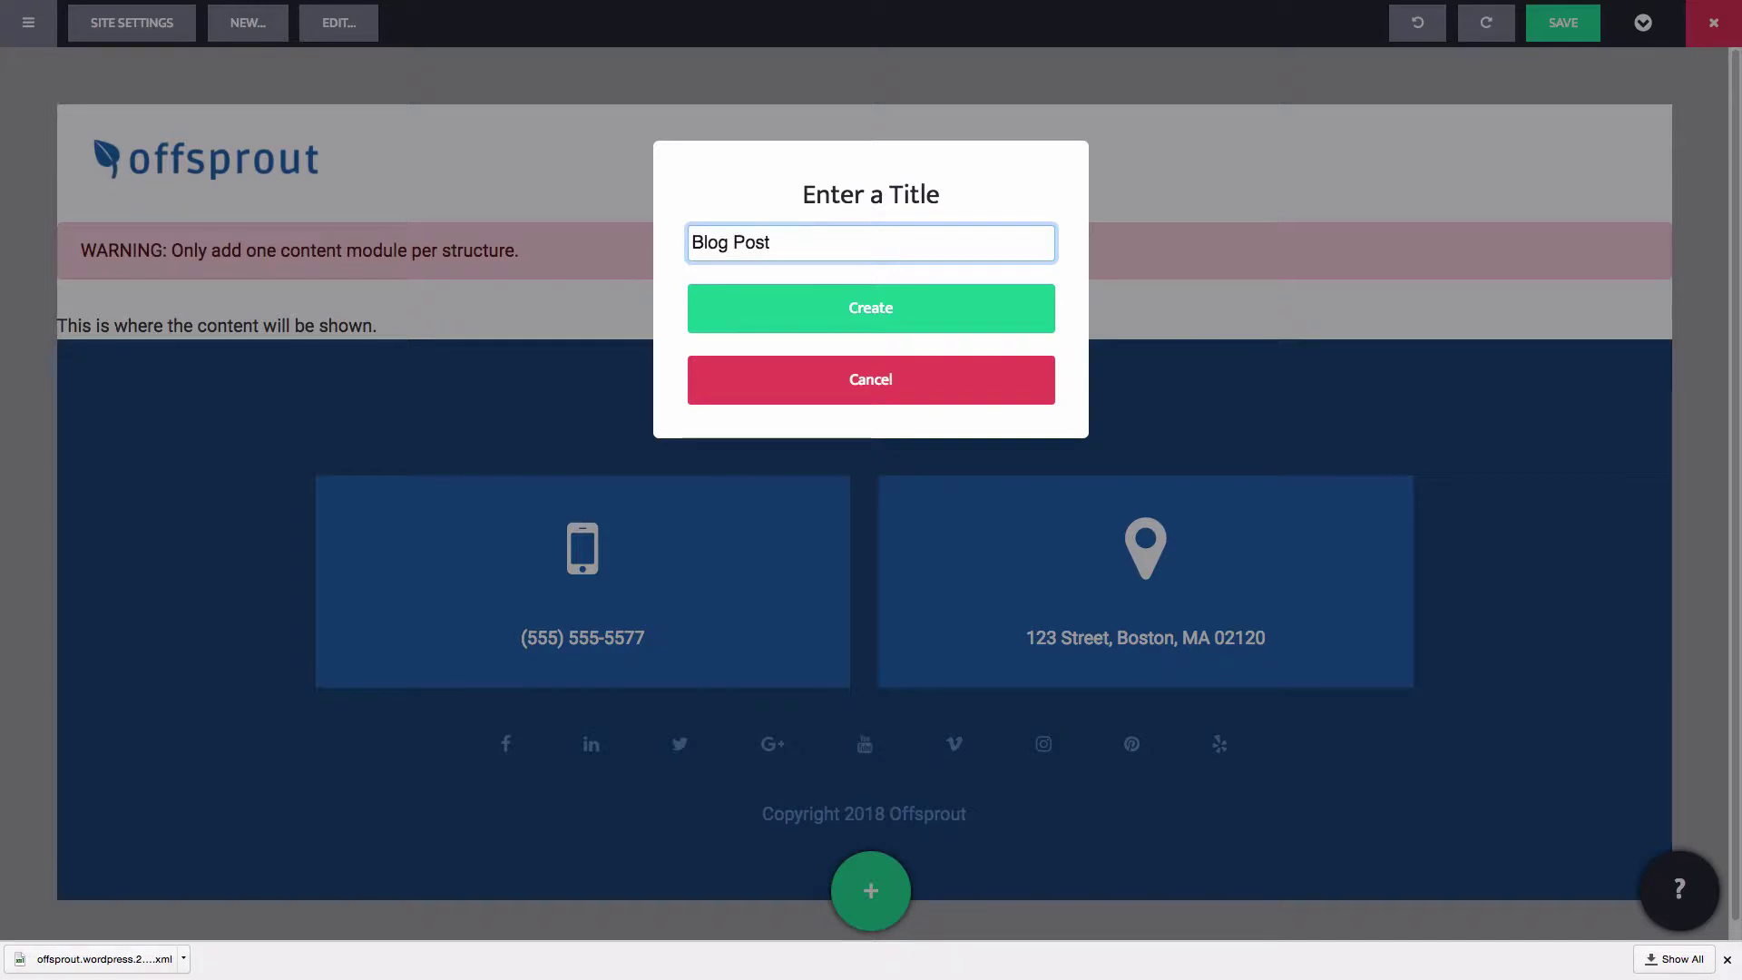
click(889, 309)
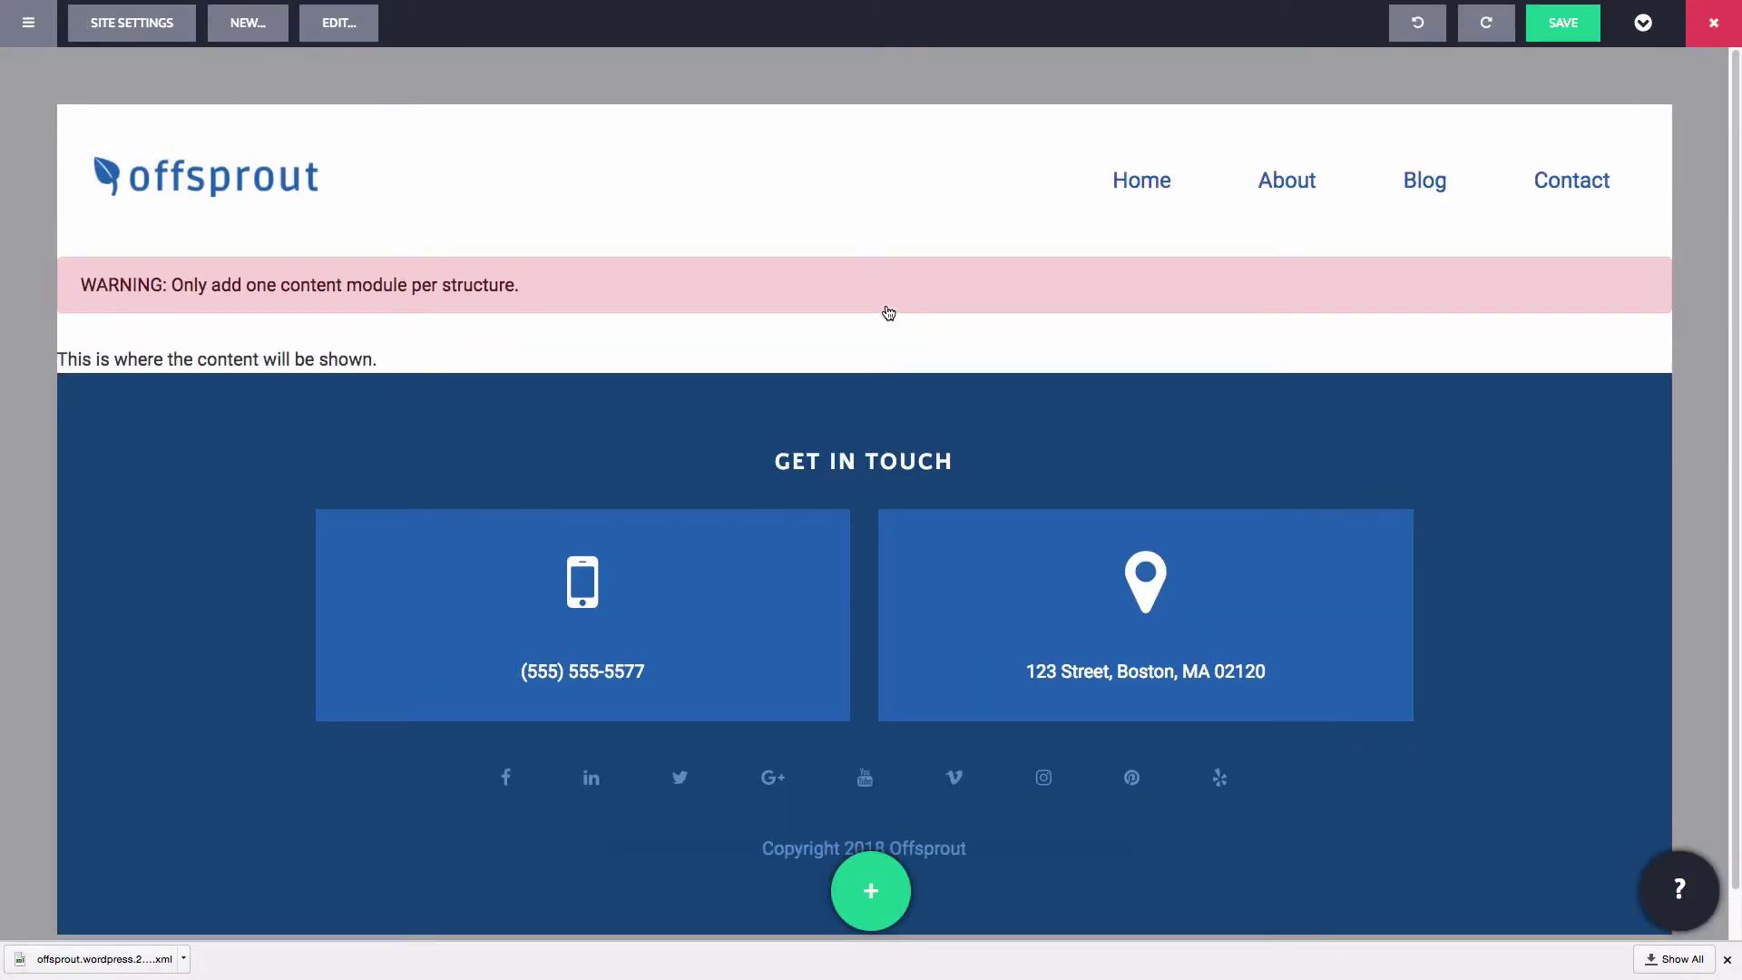
Place a heading module above the content placeholder.
mouse_move(792, 193)
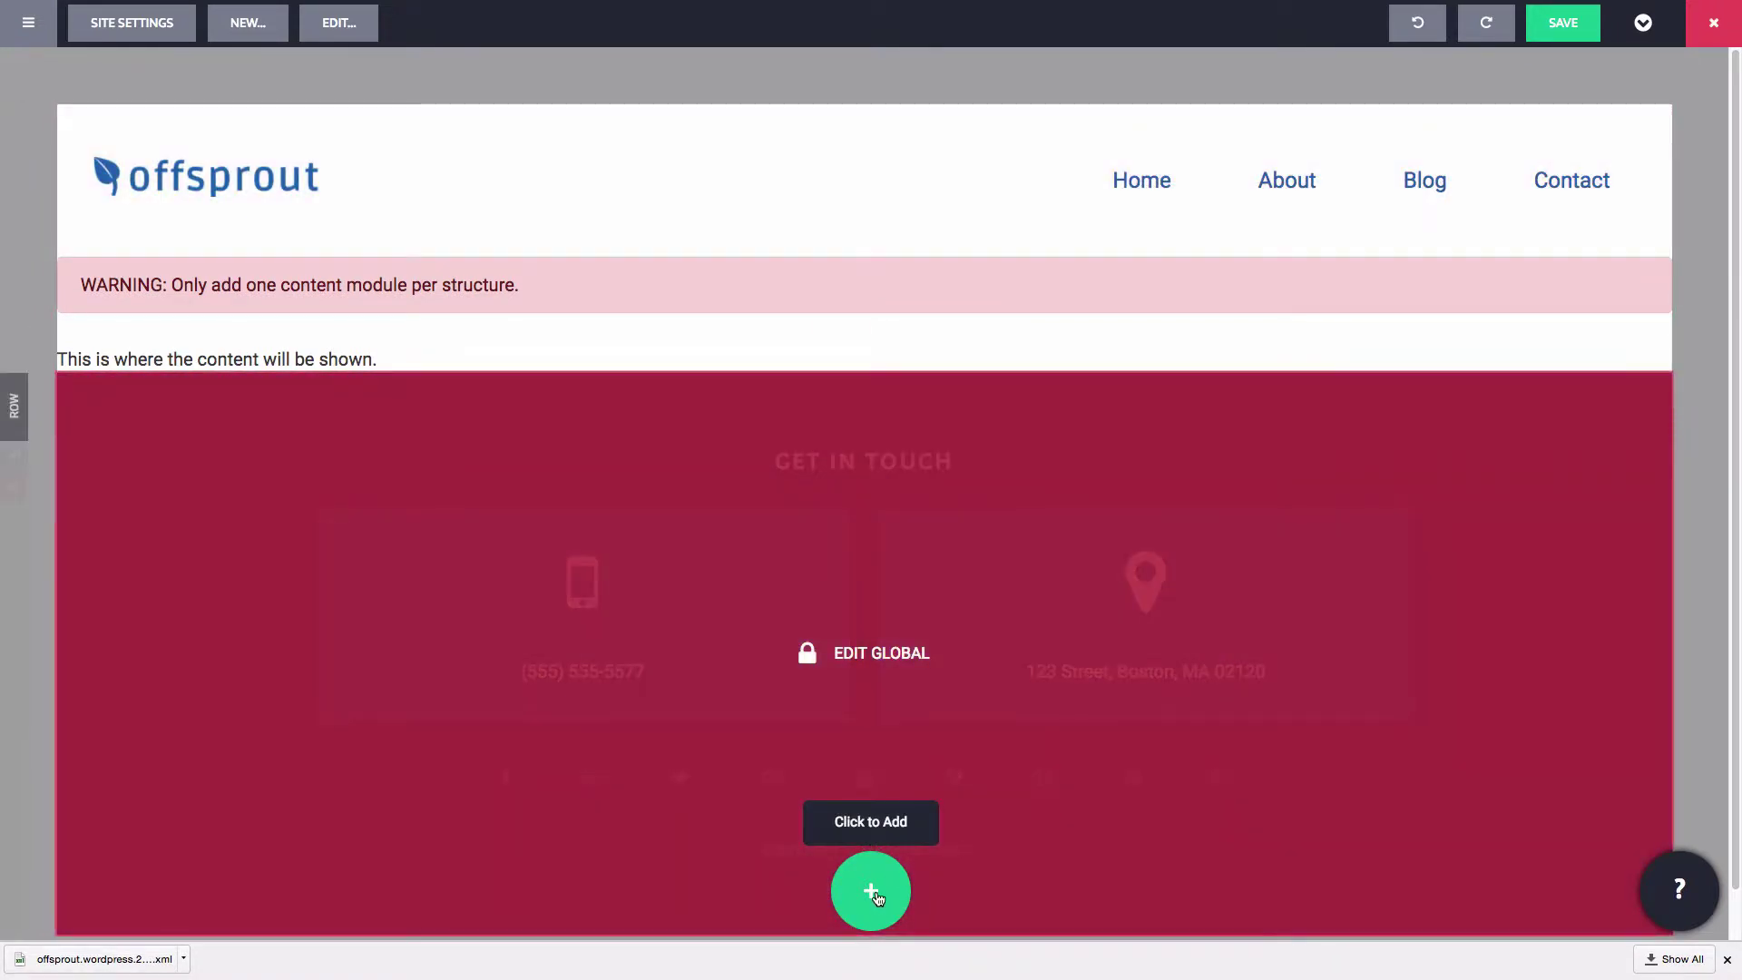
click(873, 892)
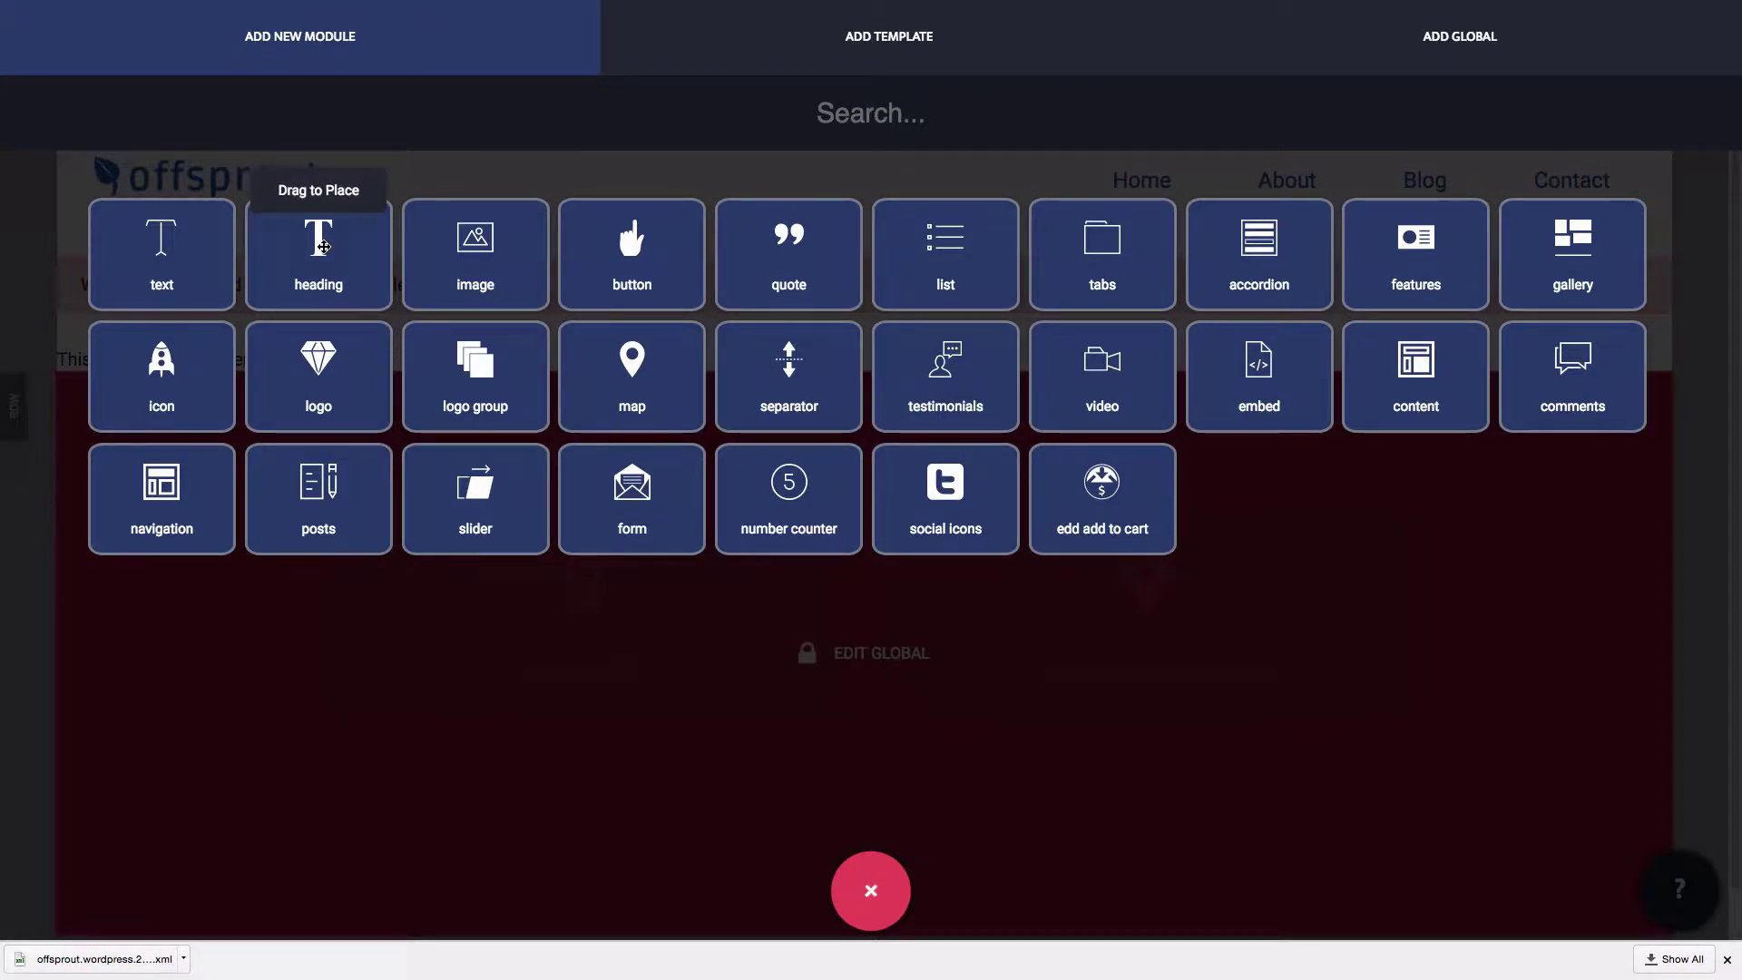
drag(319, 258, 805, 256)
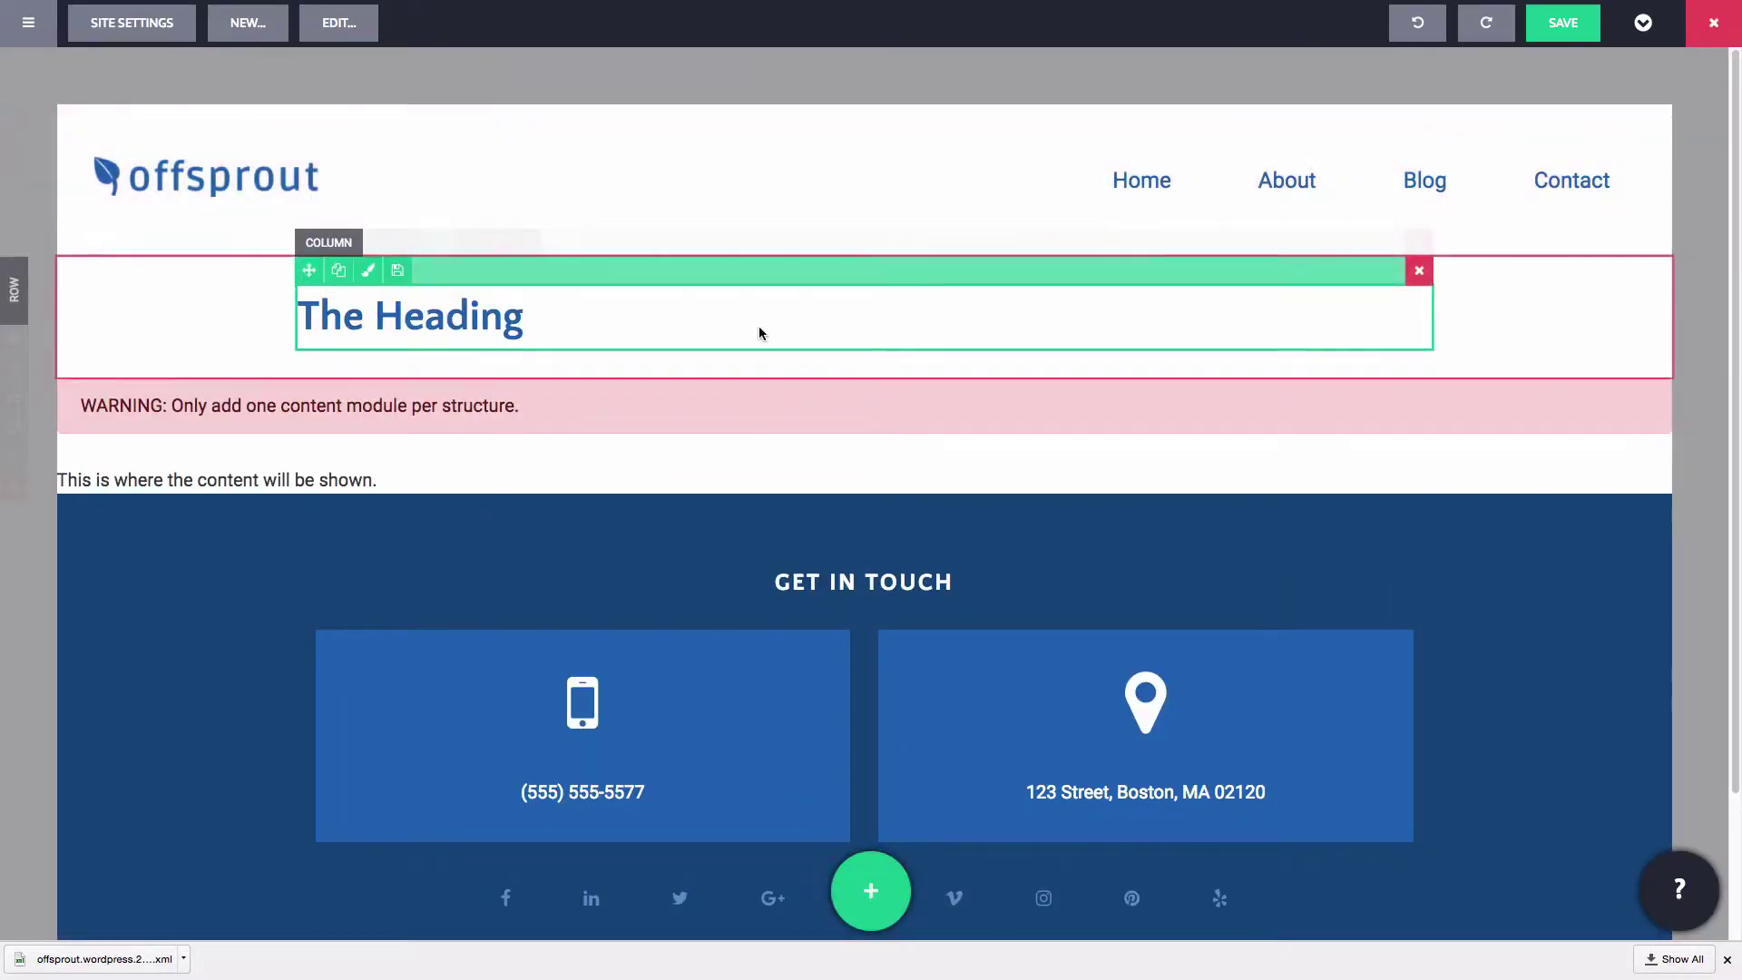
Add a Text module under the heading, then centre the heading and connect it to Post Title.
click(871, 892)
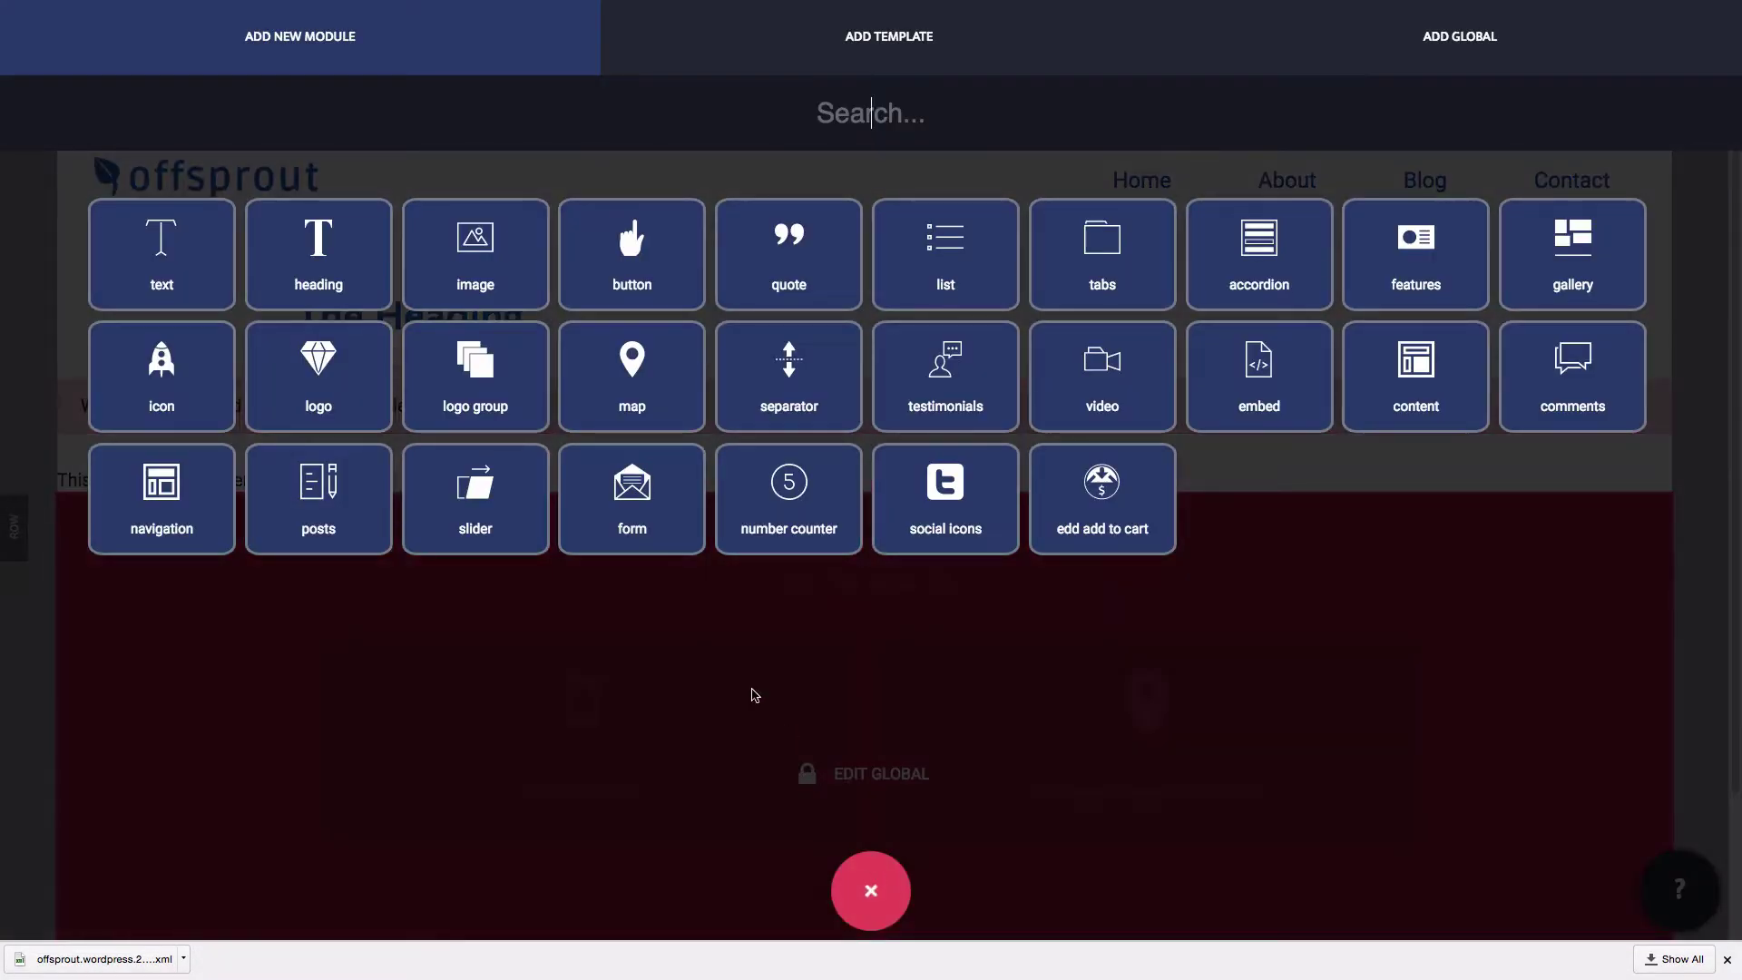
drag(213, 264, 592, 328)
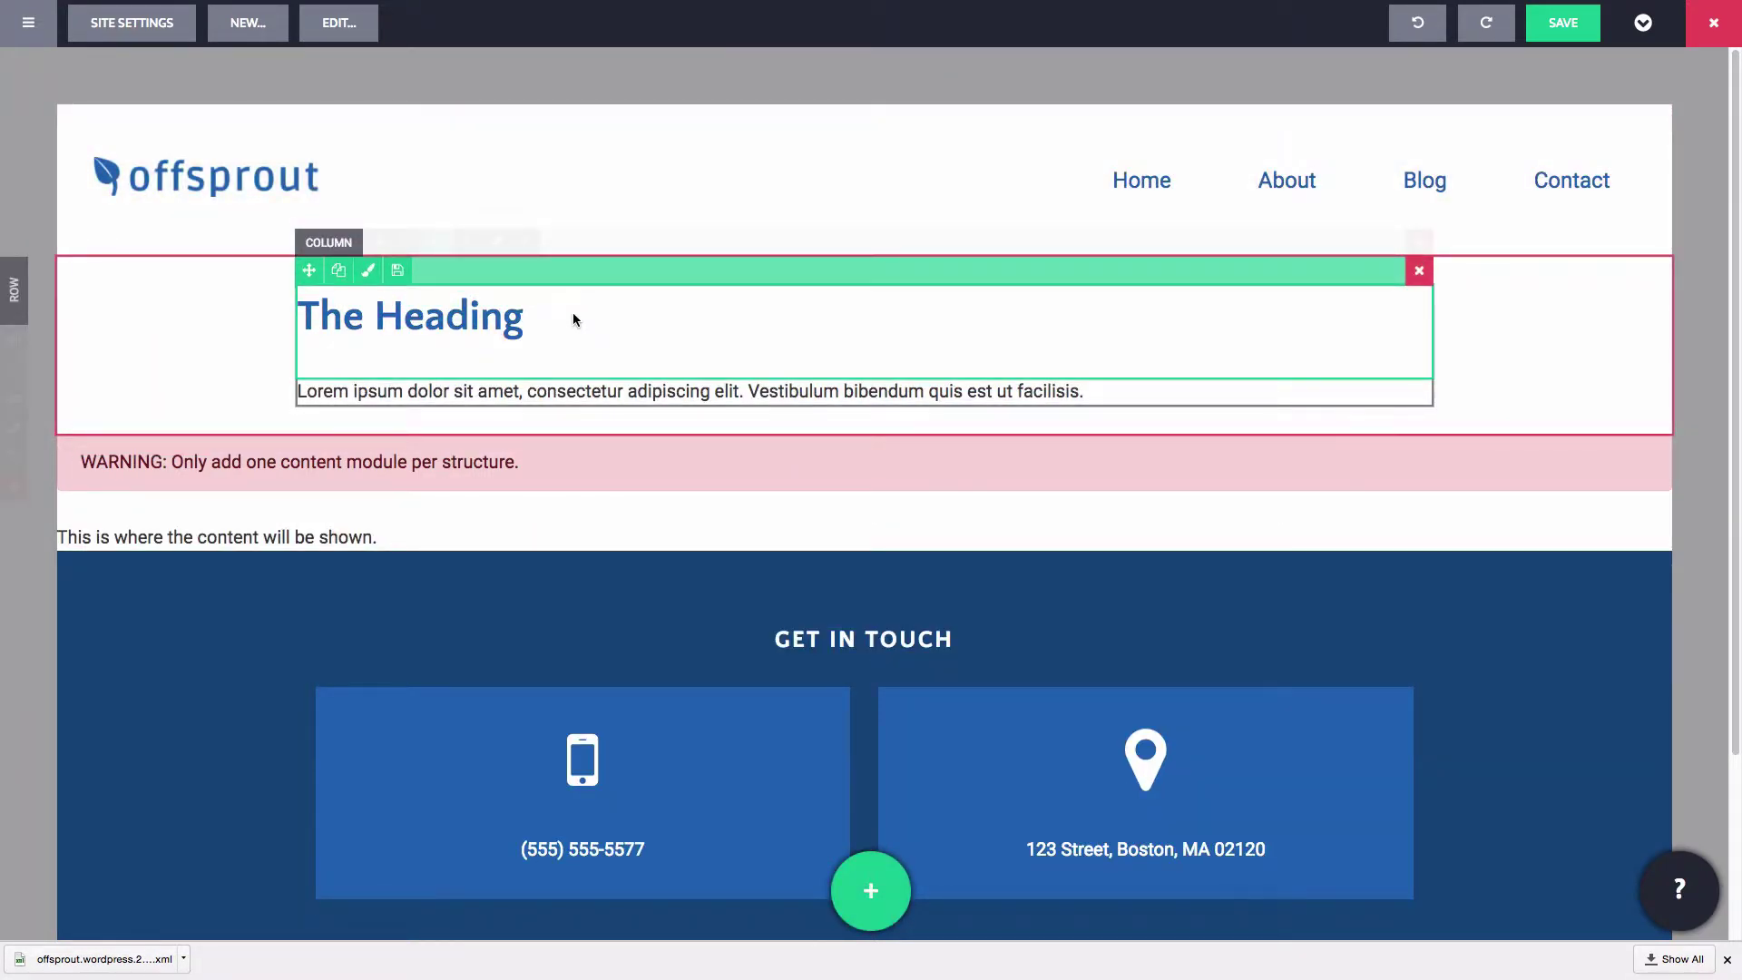
click(574, 319)
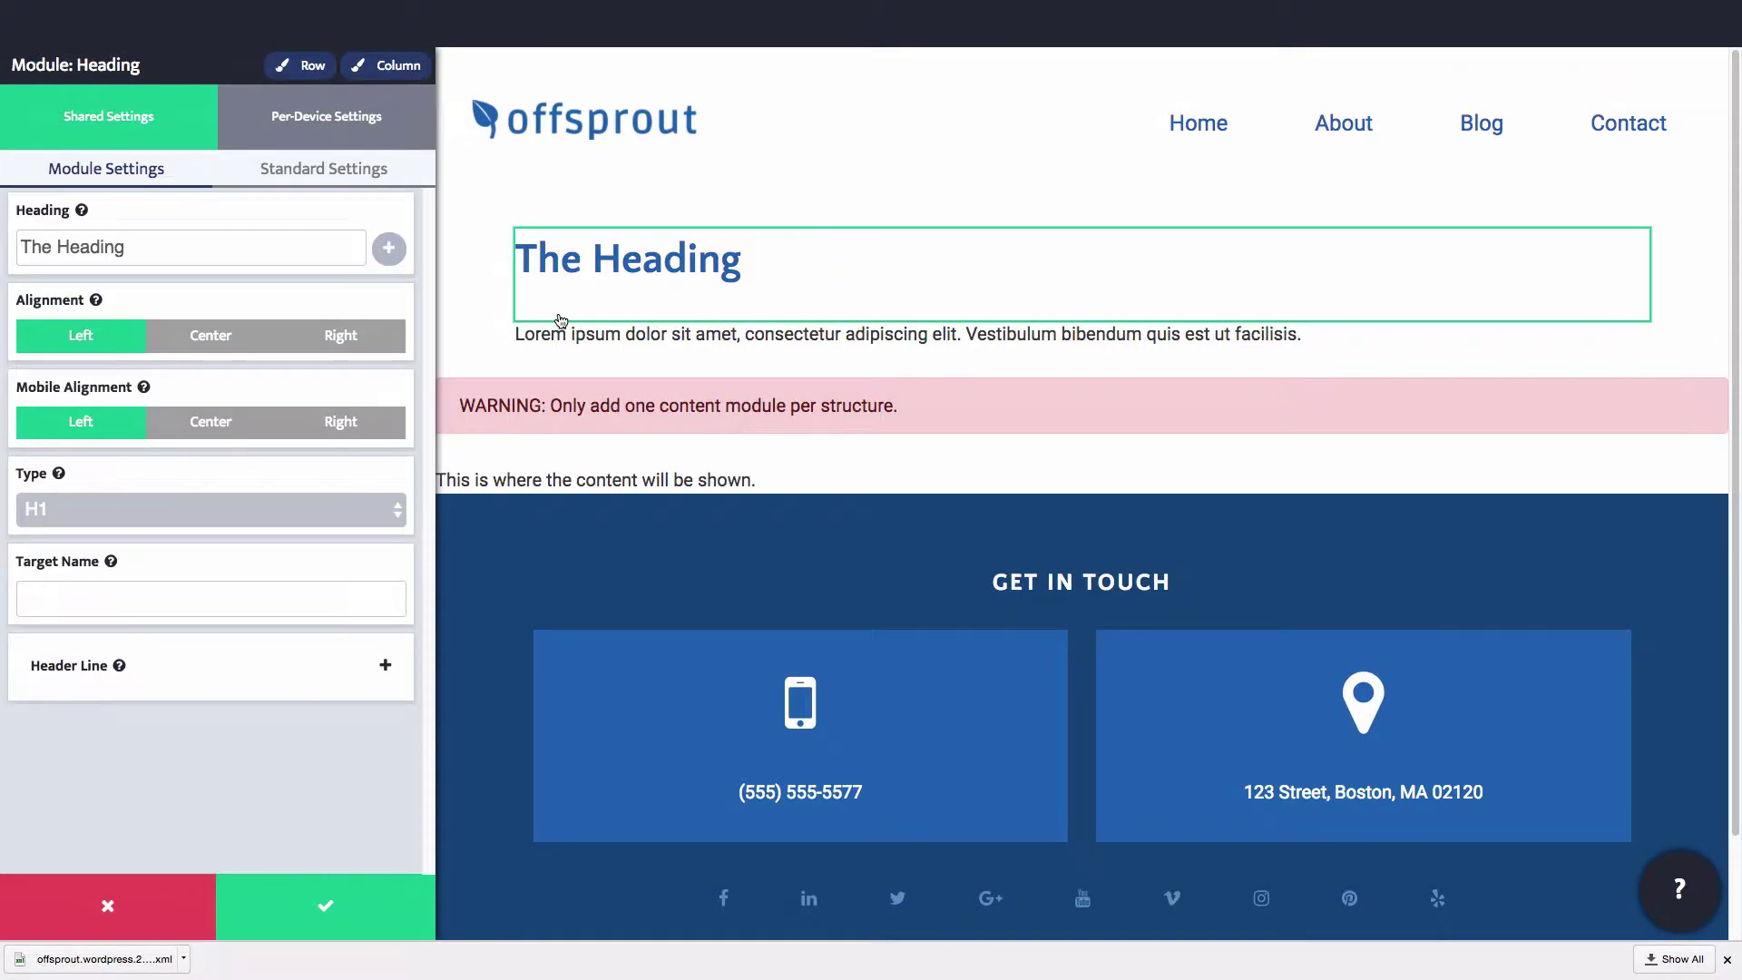
click(224, 339)
click(220, 413)
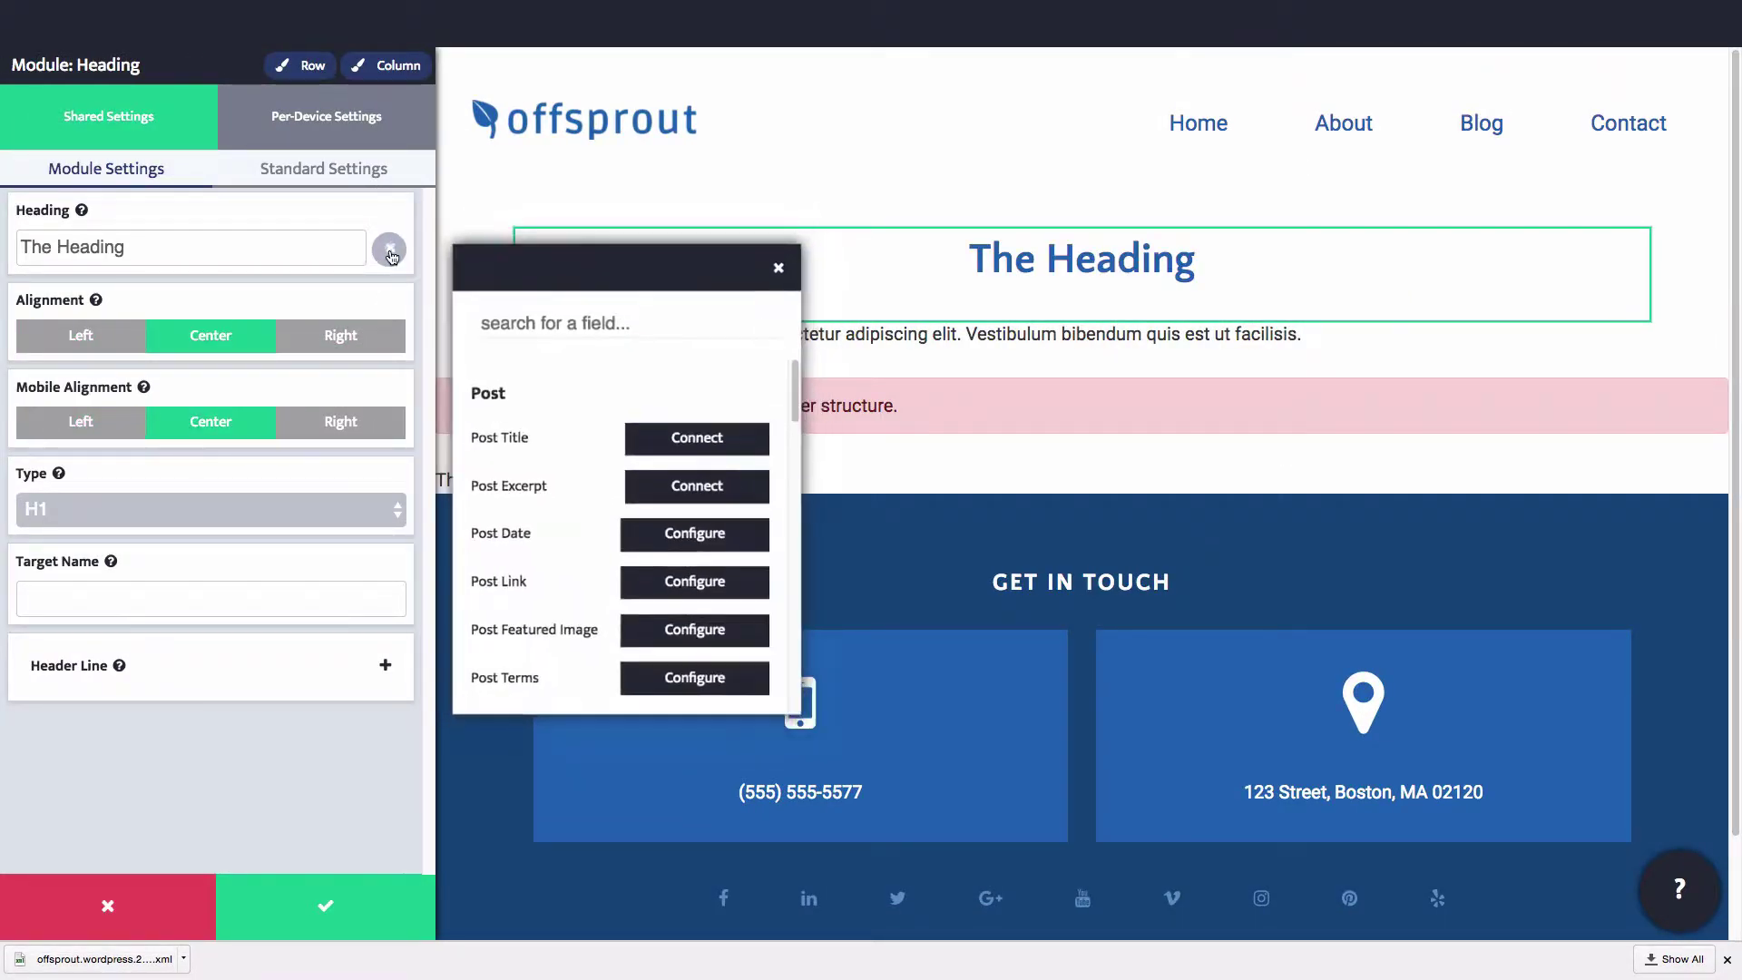
click(670, 450)
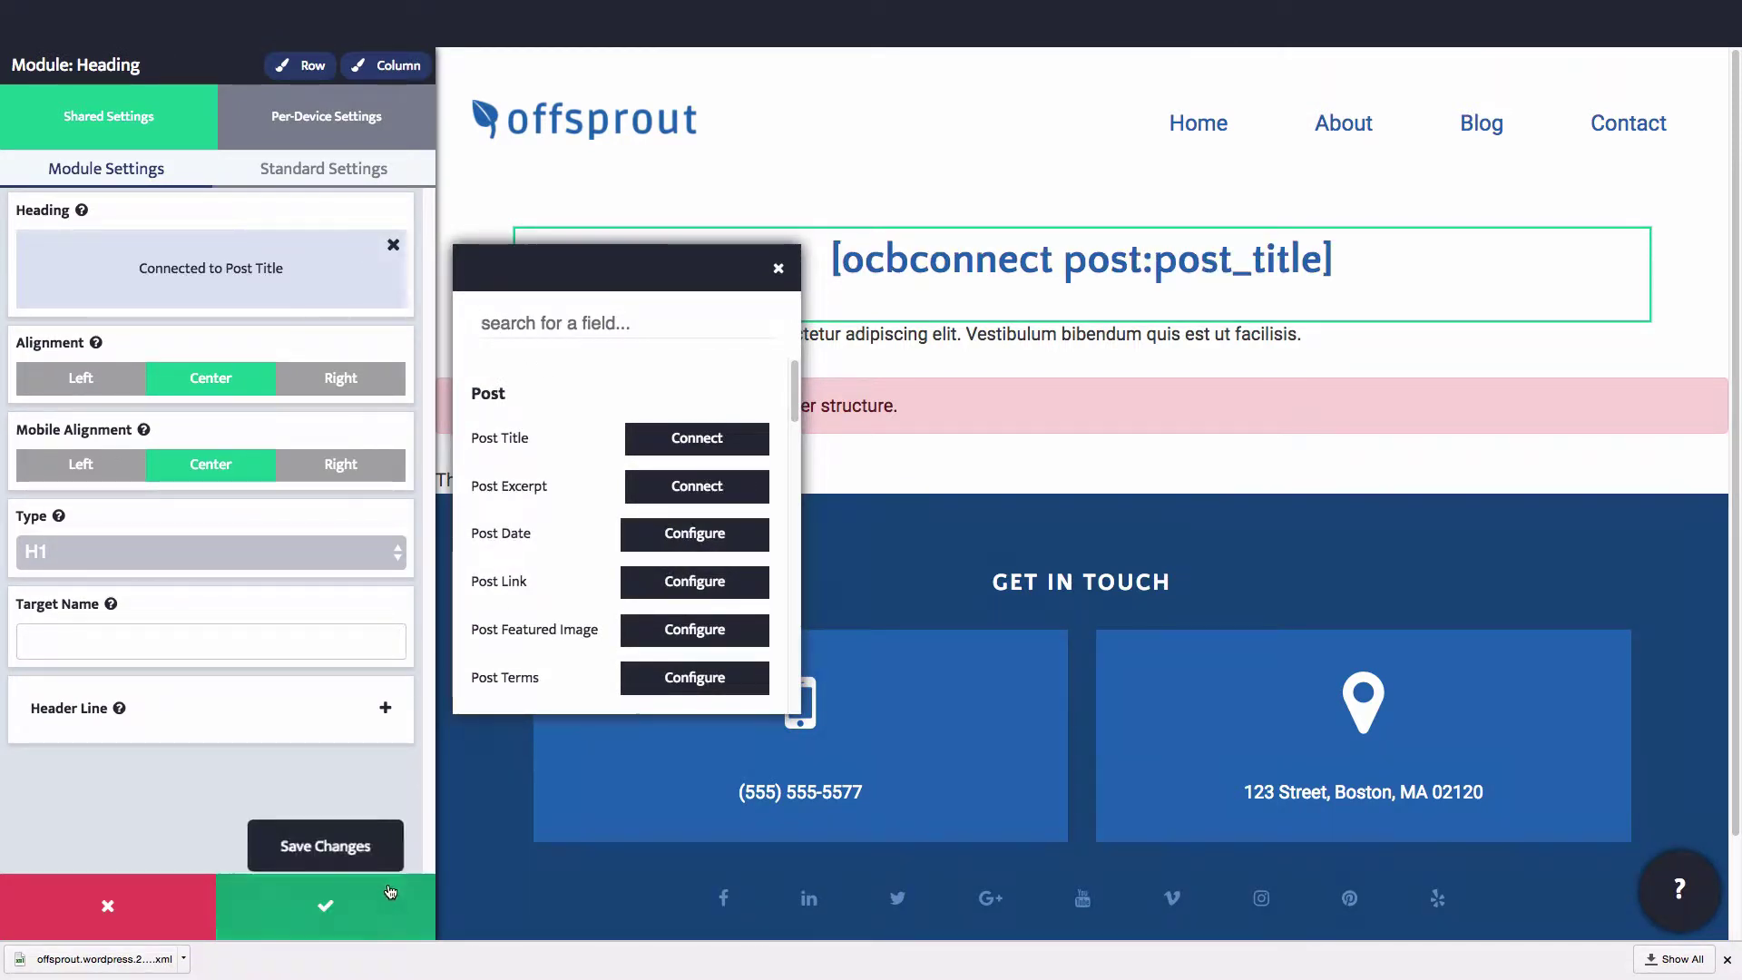
click(327, 898)
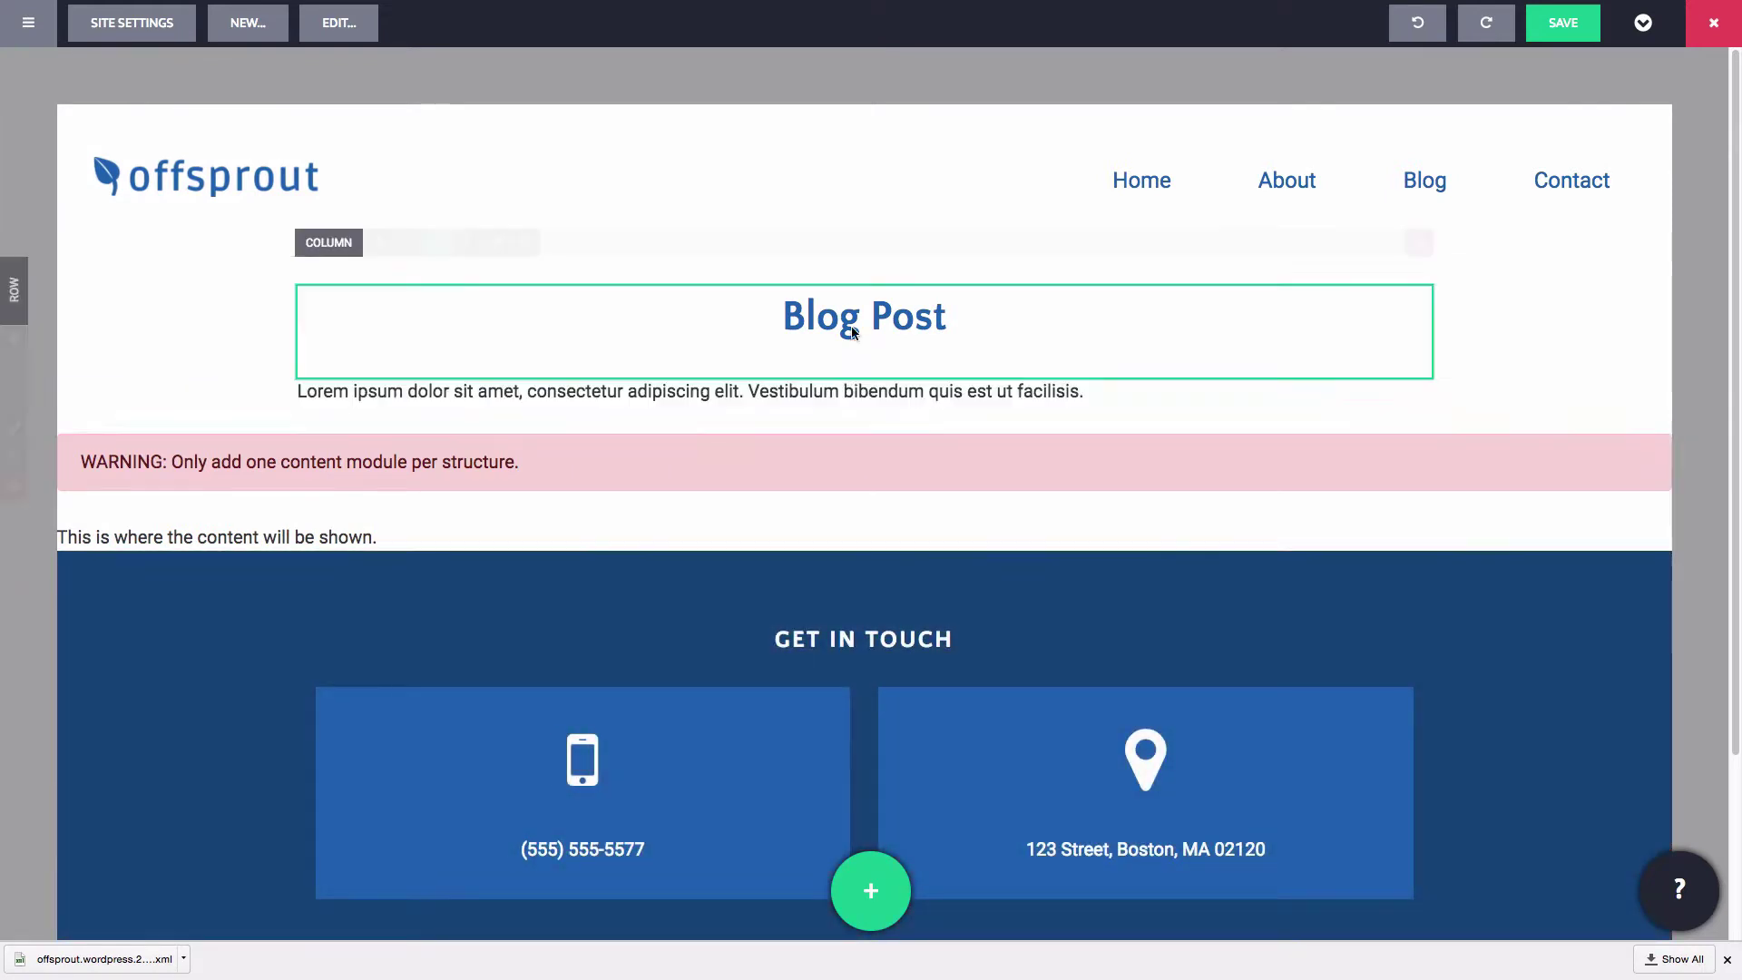
Centre the text module and connect it to Post Date in 'March, 2018' format.
click(848, 394)
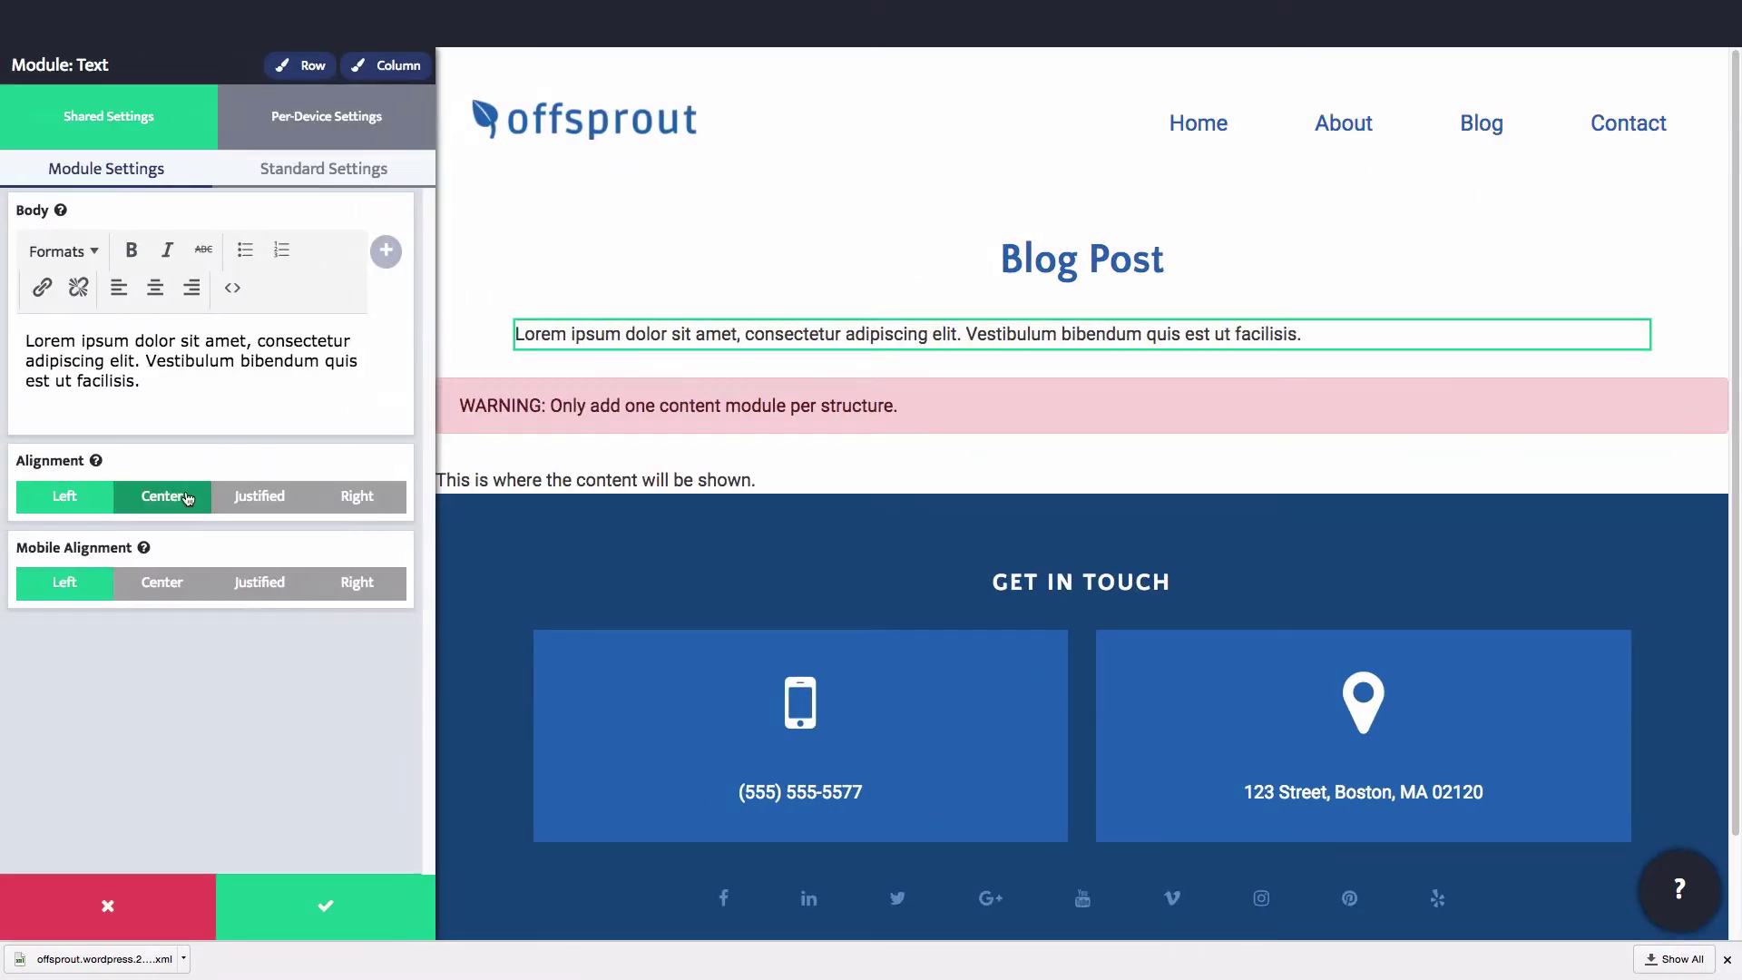
click(187, 498)
click(167, 585)
click(386, 260)
click(662, 532)
click(611, 399)
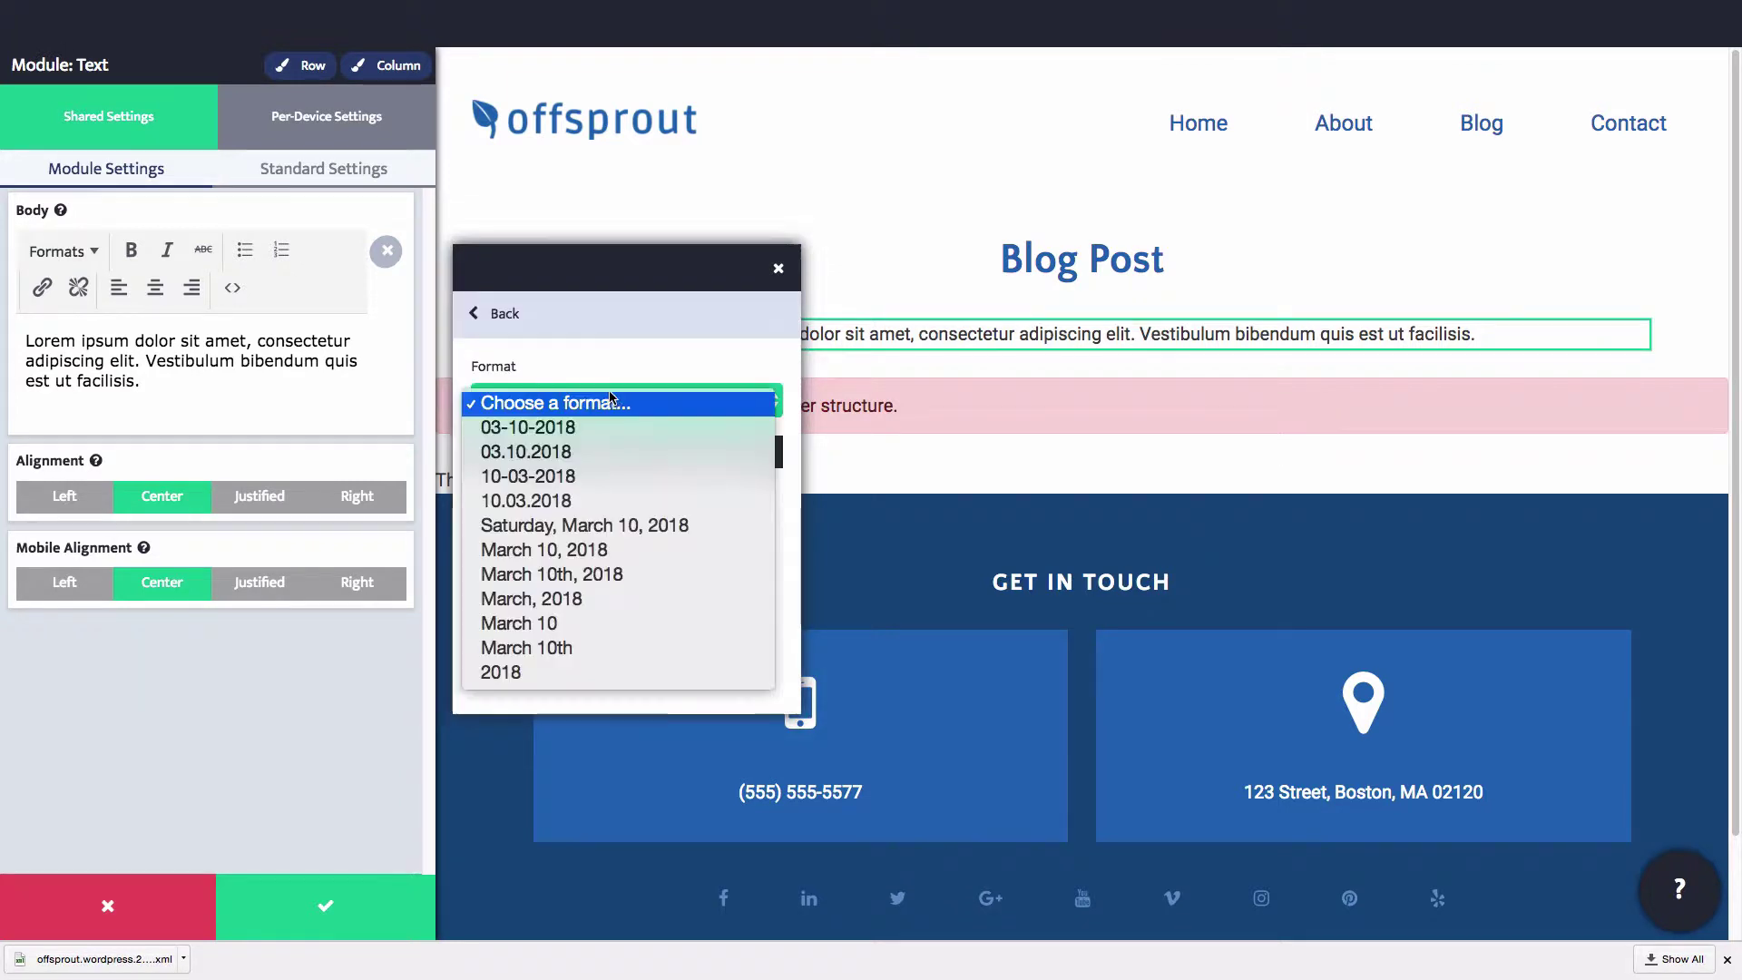
click(581, 603)
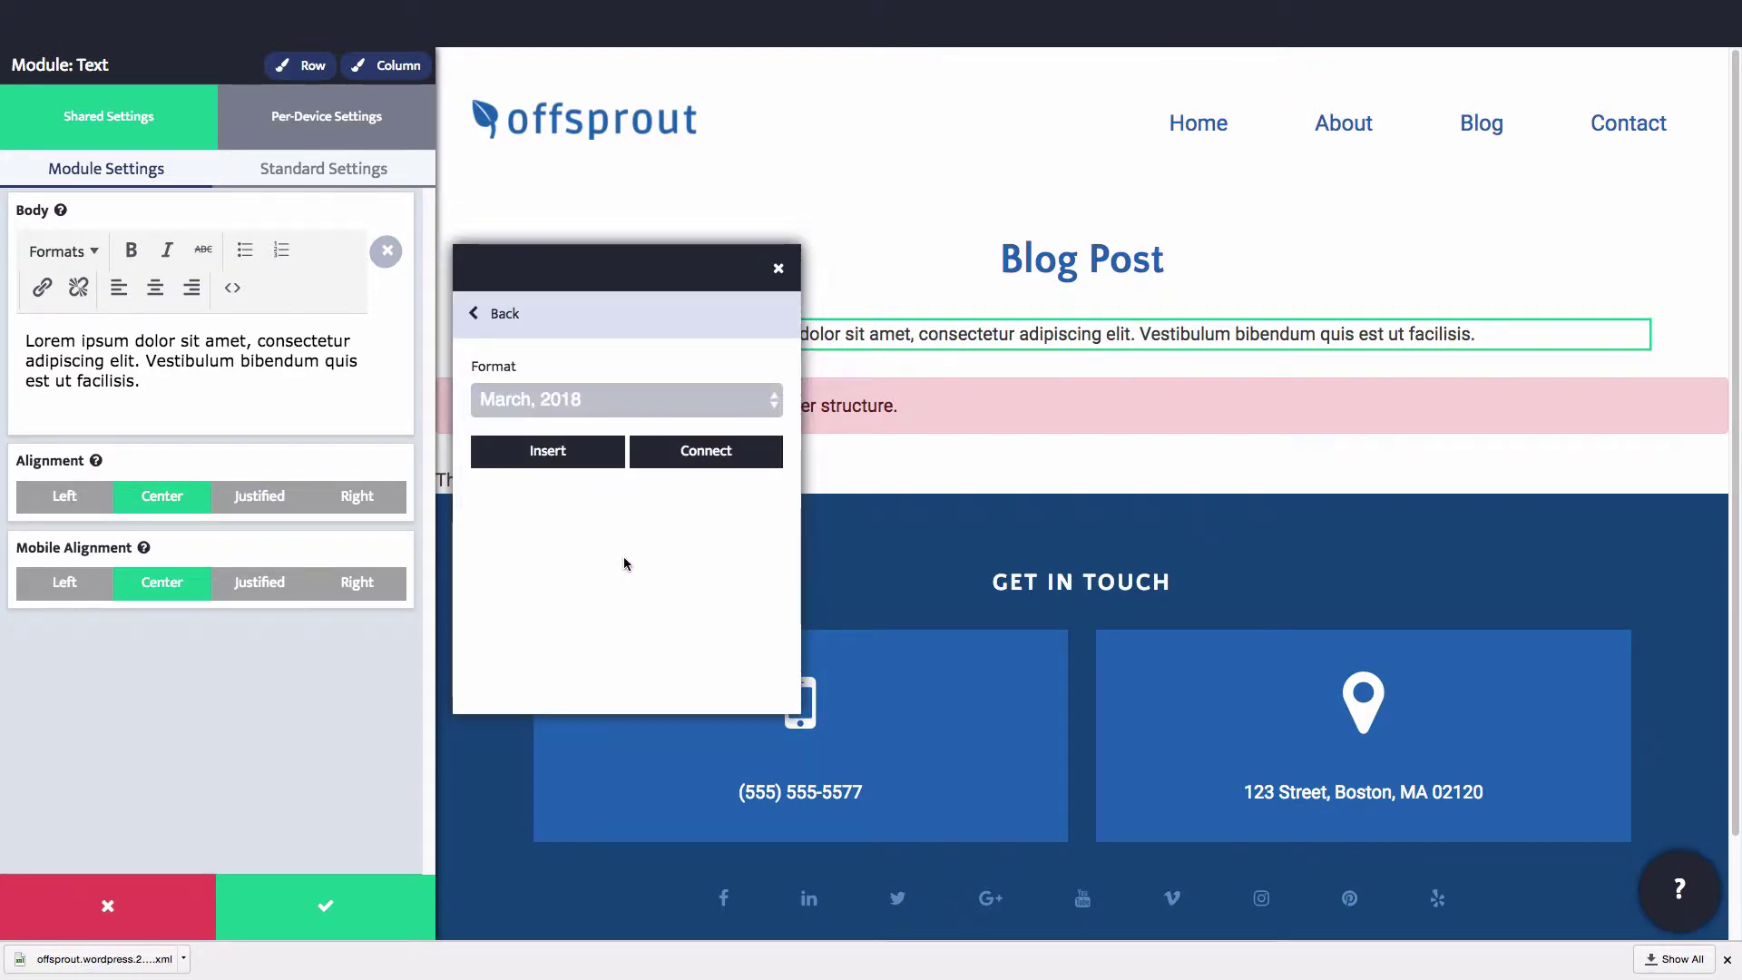
click(683, 463)
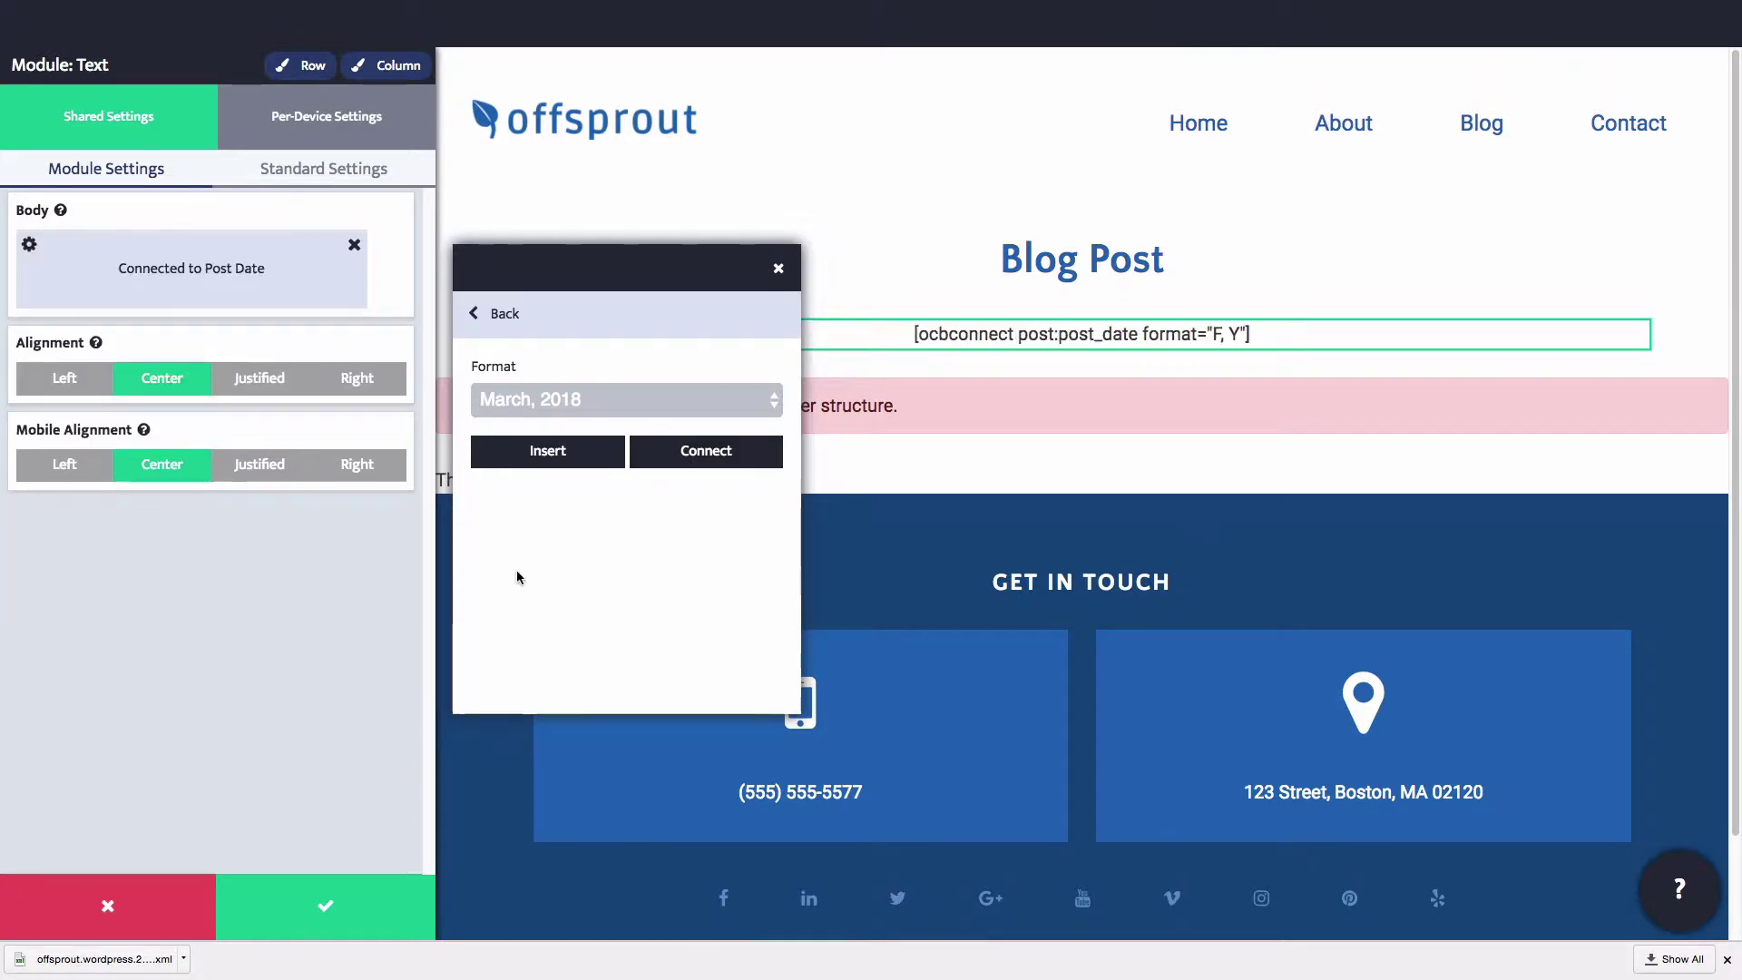
click(352, 894)
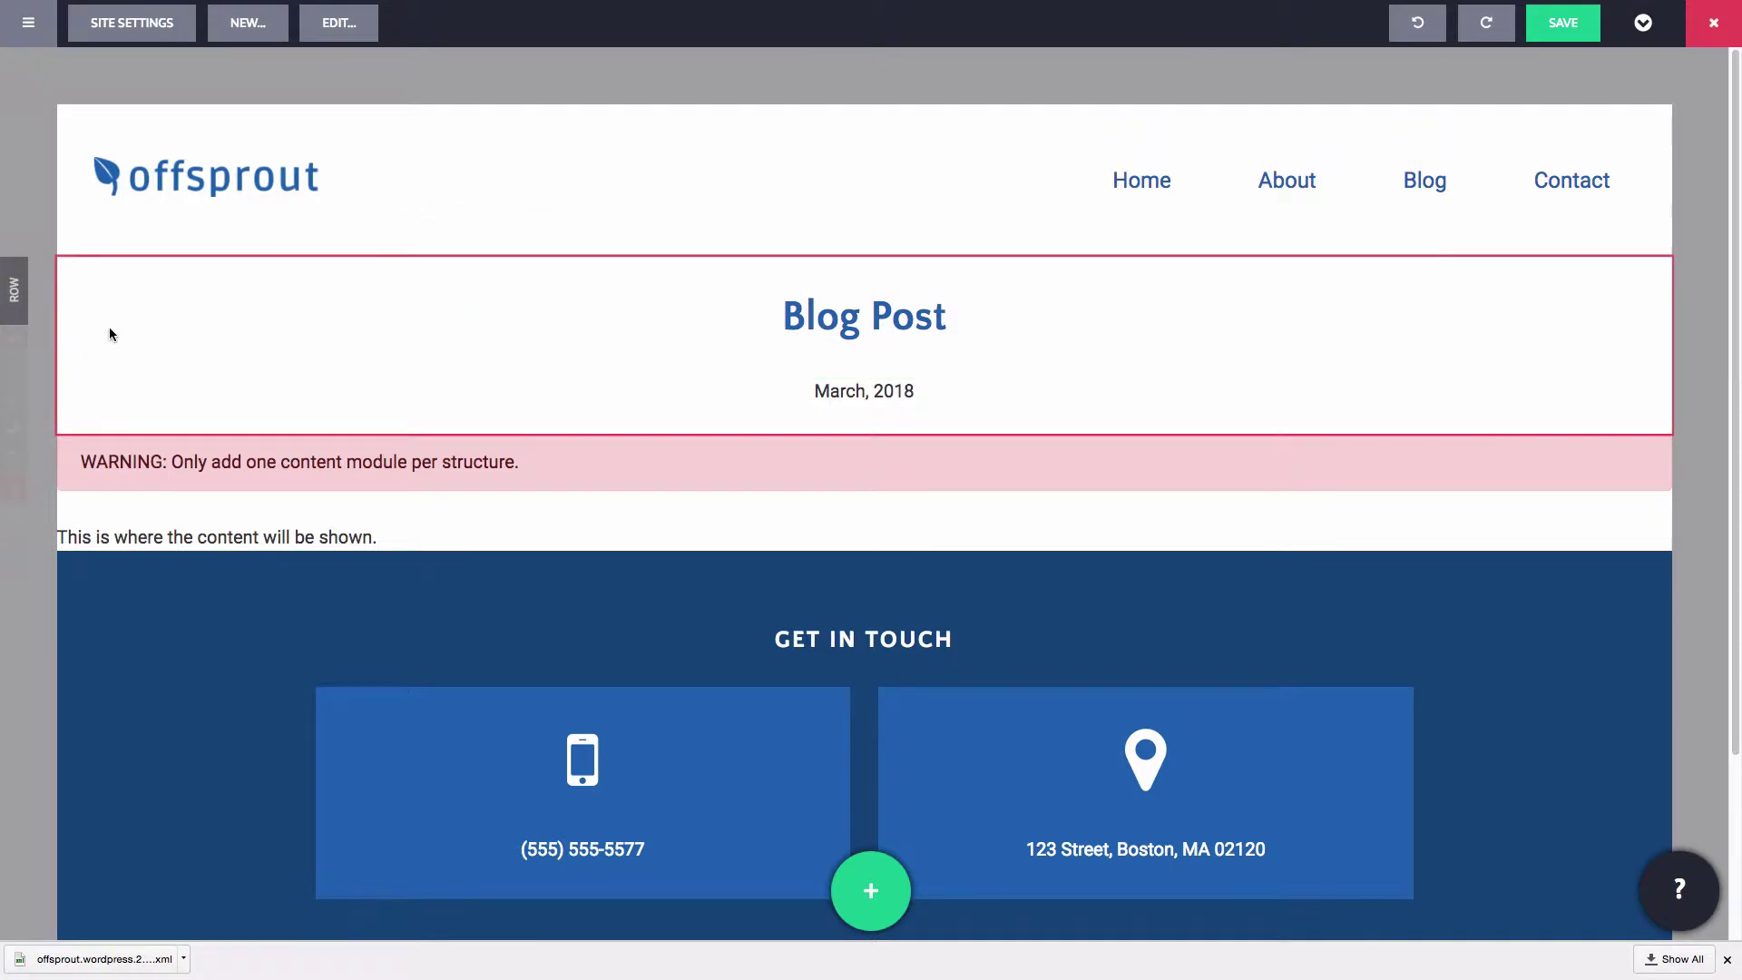
Give the title row custom top and bottom padding of 10.
mouse_move(14, 368)
click(18, 432)
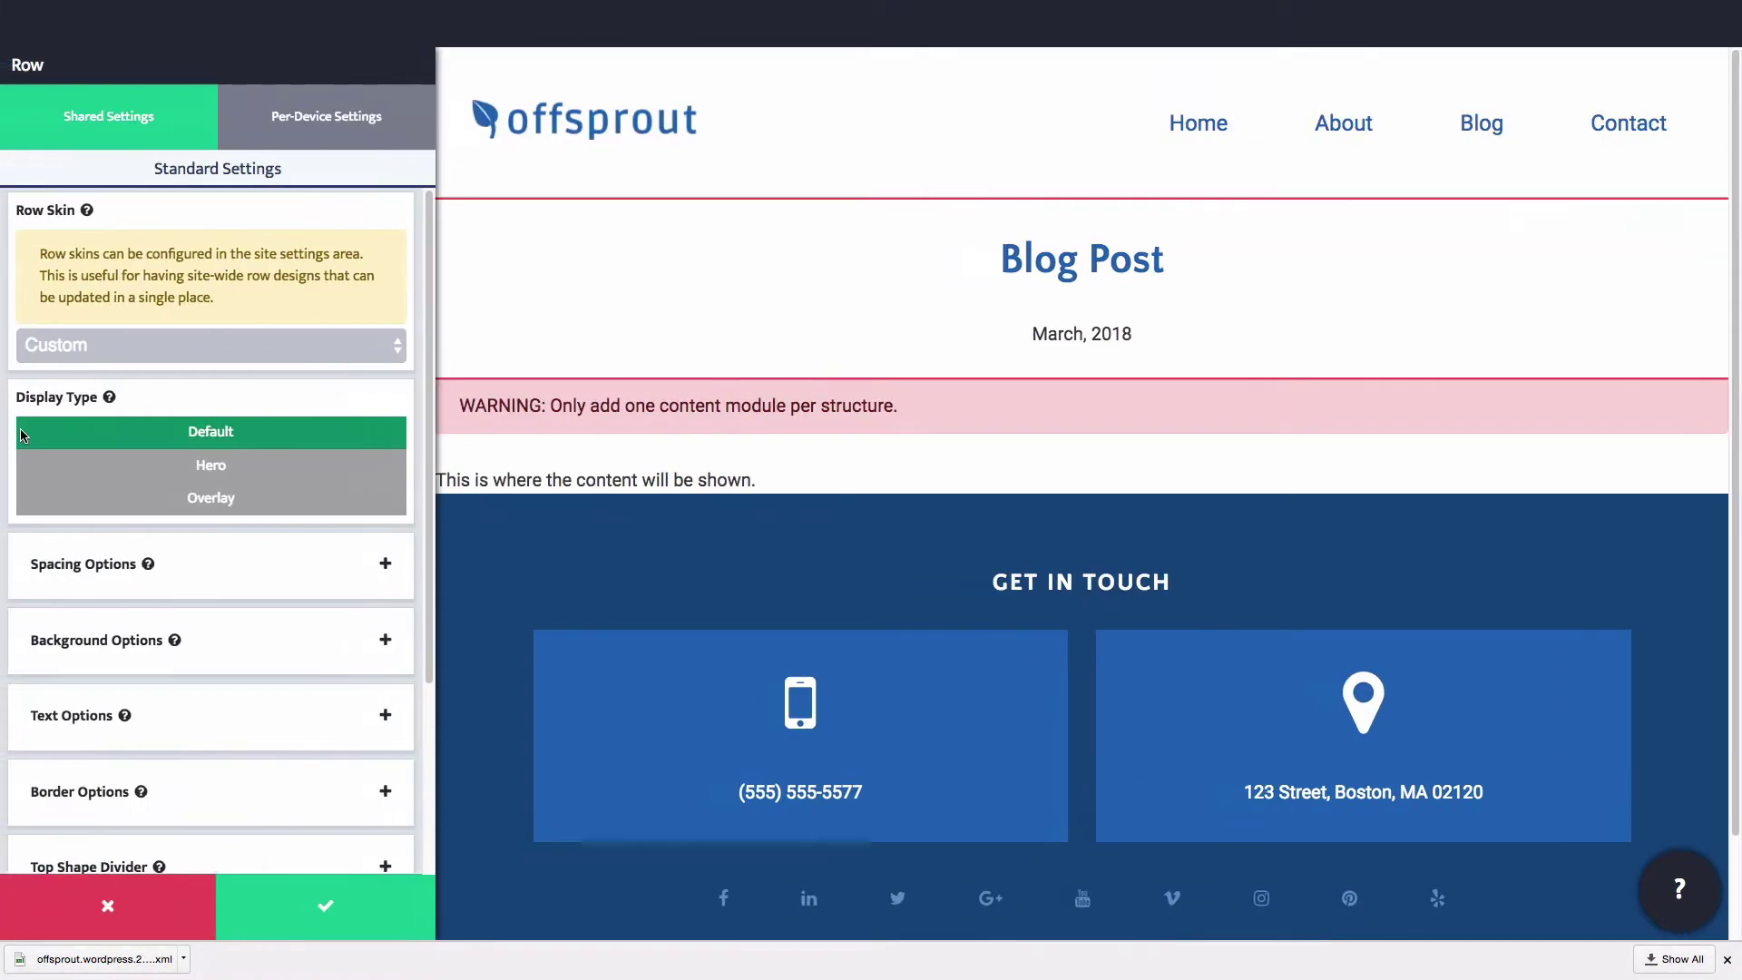
click(251, 560)
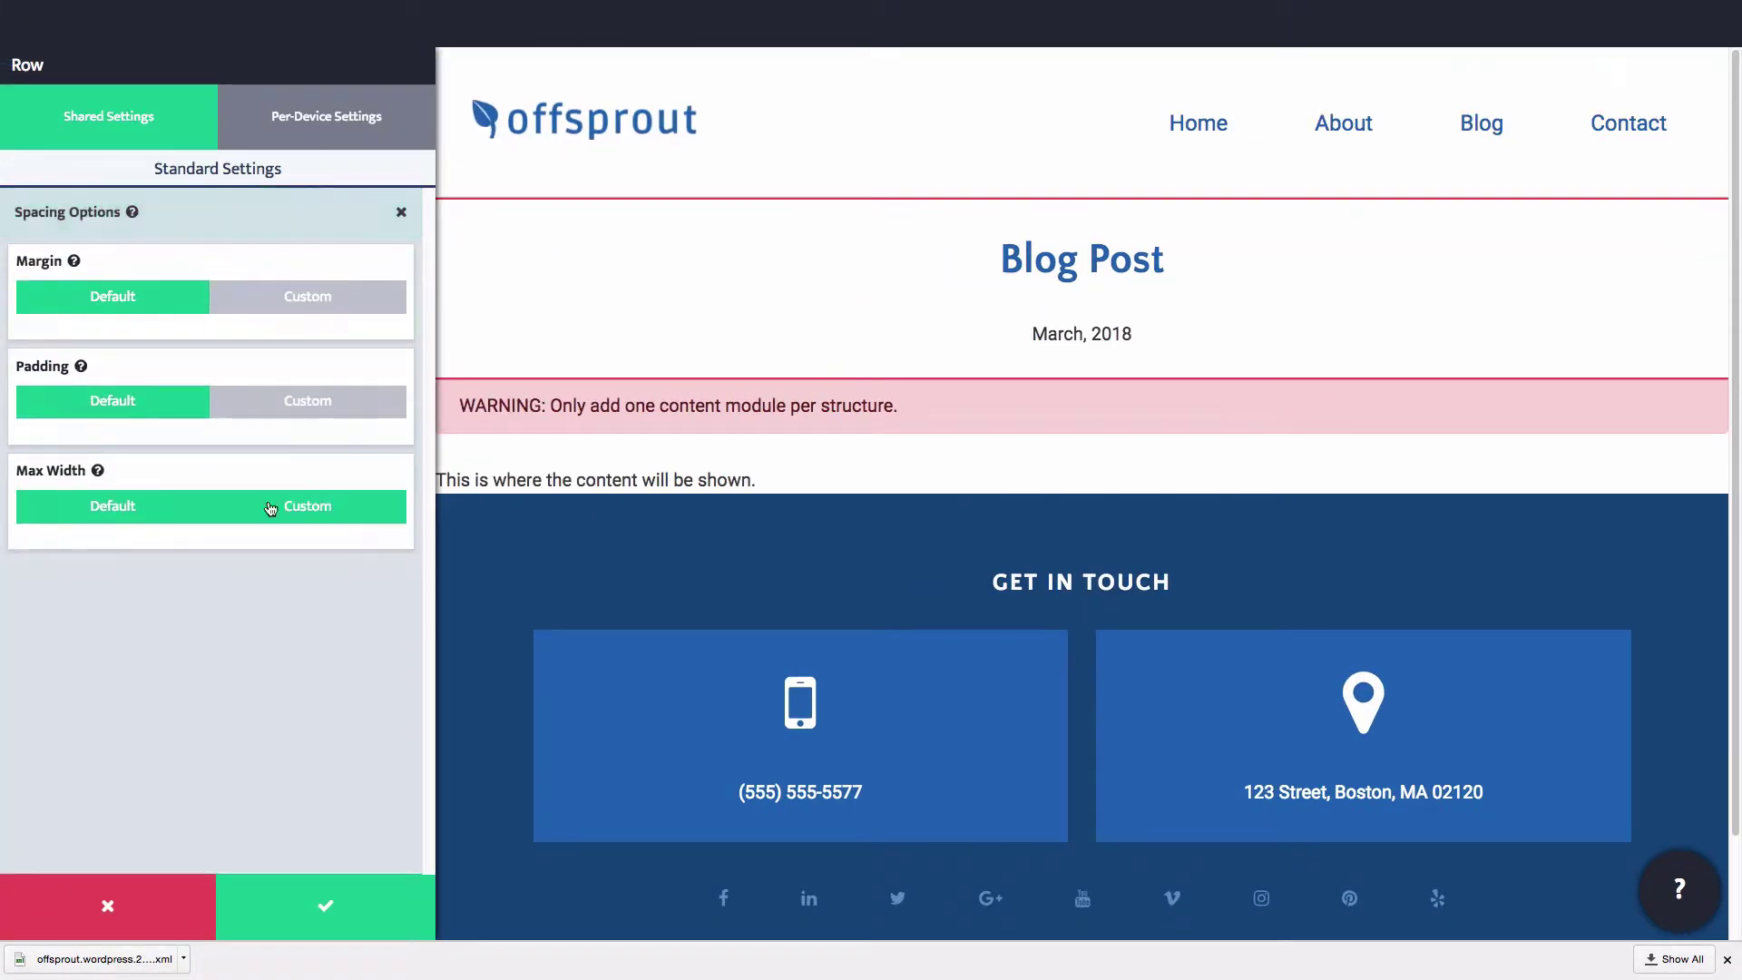
click(291, 406)
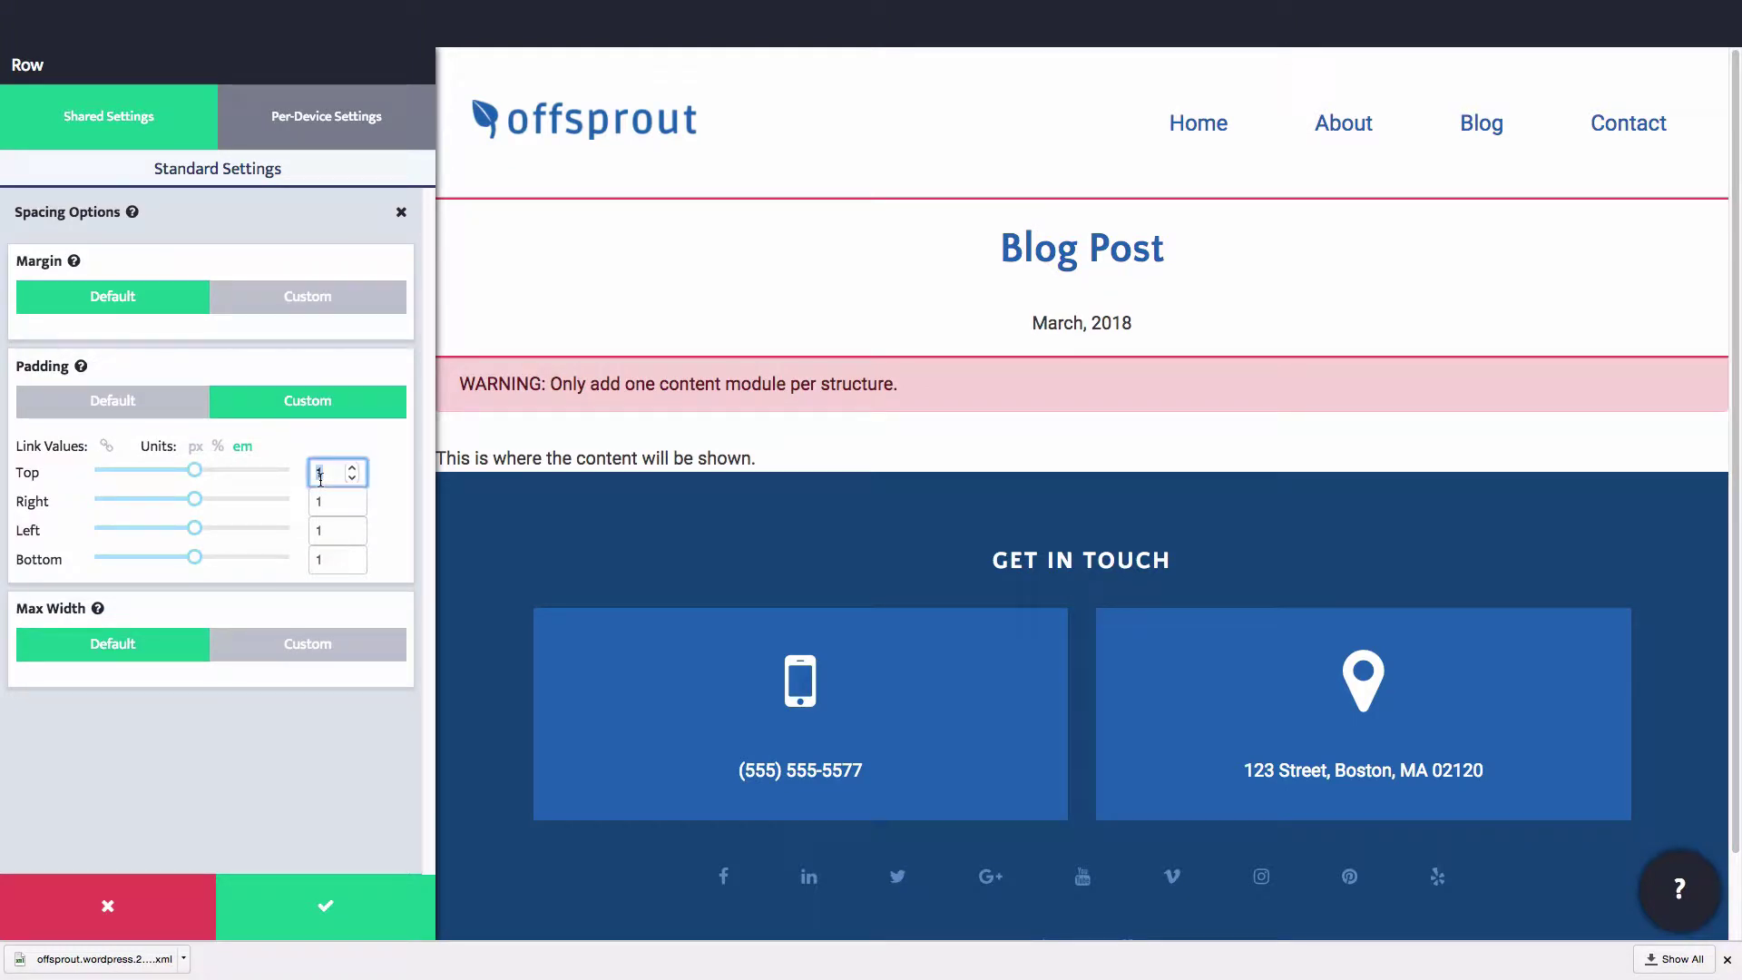
text(10)
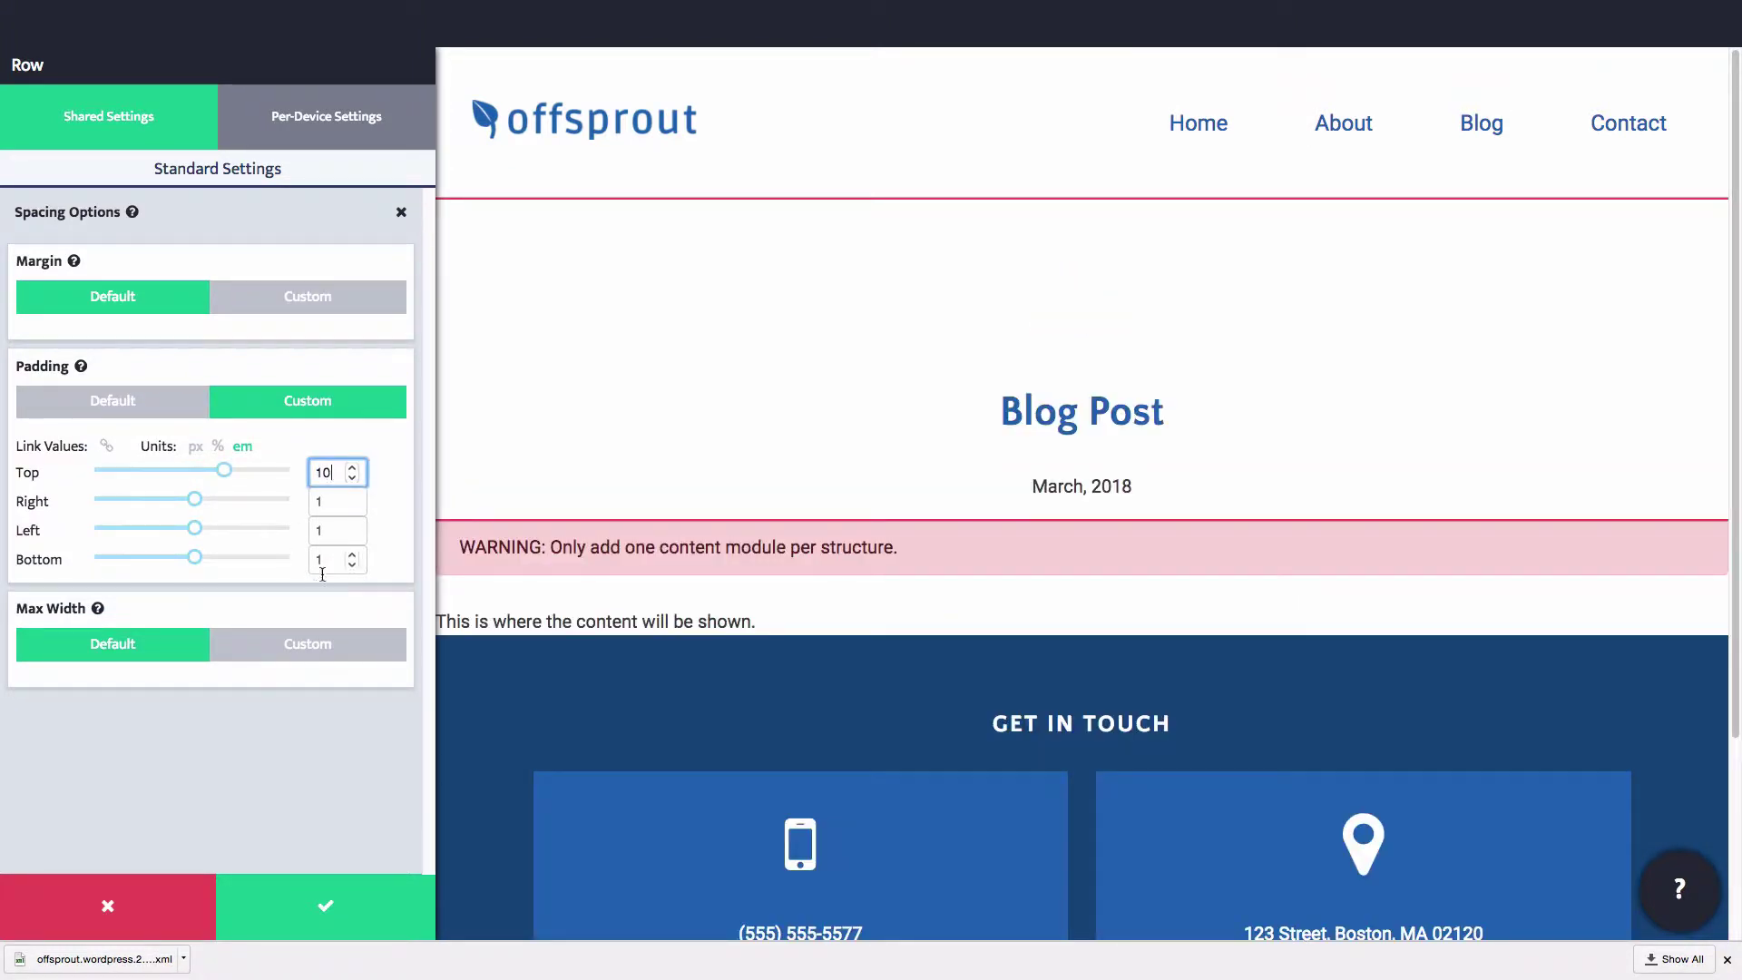
text(0)
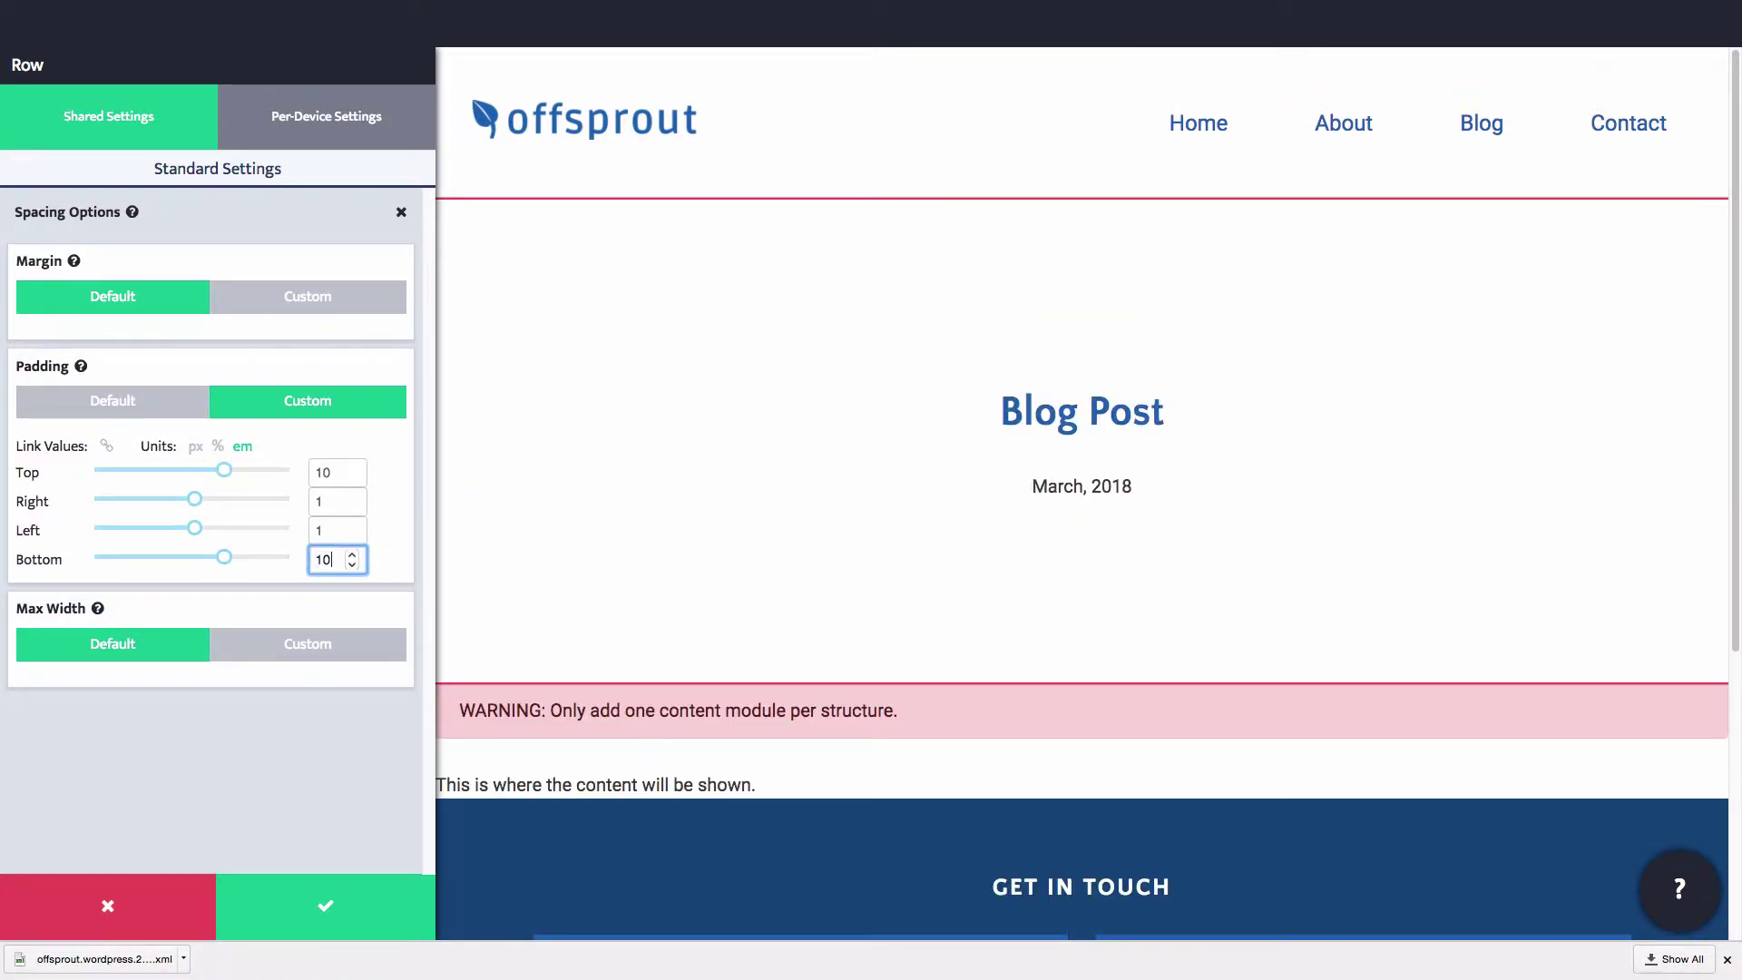
click(214, 227)
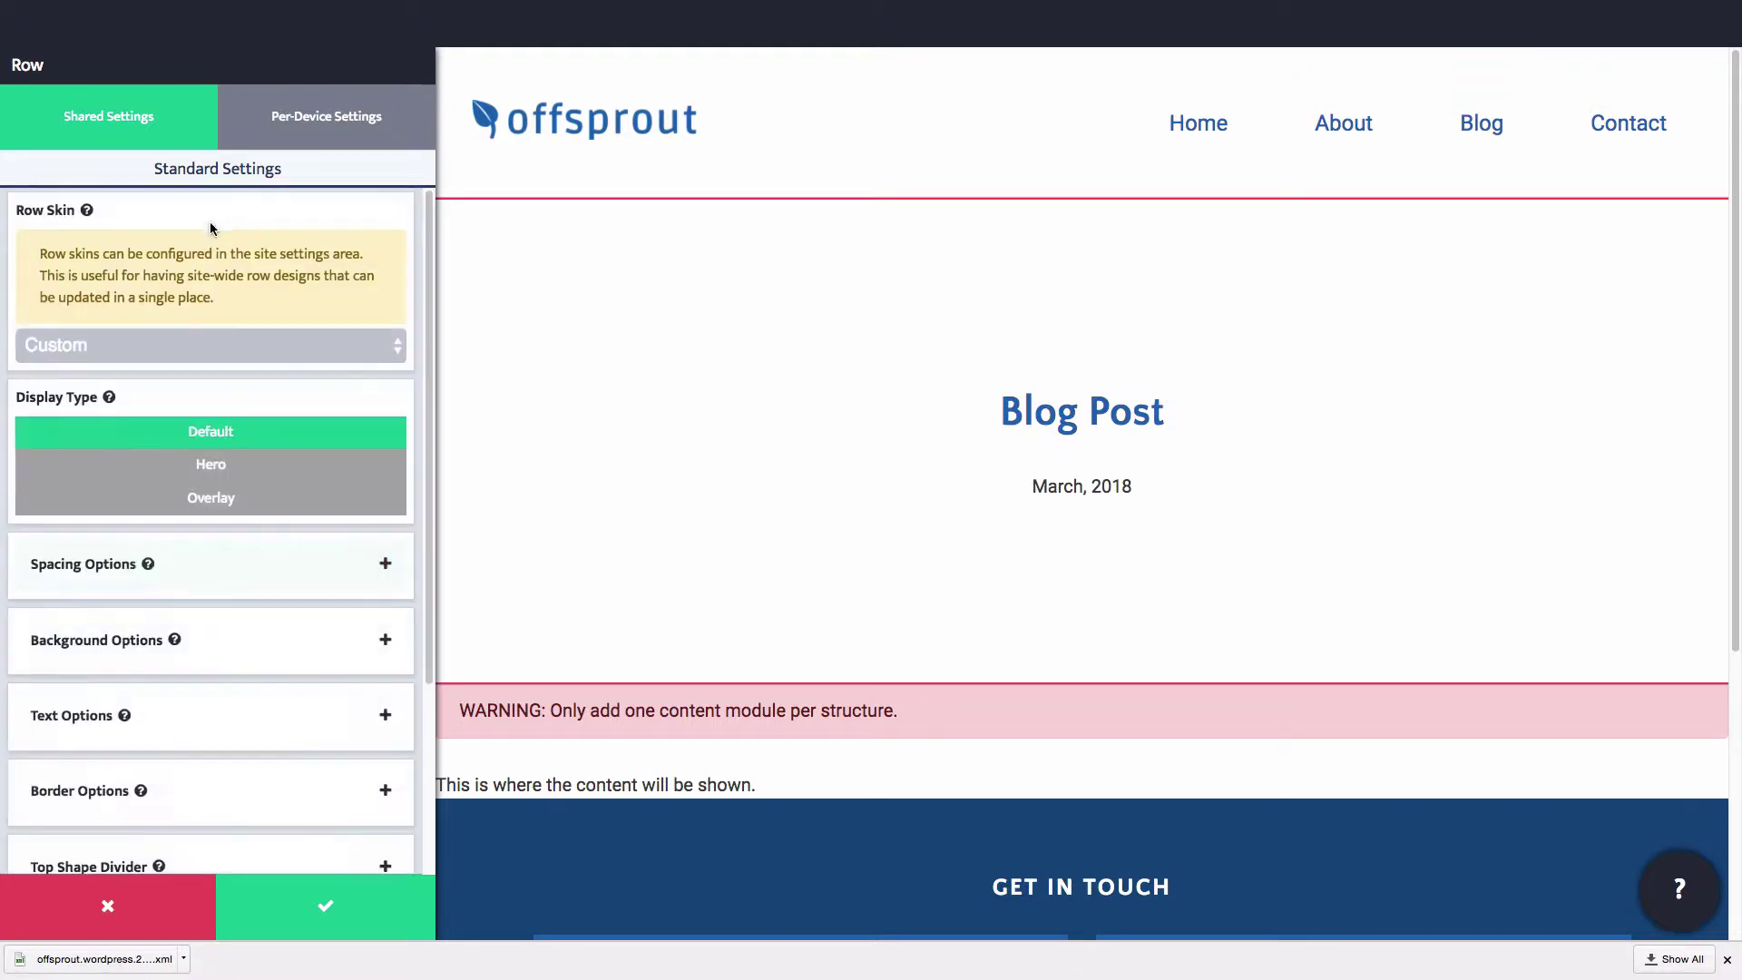
Set the row background to the post's Featured image.
click(244, 628)
click(173, 304)
click(147, 372)
click(314, 400)
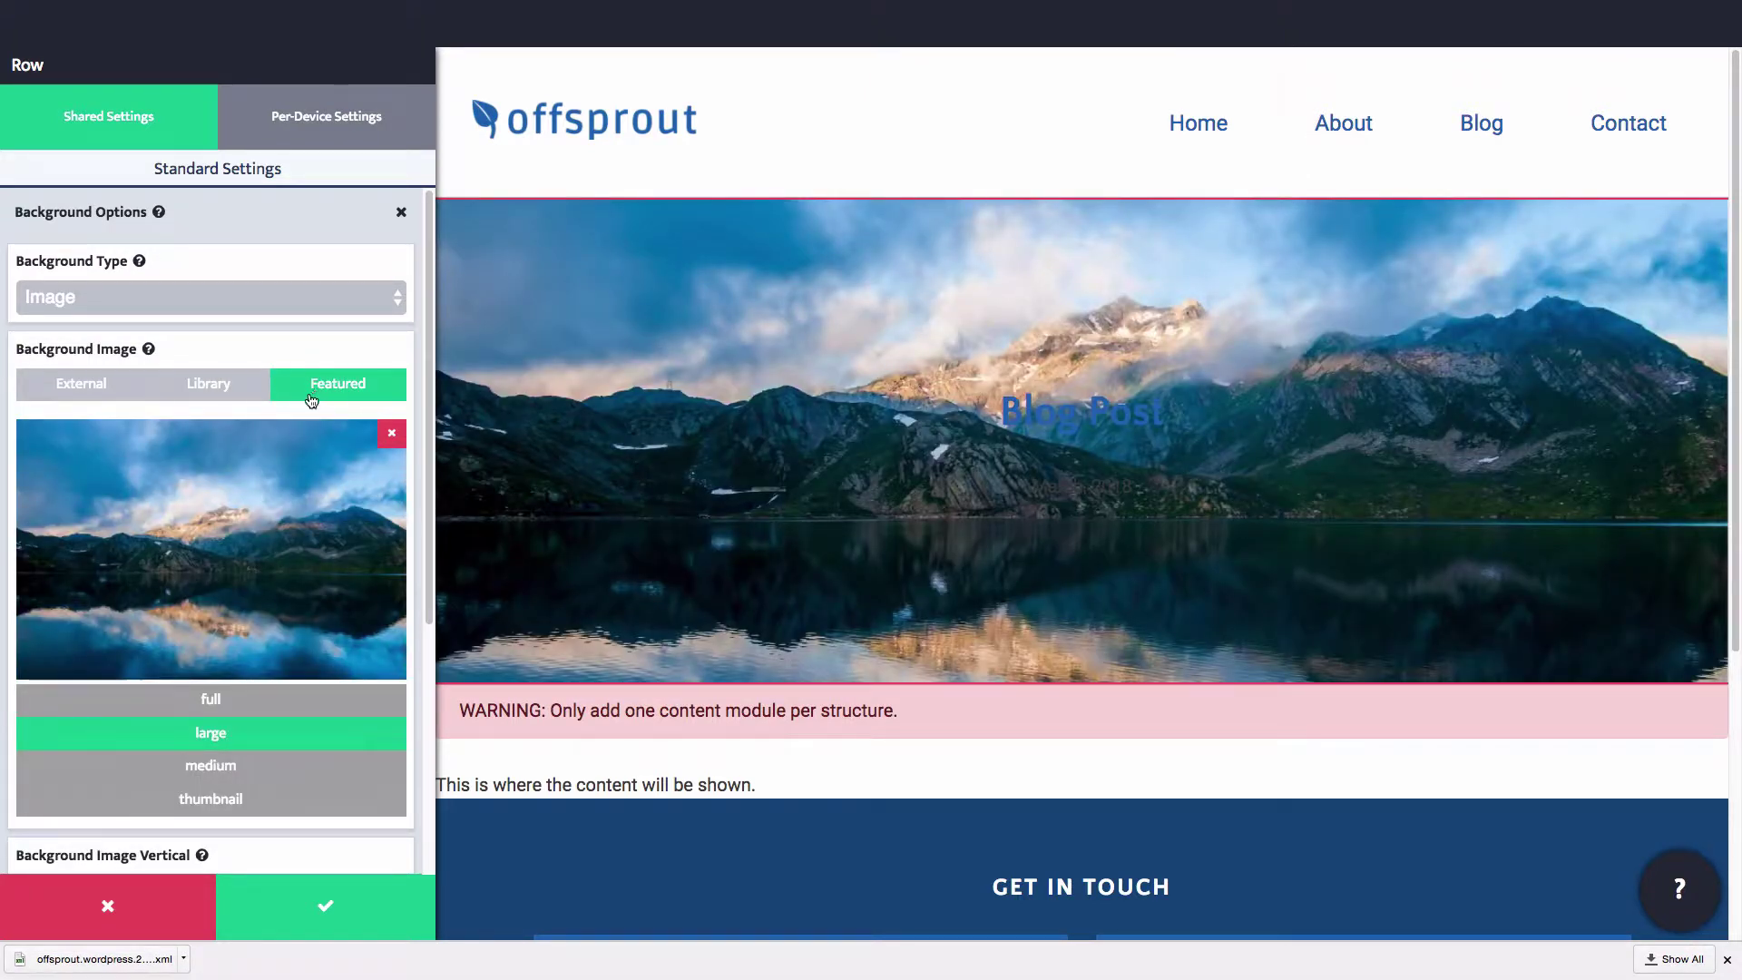
scroll(231, 545, down, 1)
scroll(237, 513, up, 1)
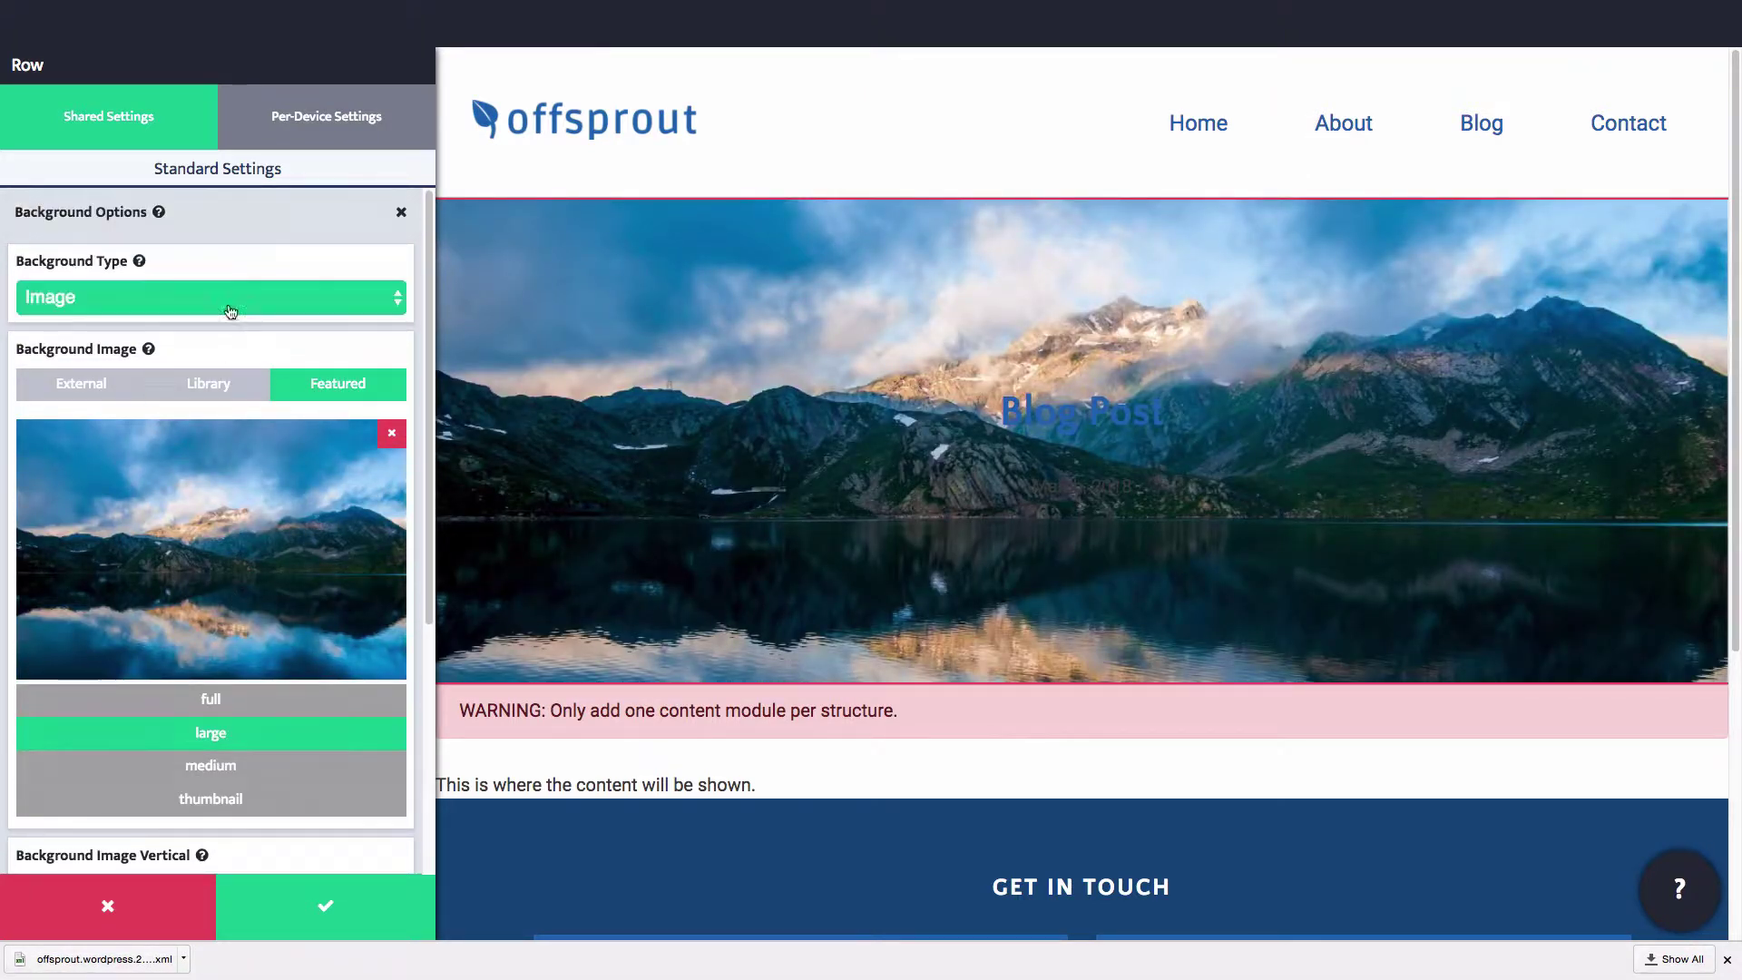
click(240, 227)
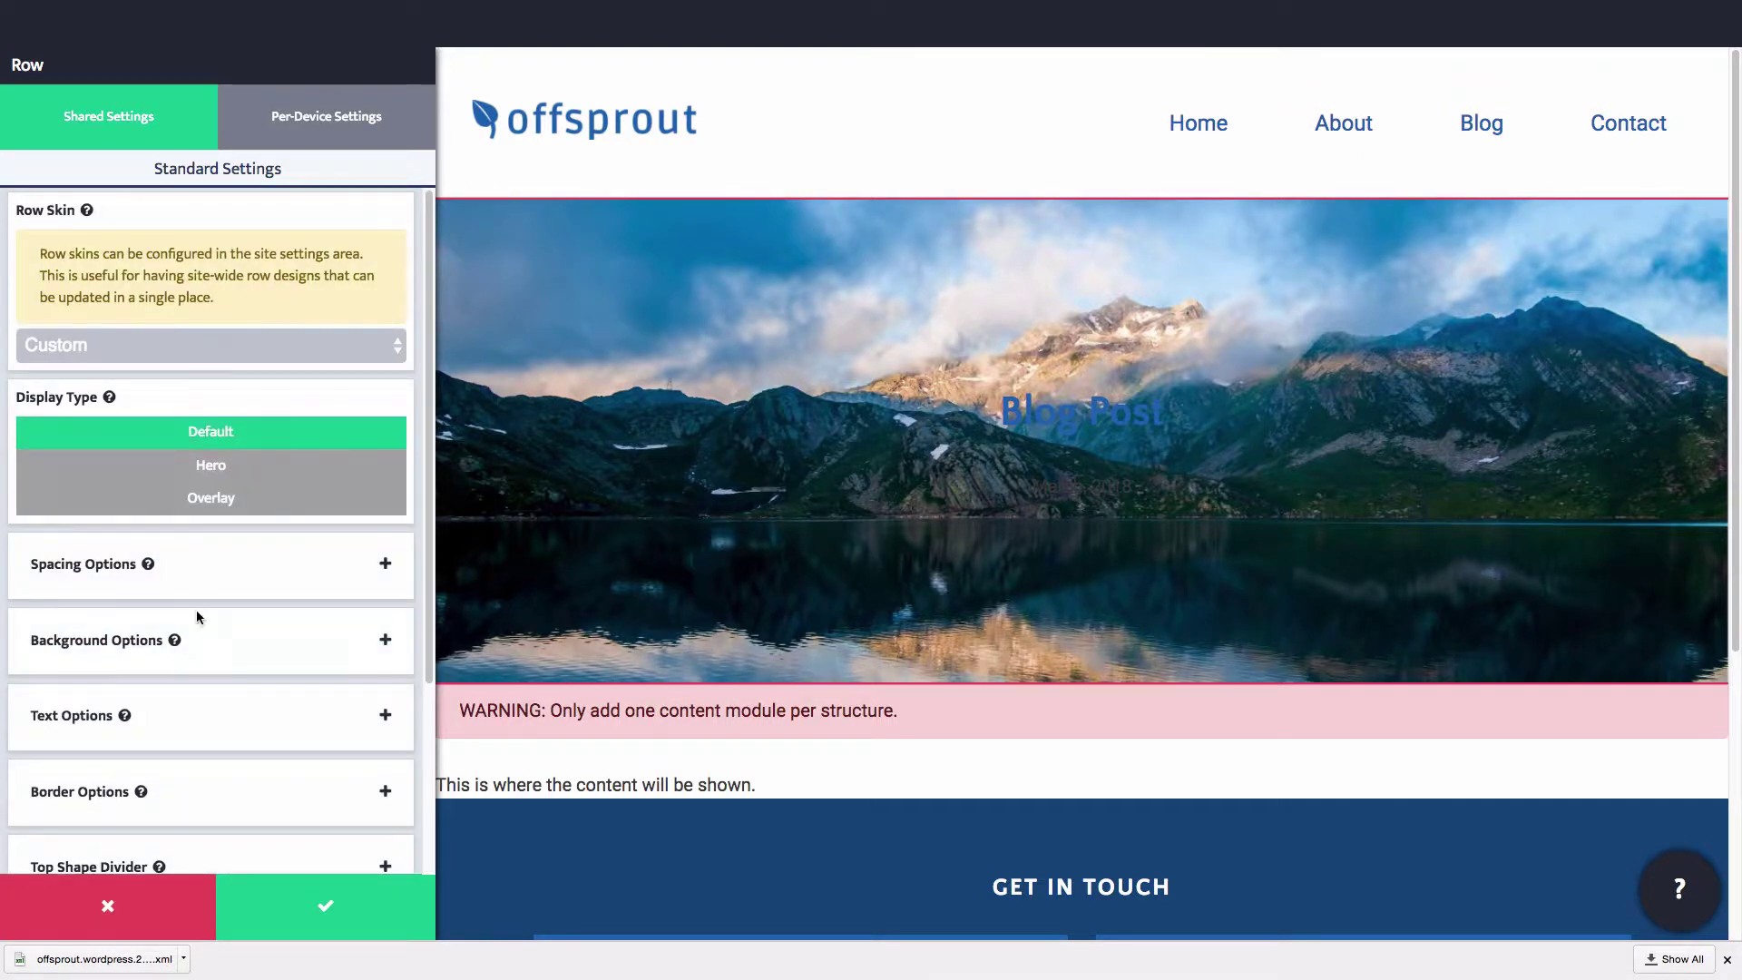
Make the row's text colour White.
click(206, 707)
click(209, 296)
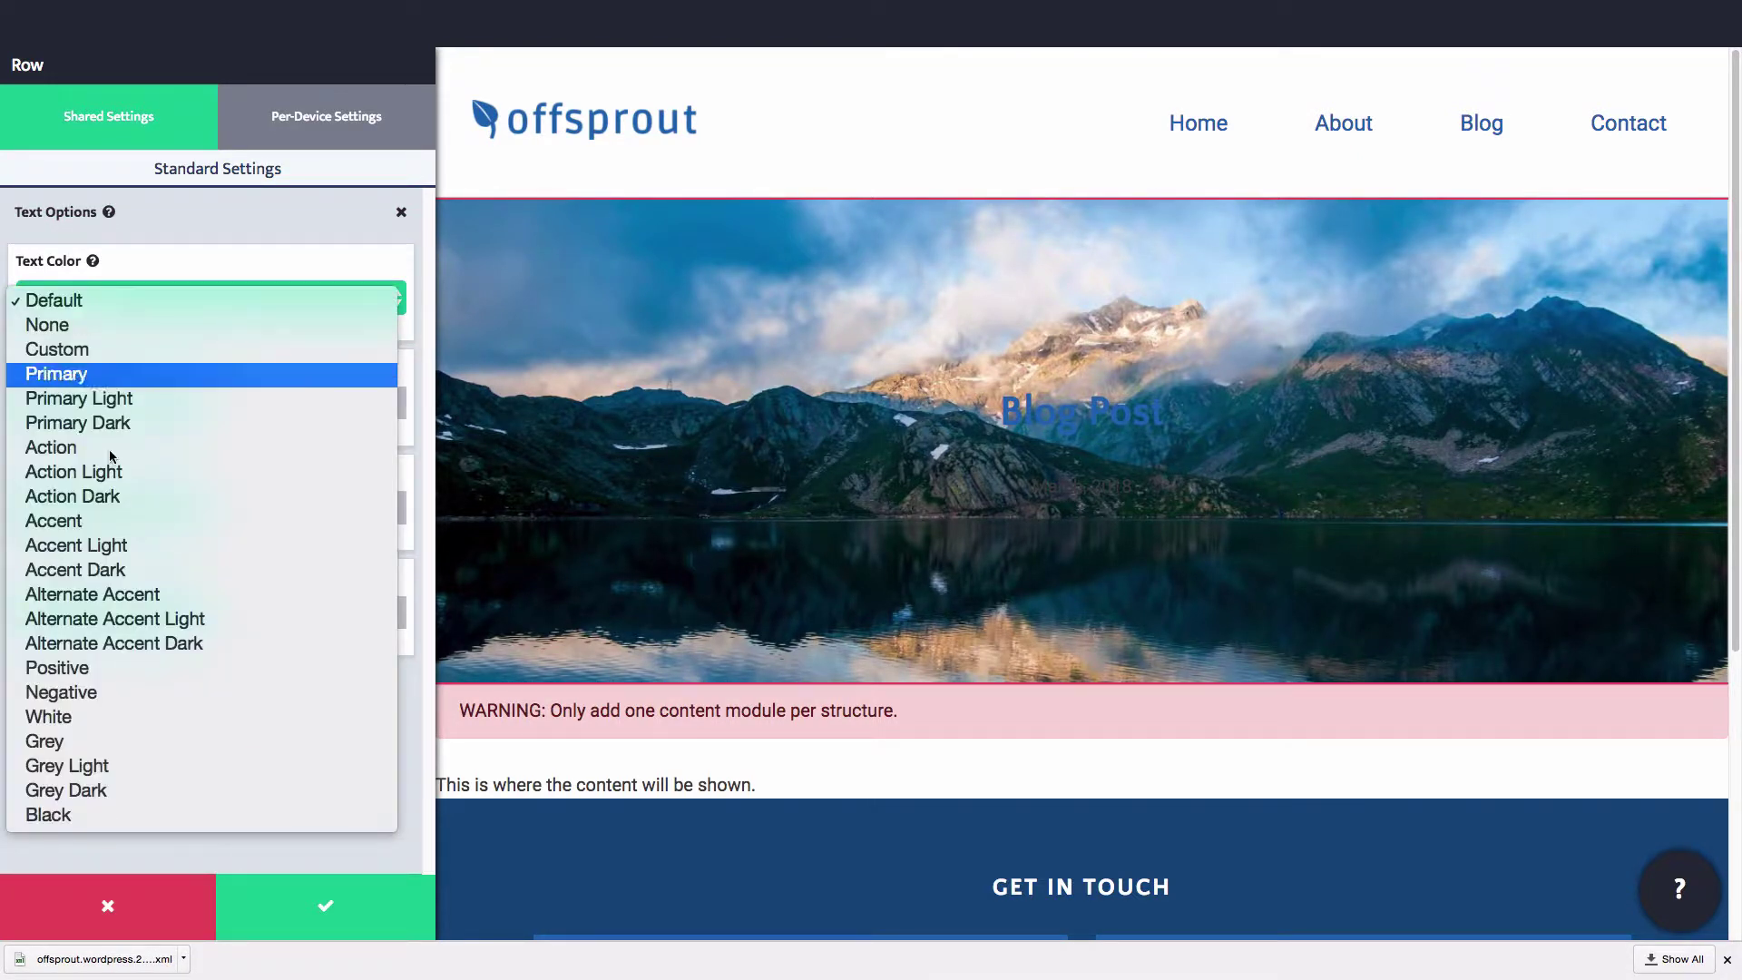
click(94, 714)
click(149, 230)
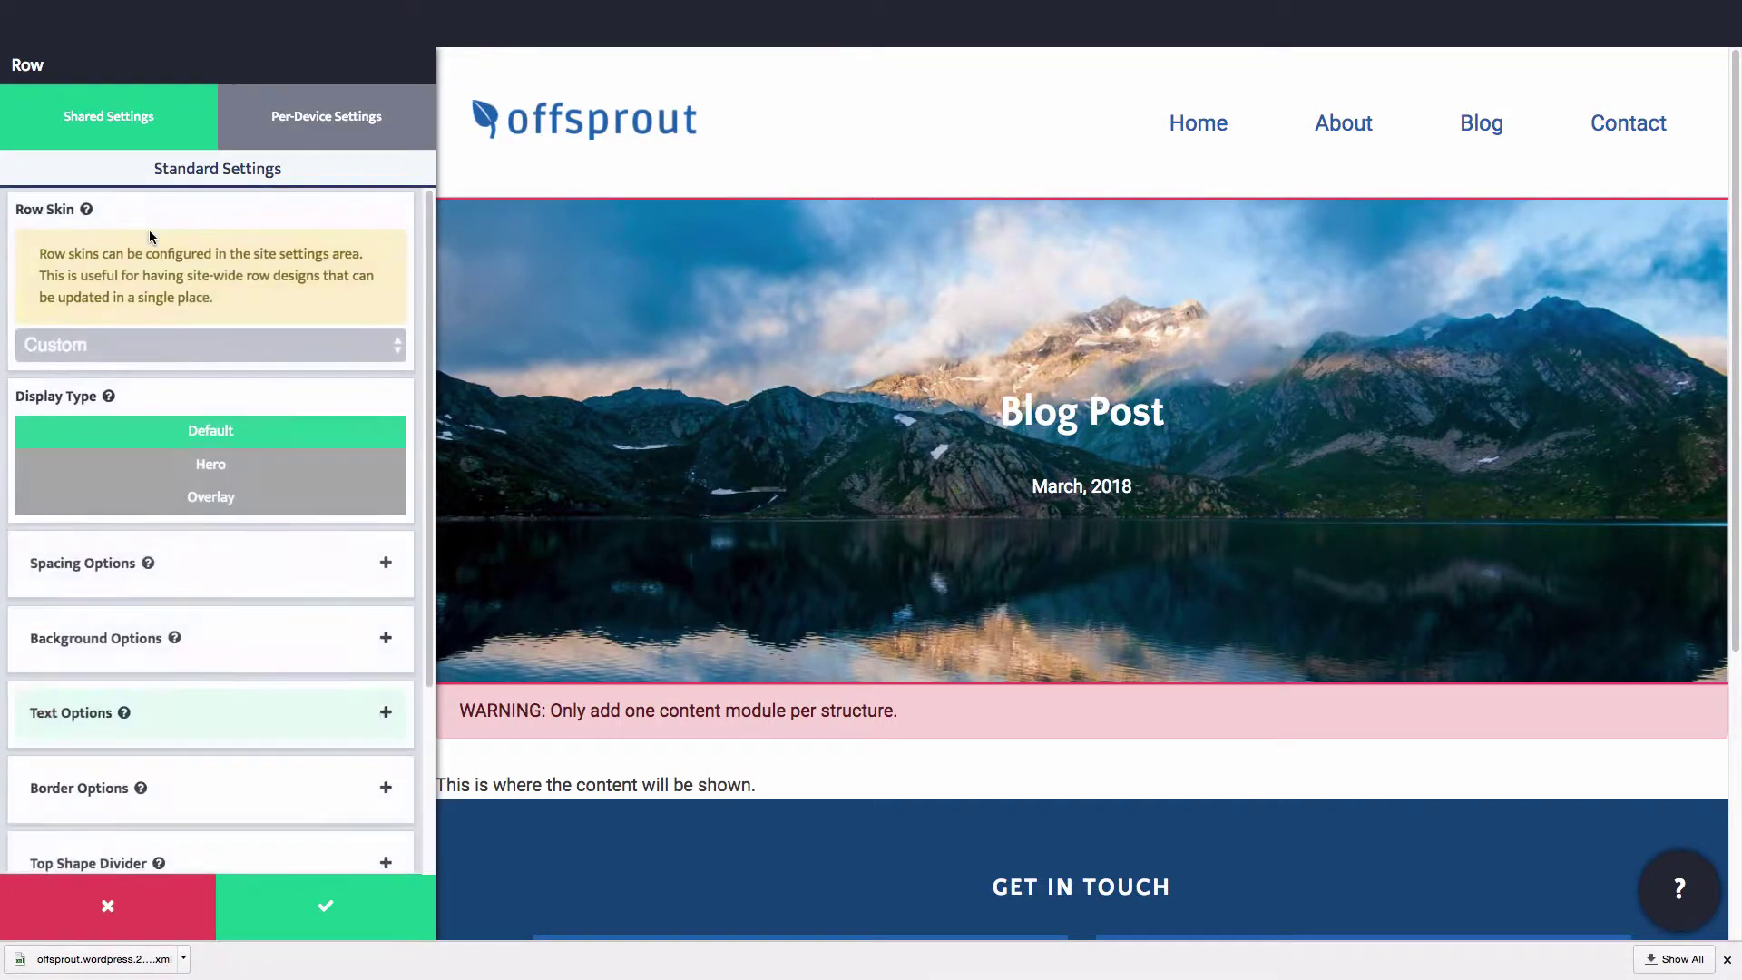
Add a Primary-coloured background screen over the image and save the row.
click(215, 649)
scroll(236, 617, down, 8)
click(204, 842)
click(195, 871)
scroll(234, 641, down, 2)
scroll(221, 817, down, 1)
click(222, 827)
click(209, 402)
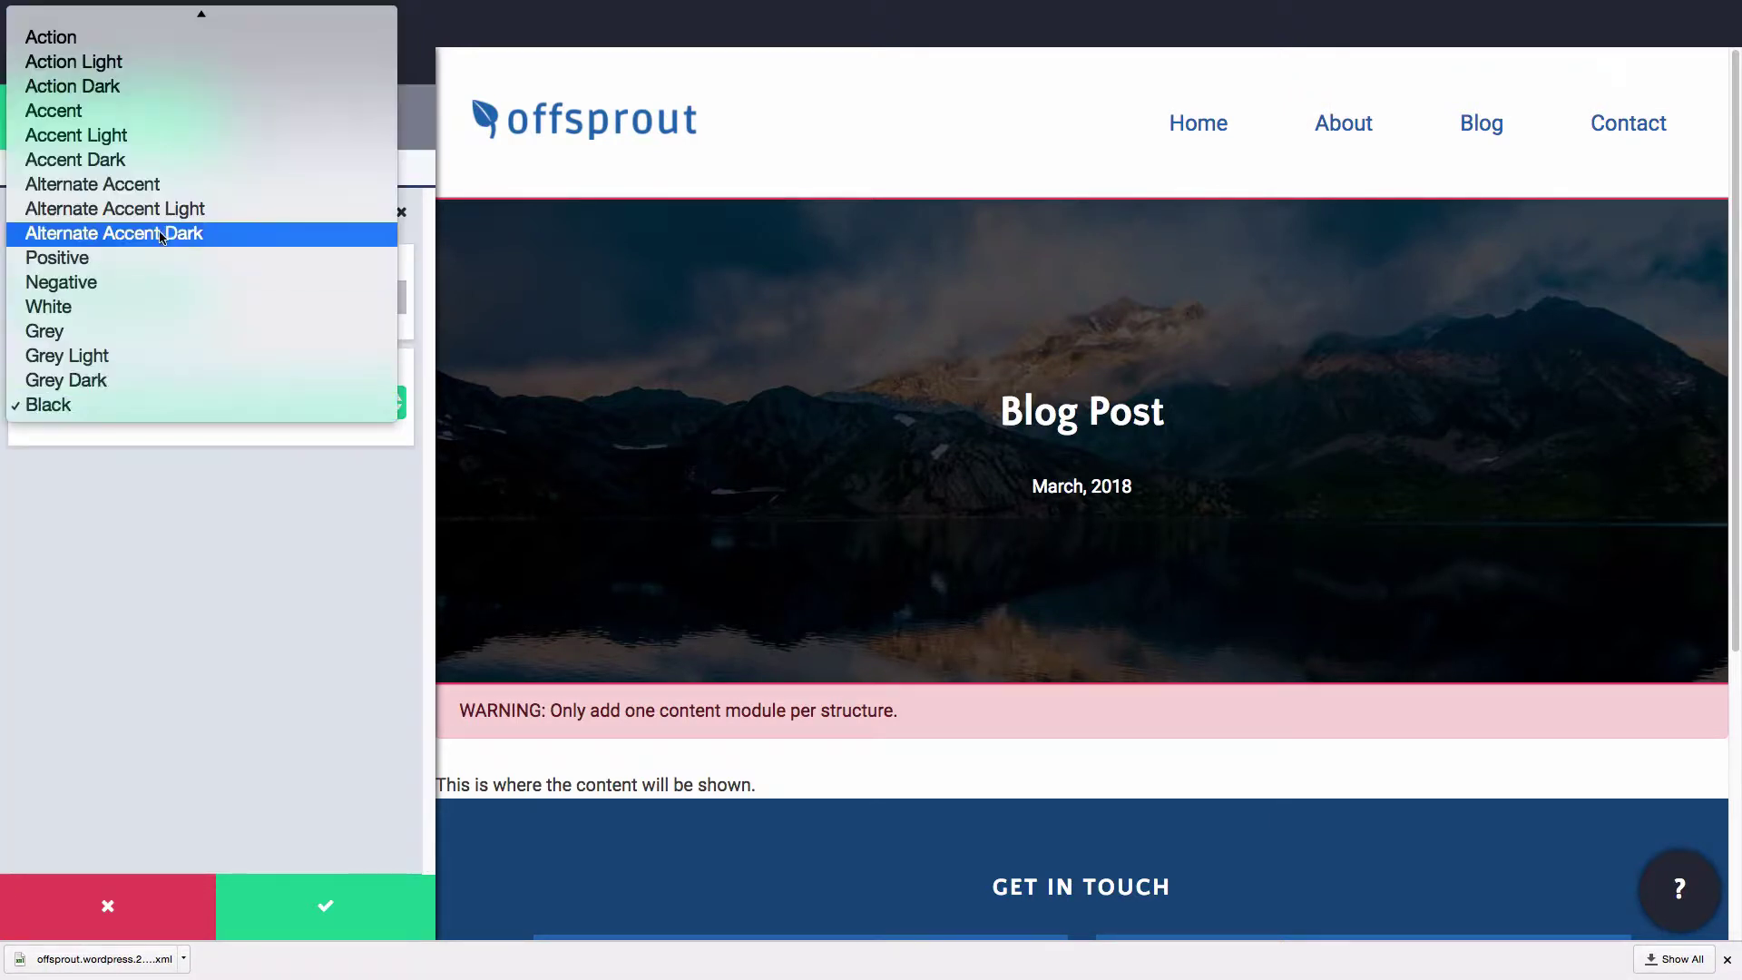
click(106, 107)
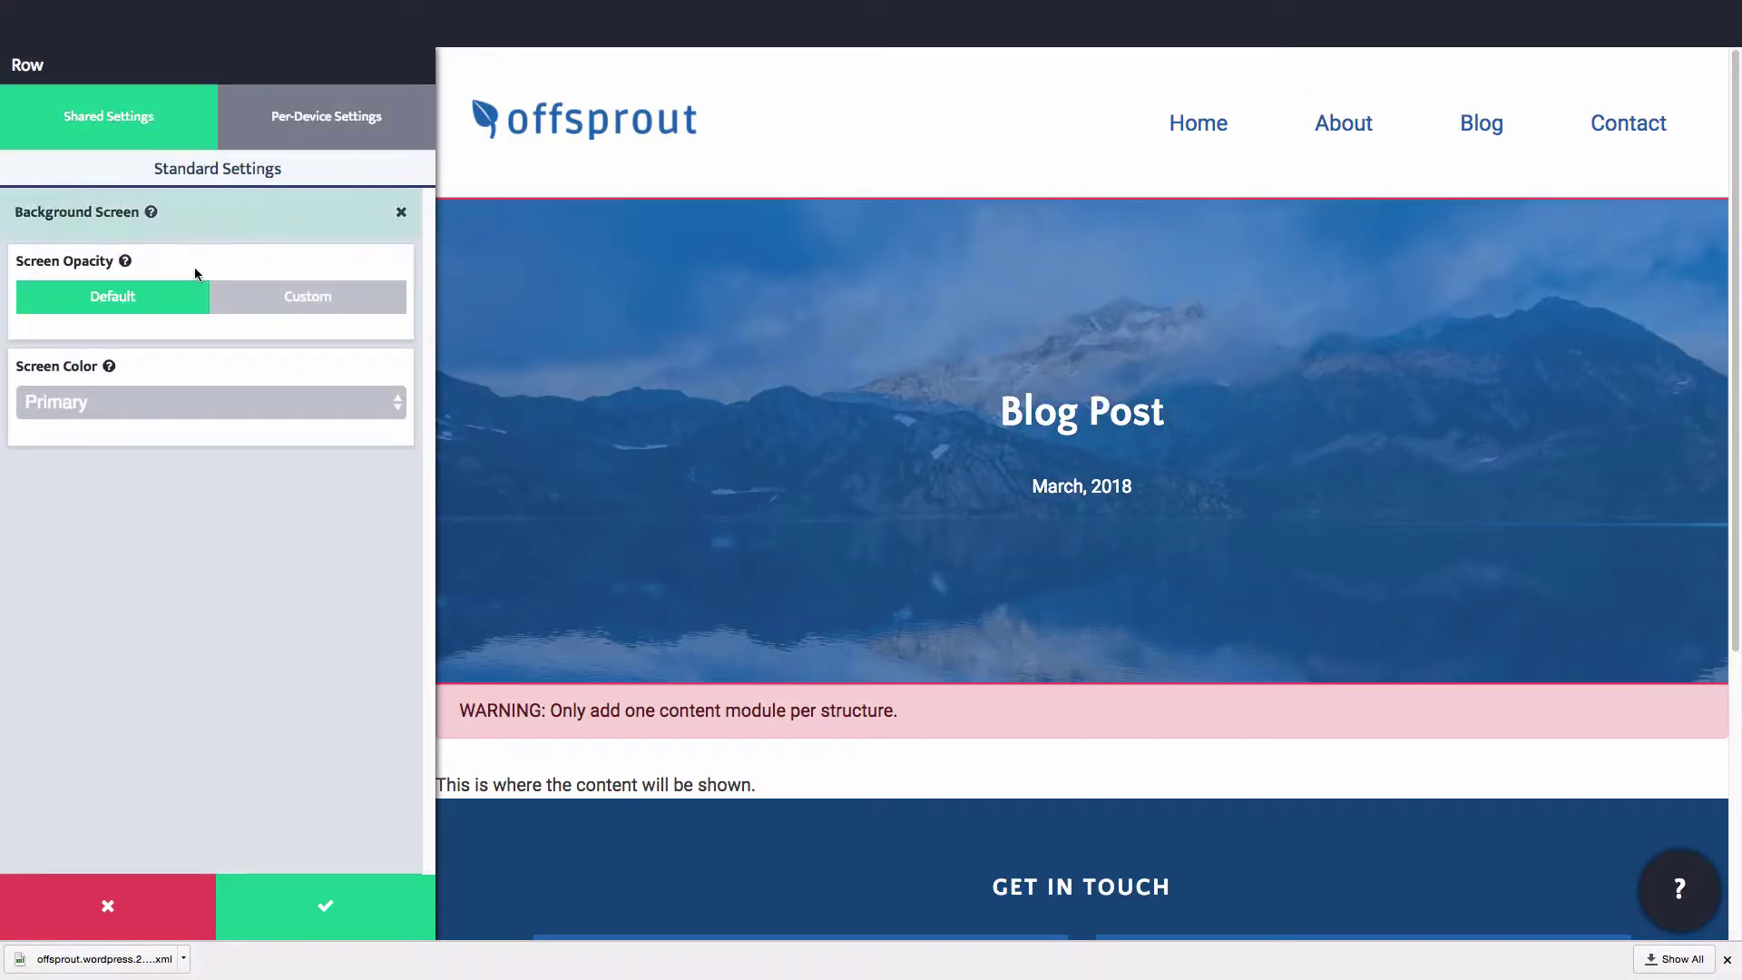
click(356, 916)
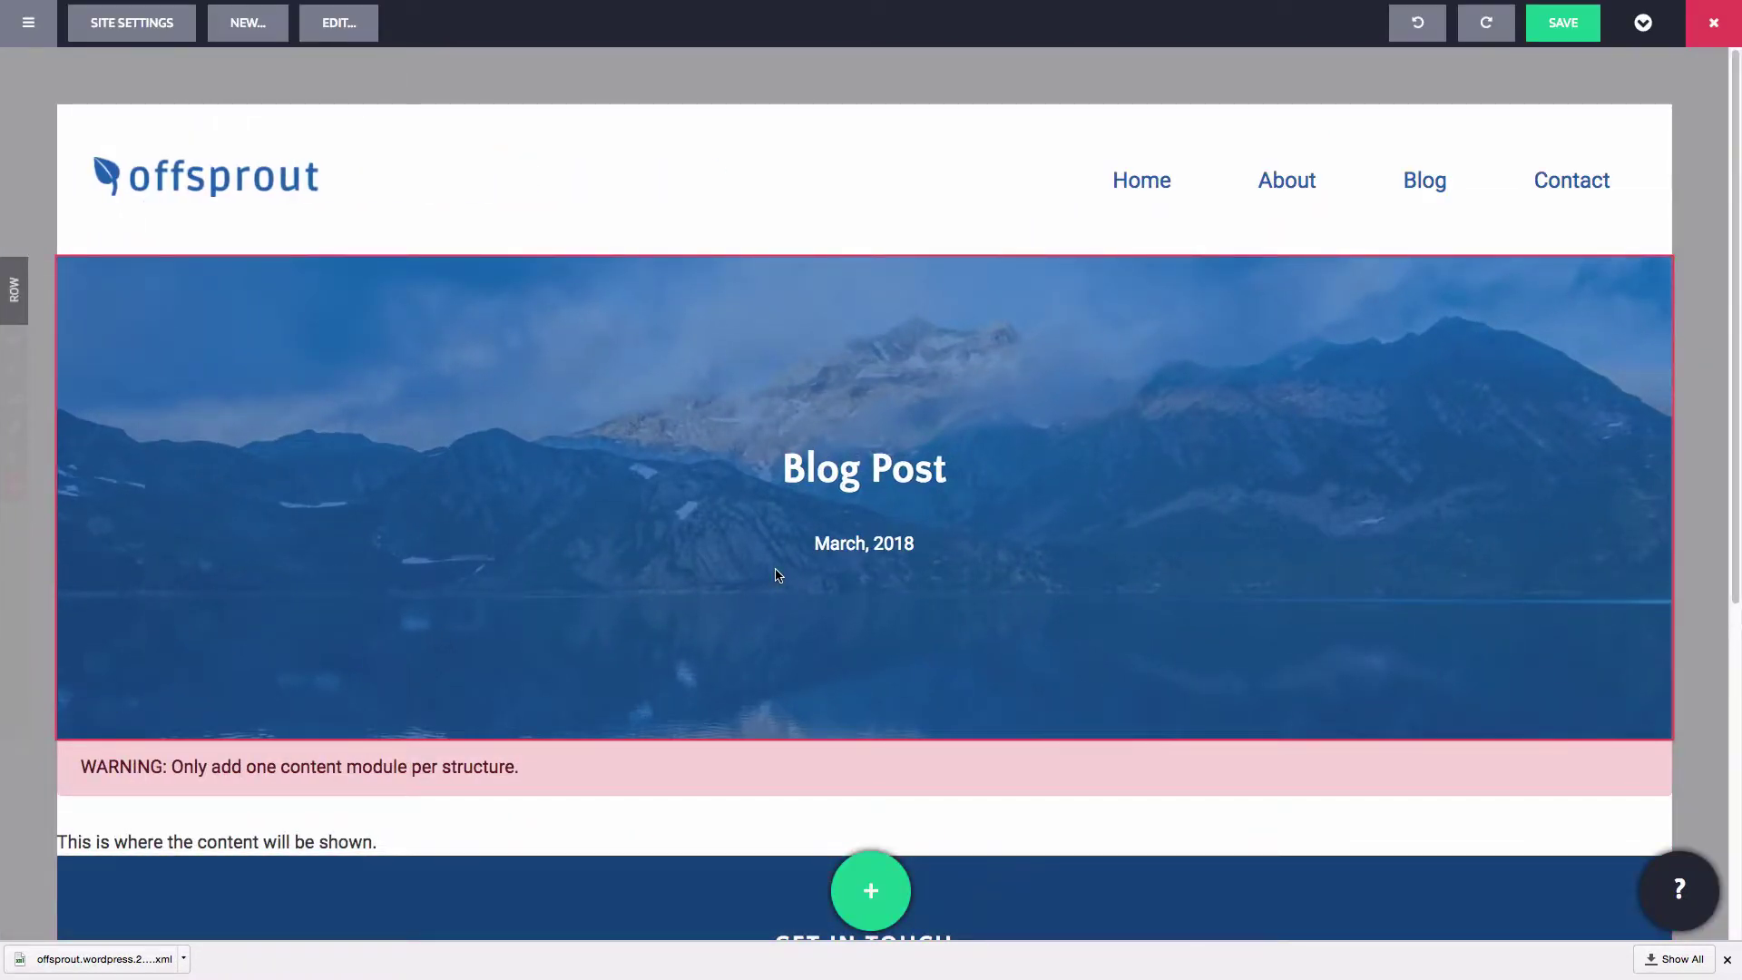
Add a centred H3 heading 'Schedule a Demo' to the right column.
click(872, 890)
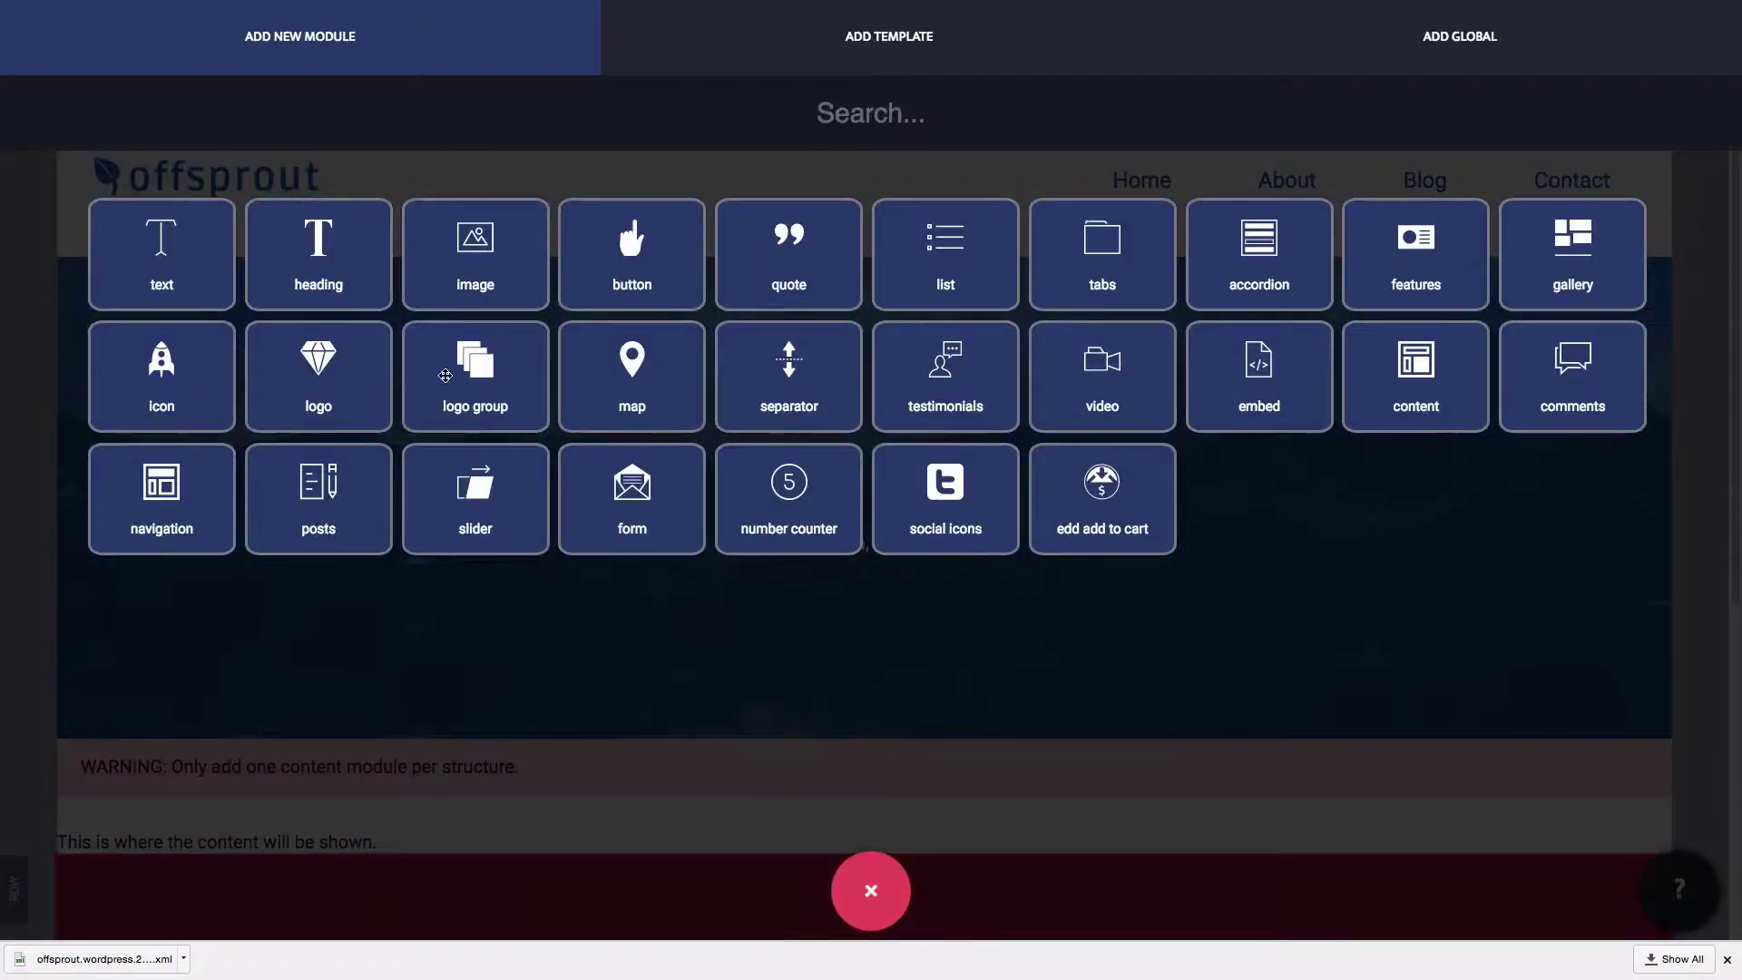
drag(363, 273, 1654, 793)
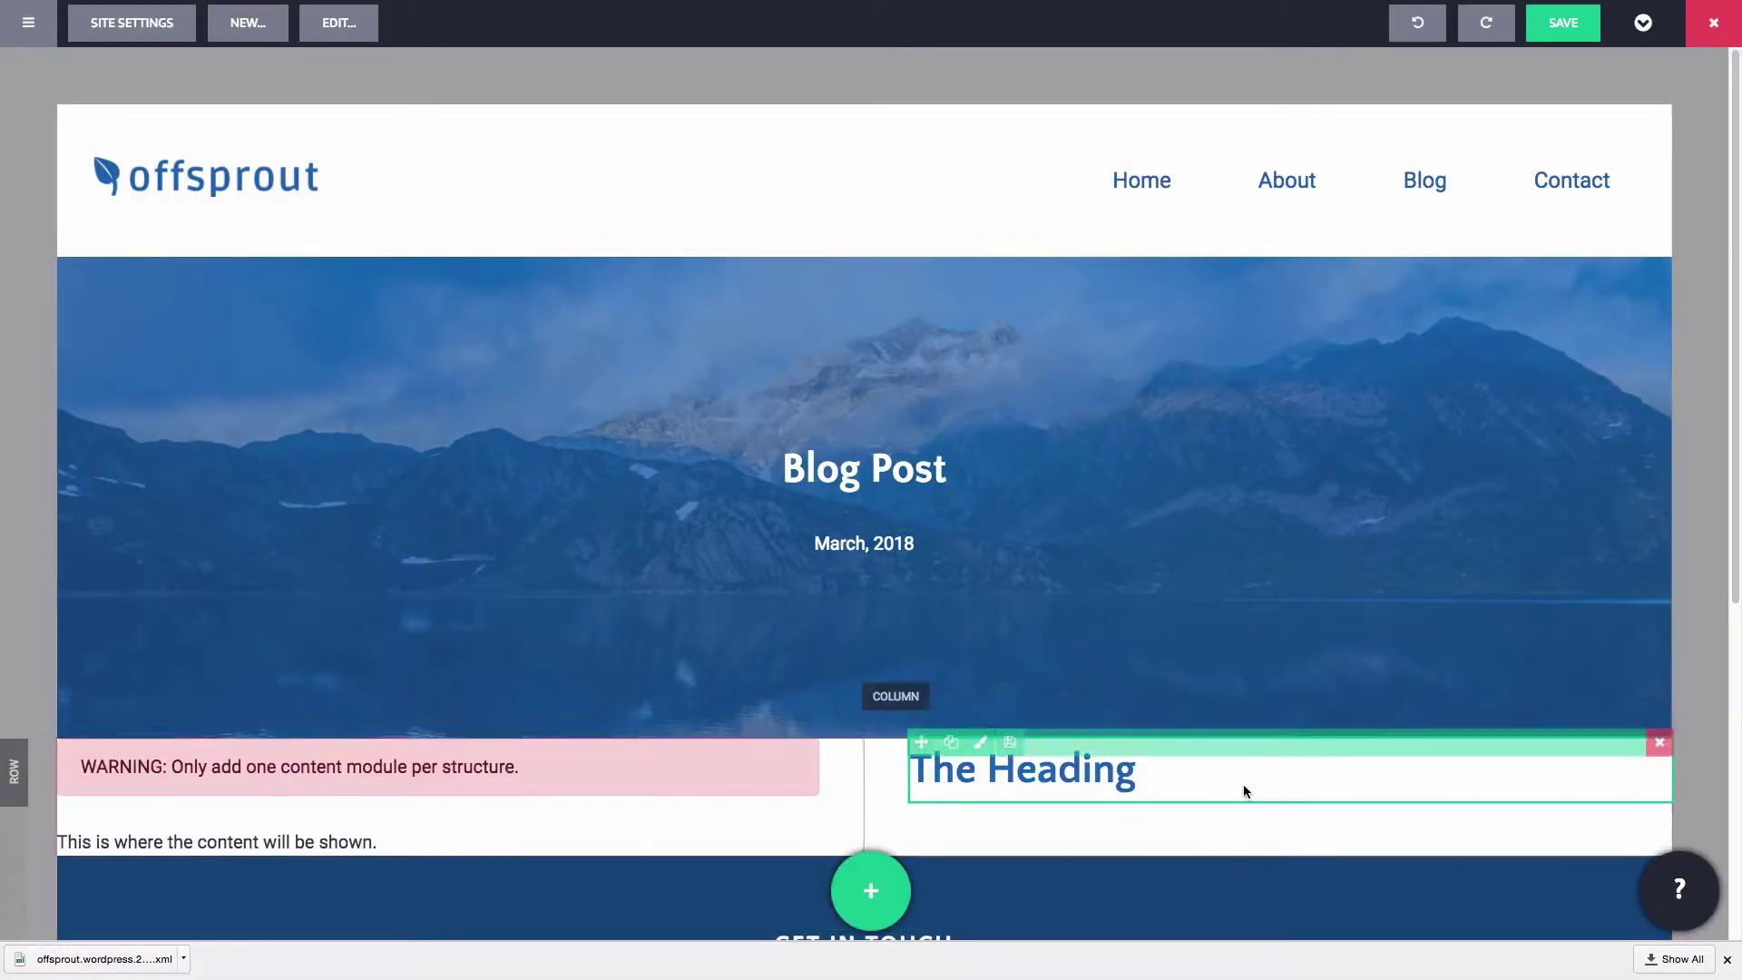
click(1051, 776)
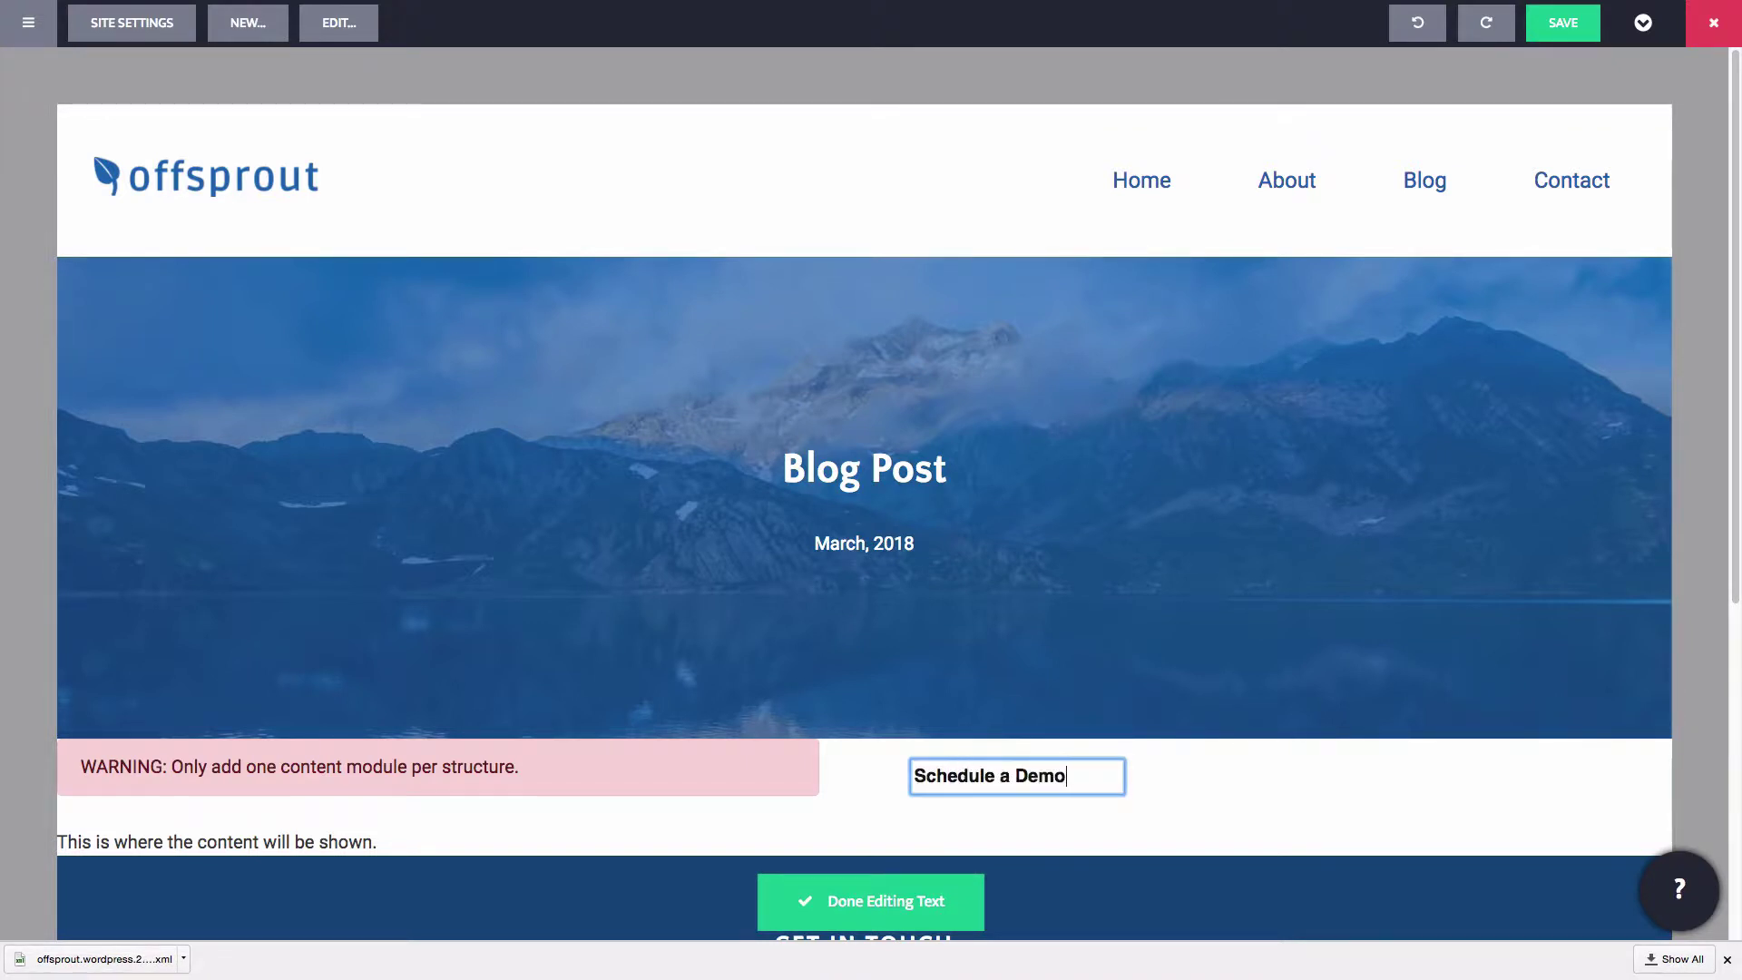
key(Return)
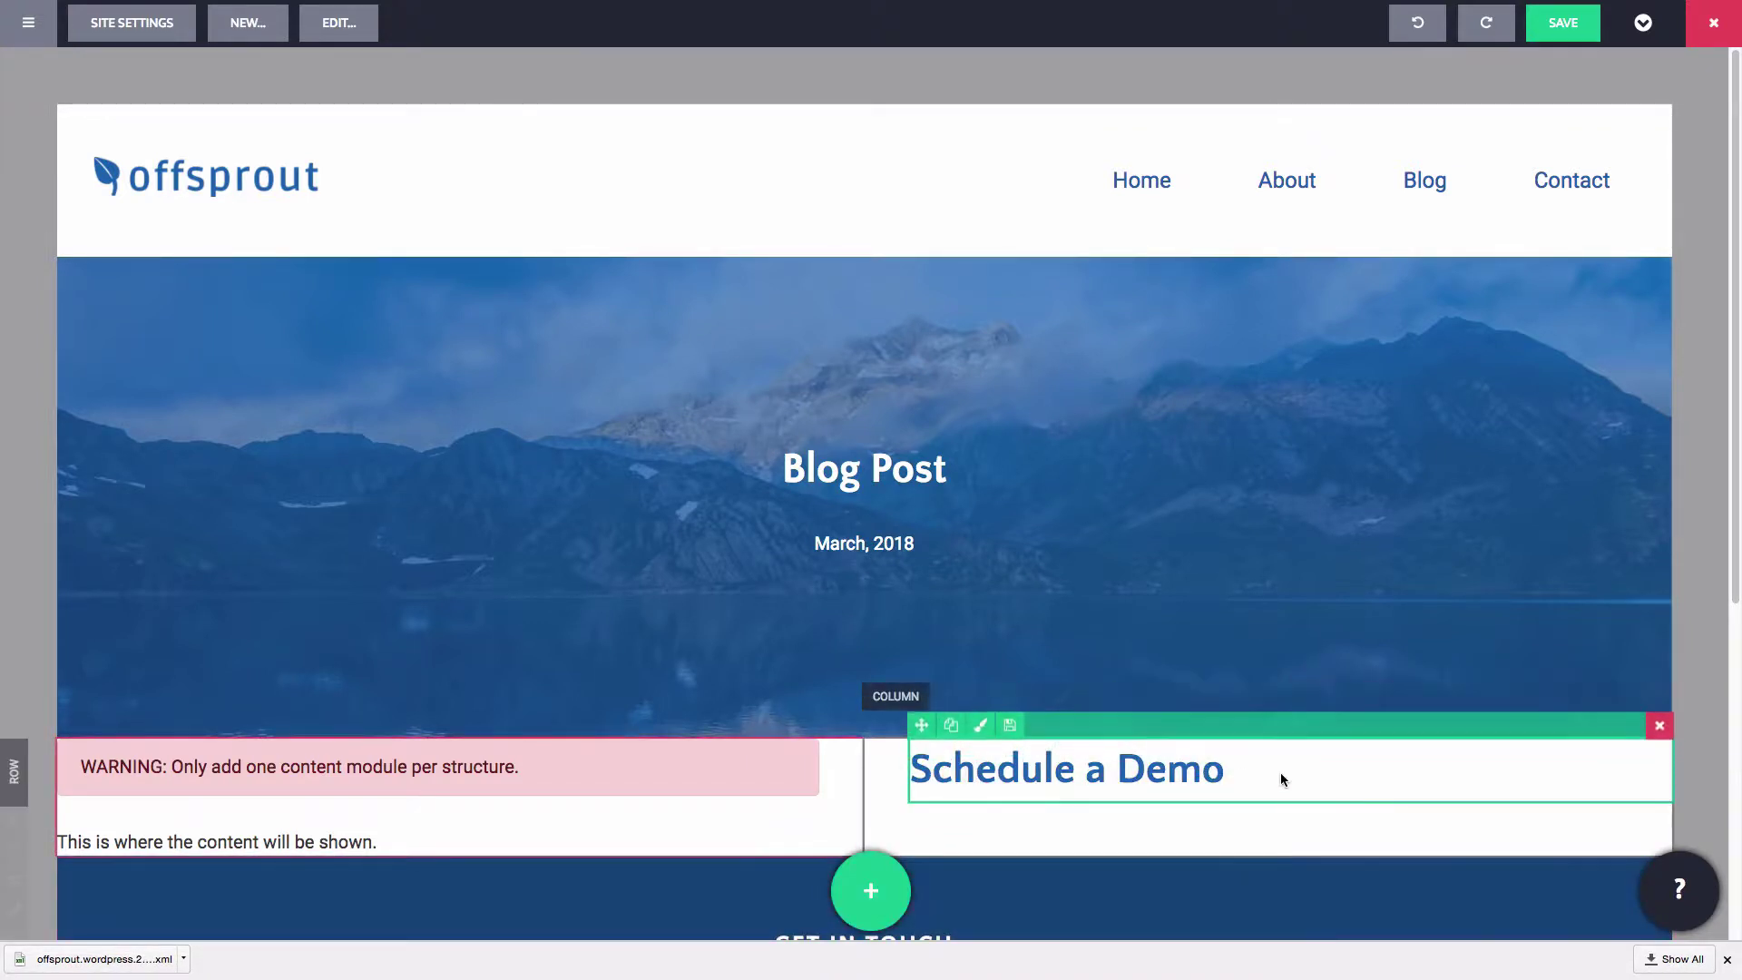
click(1281, 773)
click(210, 335)
click(210, 421)
click(211, 509)
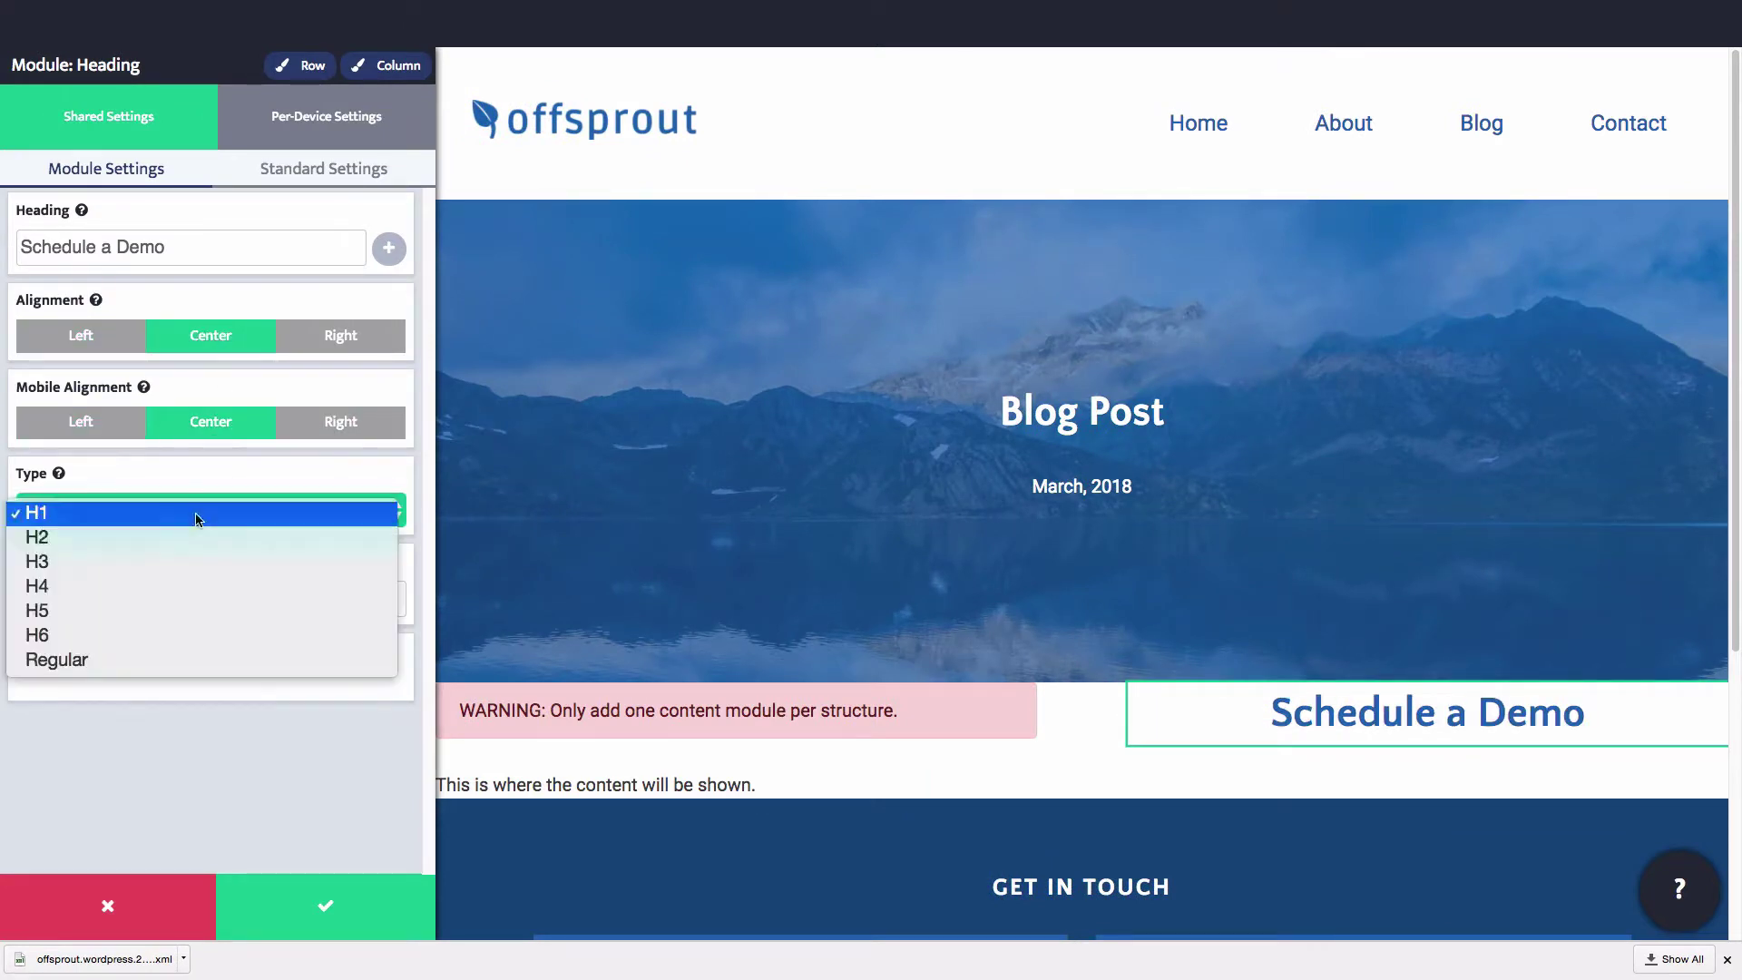
click(175, 562)
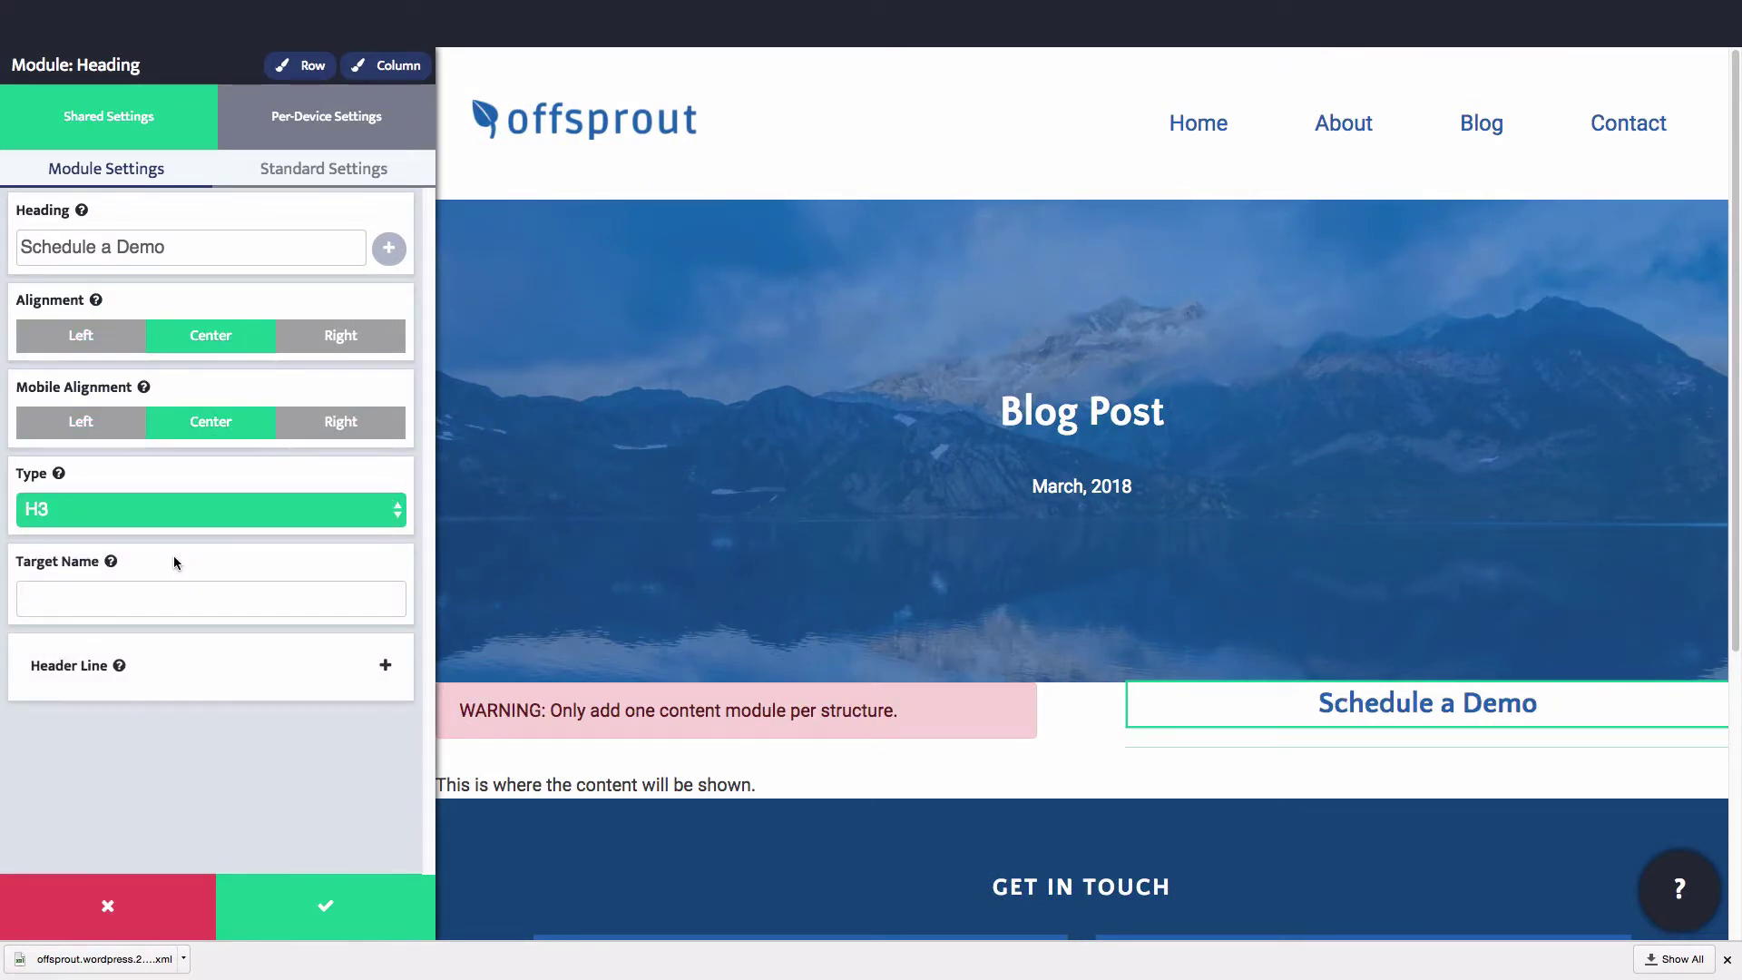
click(325, 906)
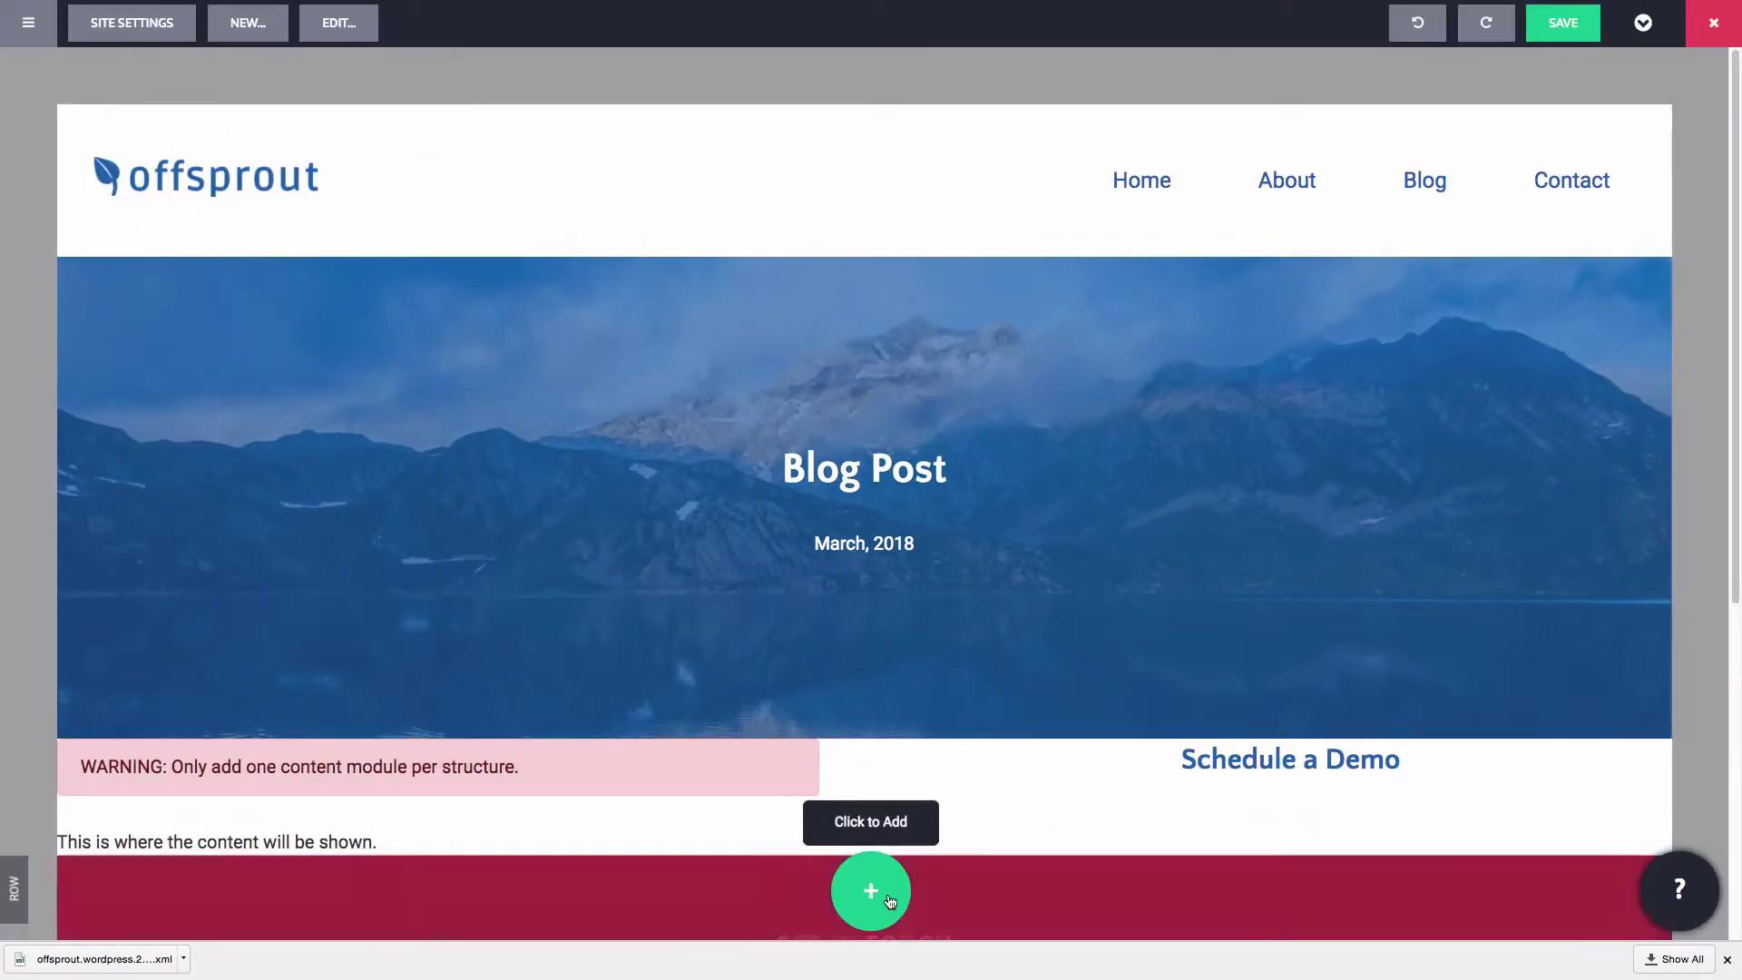
Add a button below the heading, stretched full width on desktop and mobile.
click(871, 890)
drag(632, 245, 1202, 769)
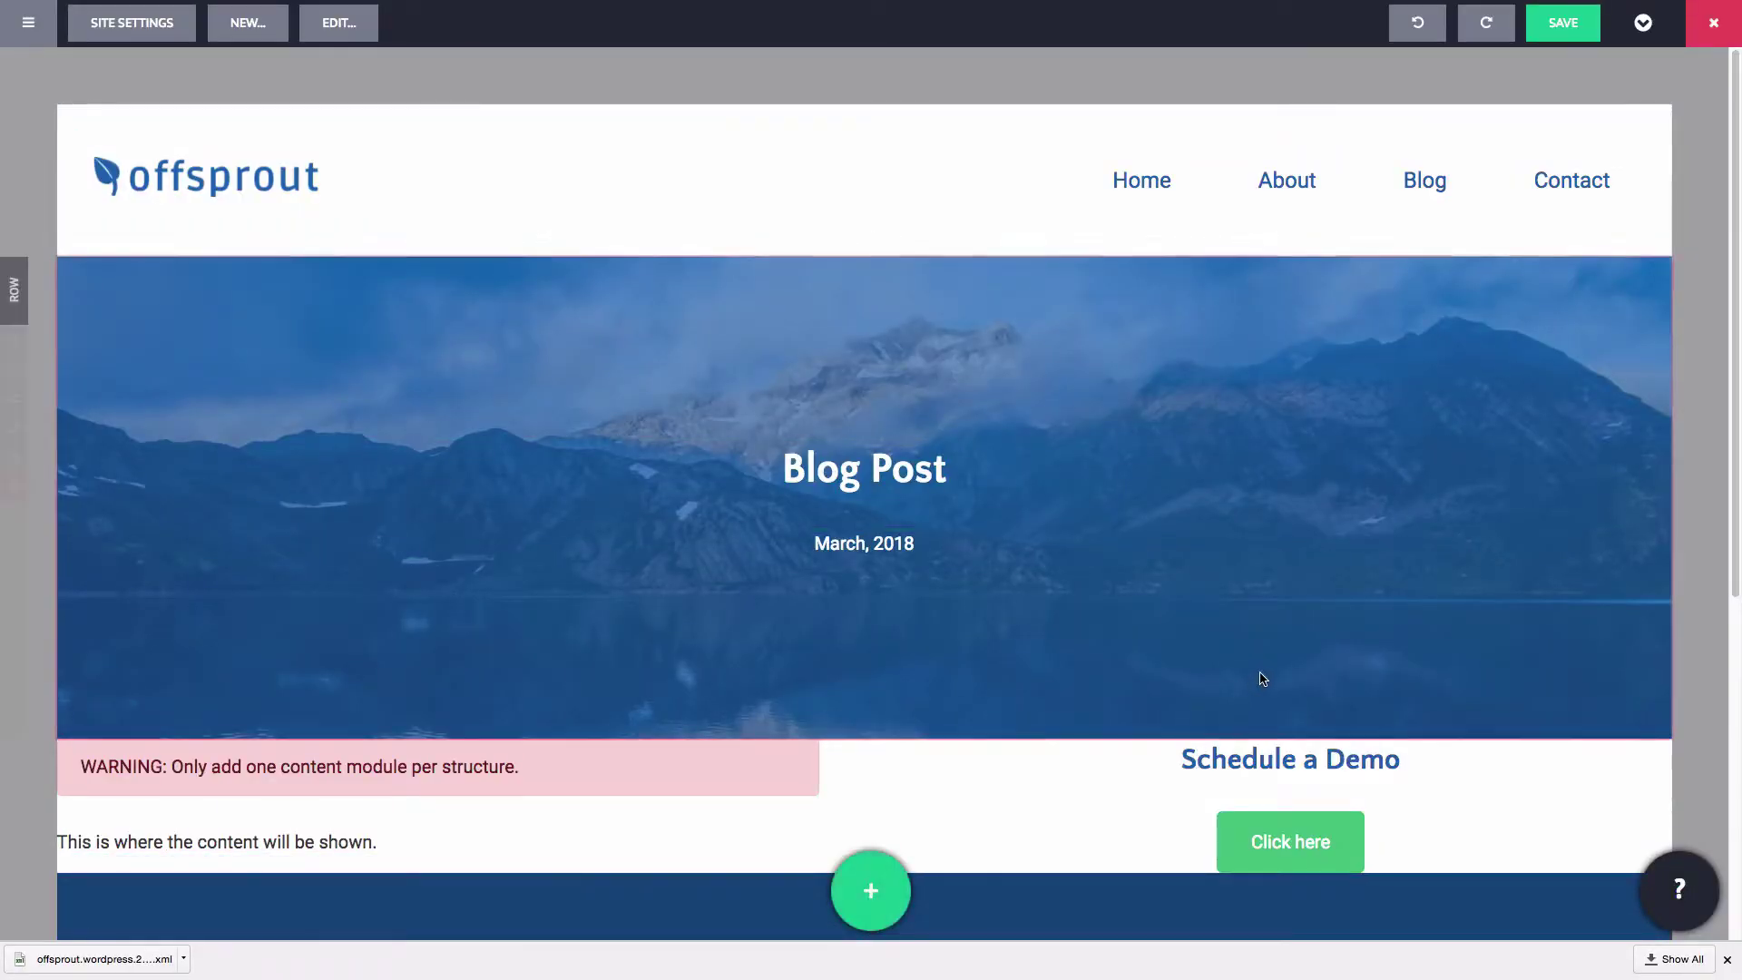
scroll(1271, 672, down, 1)
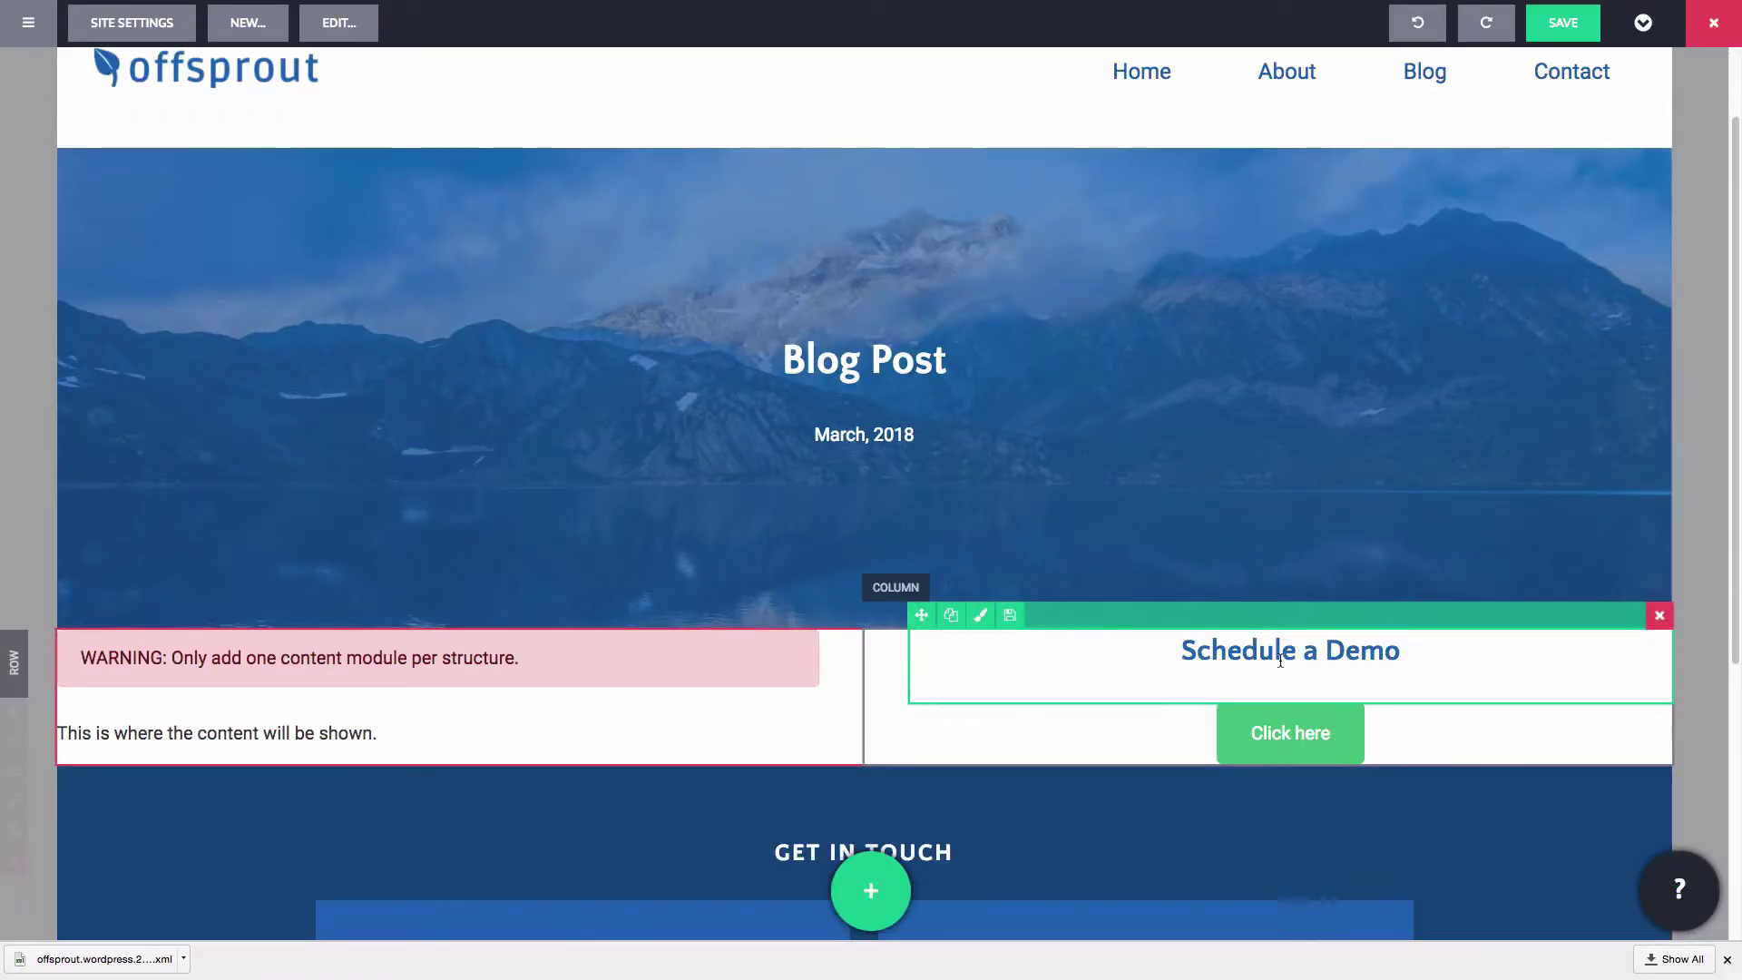
click(1389, 732)
click(308, 444)
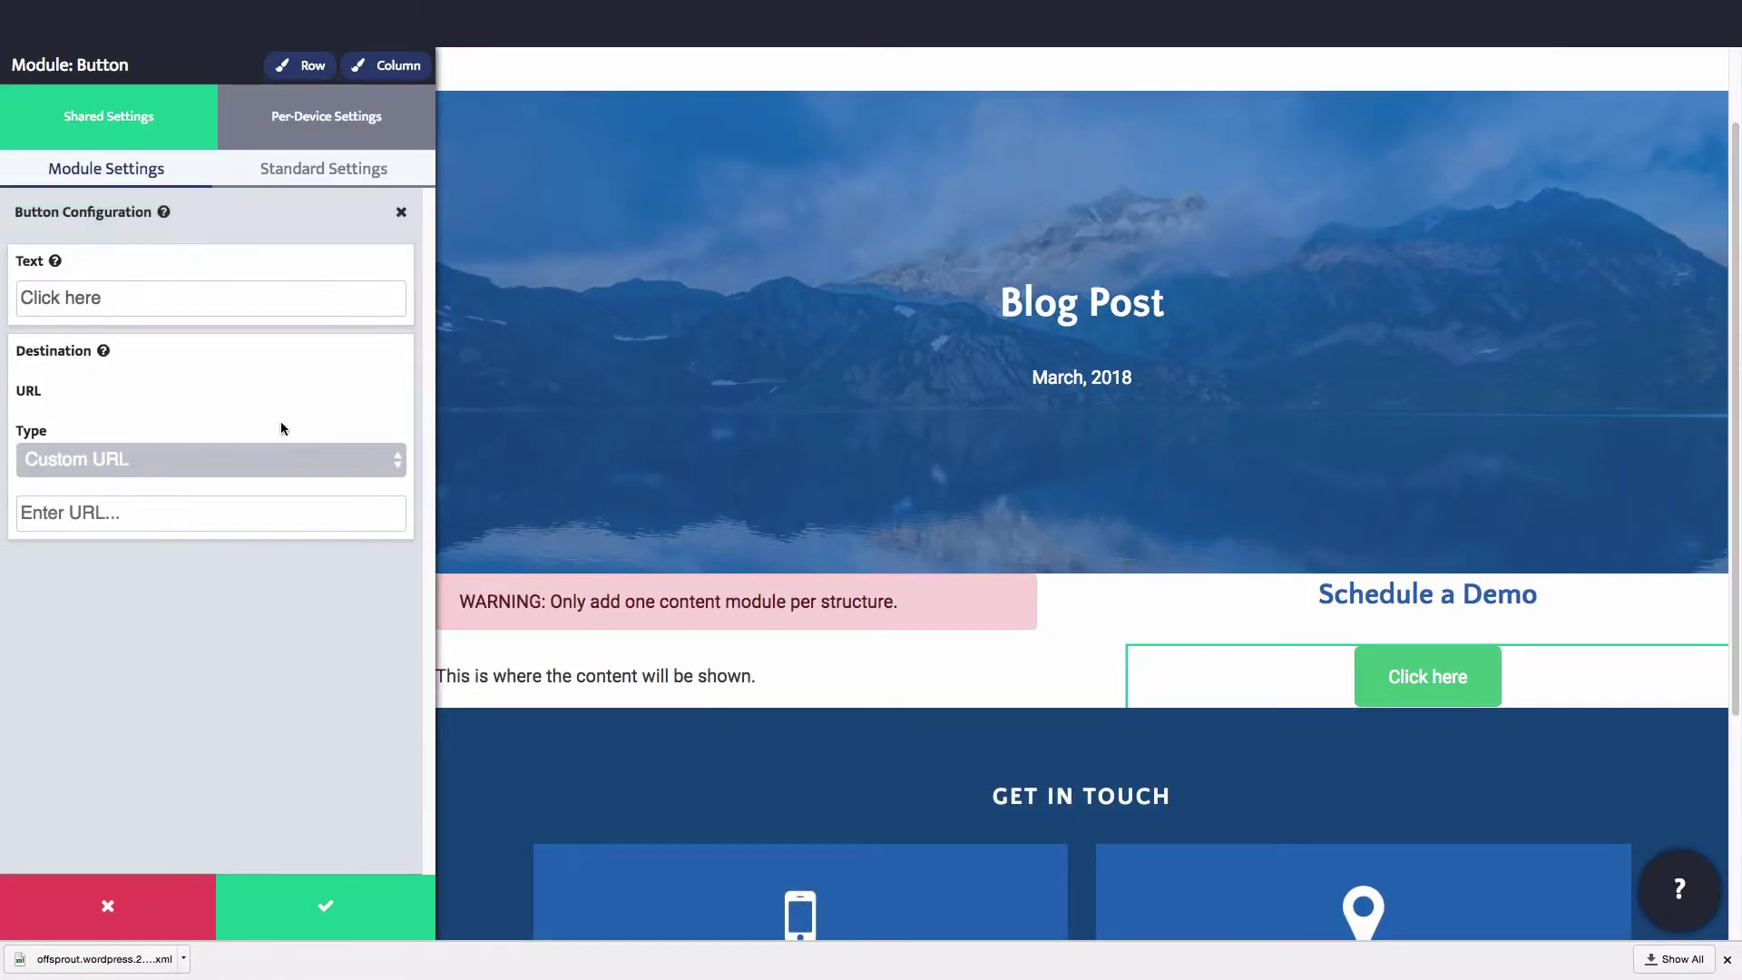
click(255, 216)
click(223, 553)
click(260, 296)
click(261, 384)
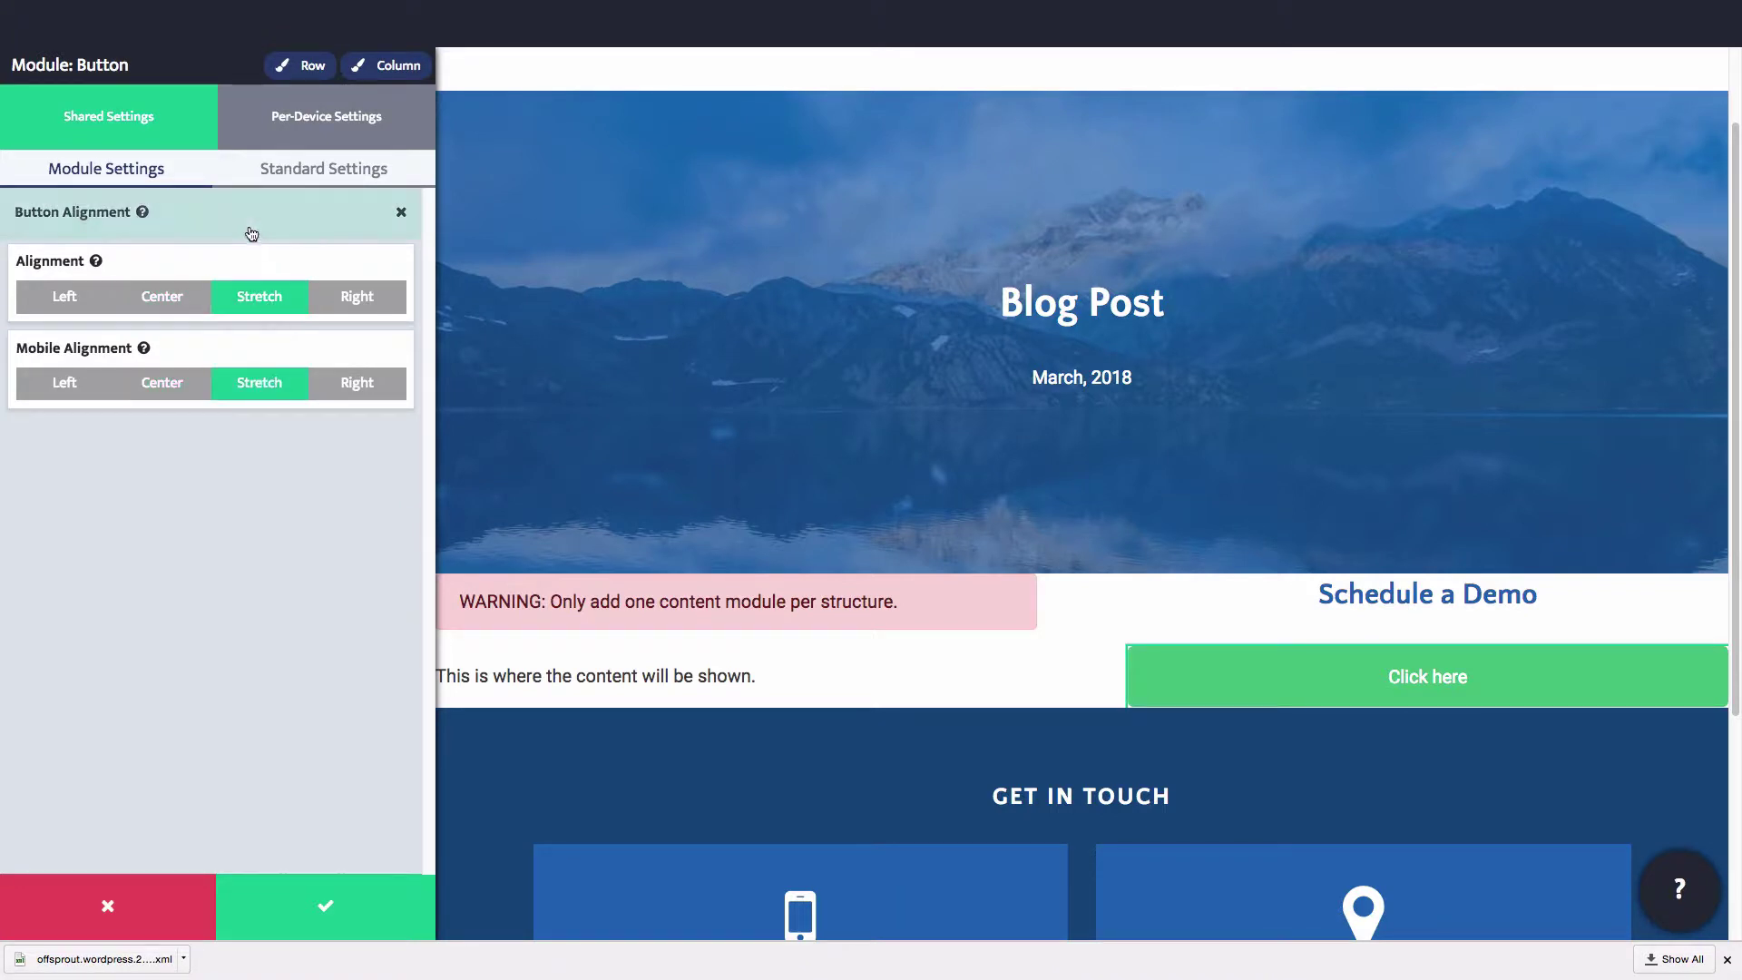
click(251, 228)
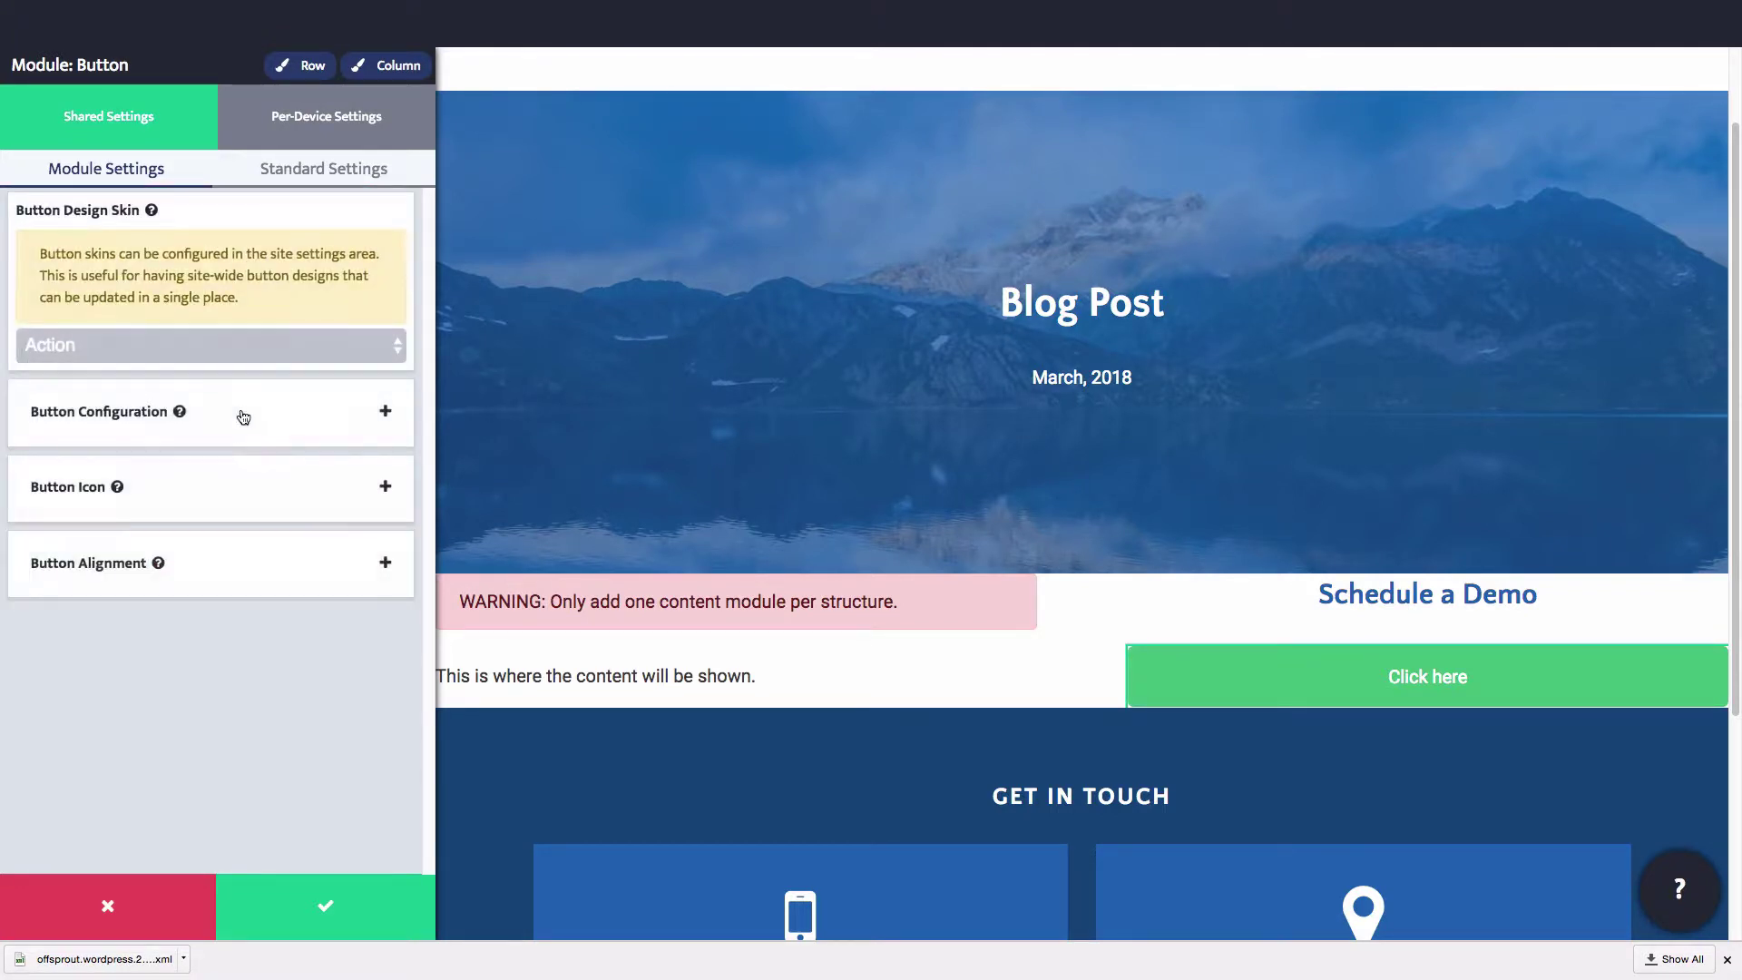
Change the button label to 'Schedule Demo' and save it.
click(236, 427)
triple_click(118, 307)
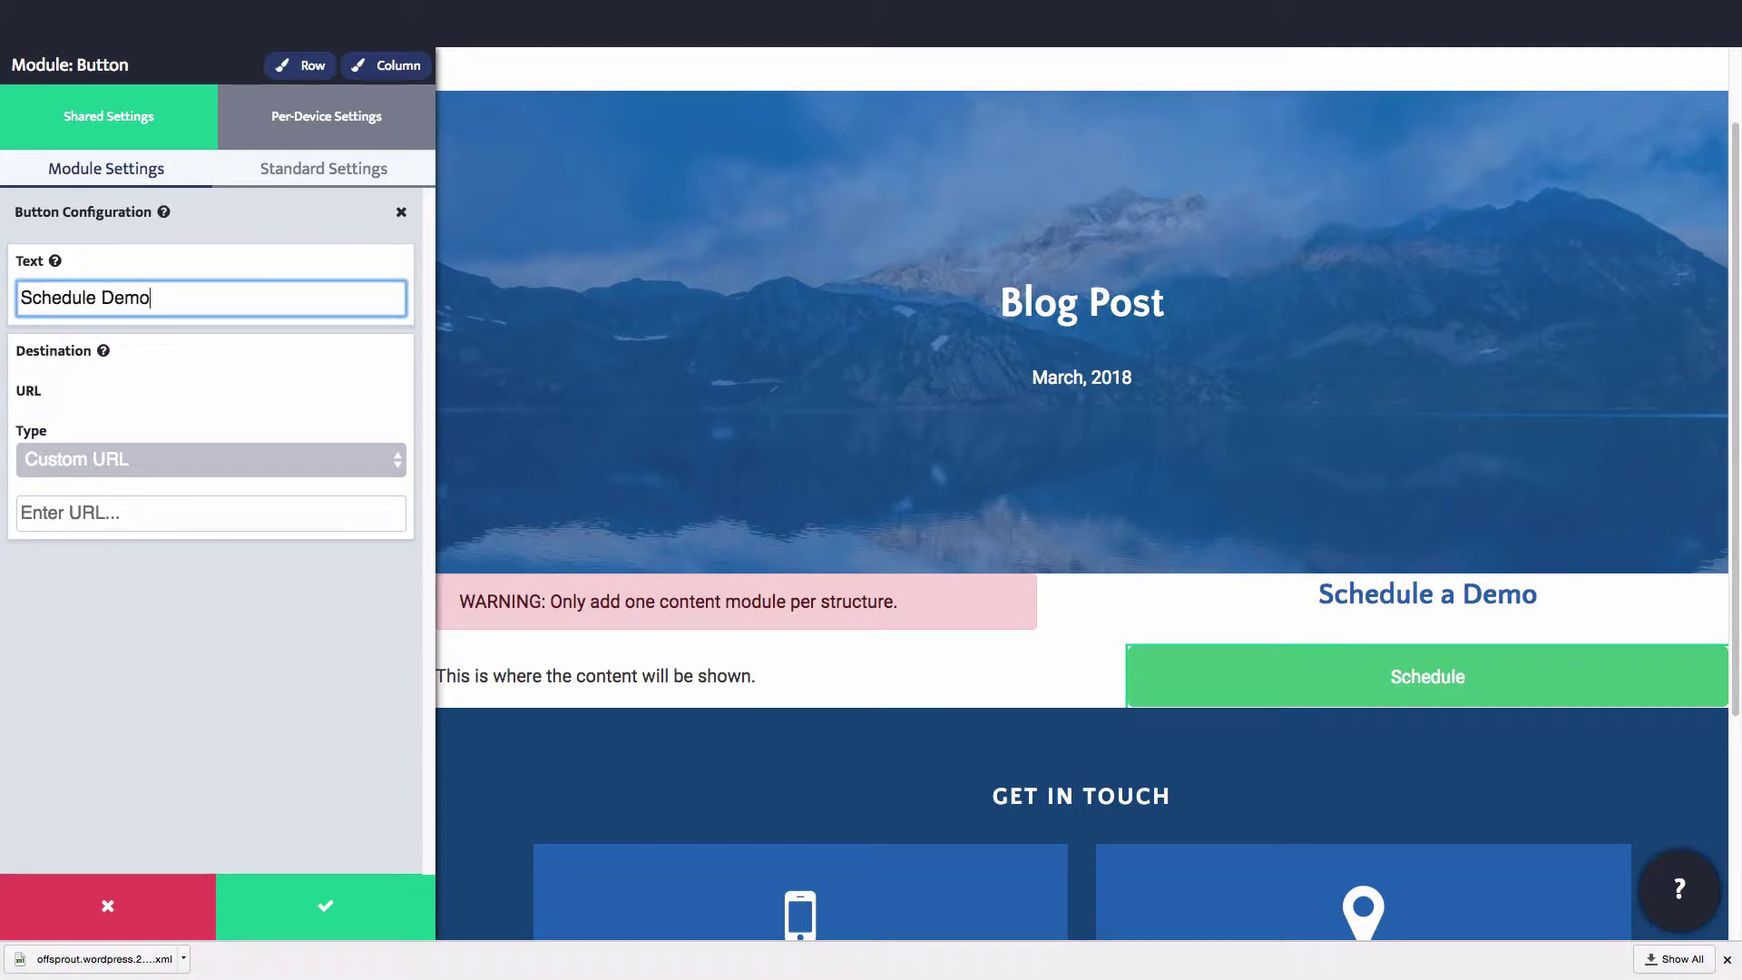
click(353, 903)
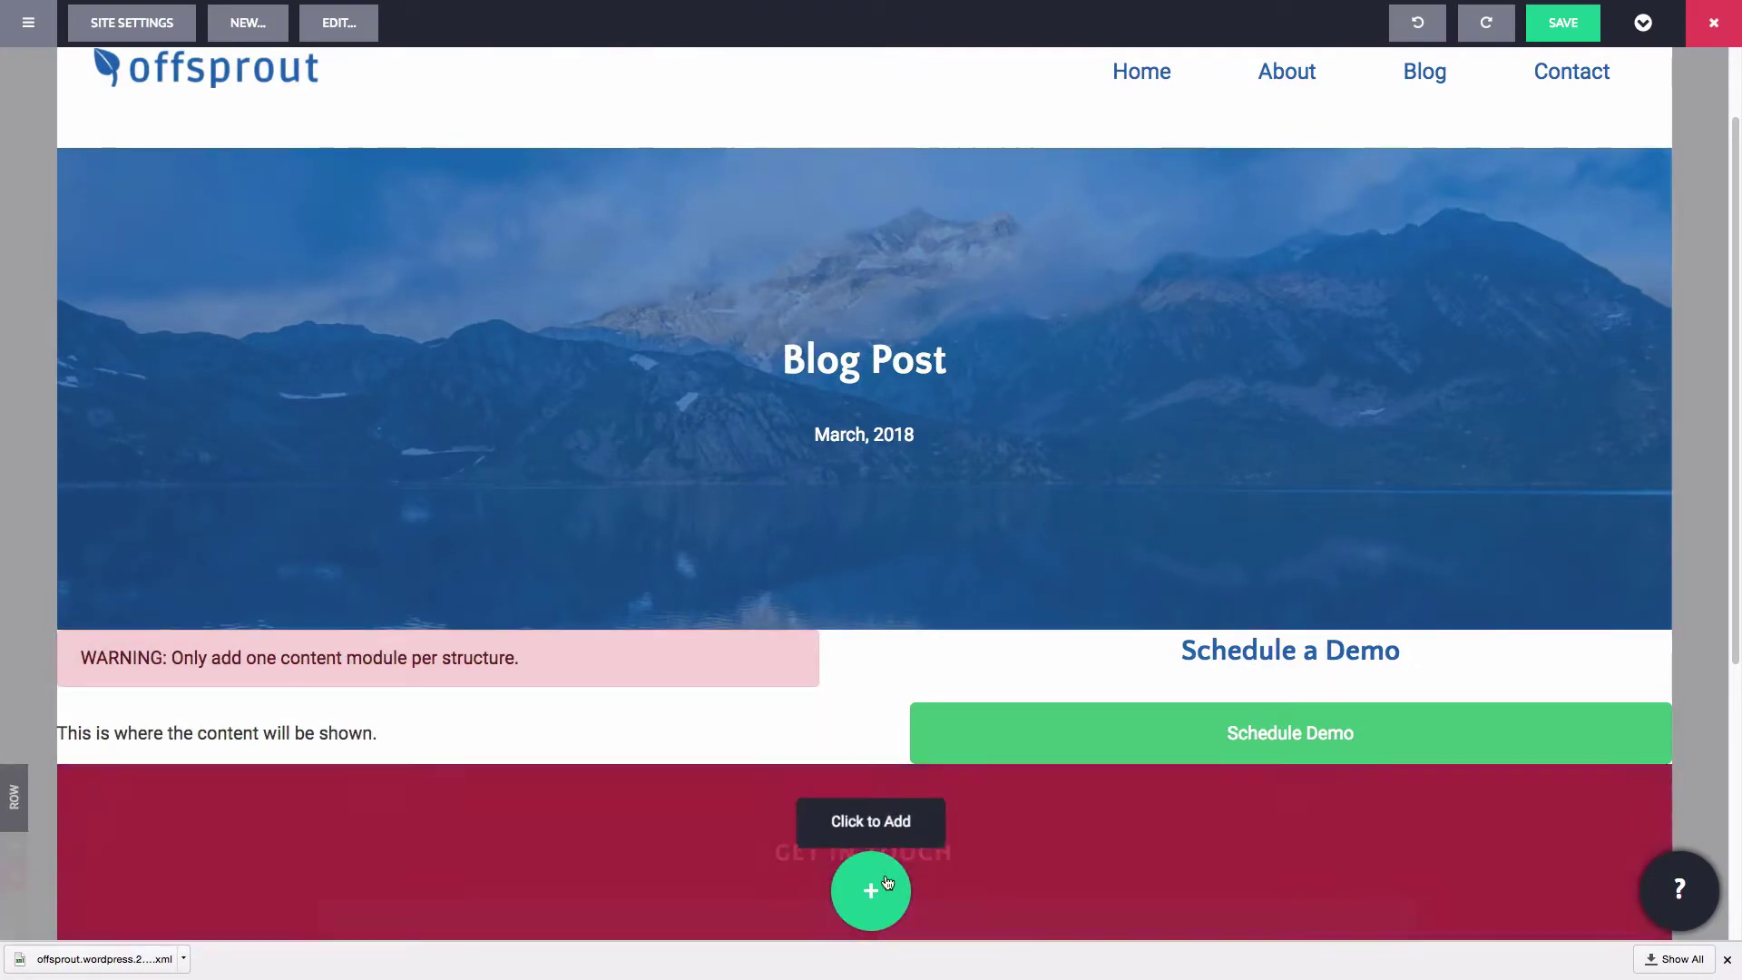
click(885, 884)
Place the quote-box Testimonials template under the Schedule Demo button.
click(845, 55)
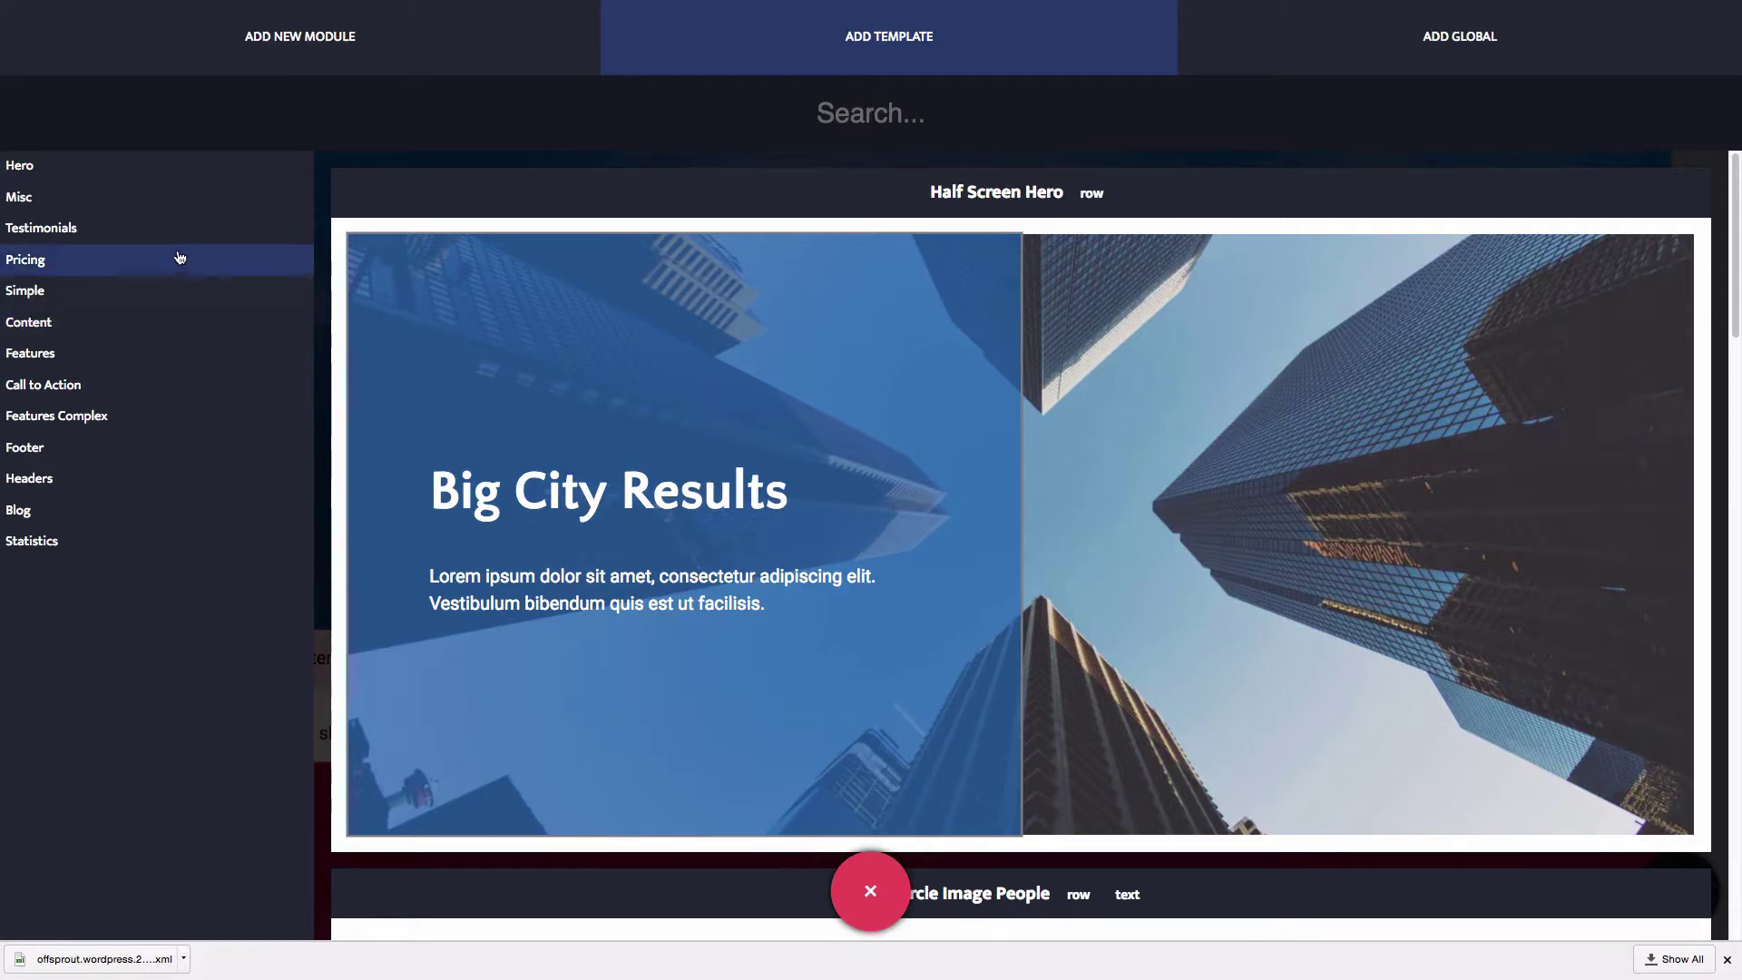
click(175, 229)
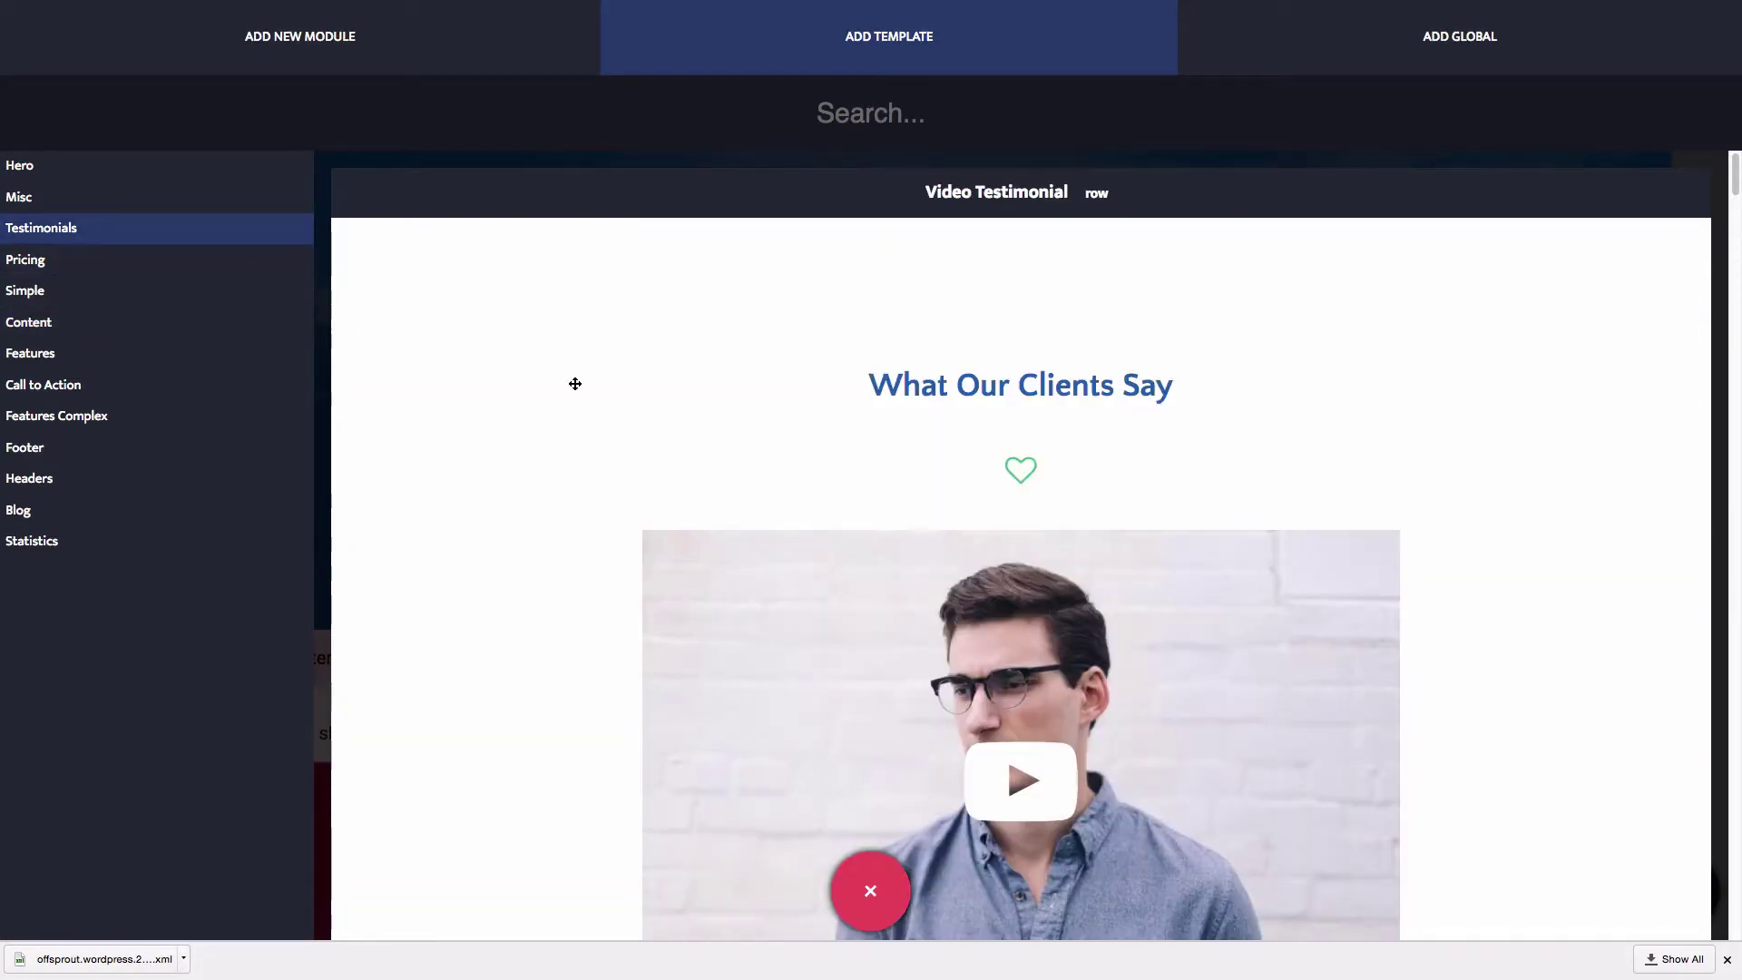
scroll(560, 420, down, 15)
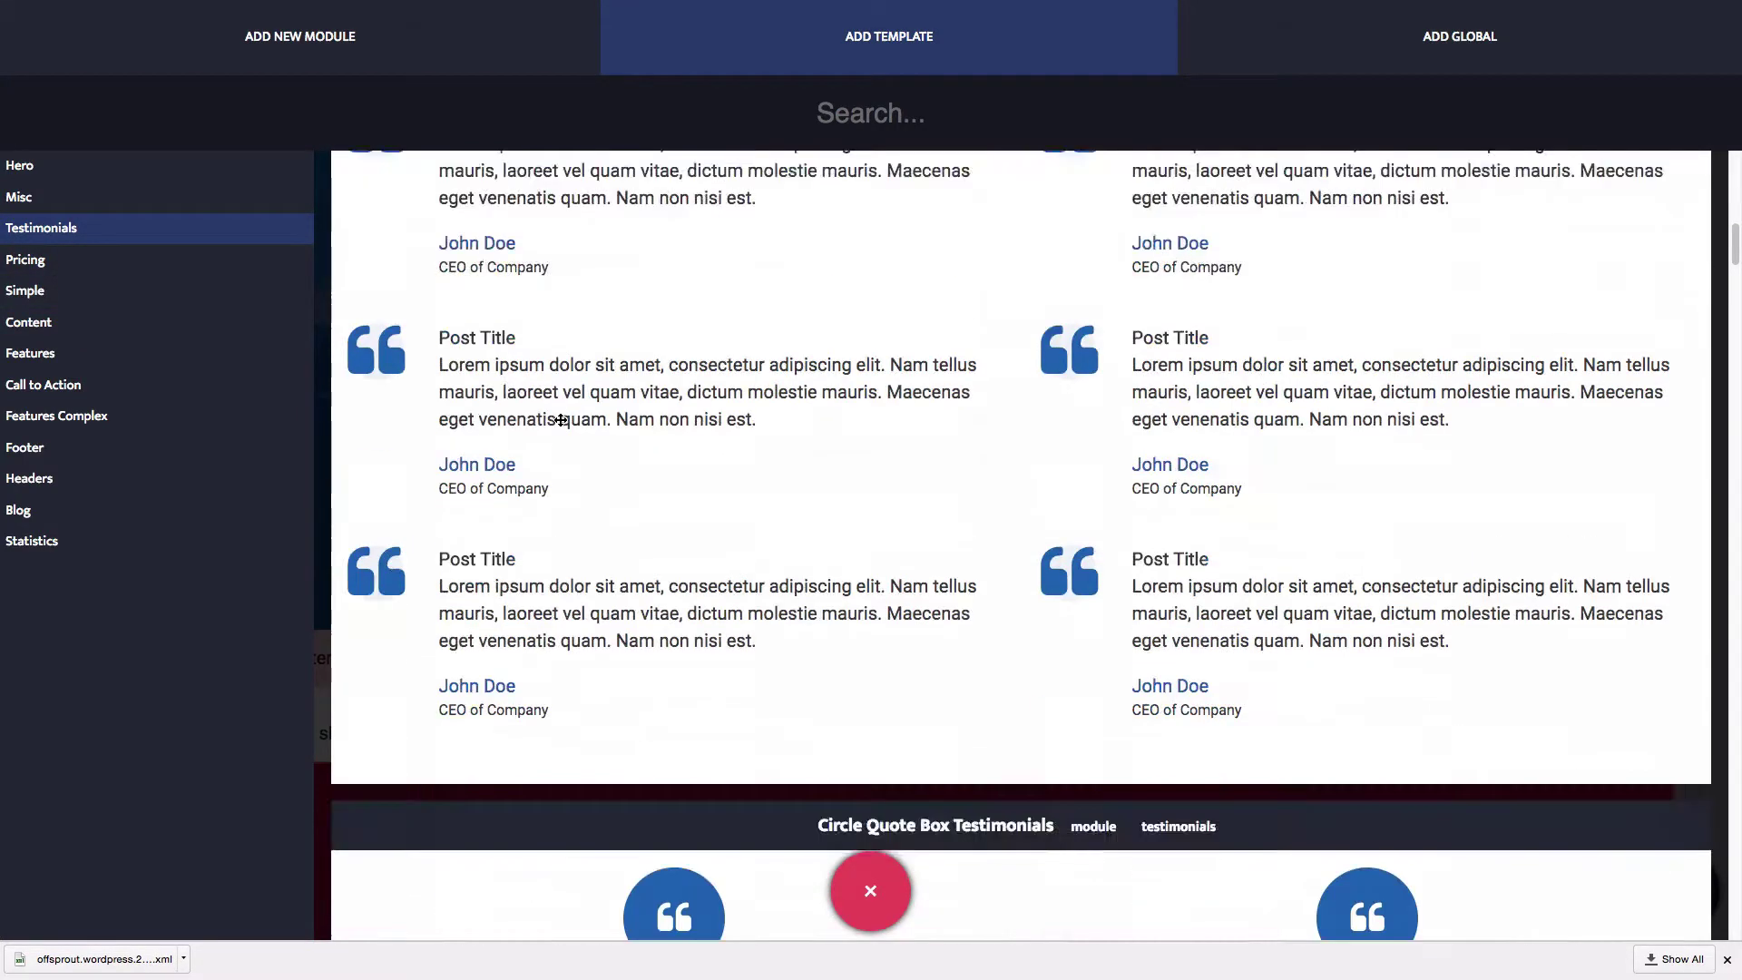
scroll(561, 420, down, 4)
scroll(563, 416, down, 10)
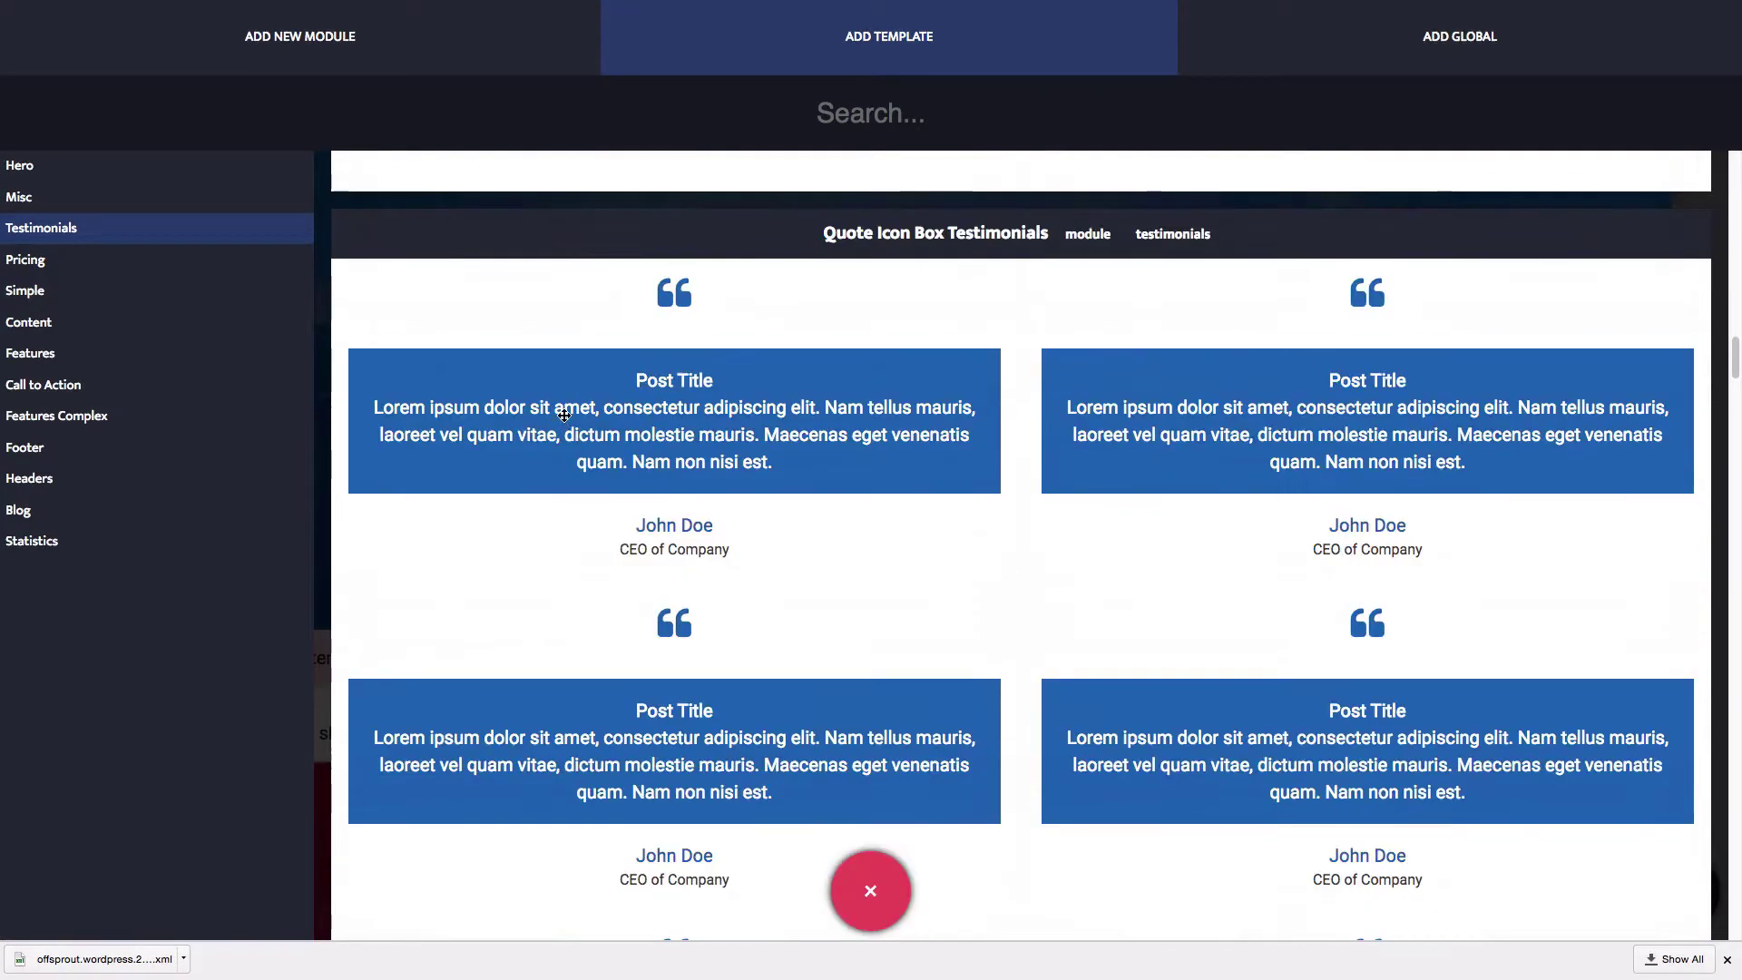
scroll(564, 415, down, 1)
drag(765, 315, 1341, 735)
scroll(1323, 563, down, 3)
scroll(1323, 563, down, 1)
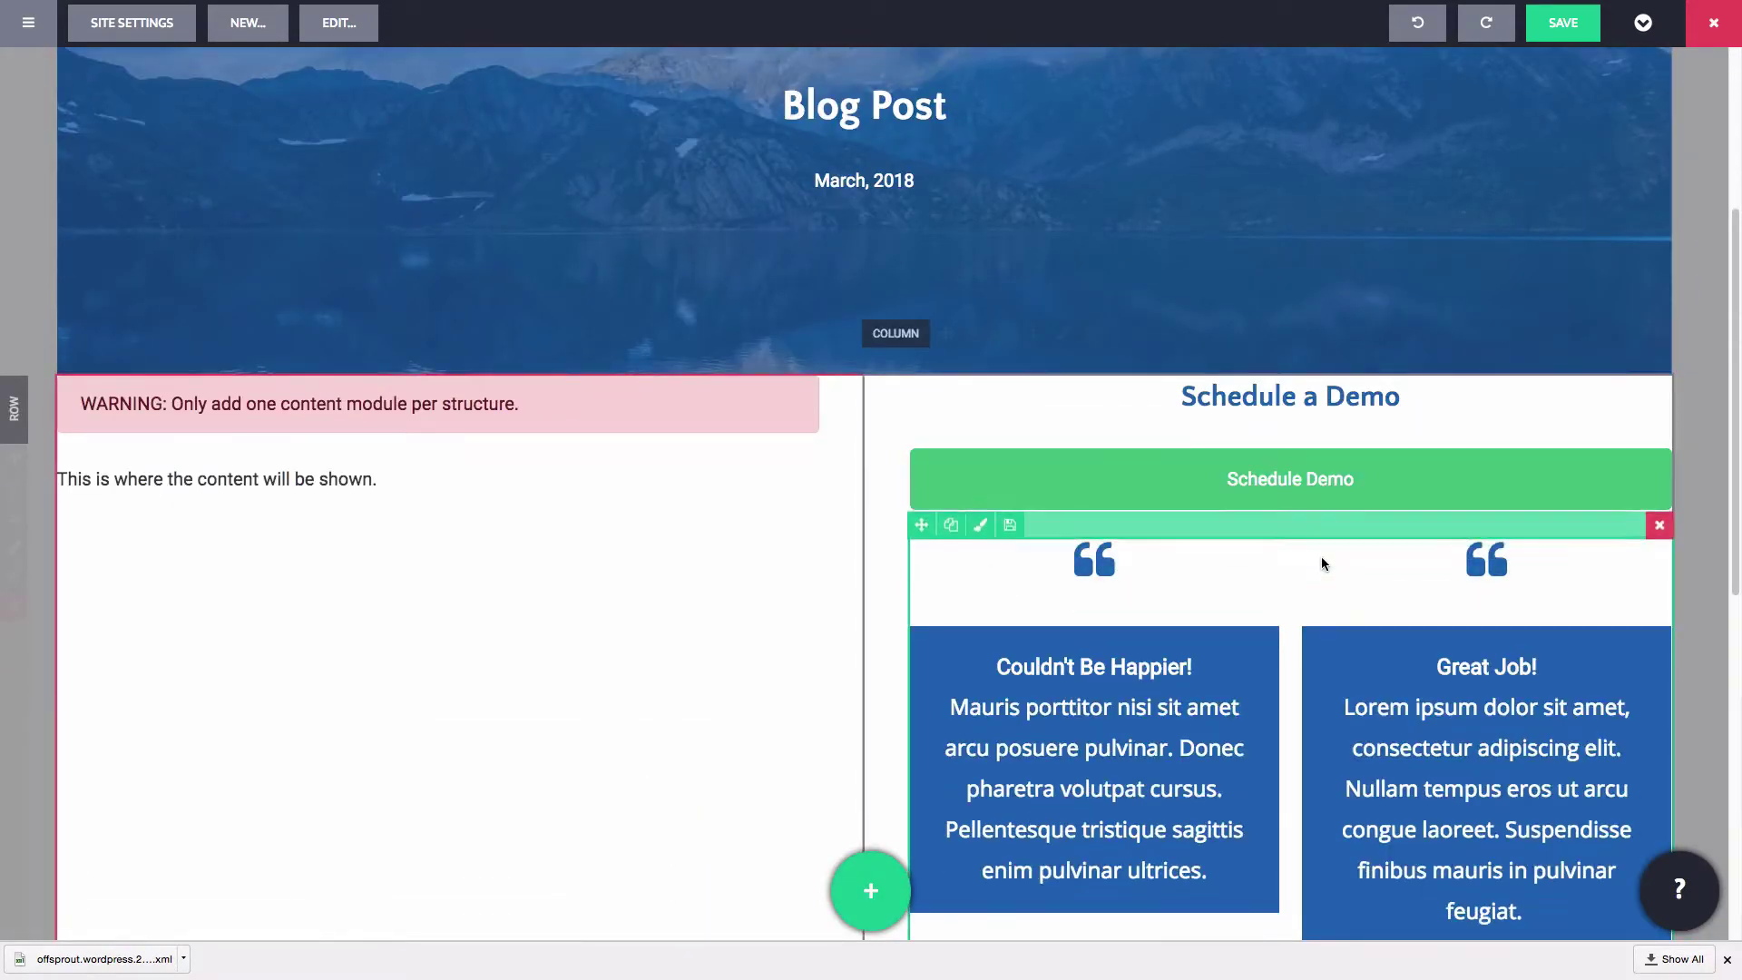
Add a Separator module, found by searching 'sep', under the Schedule Demo button.
click(869, 888)
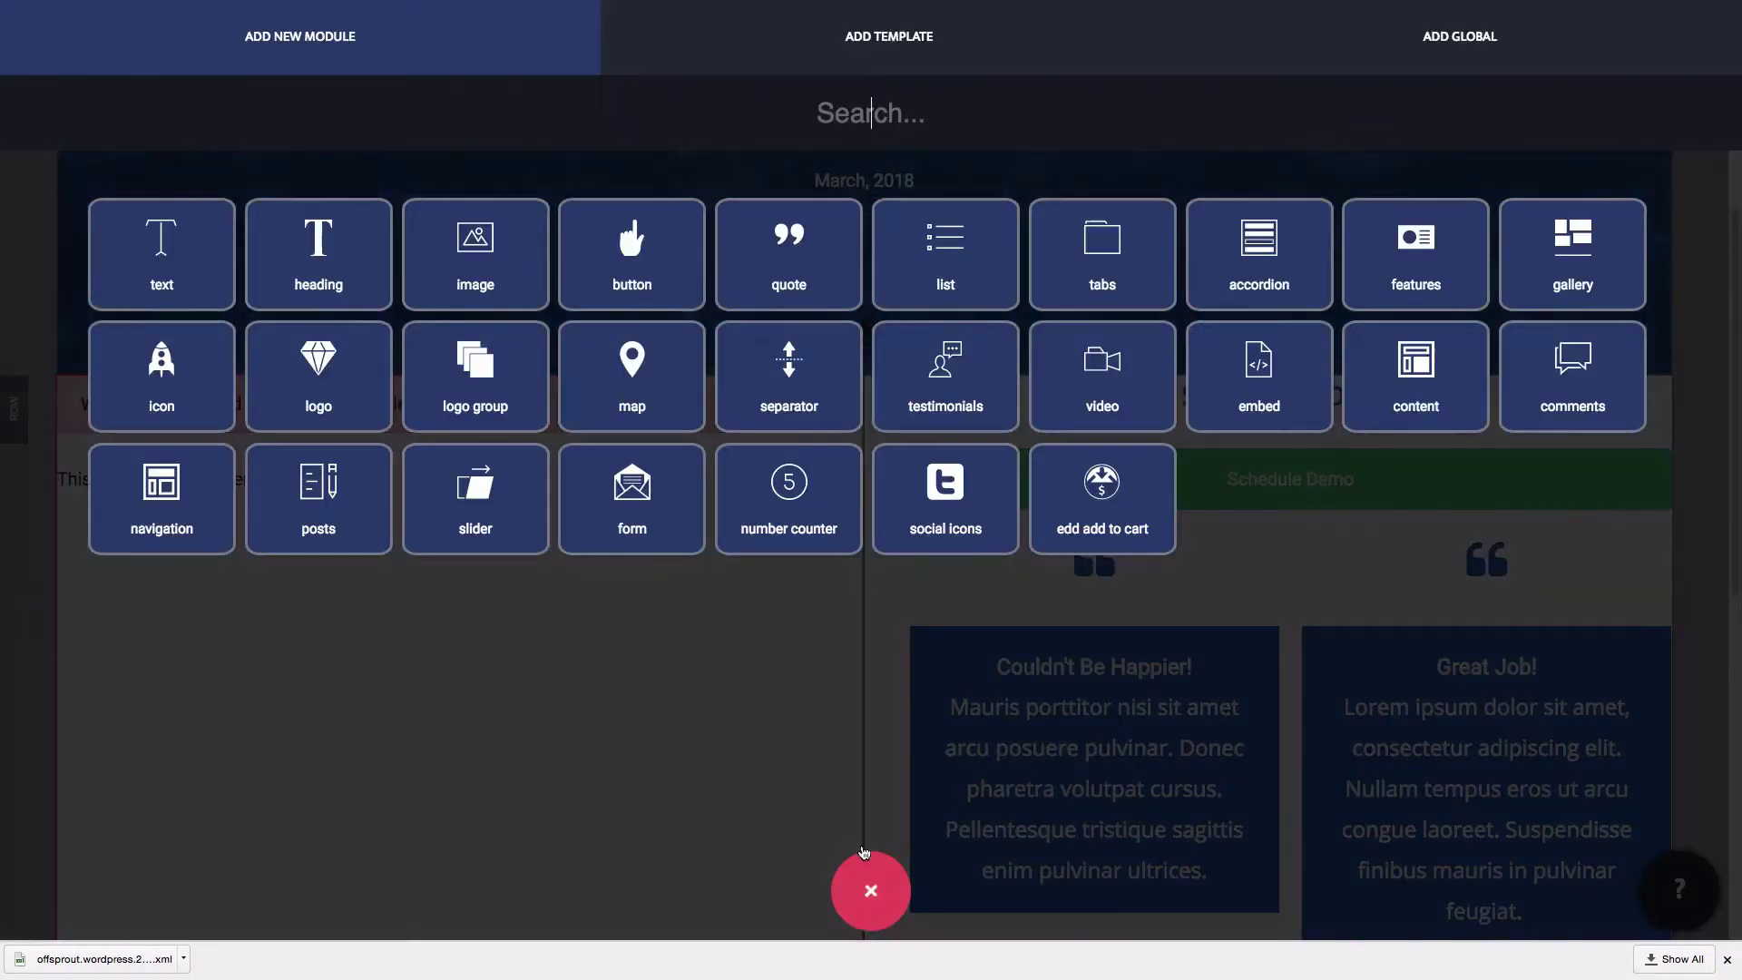
text(sep)
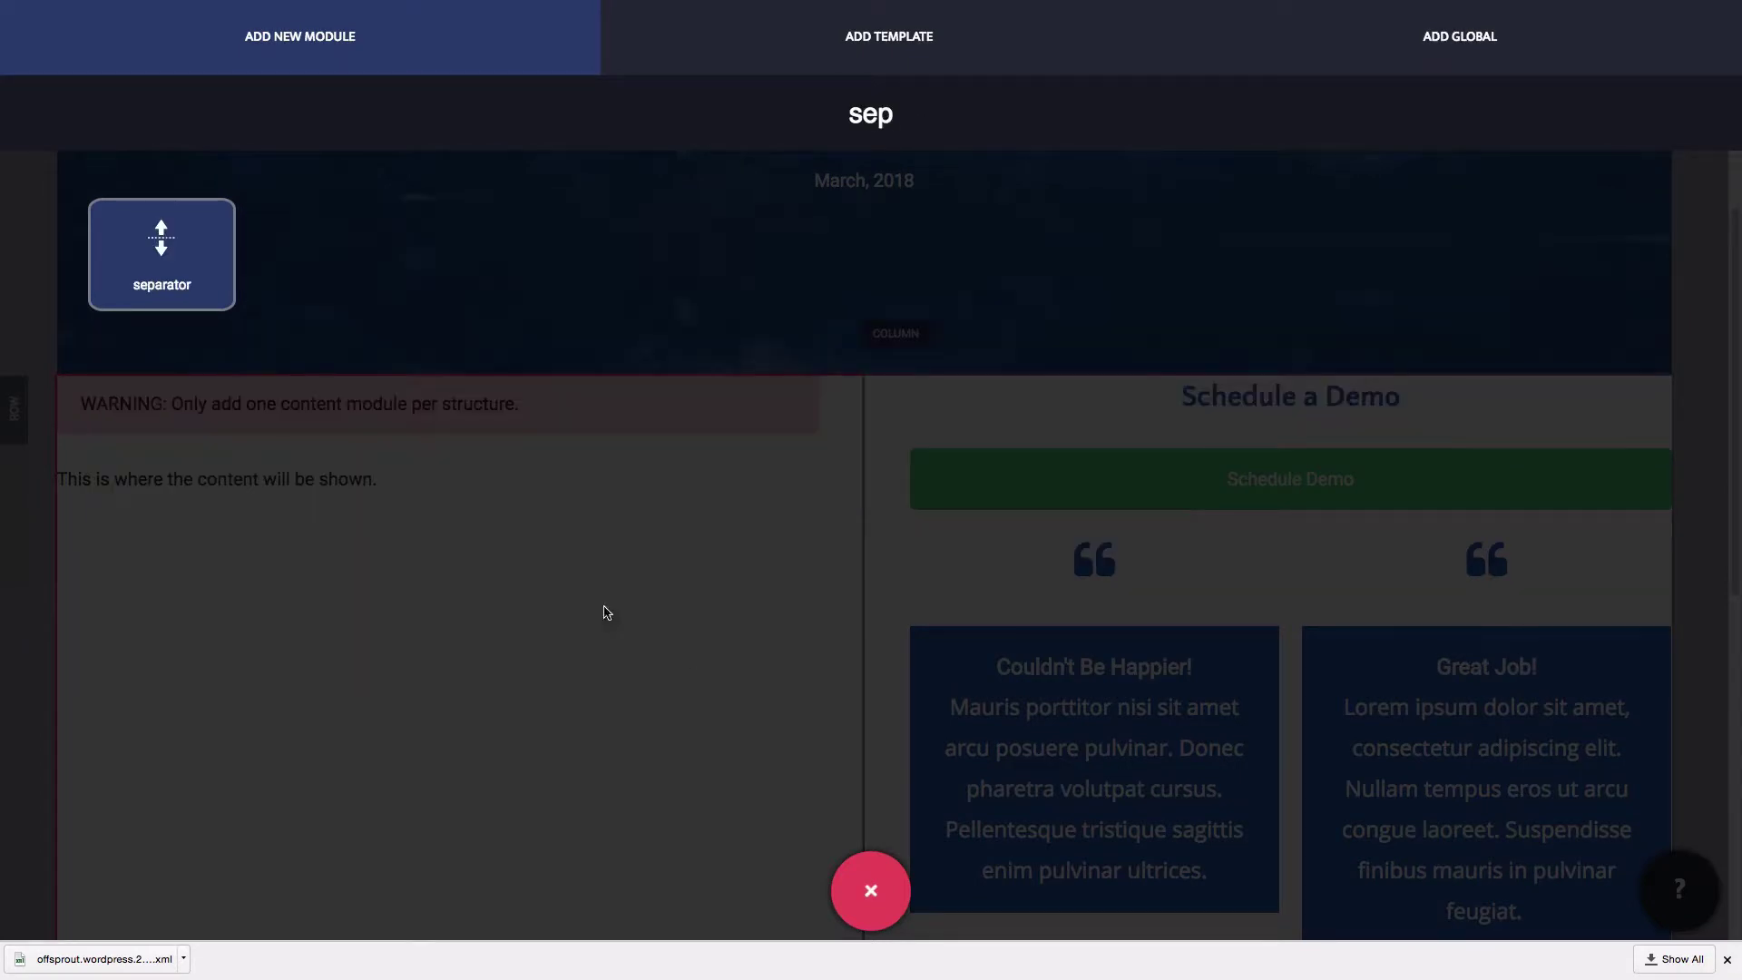
drag(161, 254, 1160, 584)
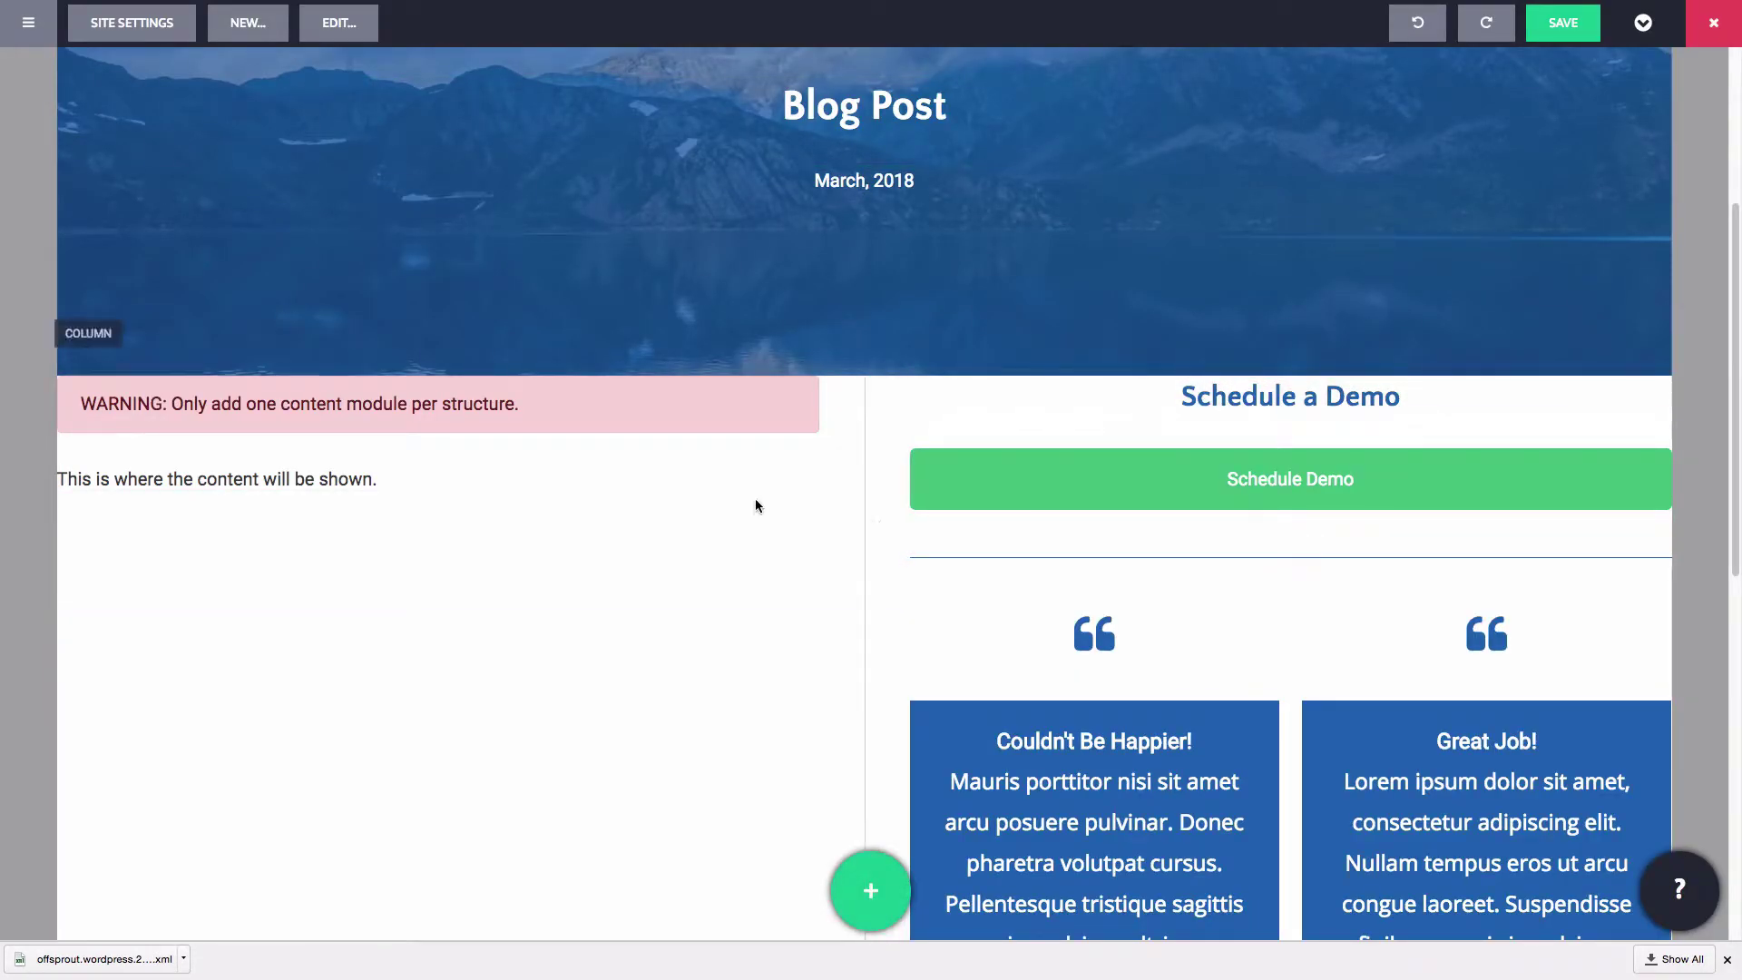
Widen the left column and give the right column 2 em custom padding.
drag(865, 531, 1134, 538)
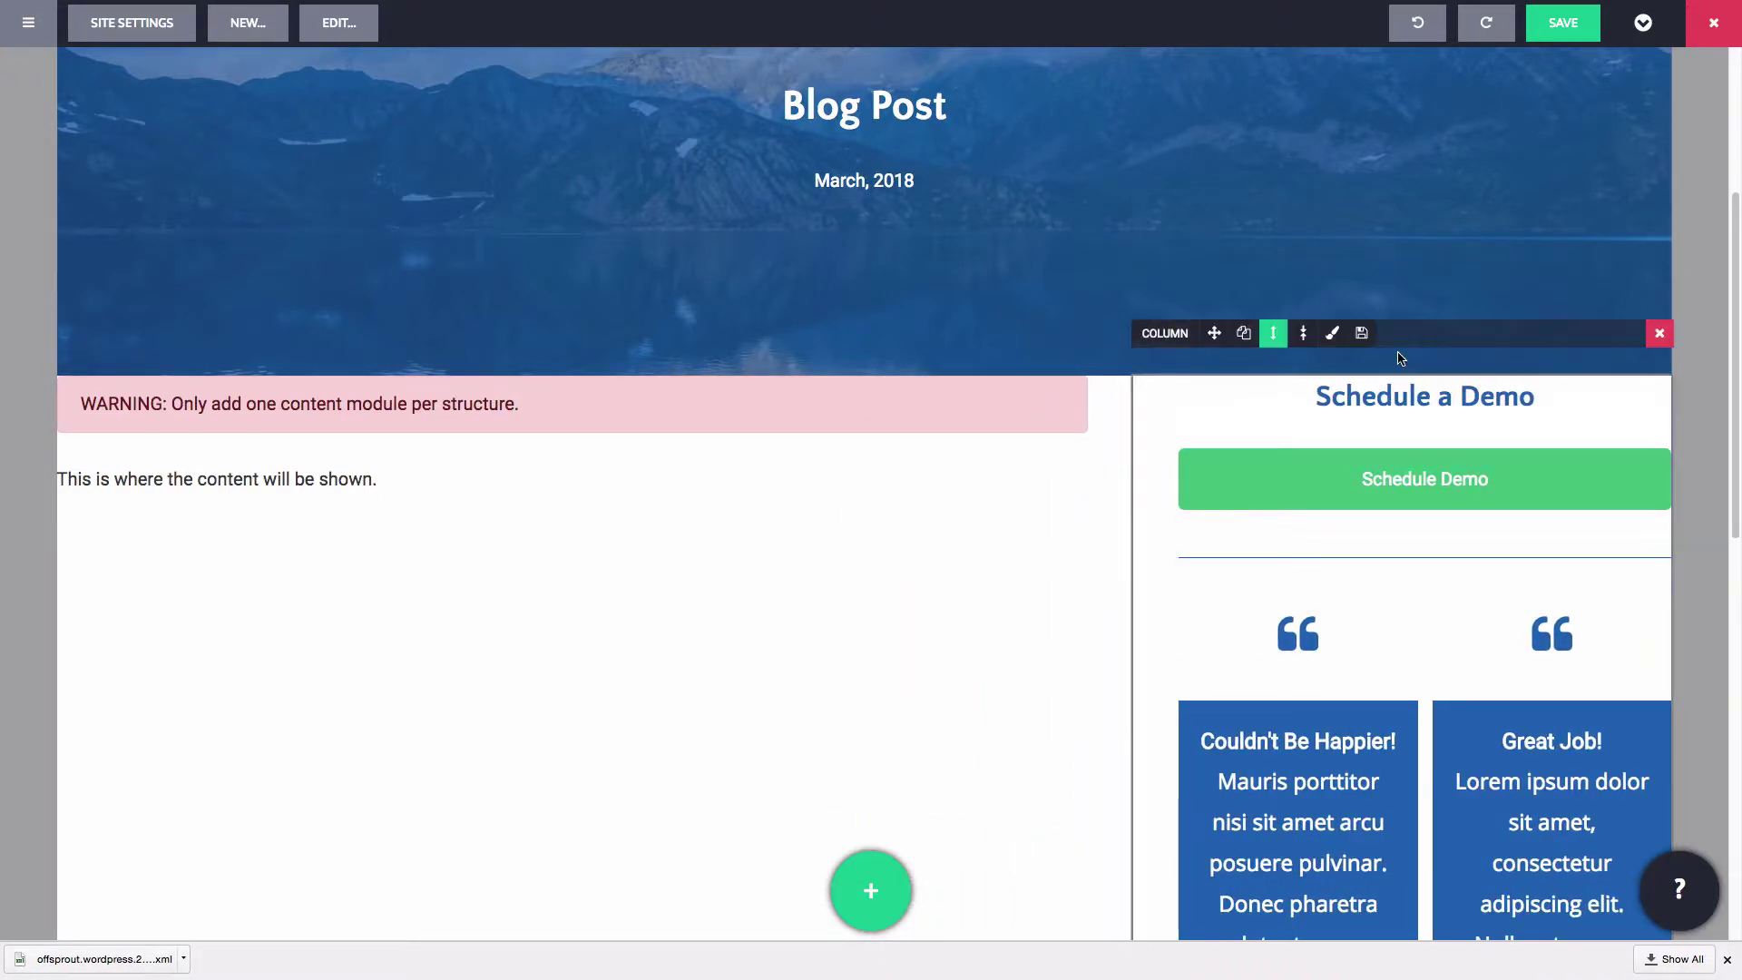
click(1334, 338)
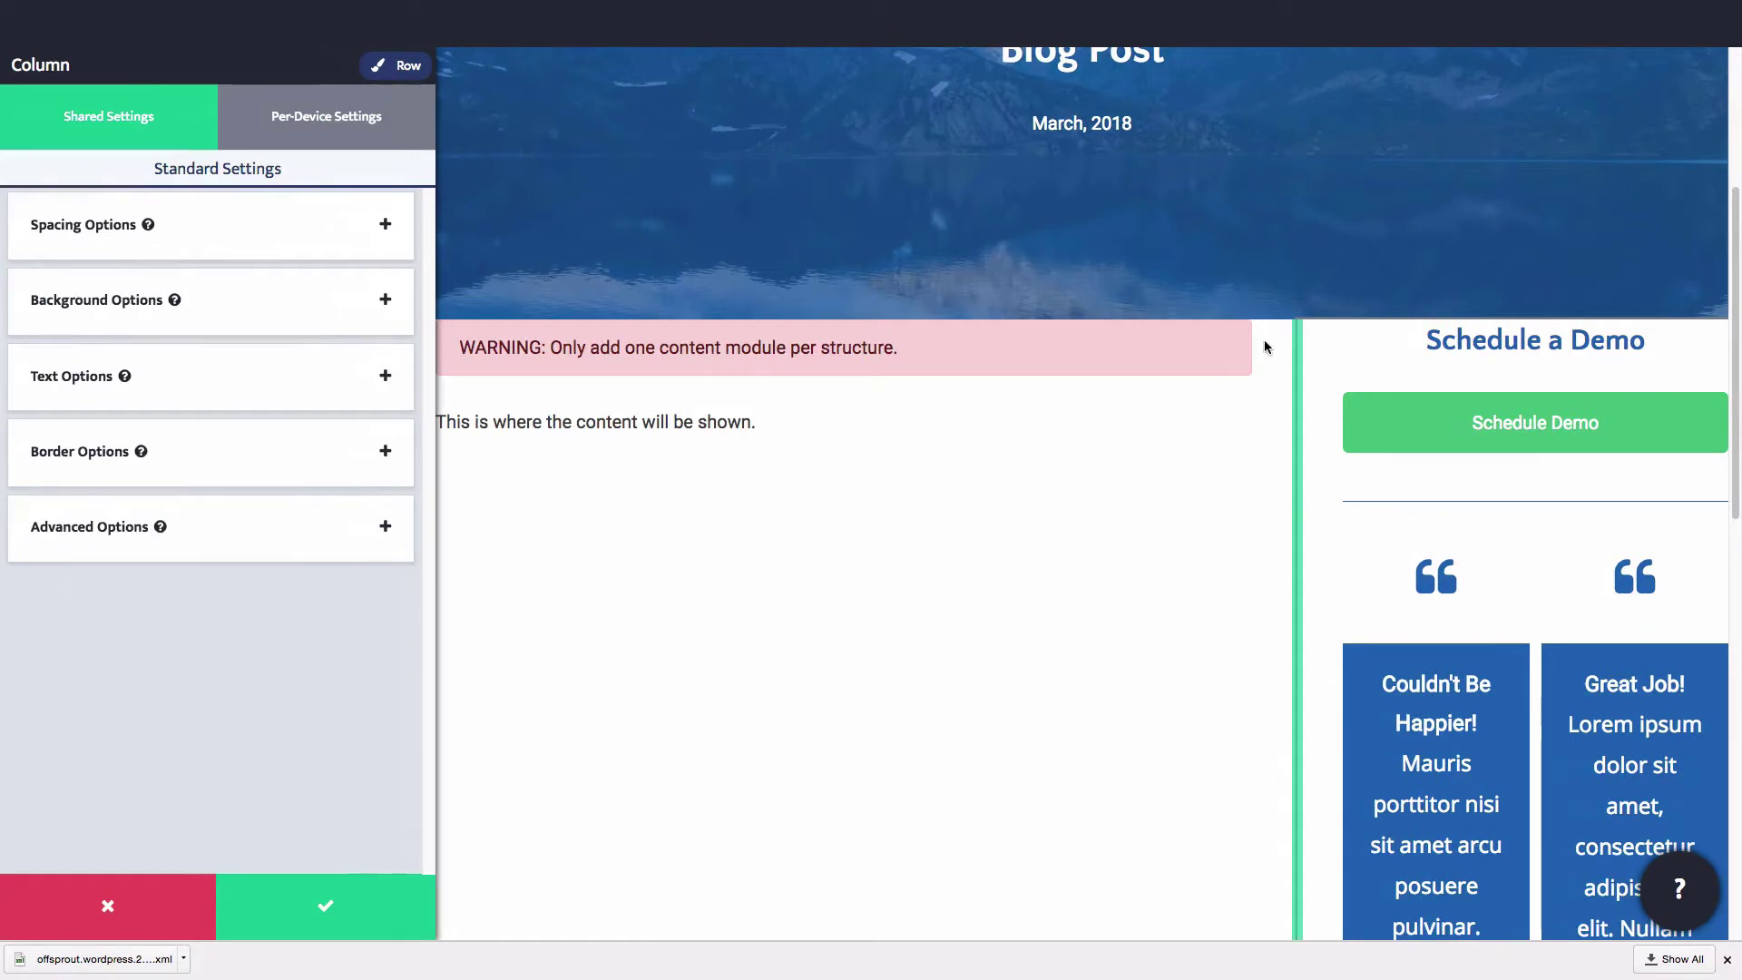
click(289, 231)
click(290, 401)
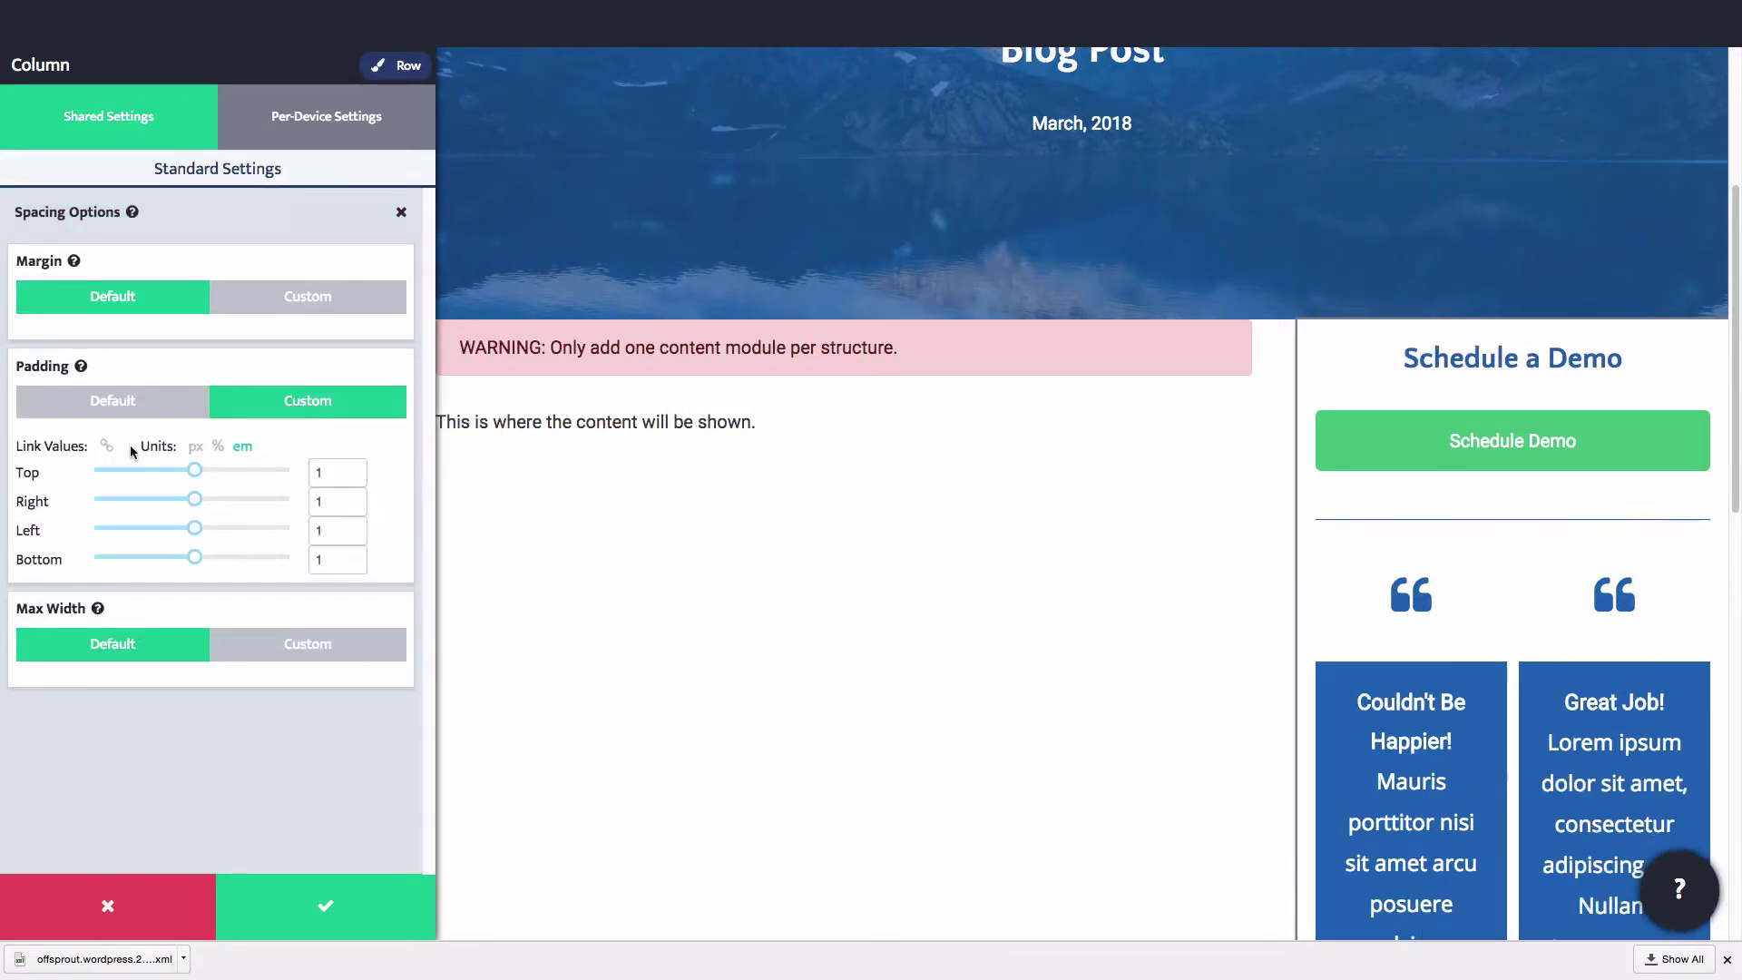
text(2)
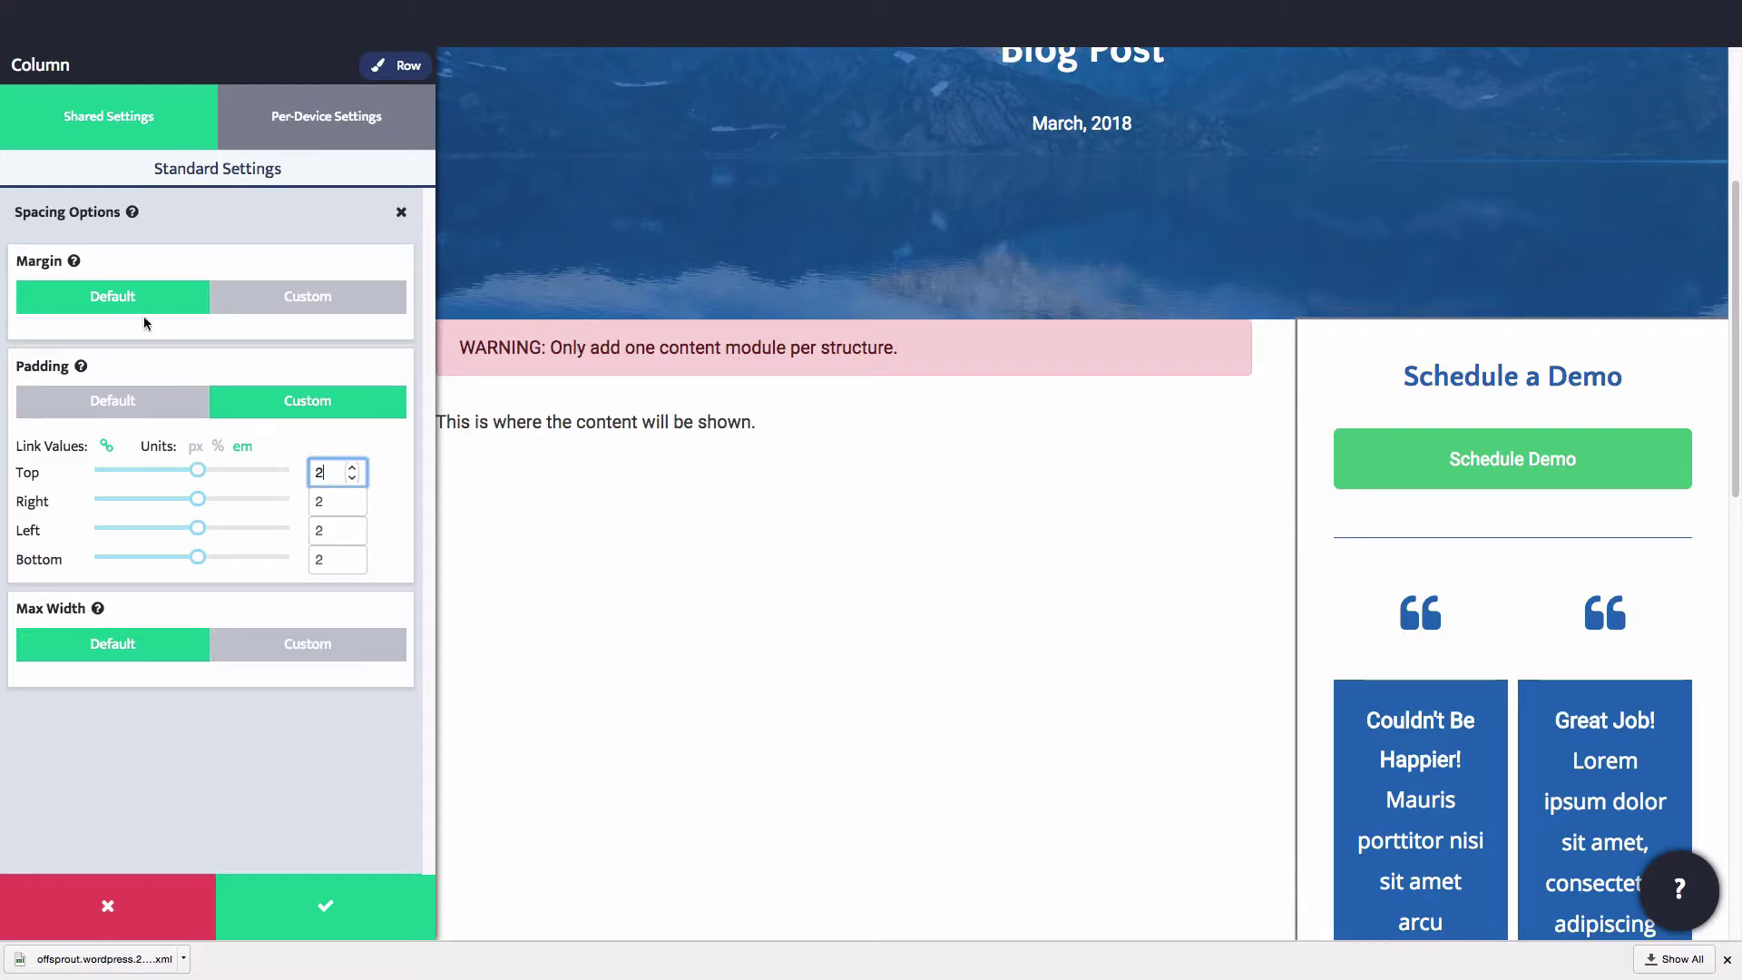
click(203, 225)
Give the right column a Grey Light background and set testimonials to one column.
click(243, 317)
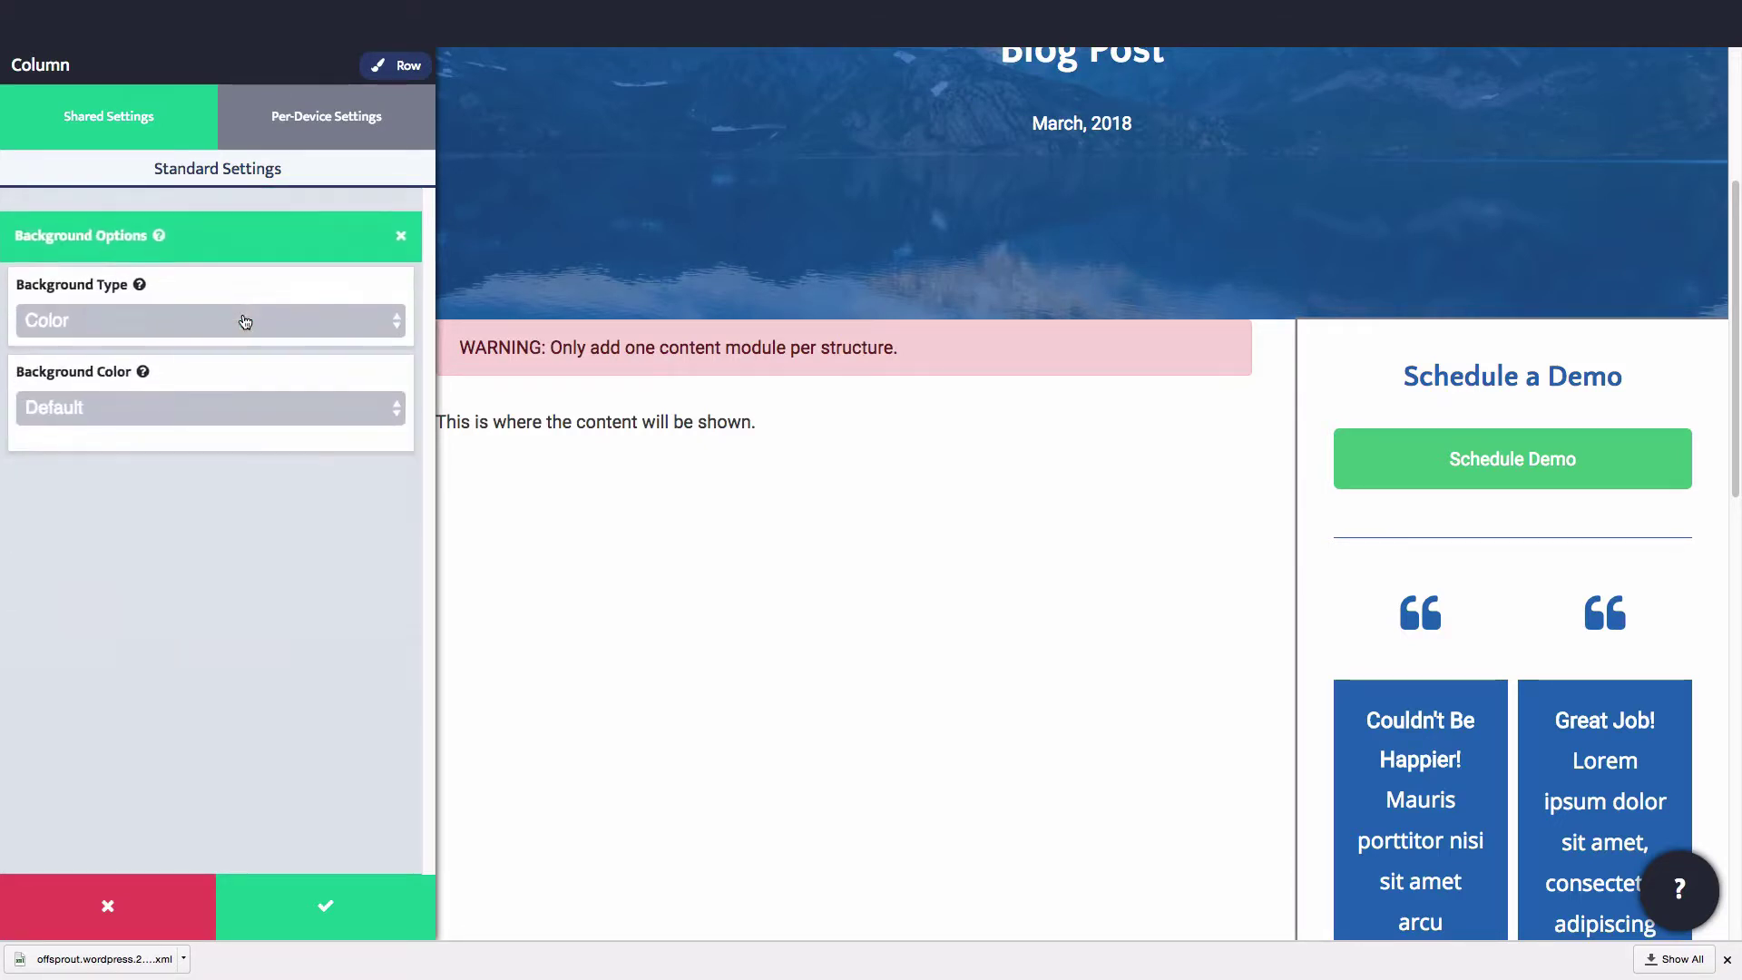
click(199, 381)
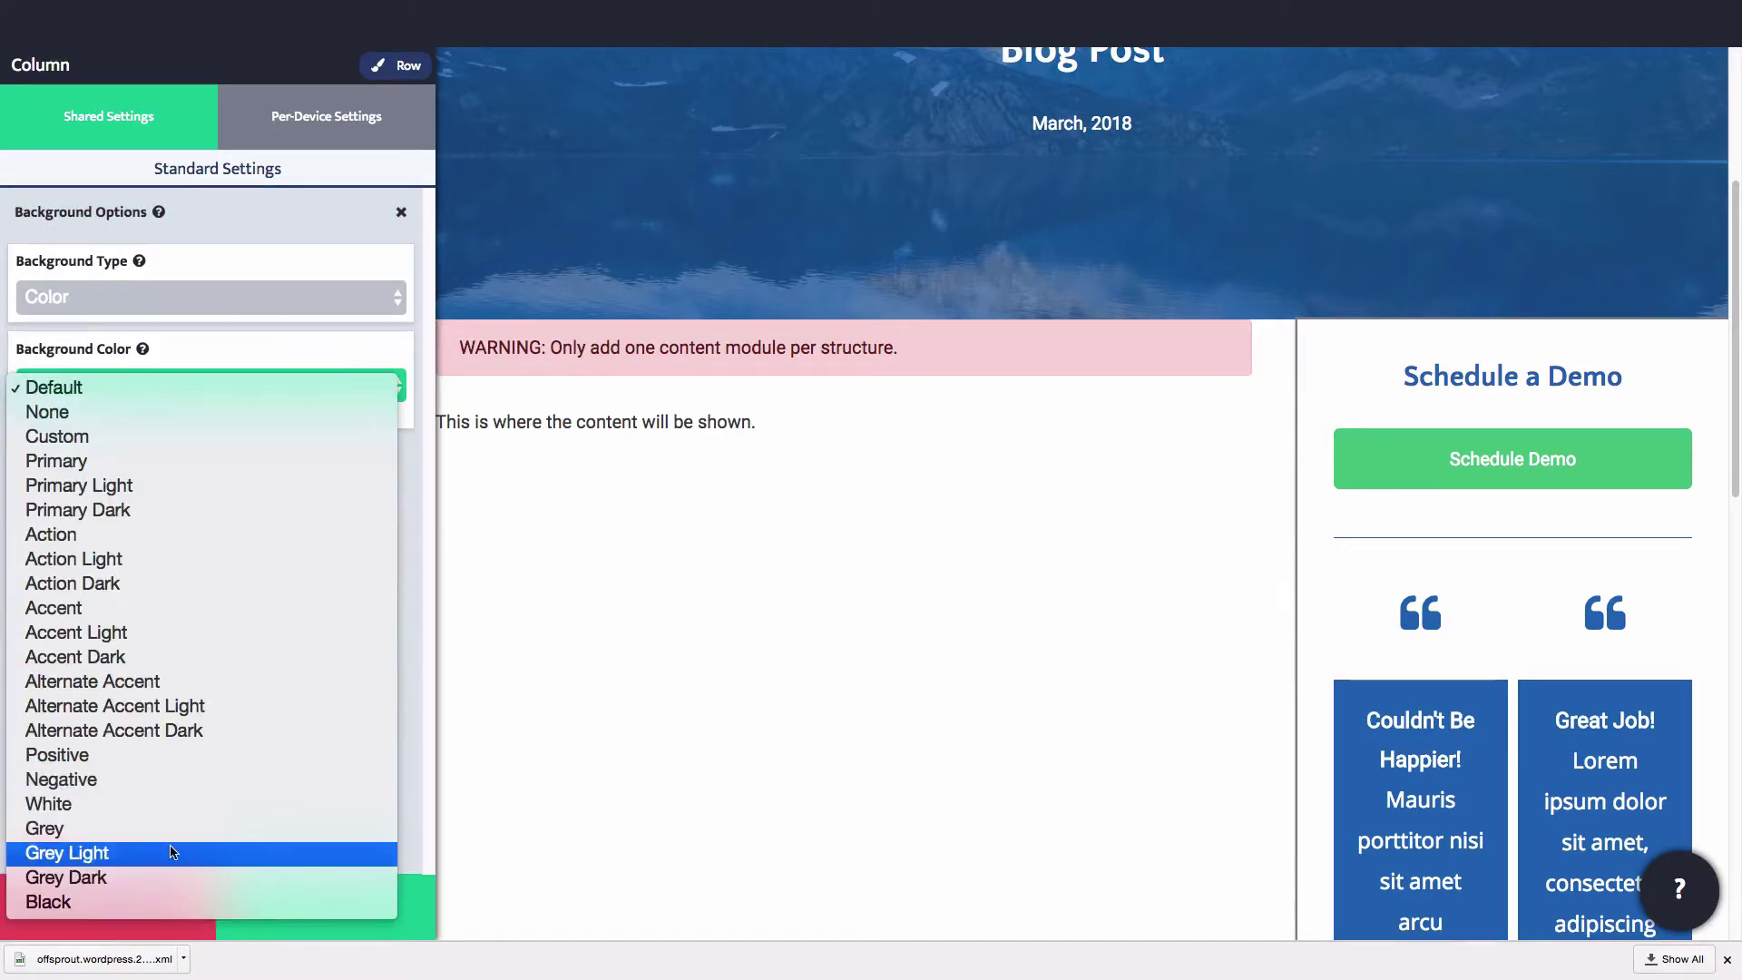
click(199, 847)
click(313, 908)
click(1374, 689)
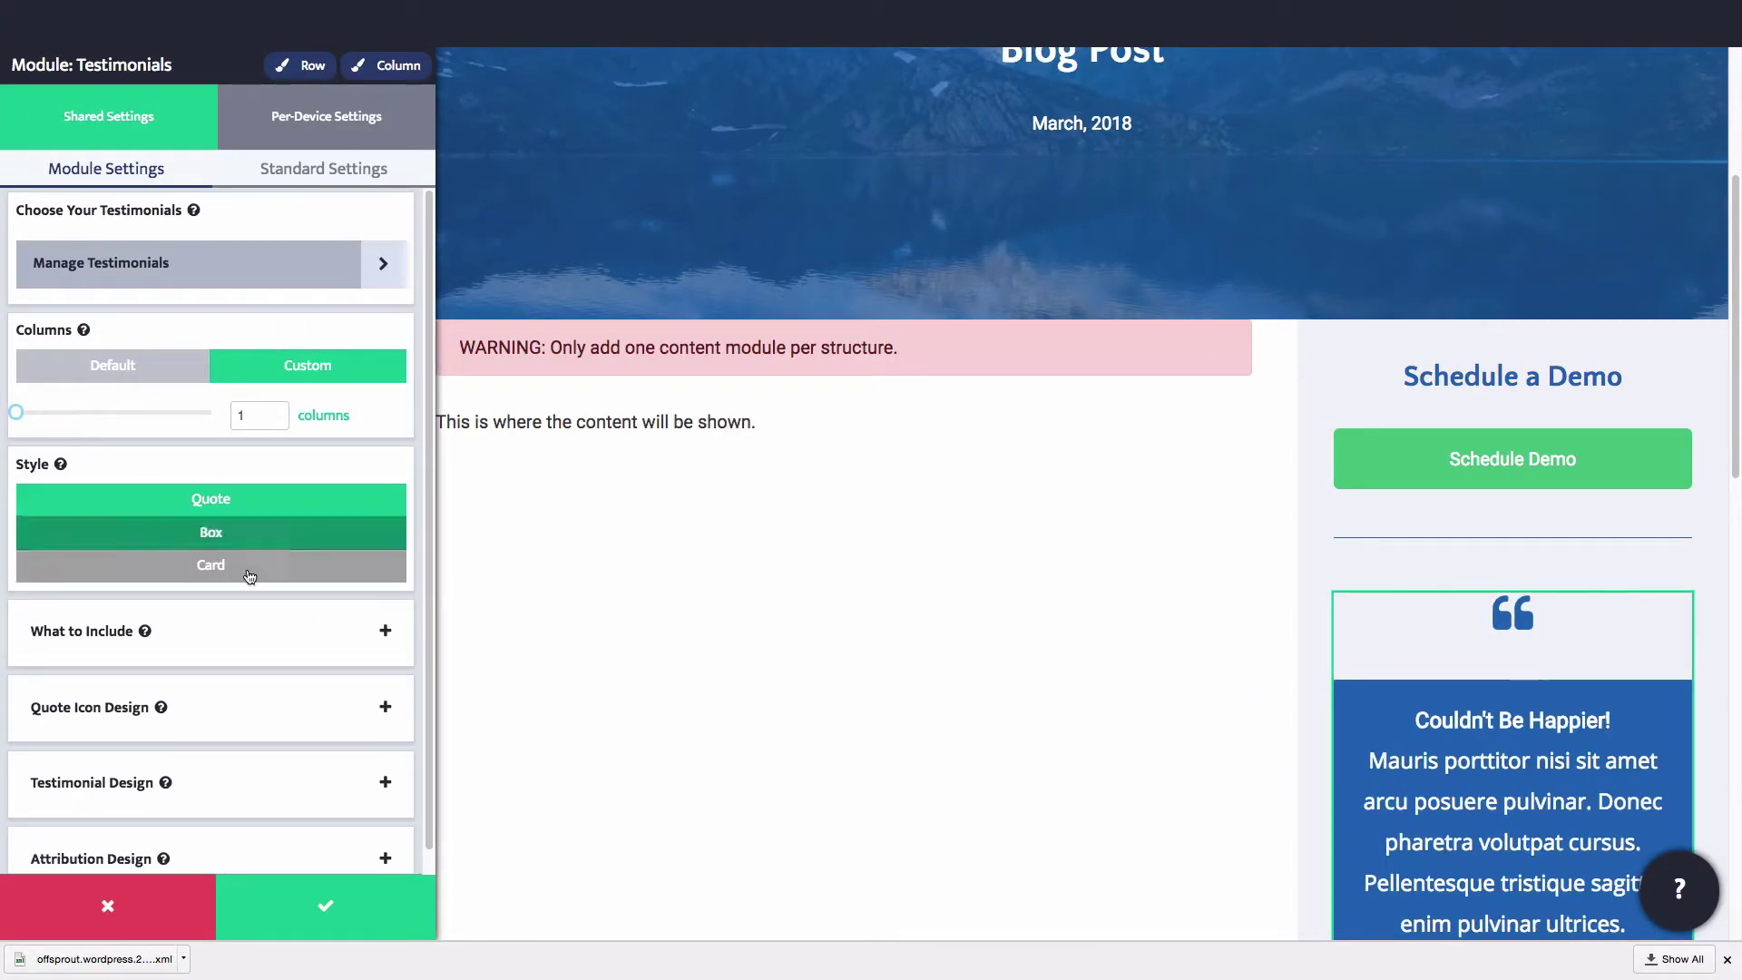
click(376, 906)
Reset the content row's Max Width and Padding to Default.
scroll(1511, 563, down, 10)
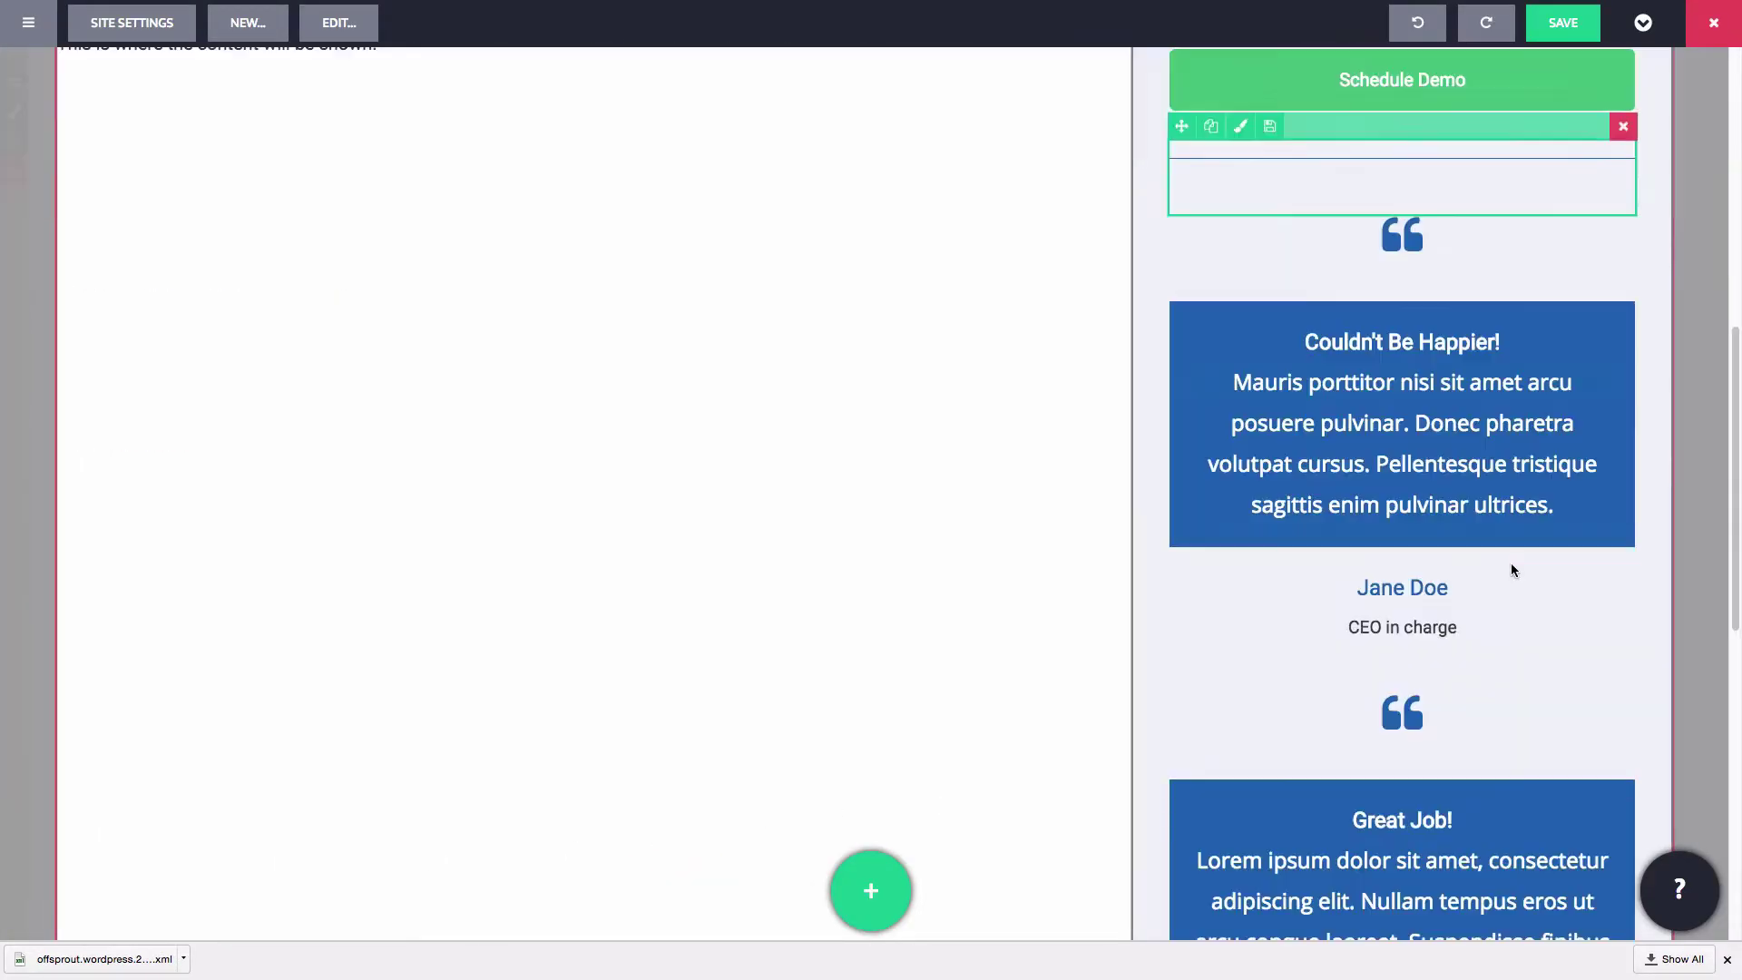
scroll(1511, 563, up, 7)
scroll(1511, 562, up, 5)
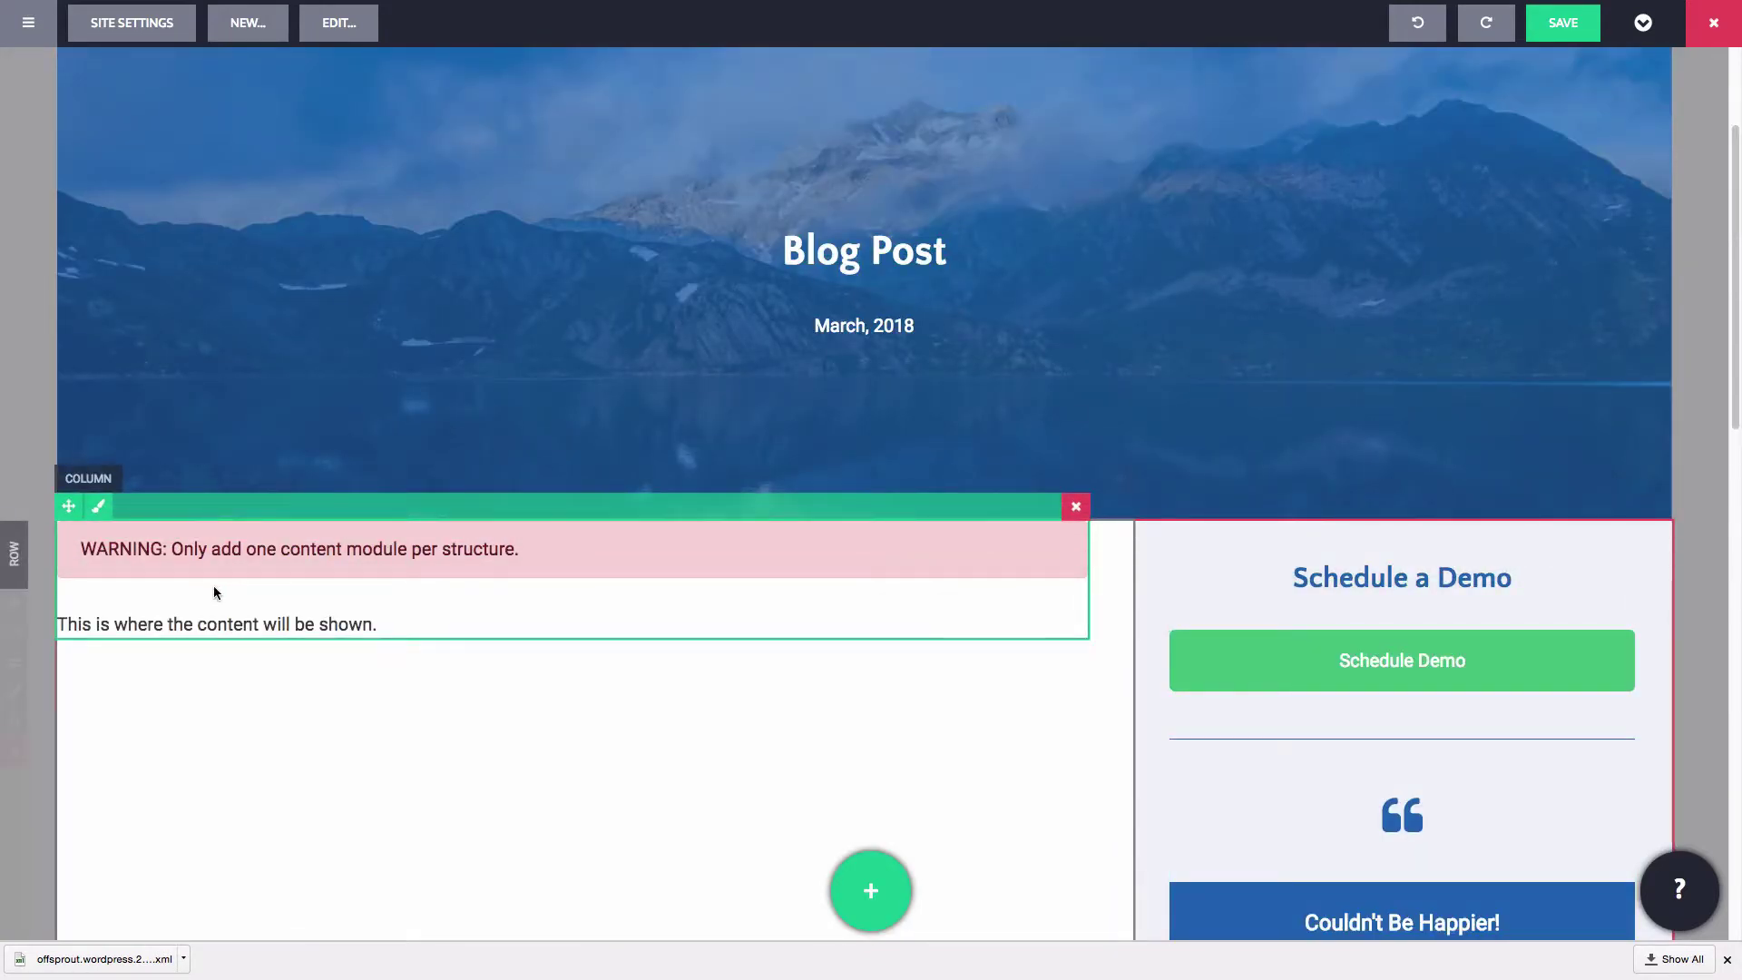
click(17, 695)
click(243, 573)
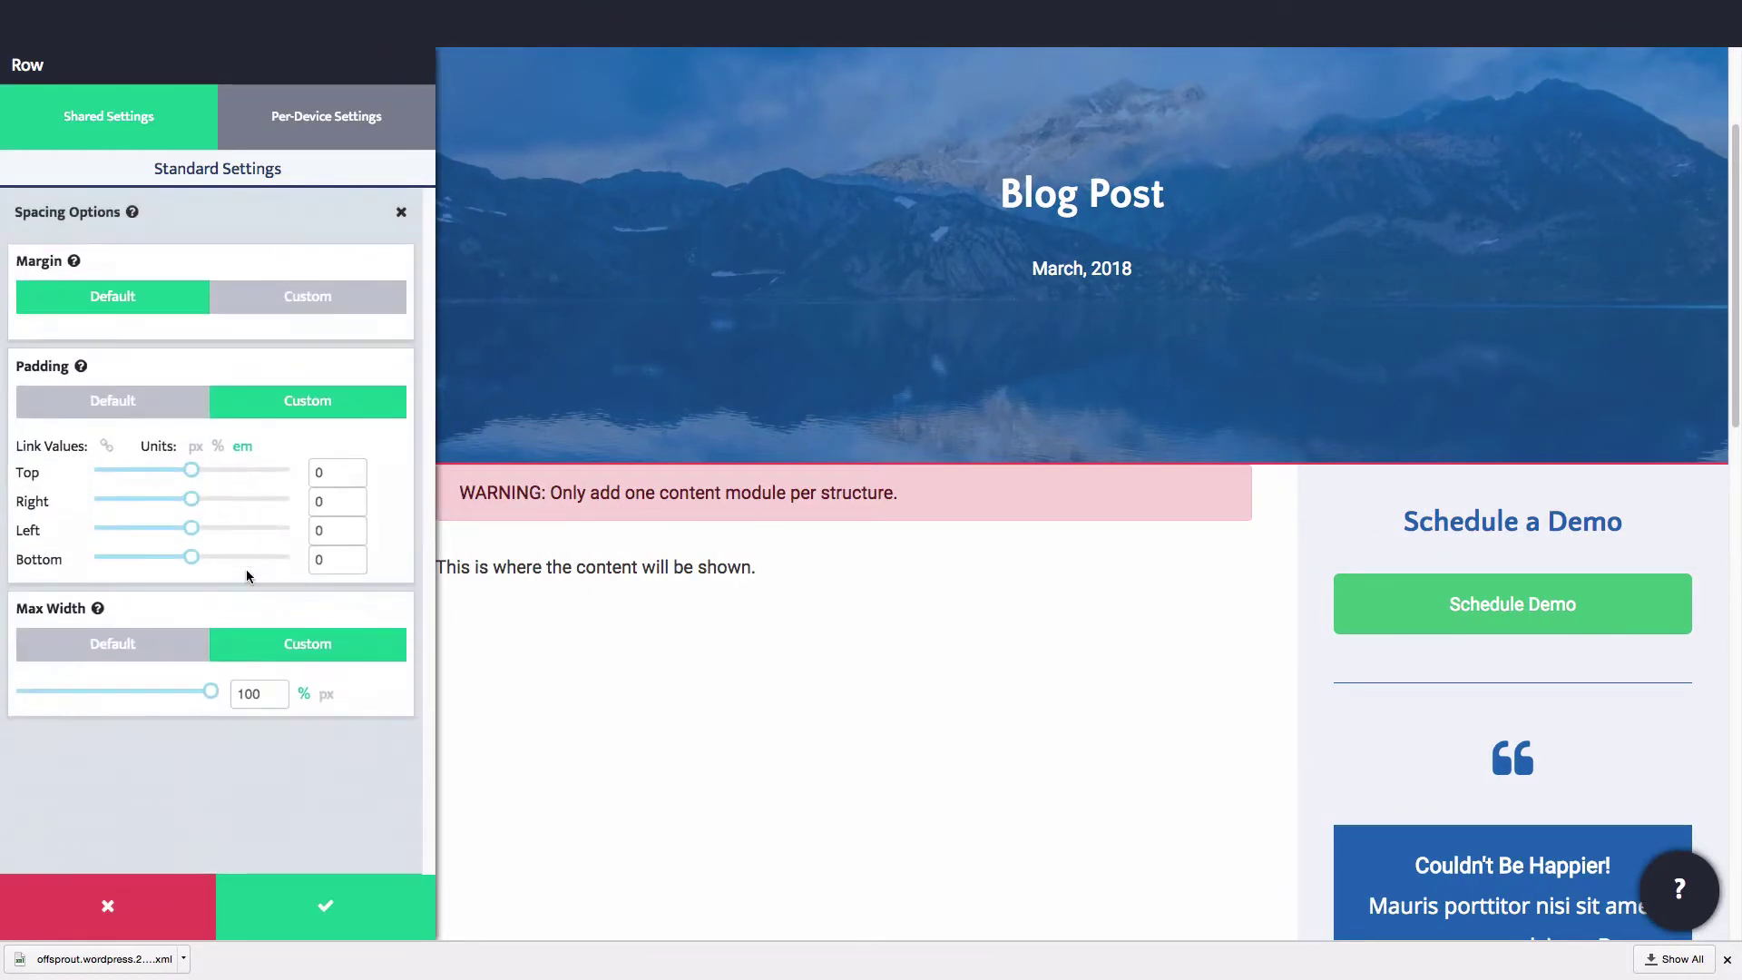
click(166, 654)
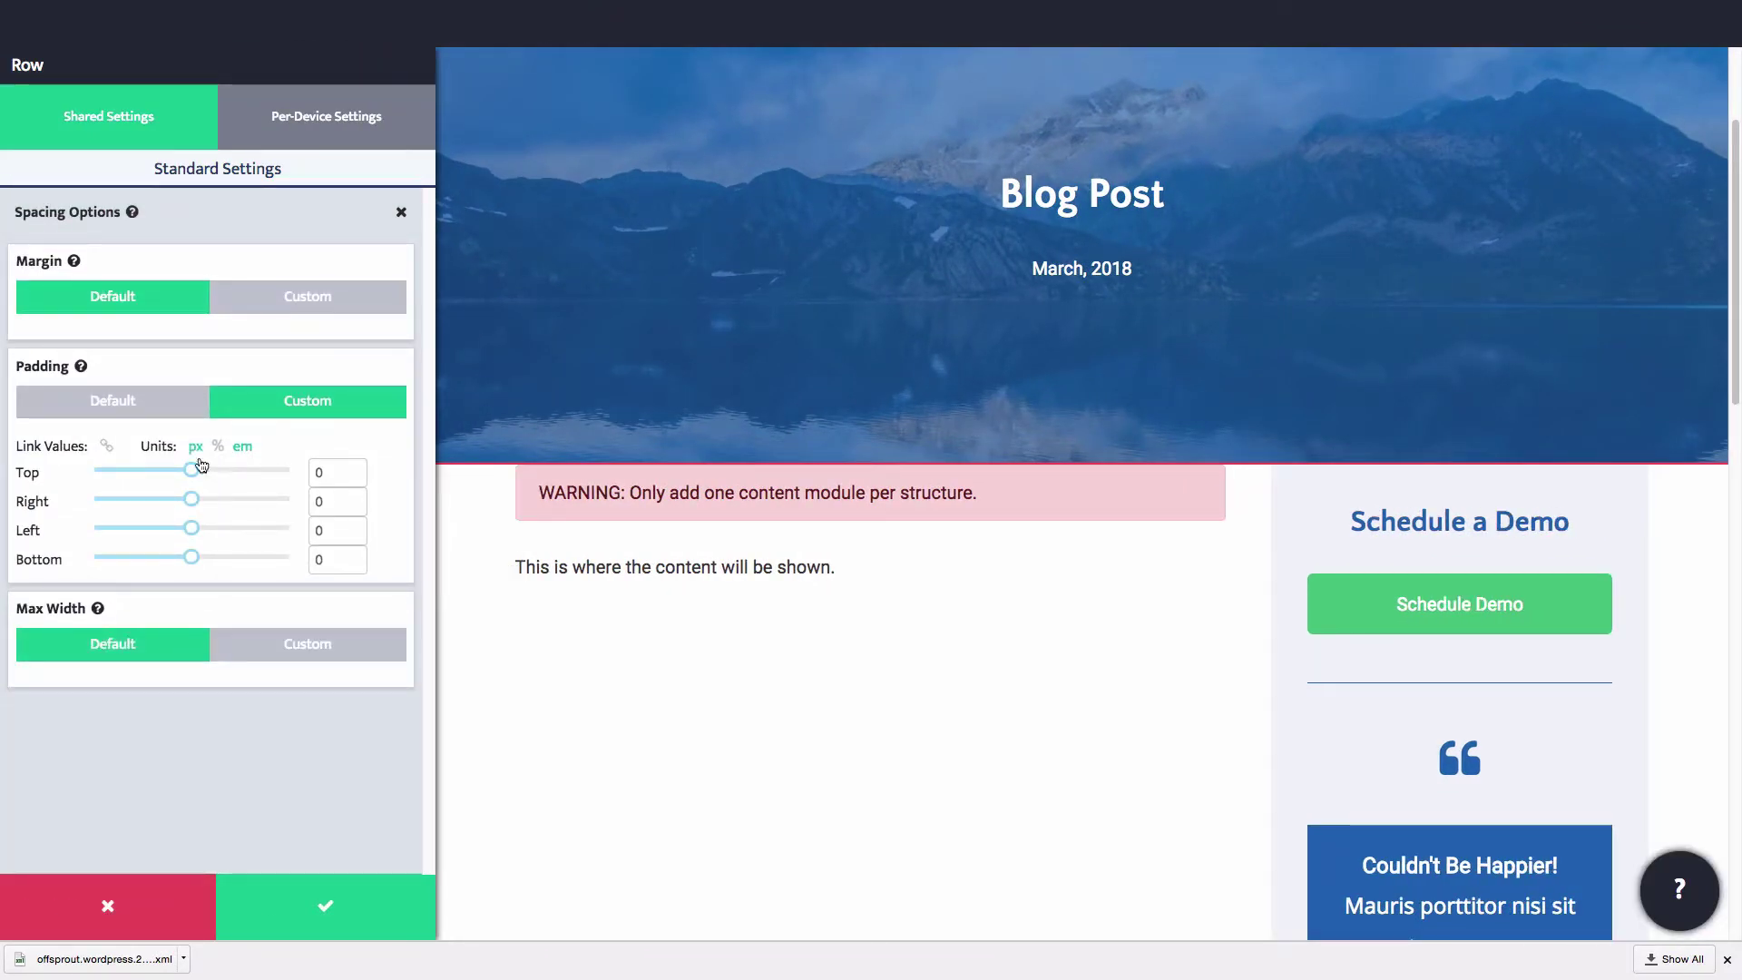
click(151, 418)
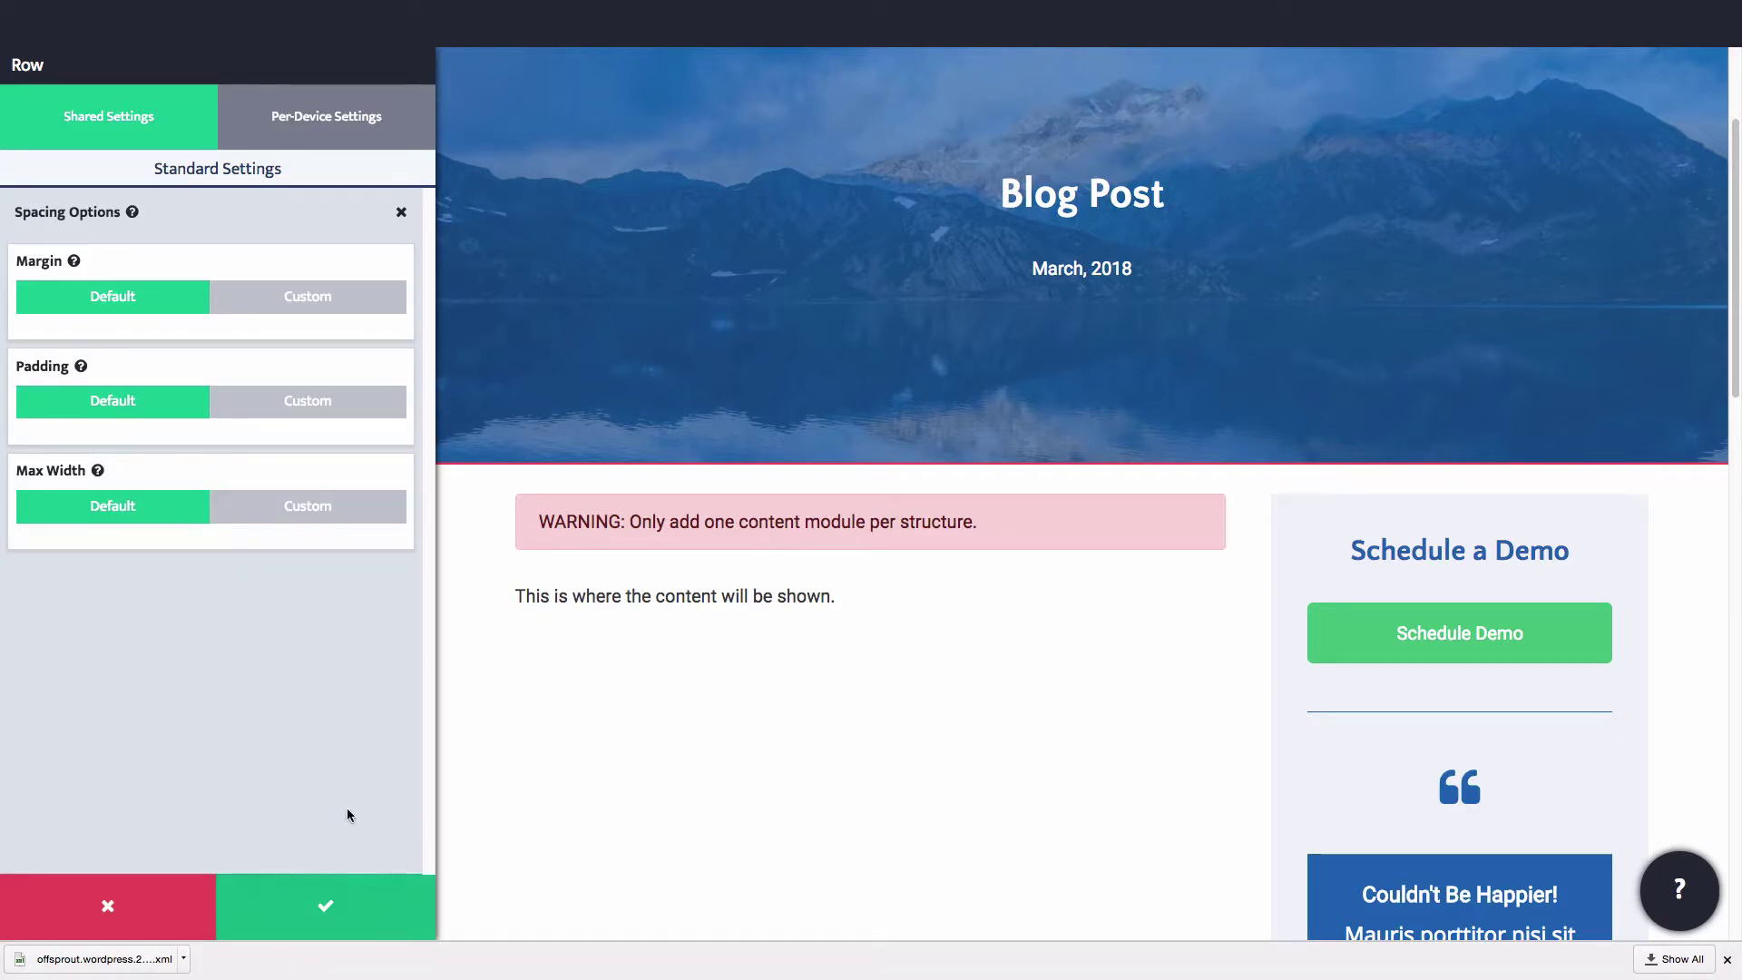
click(350, 906)
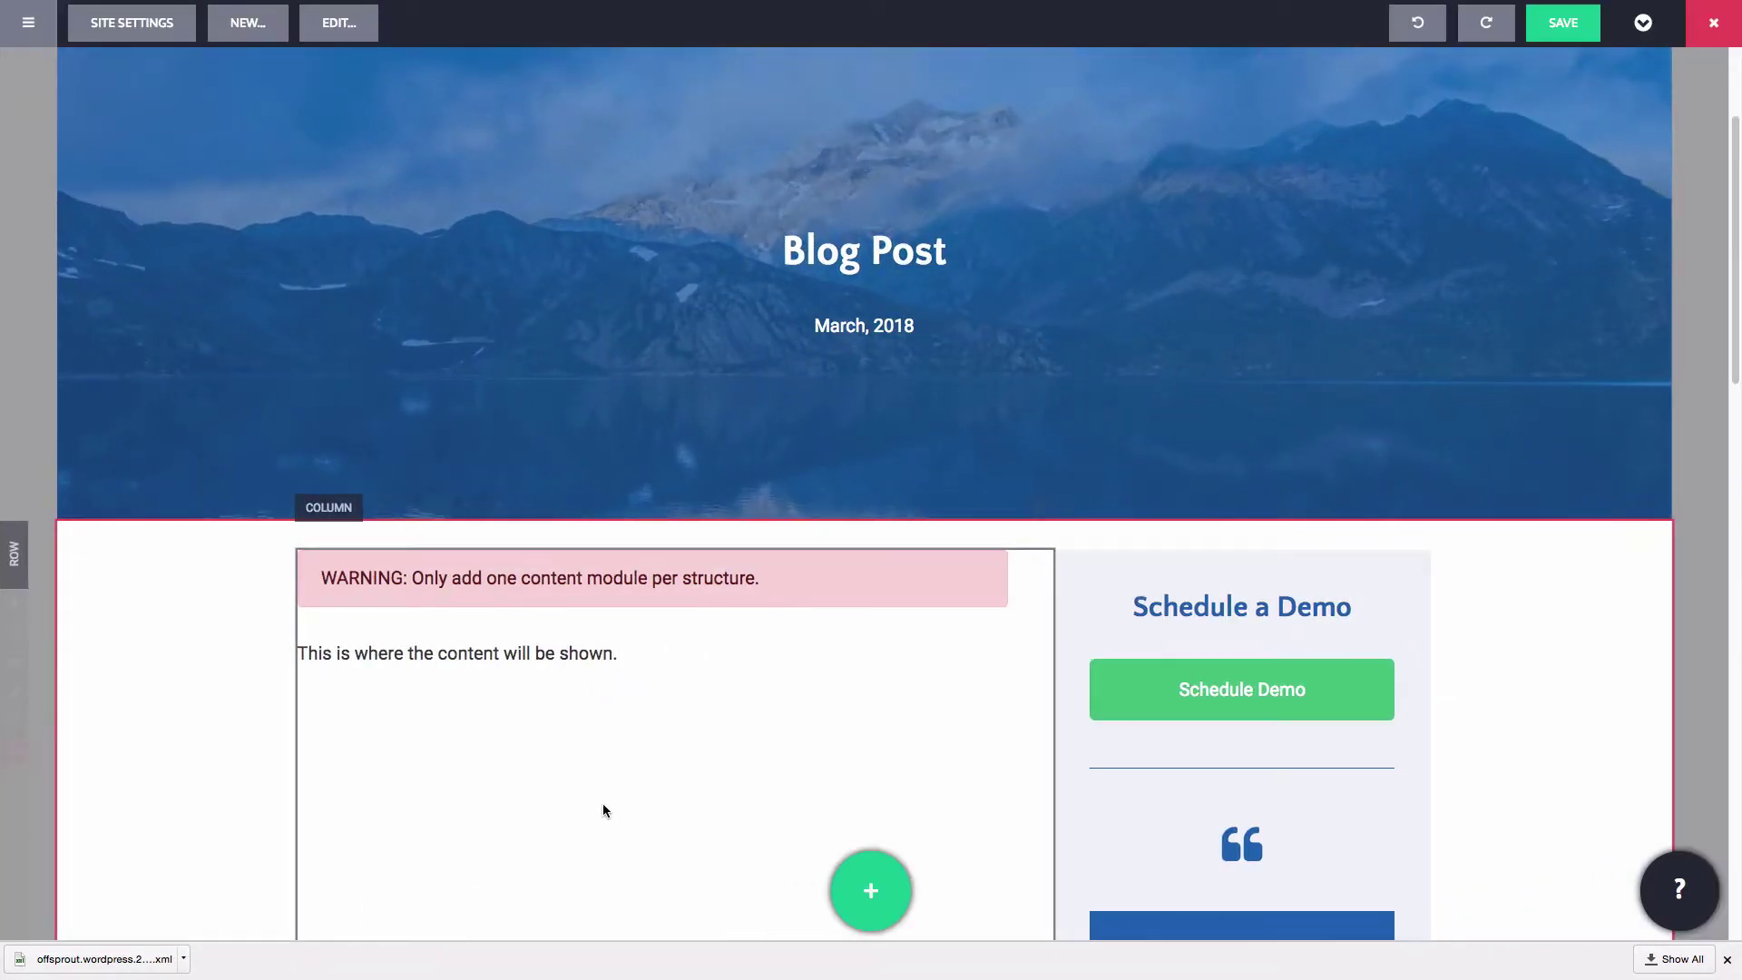
mouse_move(405, 505)
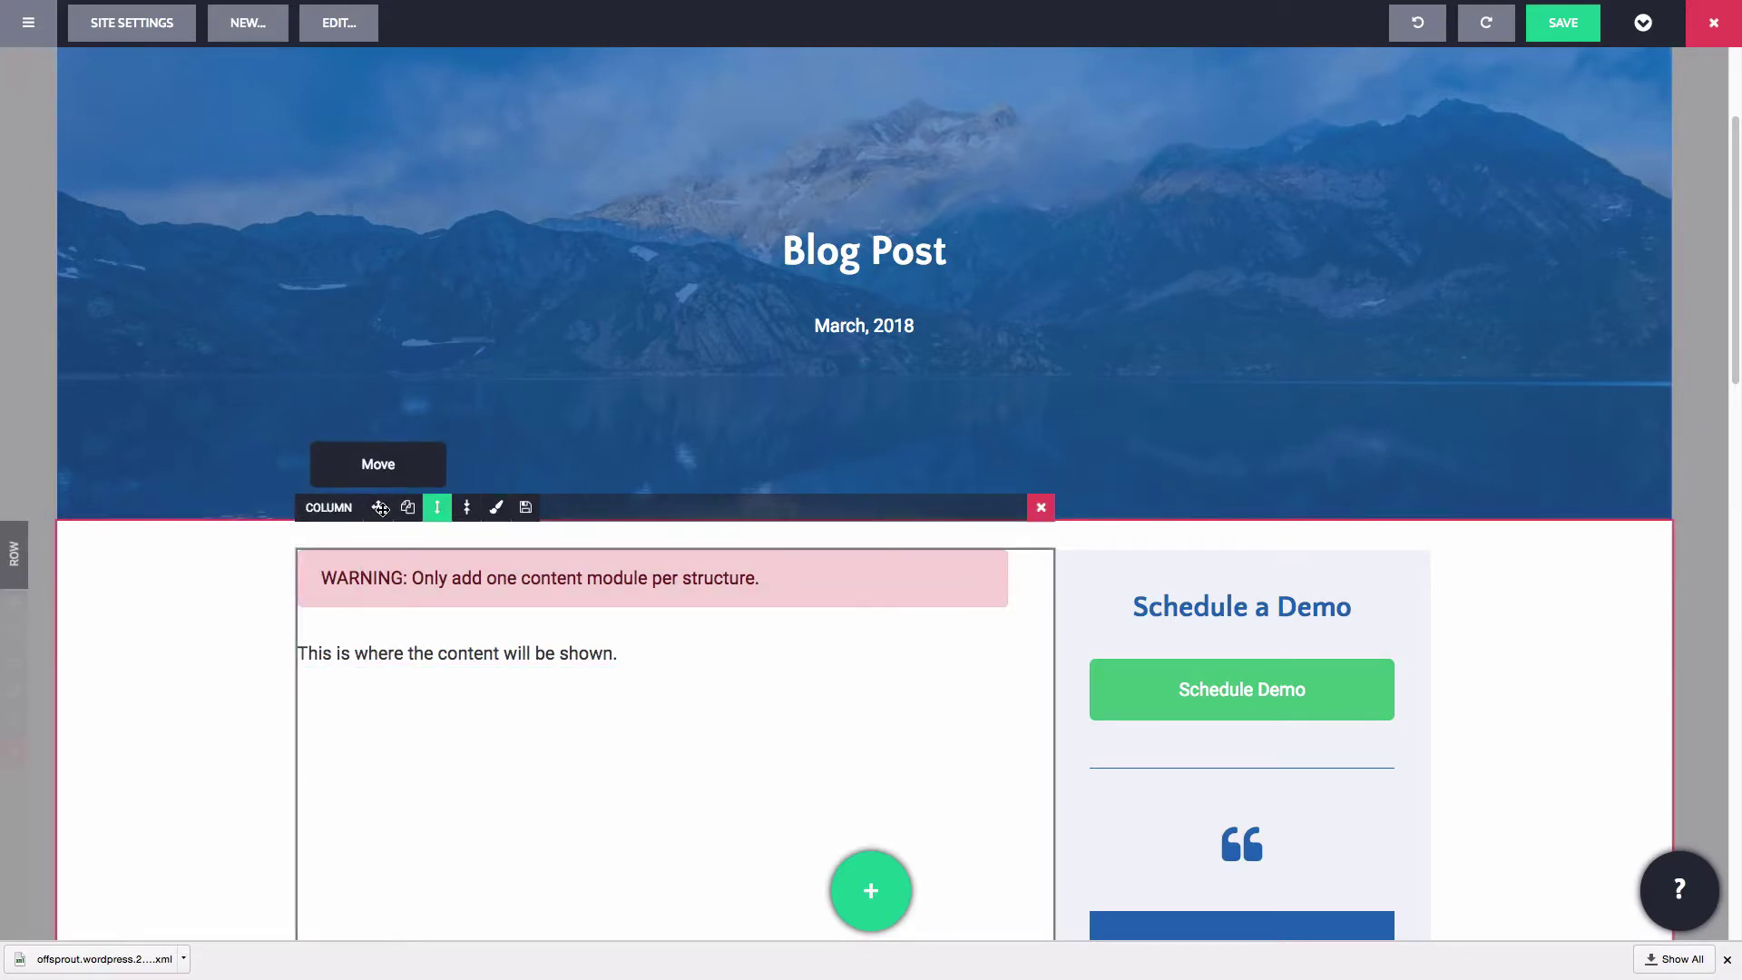
Give the main column em padding of 0,3,0,0 on desktop and 1,1,1,2 on phones.
click(495, 508)
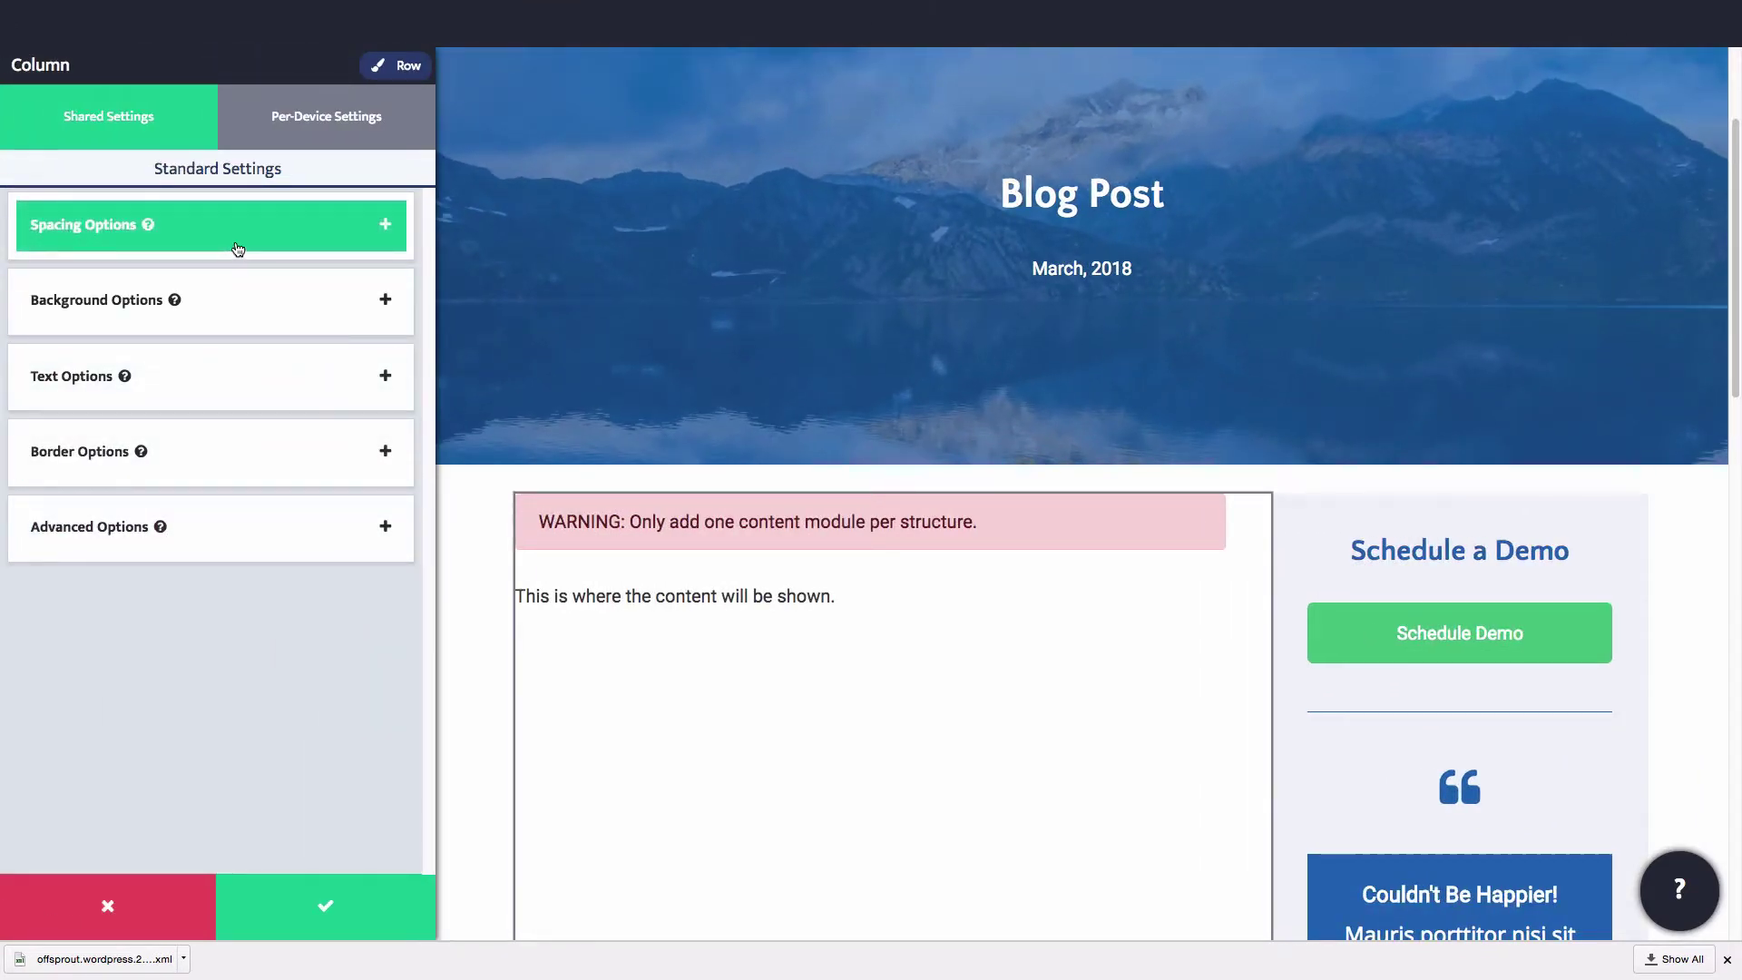
click(238, 250)
click(255, 410)
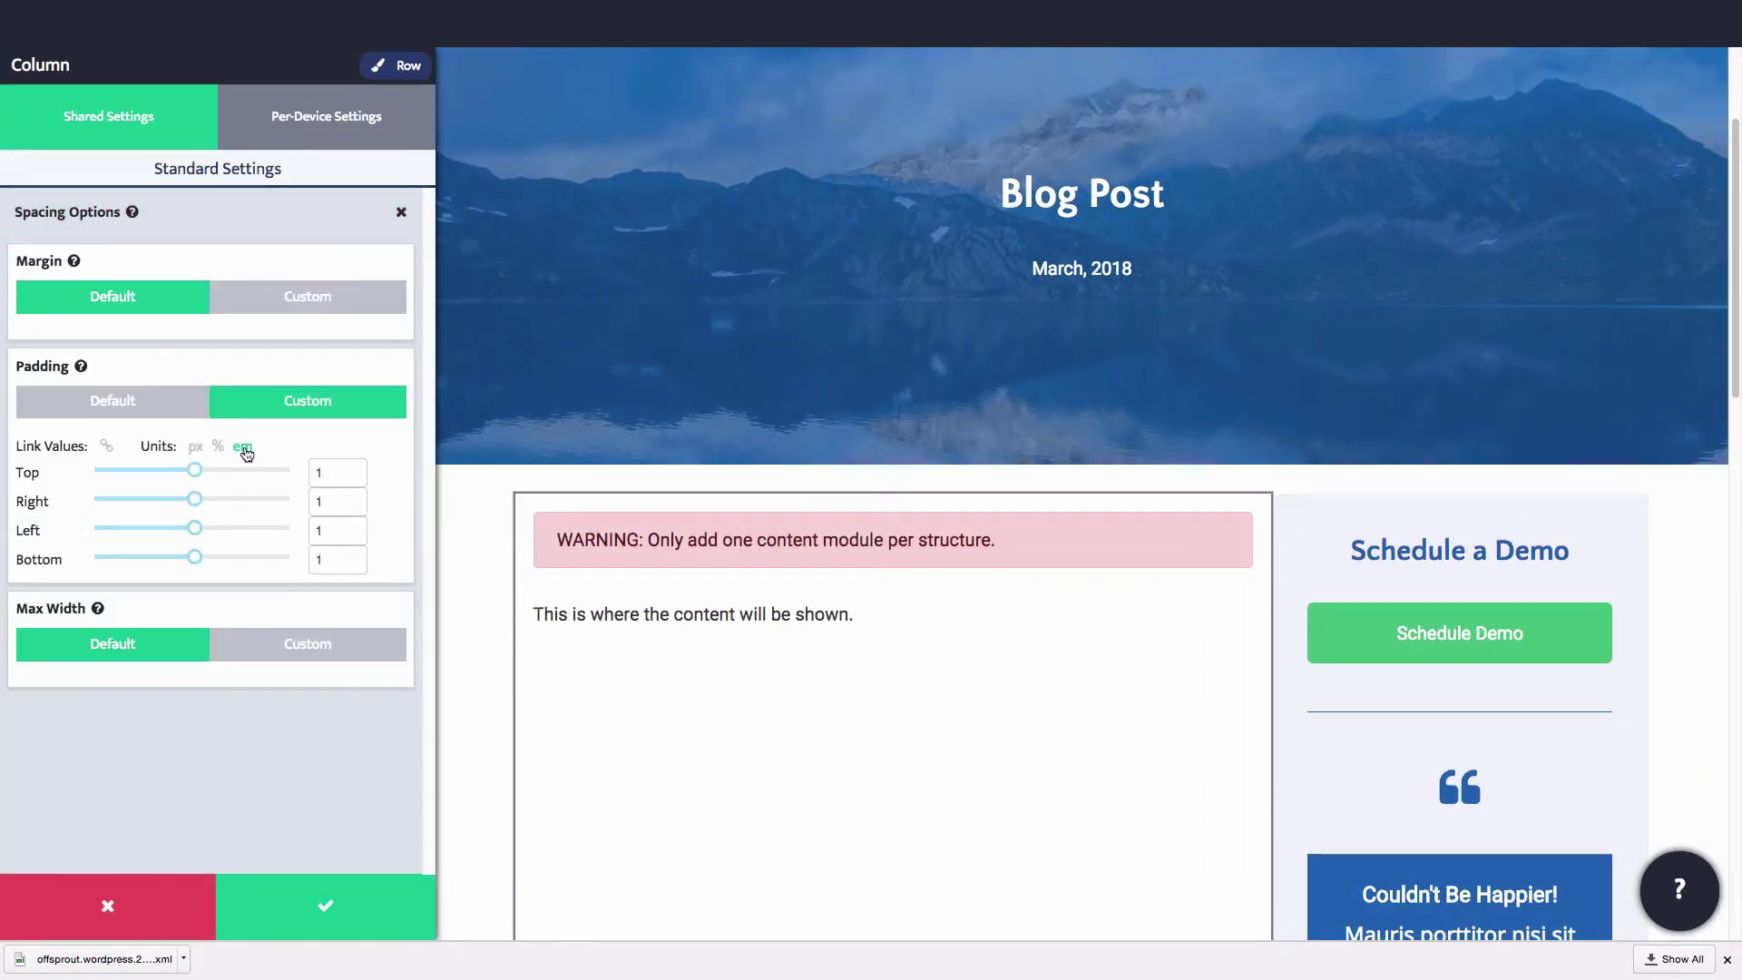
text(0)
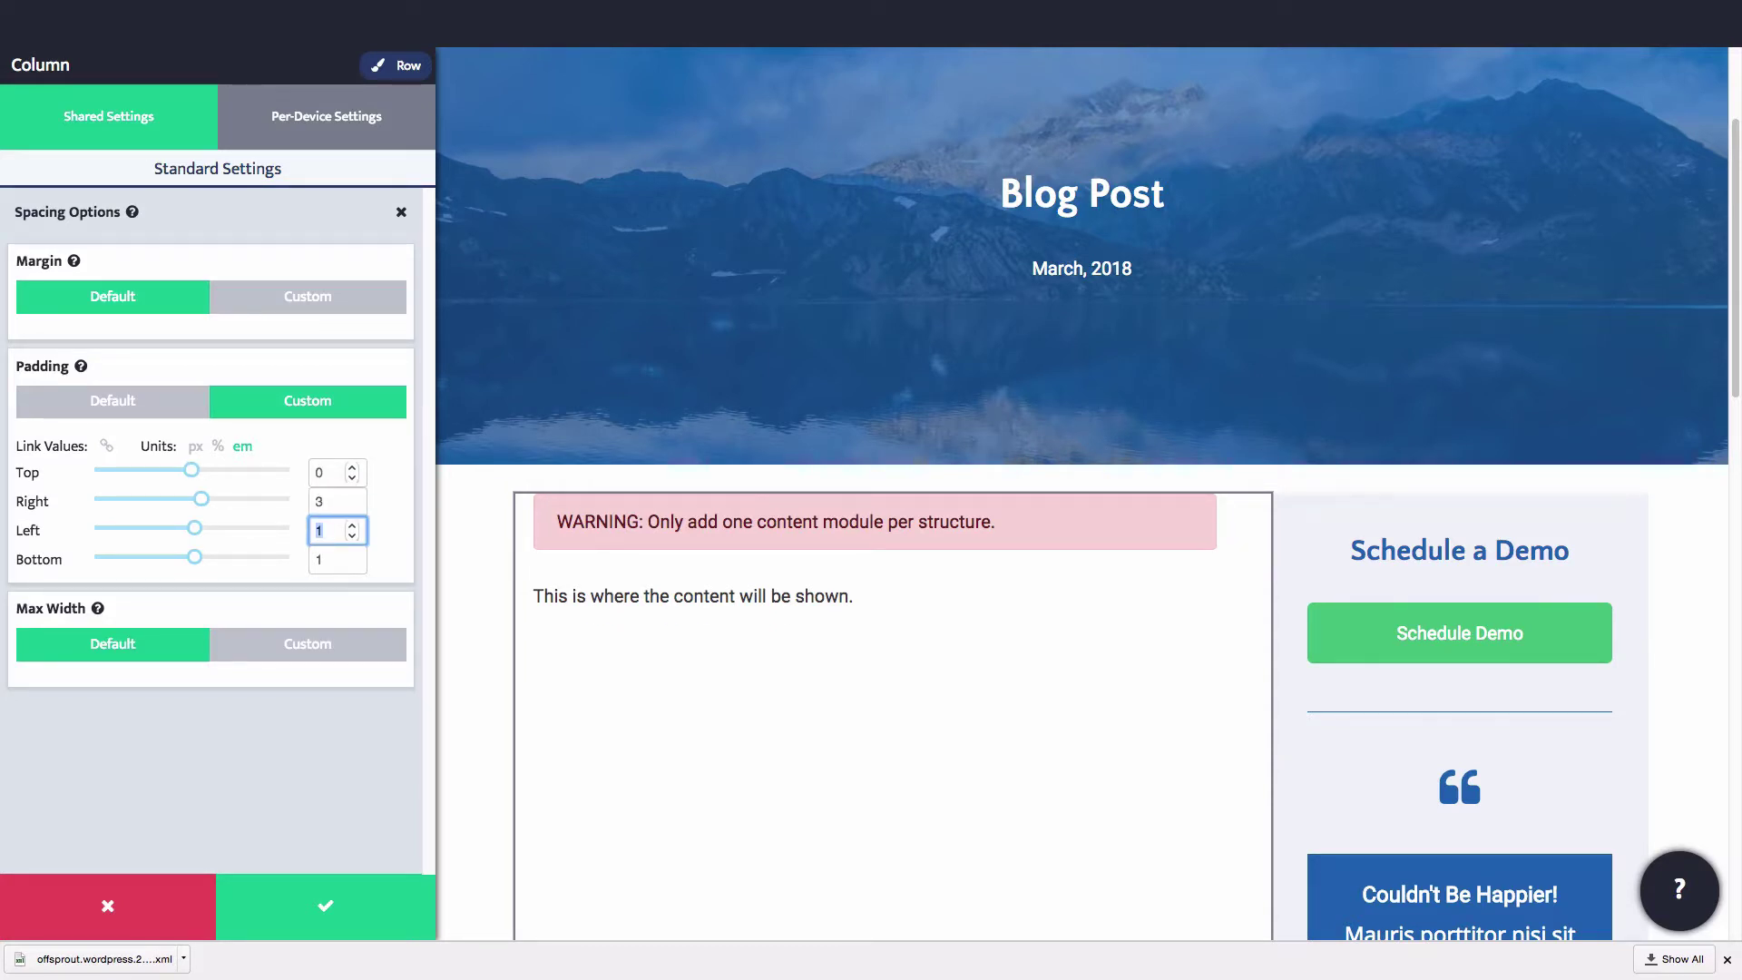
text(0)
key(Tab)
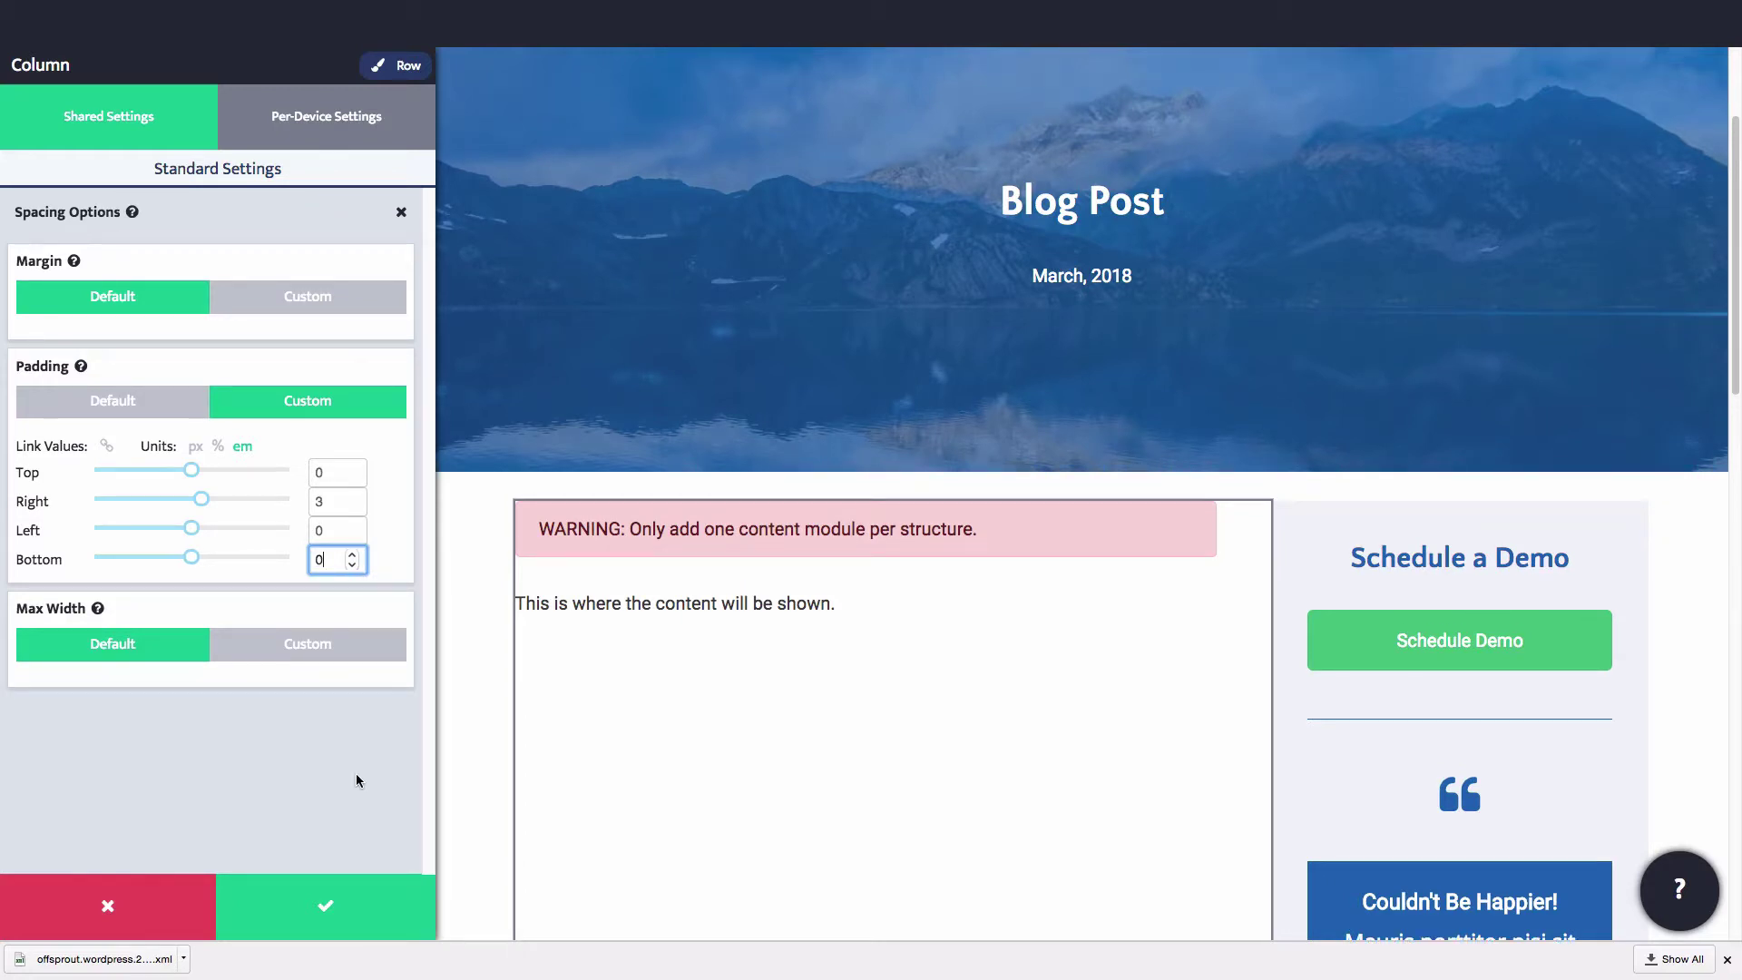
click(313, 116)
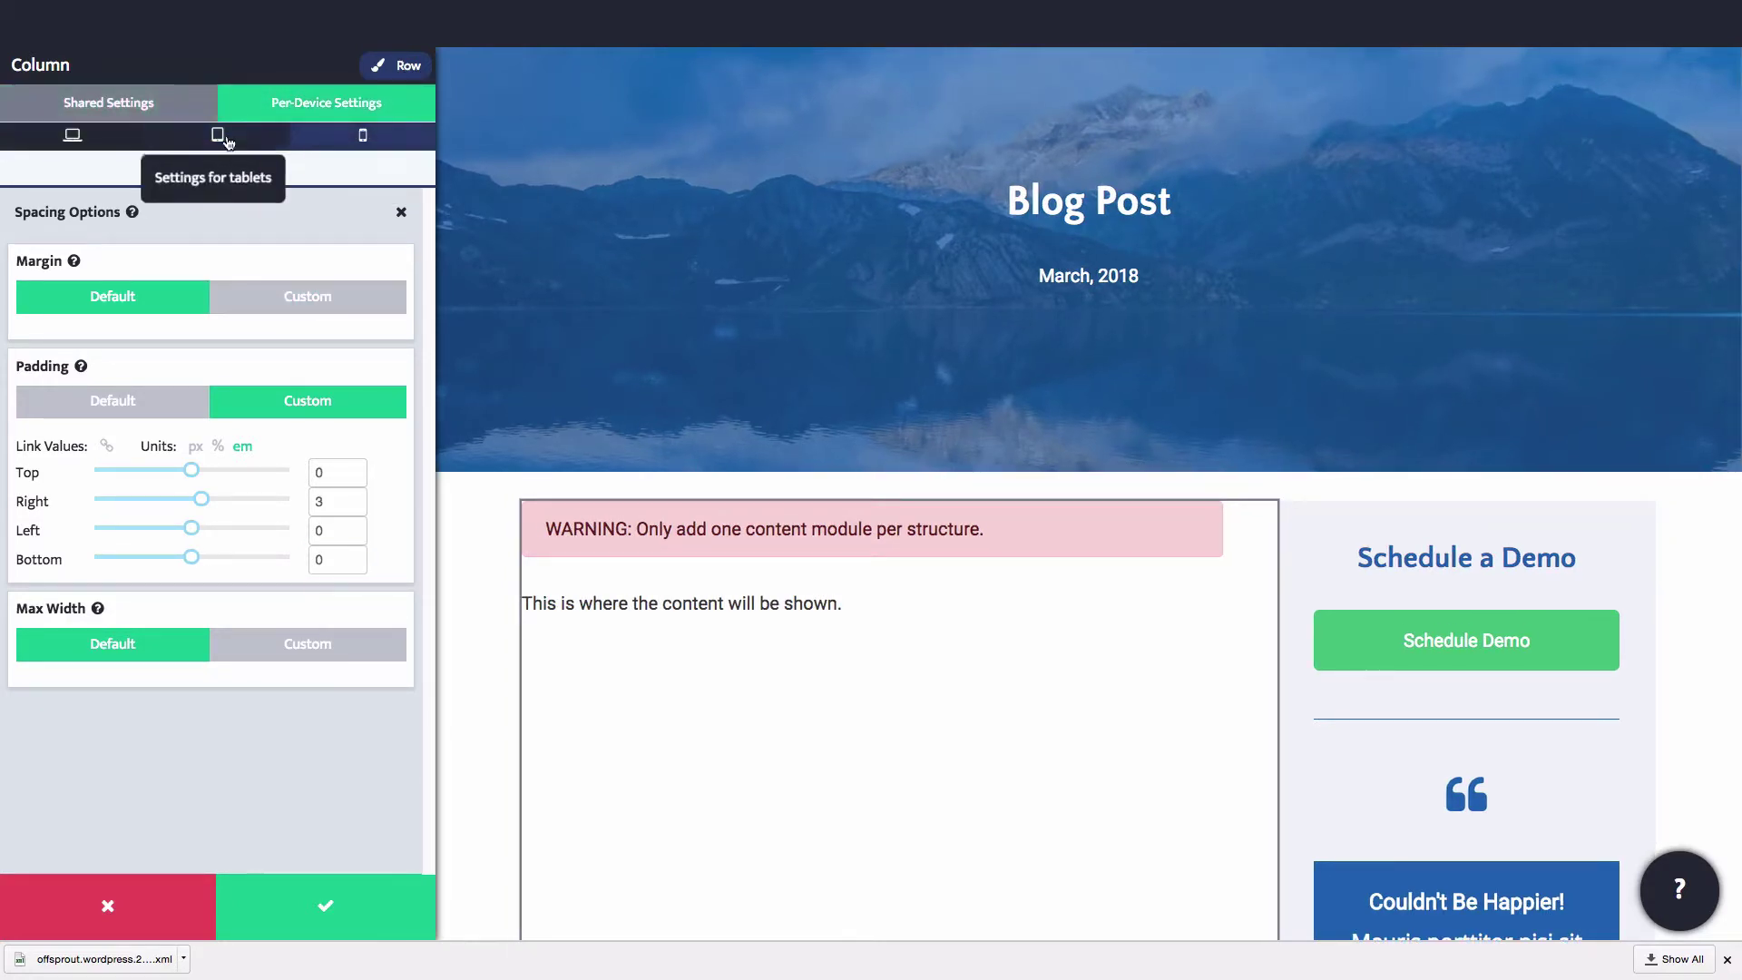
click(363, 136)
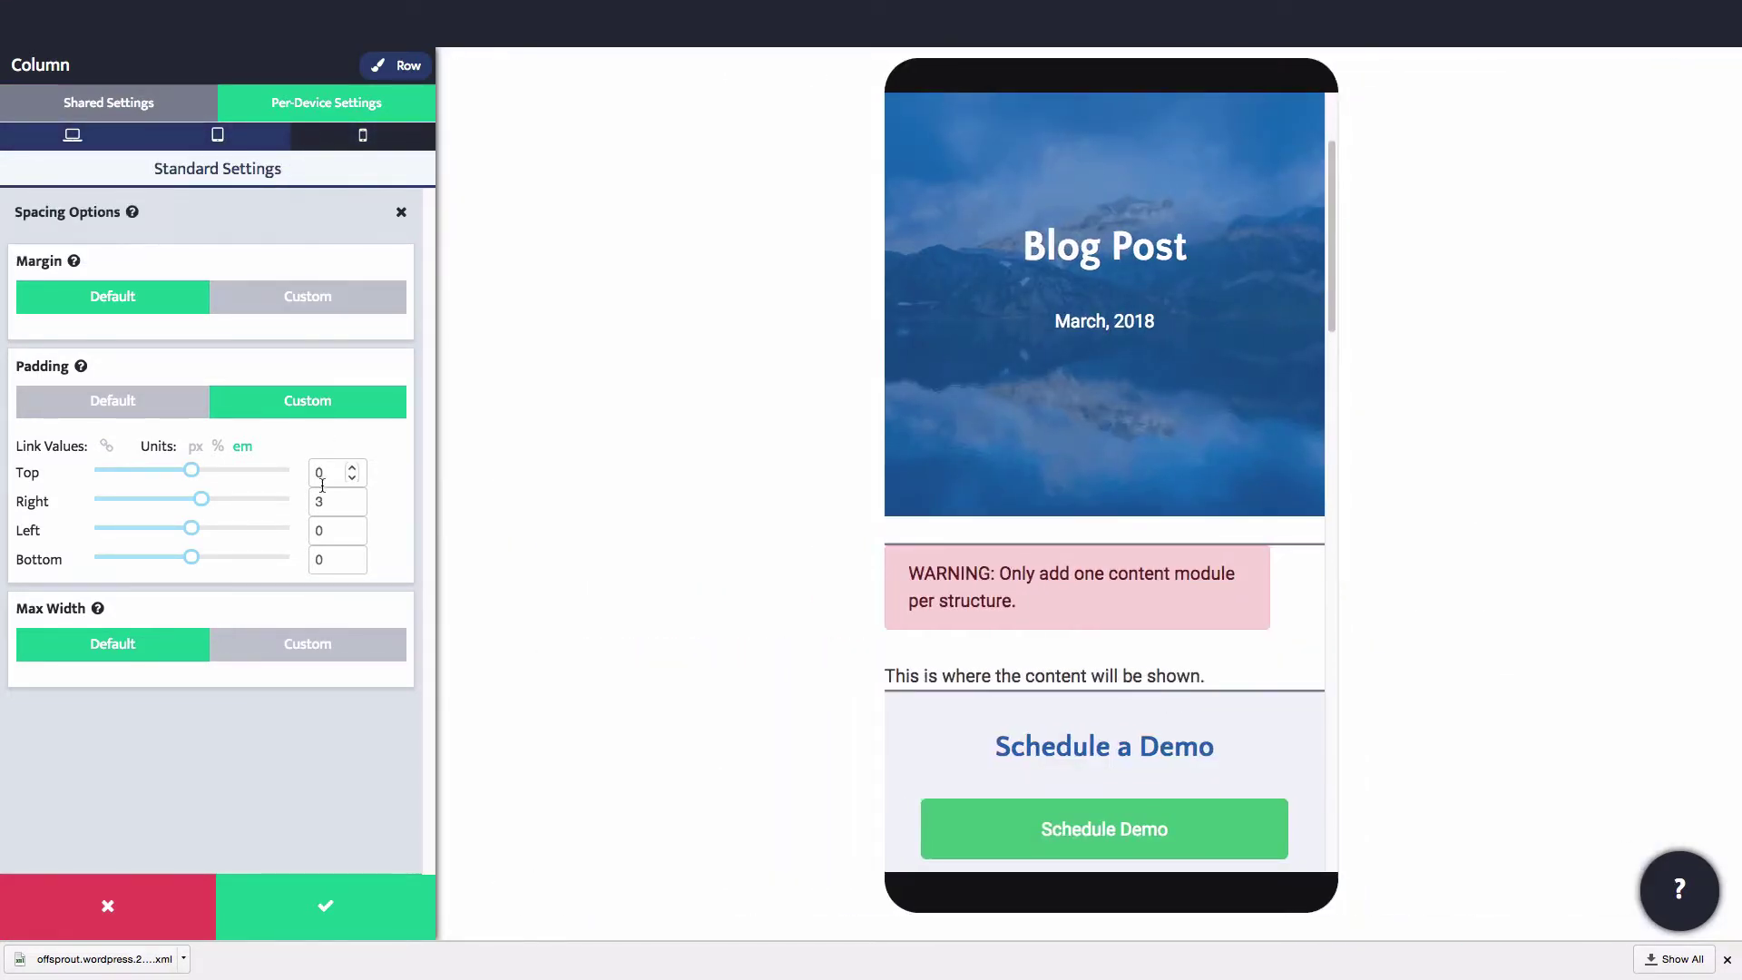
text(1)
key(Tab)
text(1)
key(Tab)
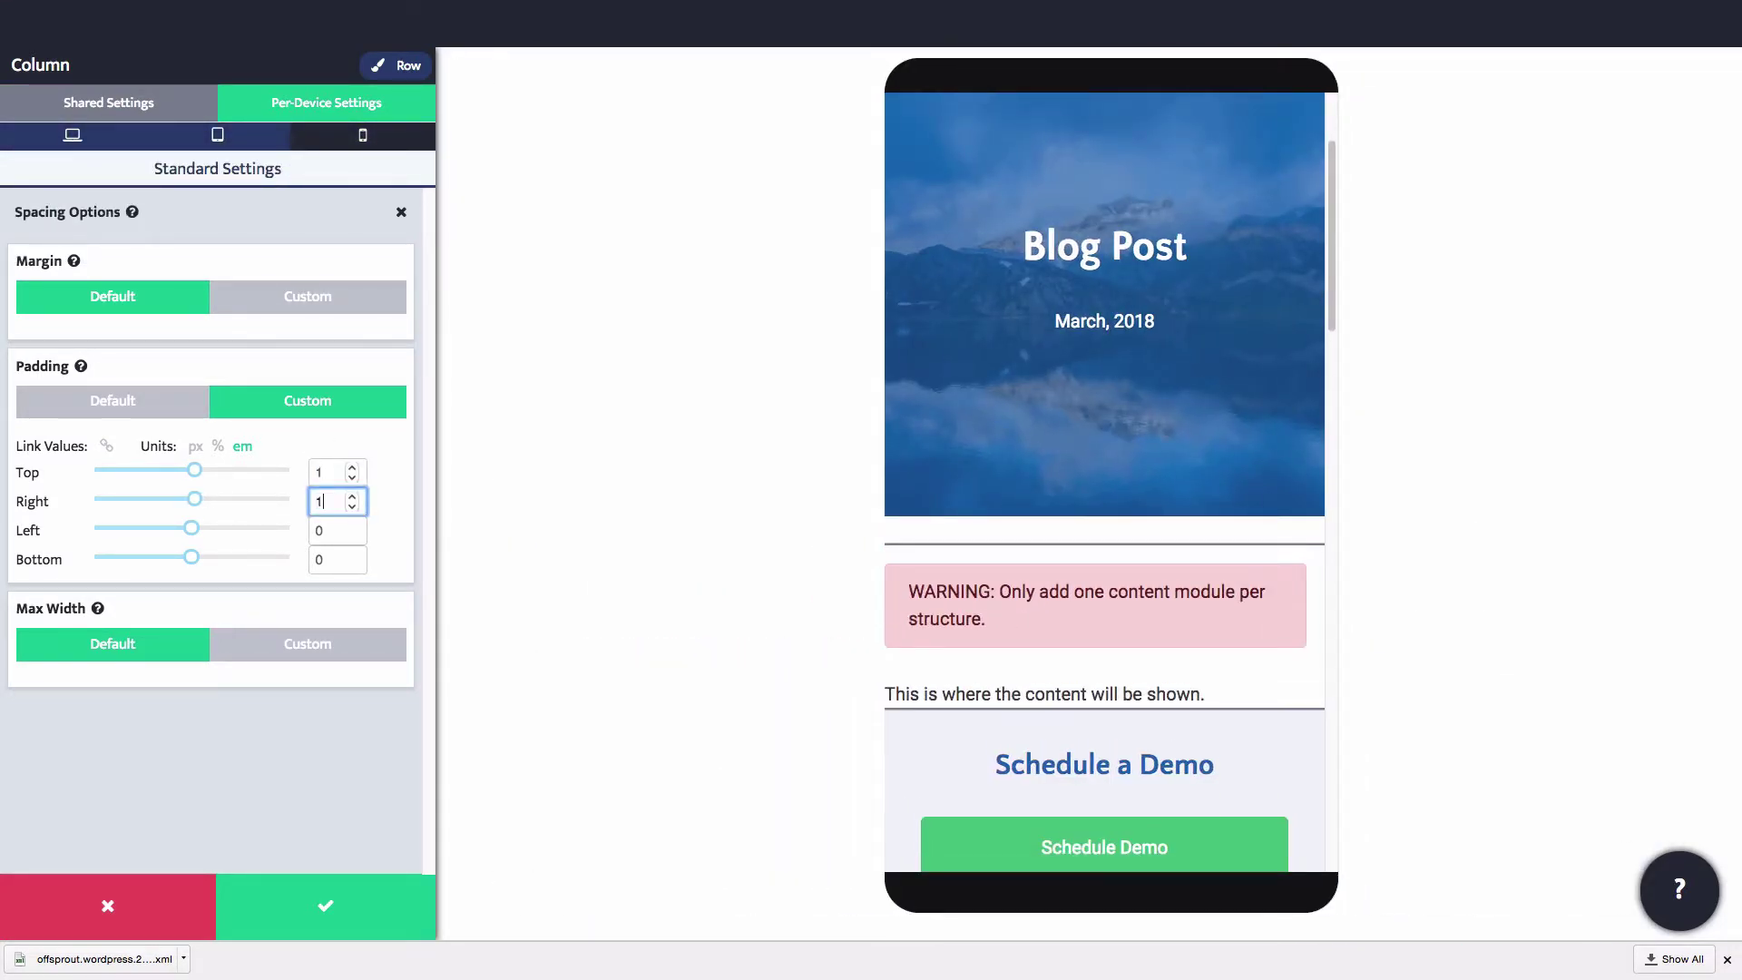
text(1)
text(2)
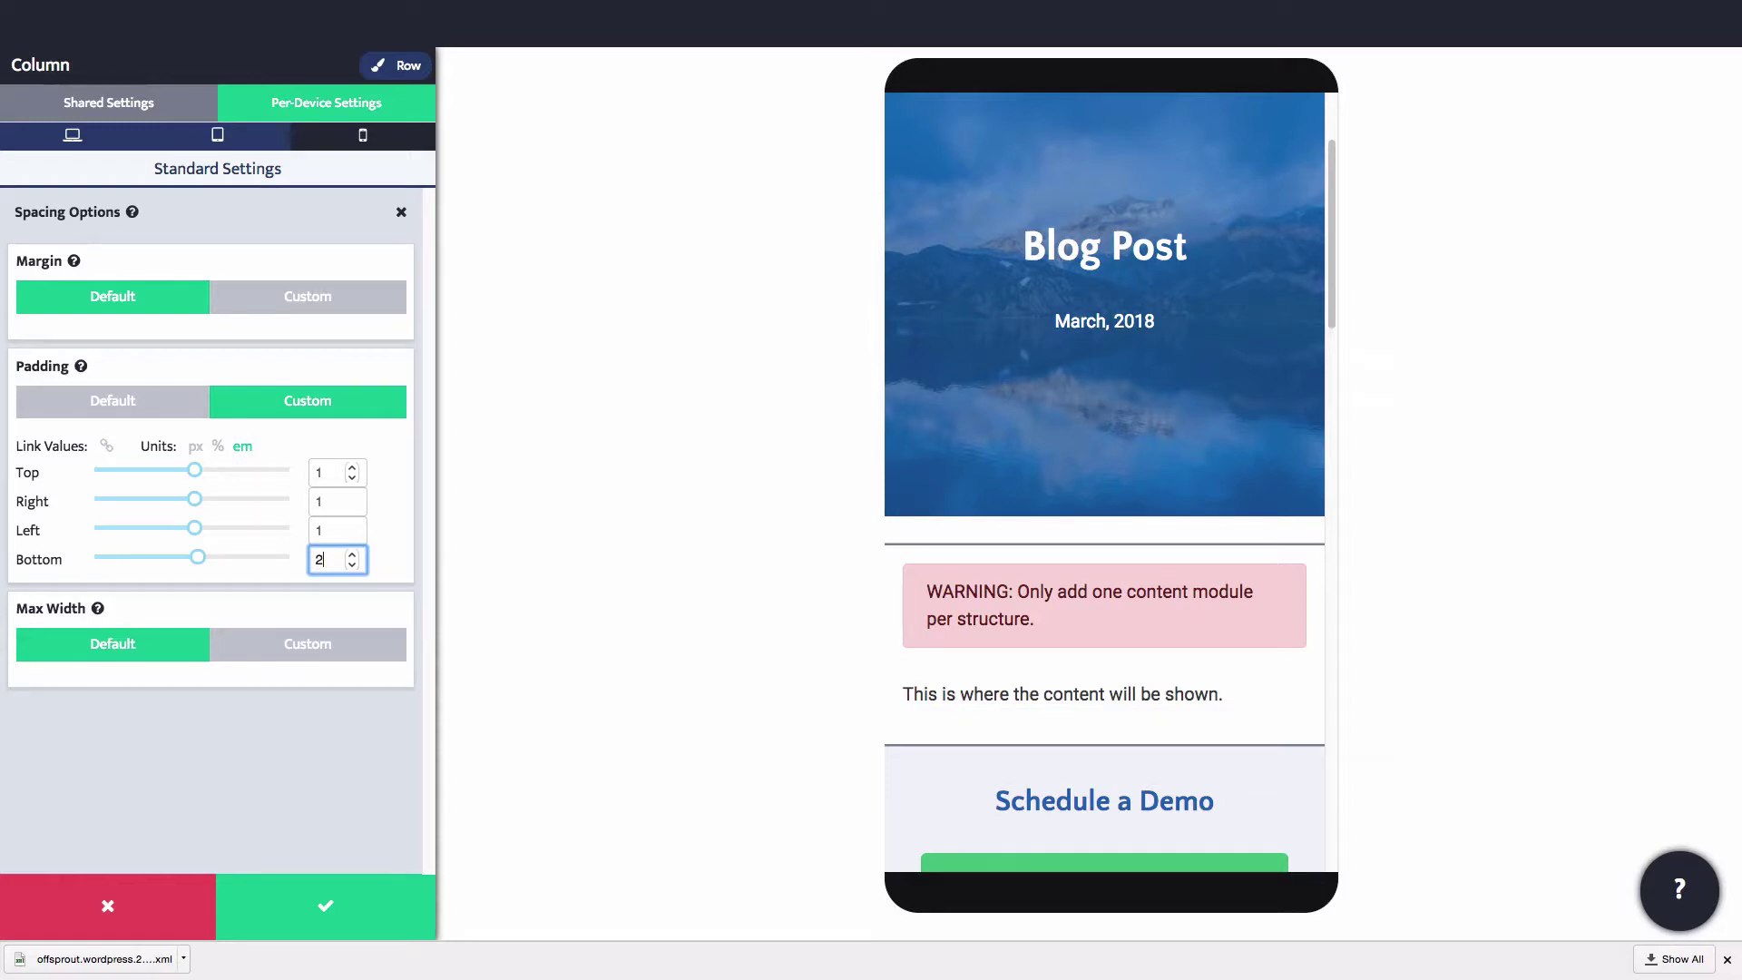
click(336, 897)
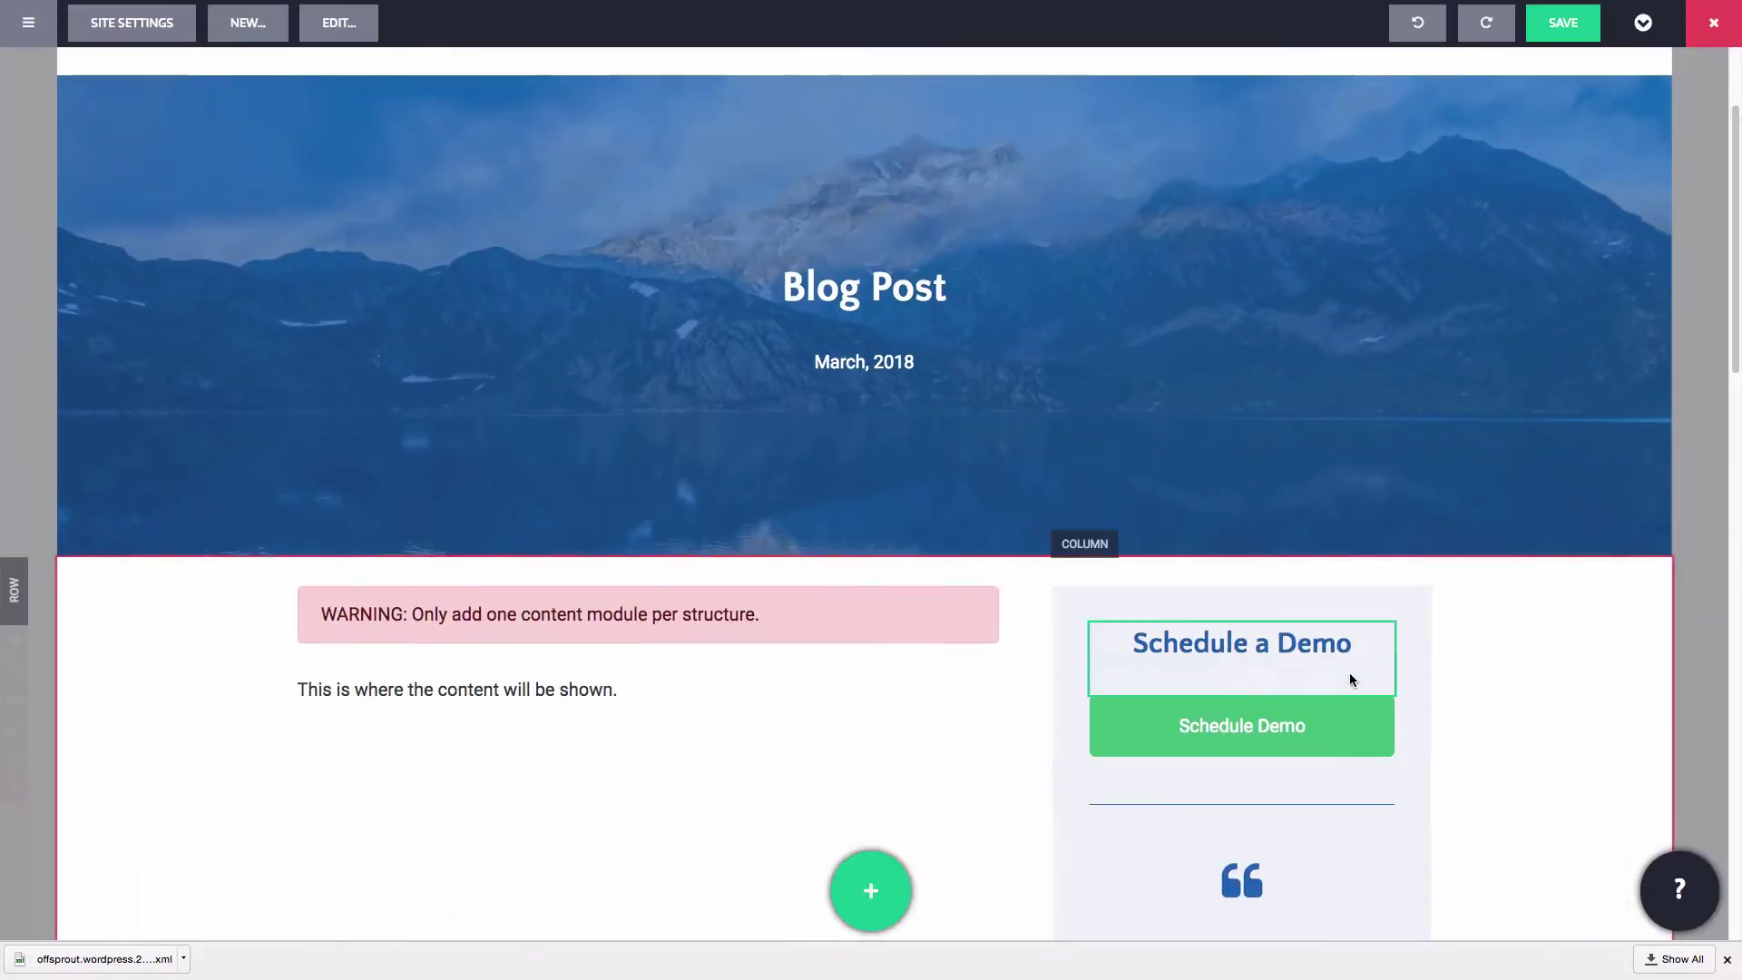
Save the Blog Post structure and dismiss the confirmation.
scroll(1365, 667, up, 2)
scroll(1370, 662, down, 7)
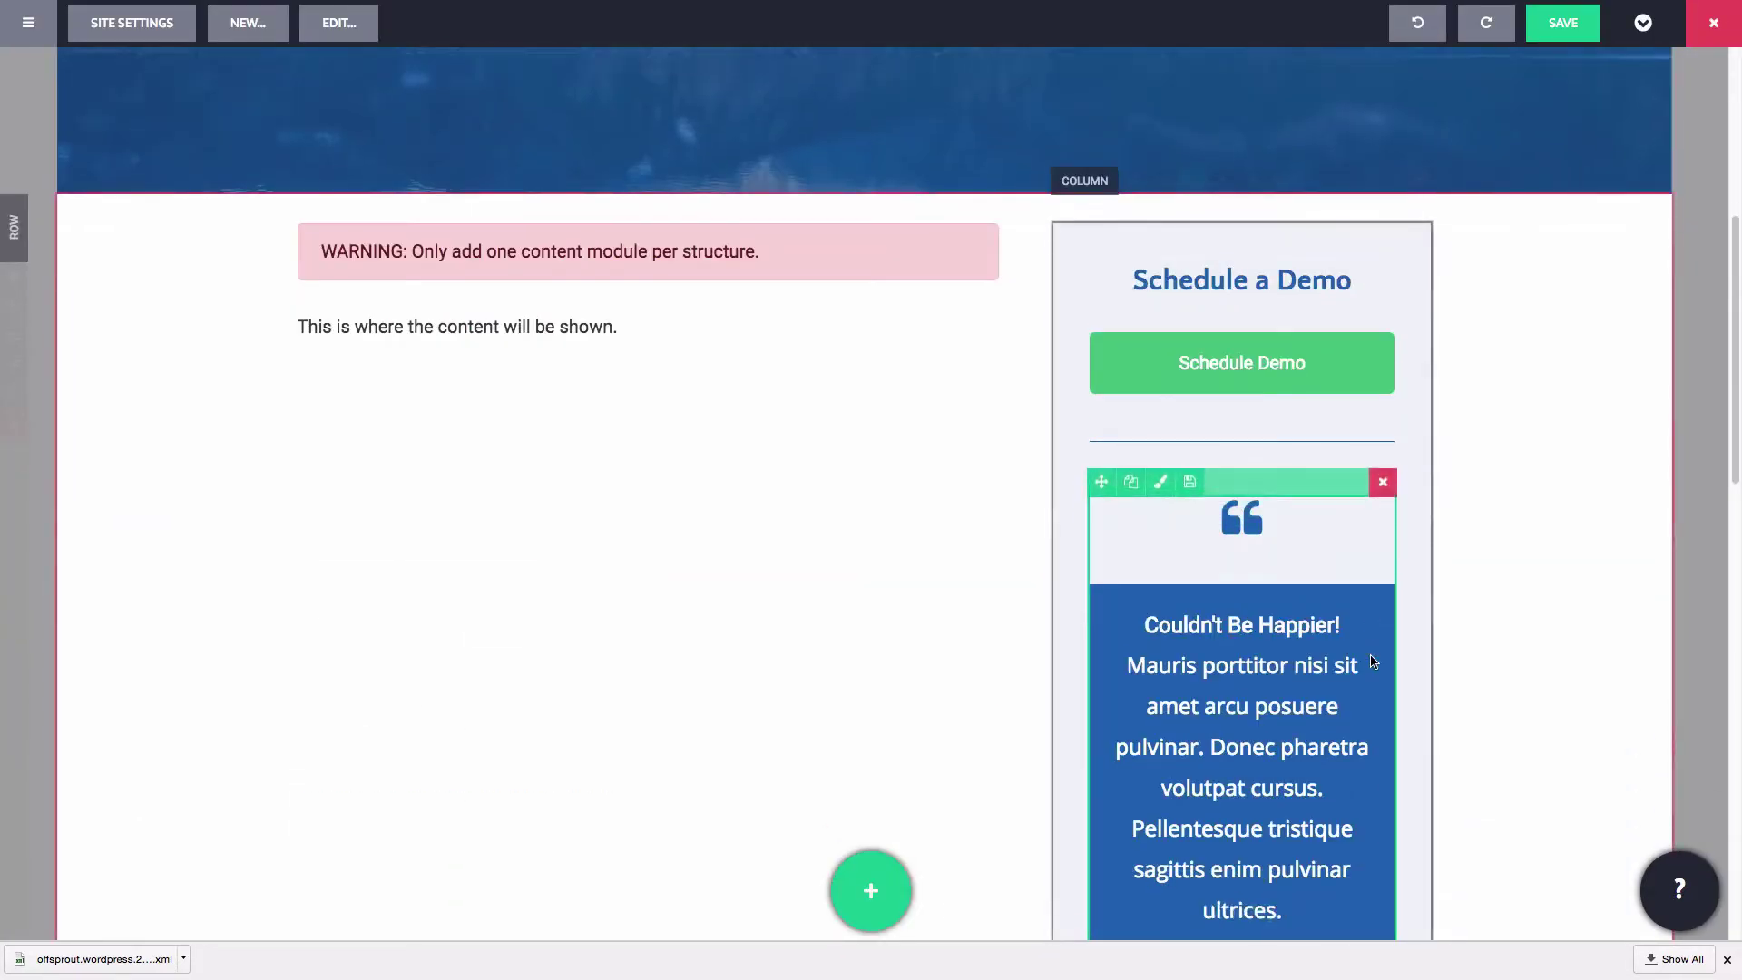
scroll(1374, 662, down, 10)
scroll(1388, 660, up, 7)
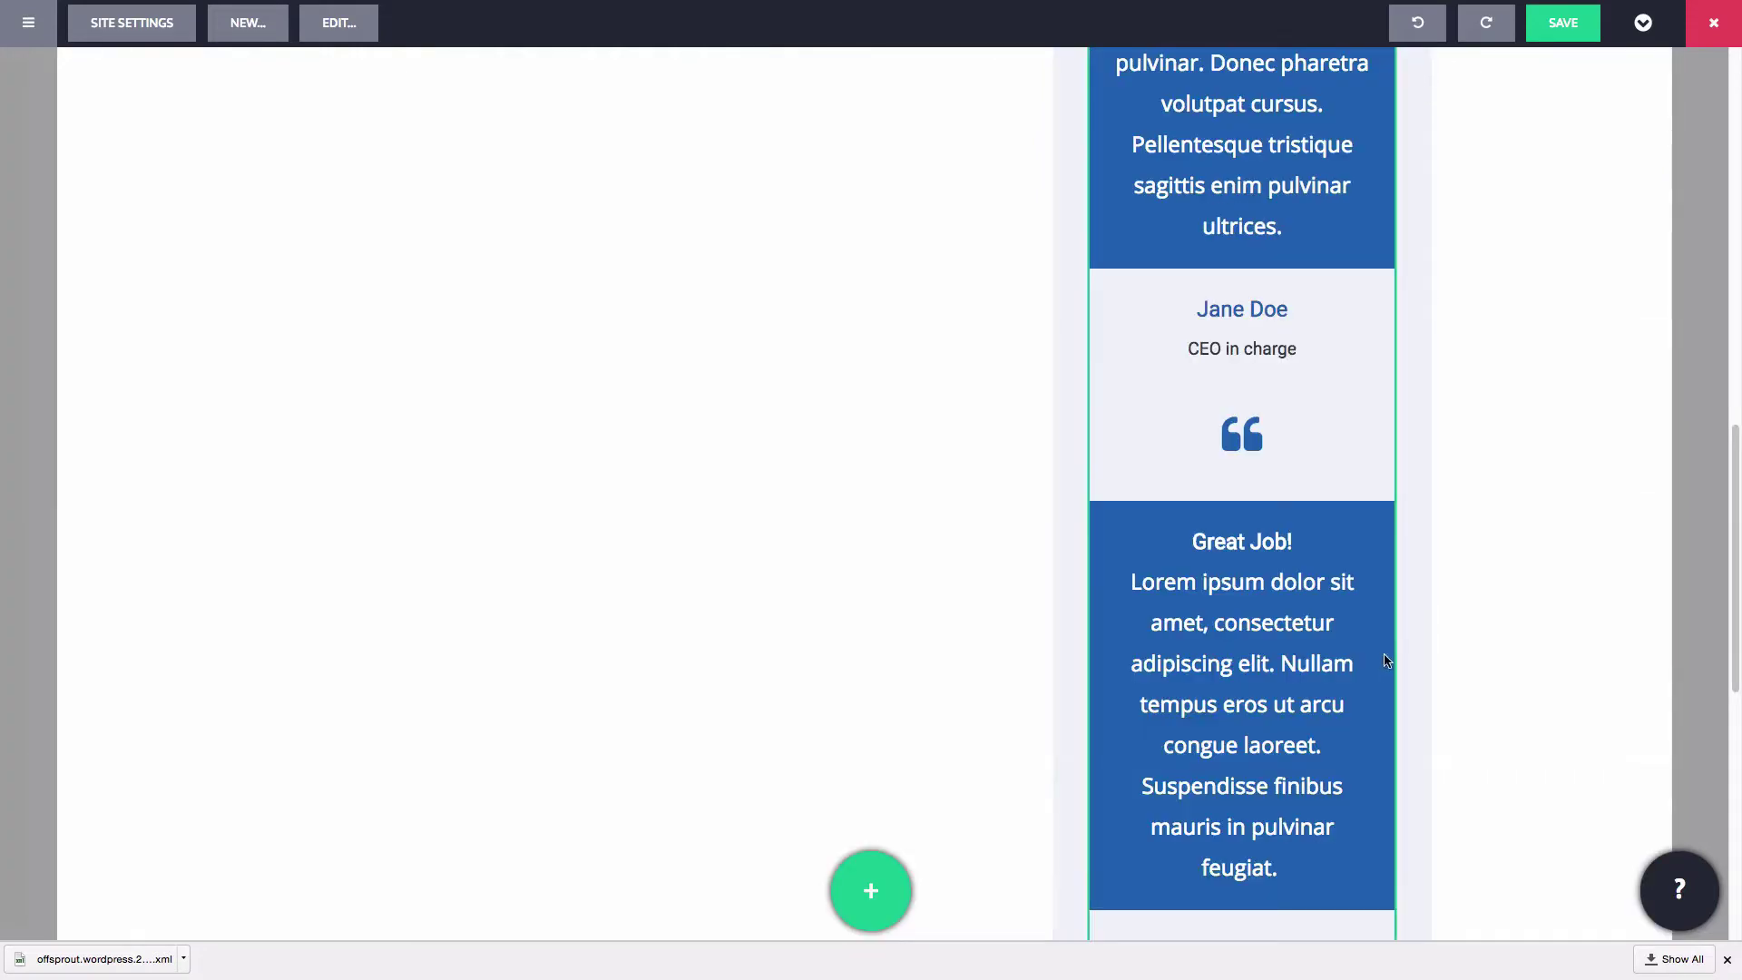
scroll(1395, 660, up, 10)
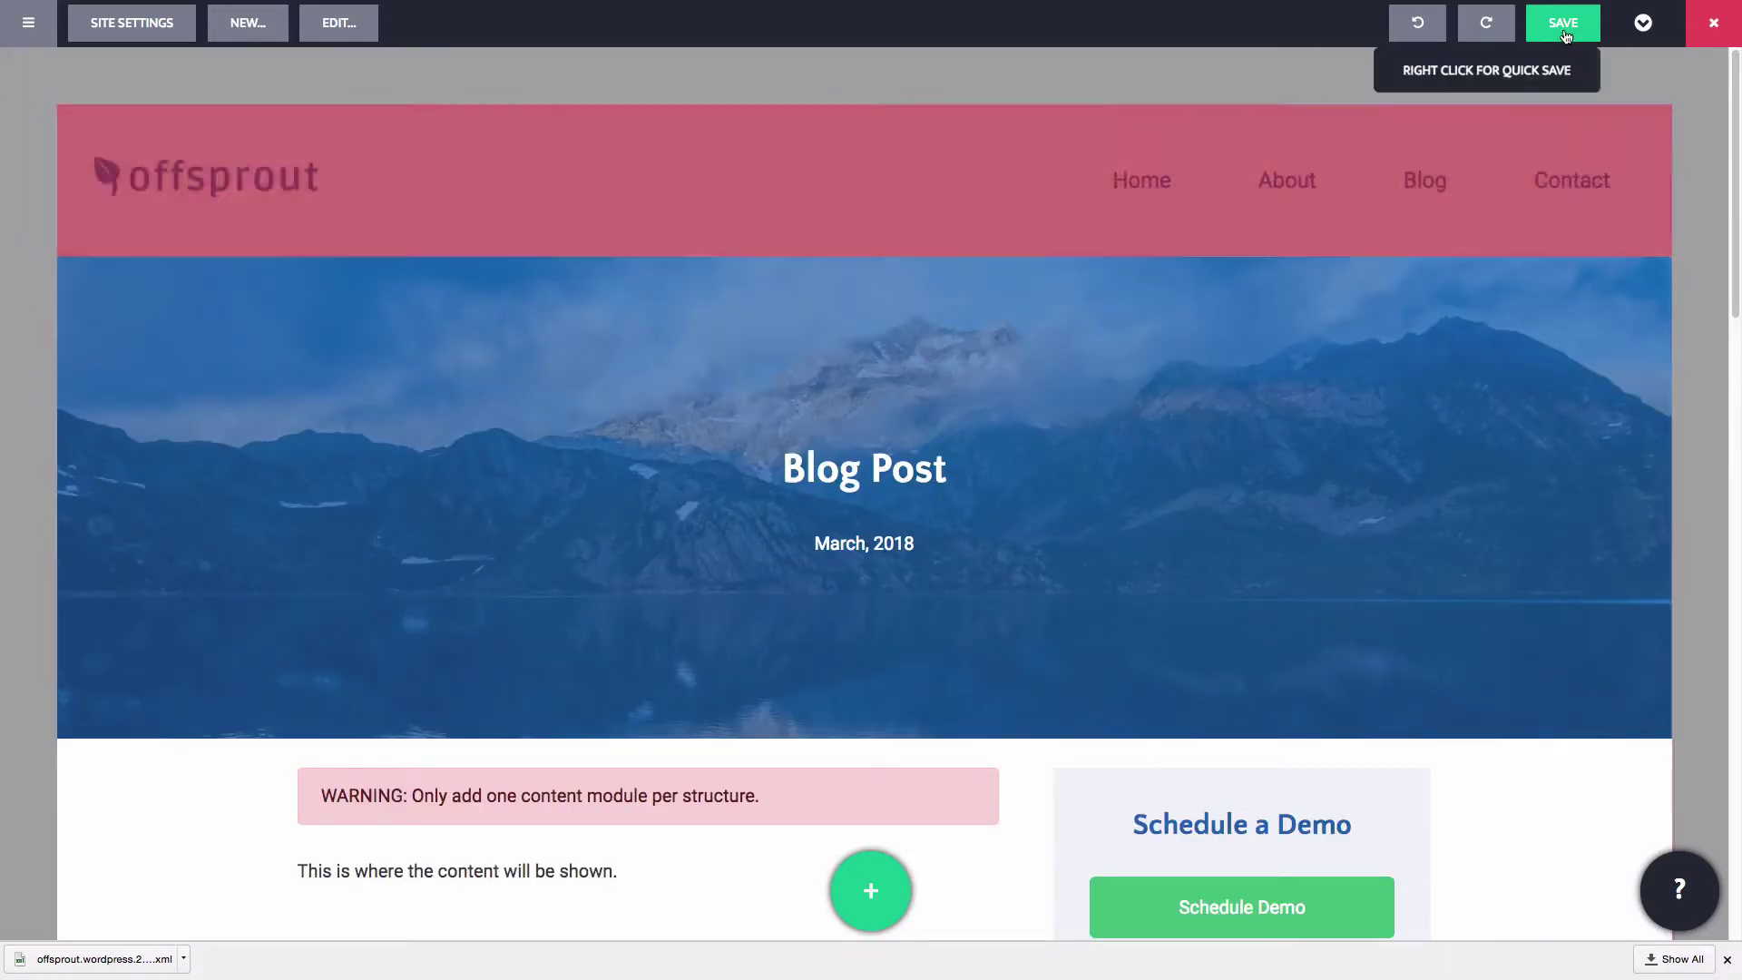
click(1565, 33)
click(962, 286)
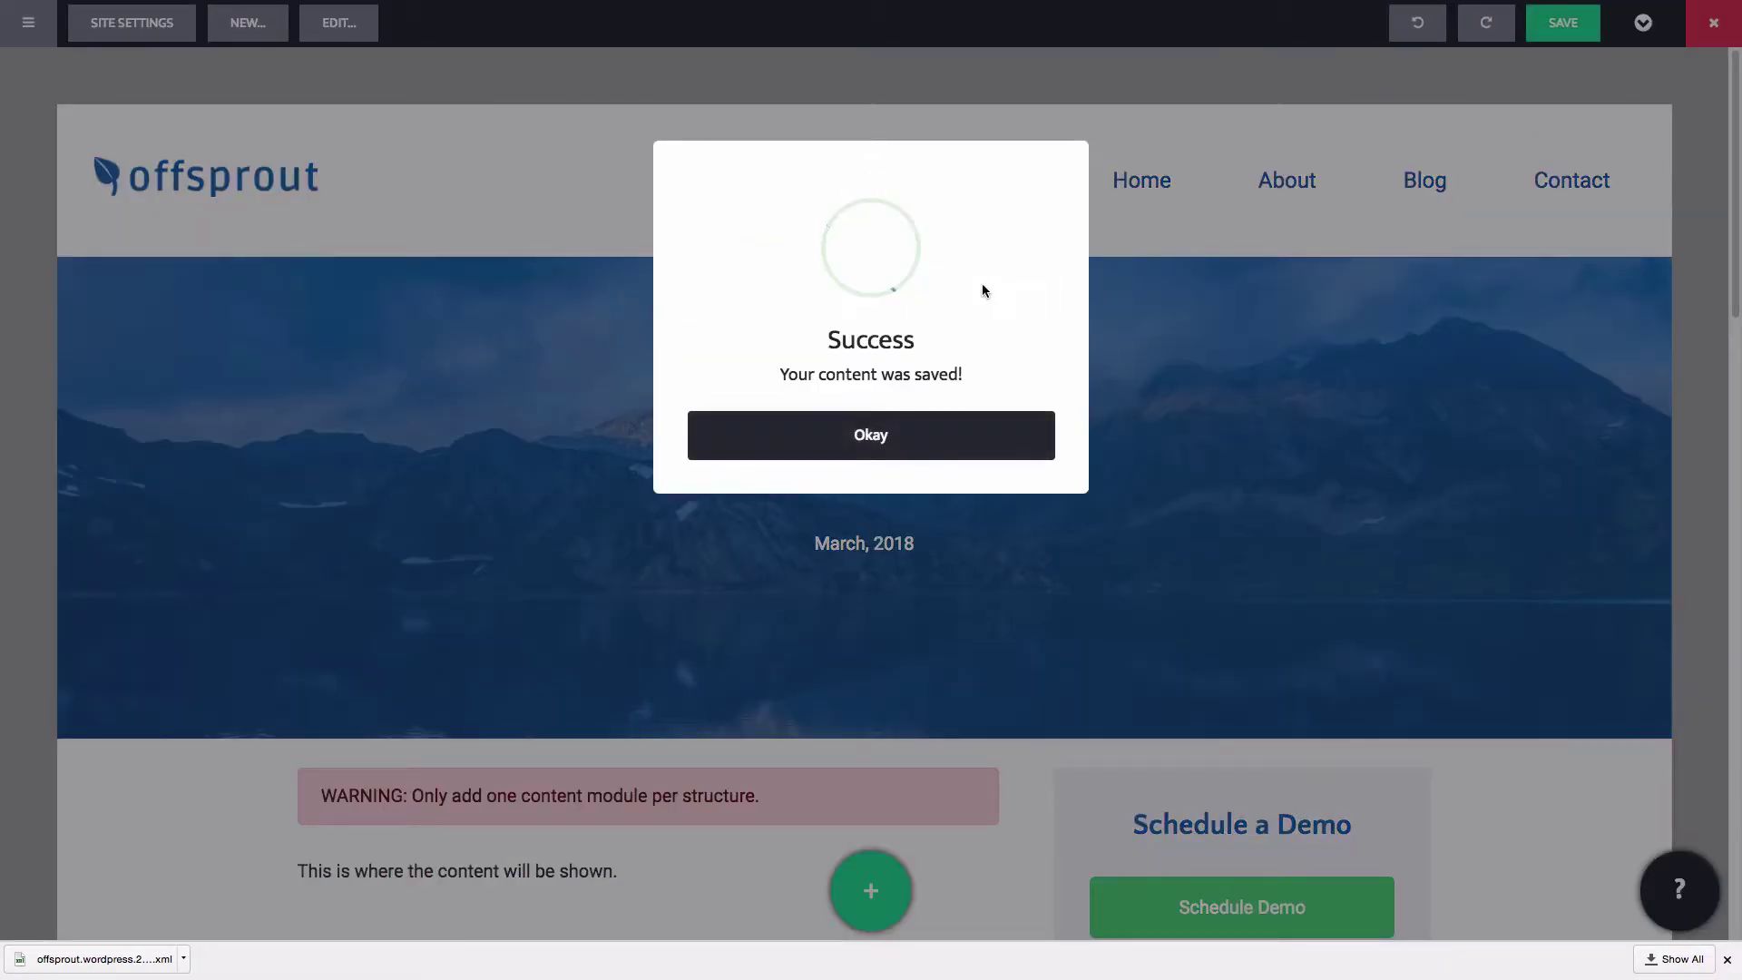
click(986, 437)
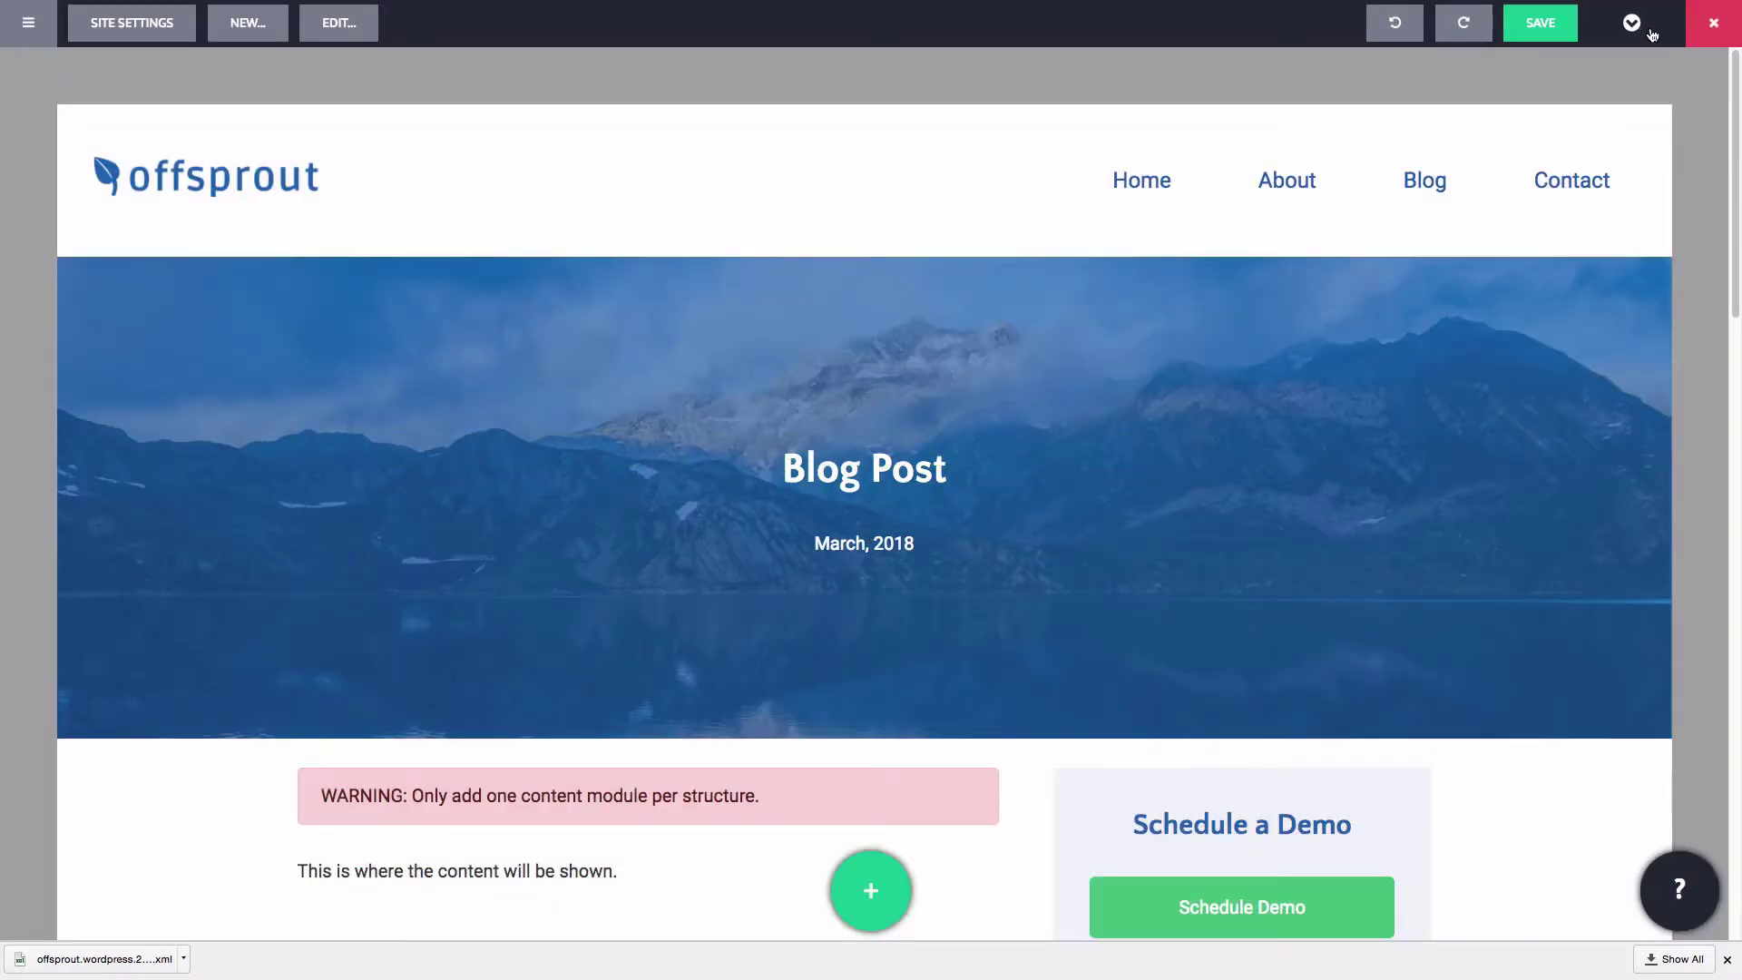
Open My First Post in the editor from the pages list.
click(1633, 22)
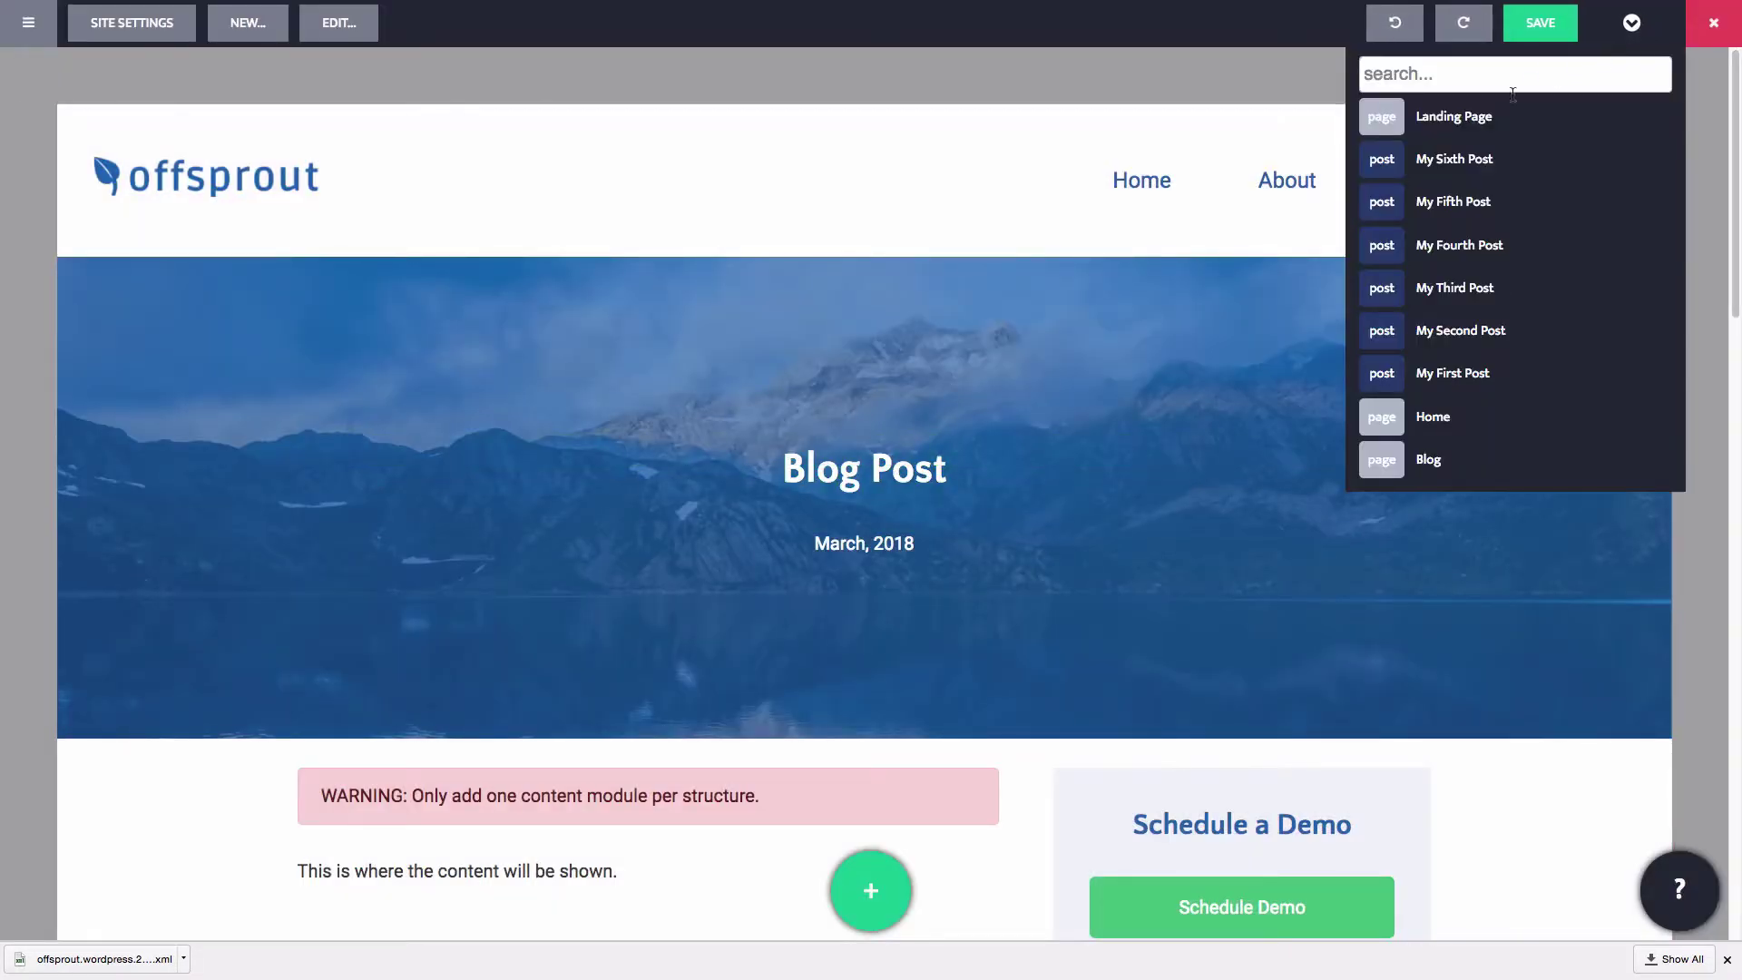
click(1449, 382)
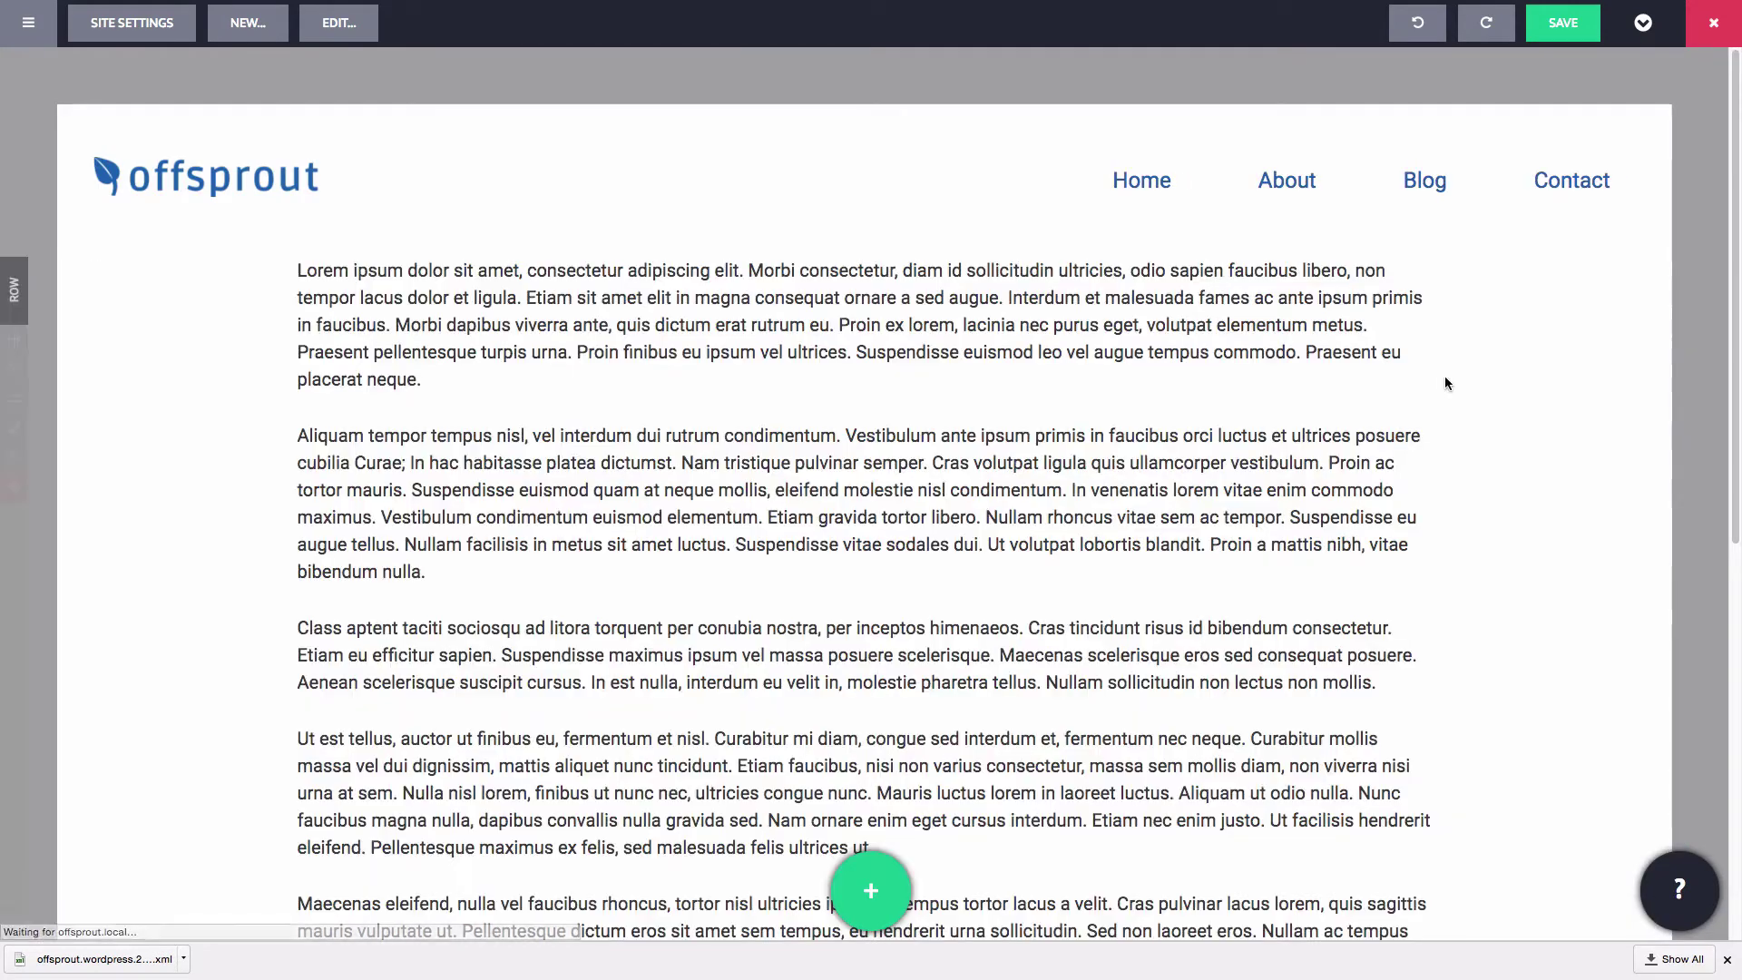
scroll(1207, 526, down, 7)
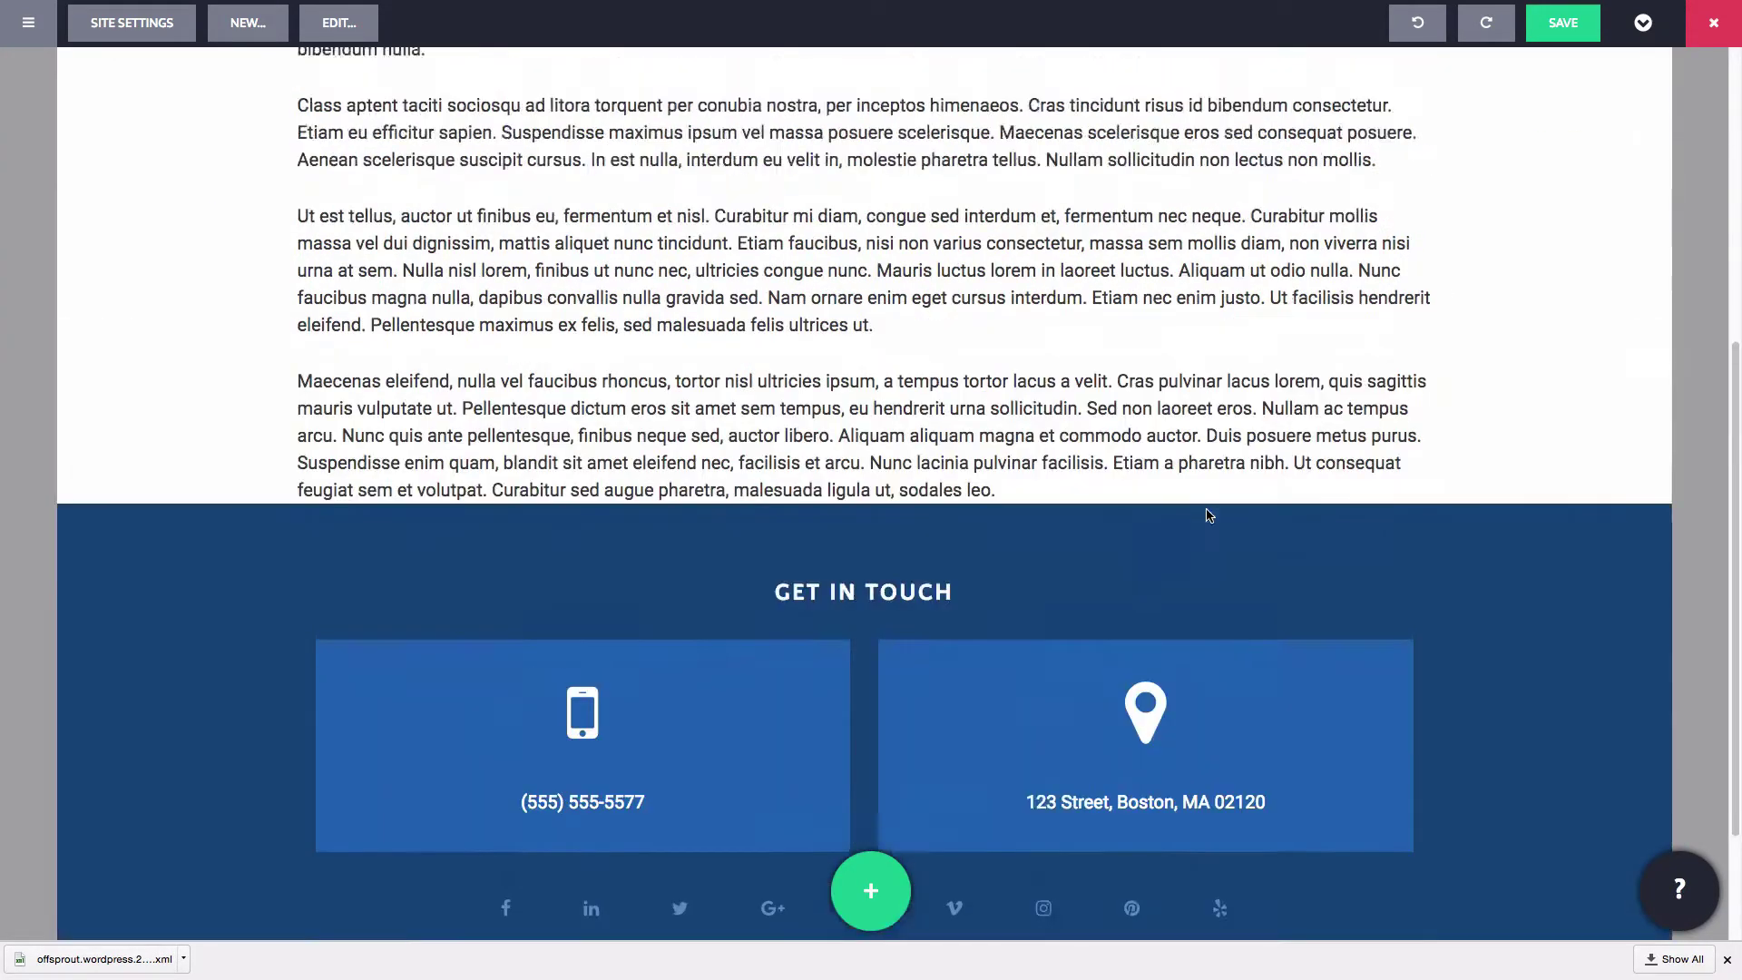
scroll(1207, 516, up, 4)
scroll(1207, 515, up, 3)
Apply the Blog Post structure to My First Post and review the result.
click(336, 28)
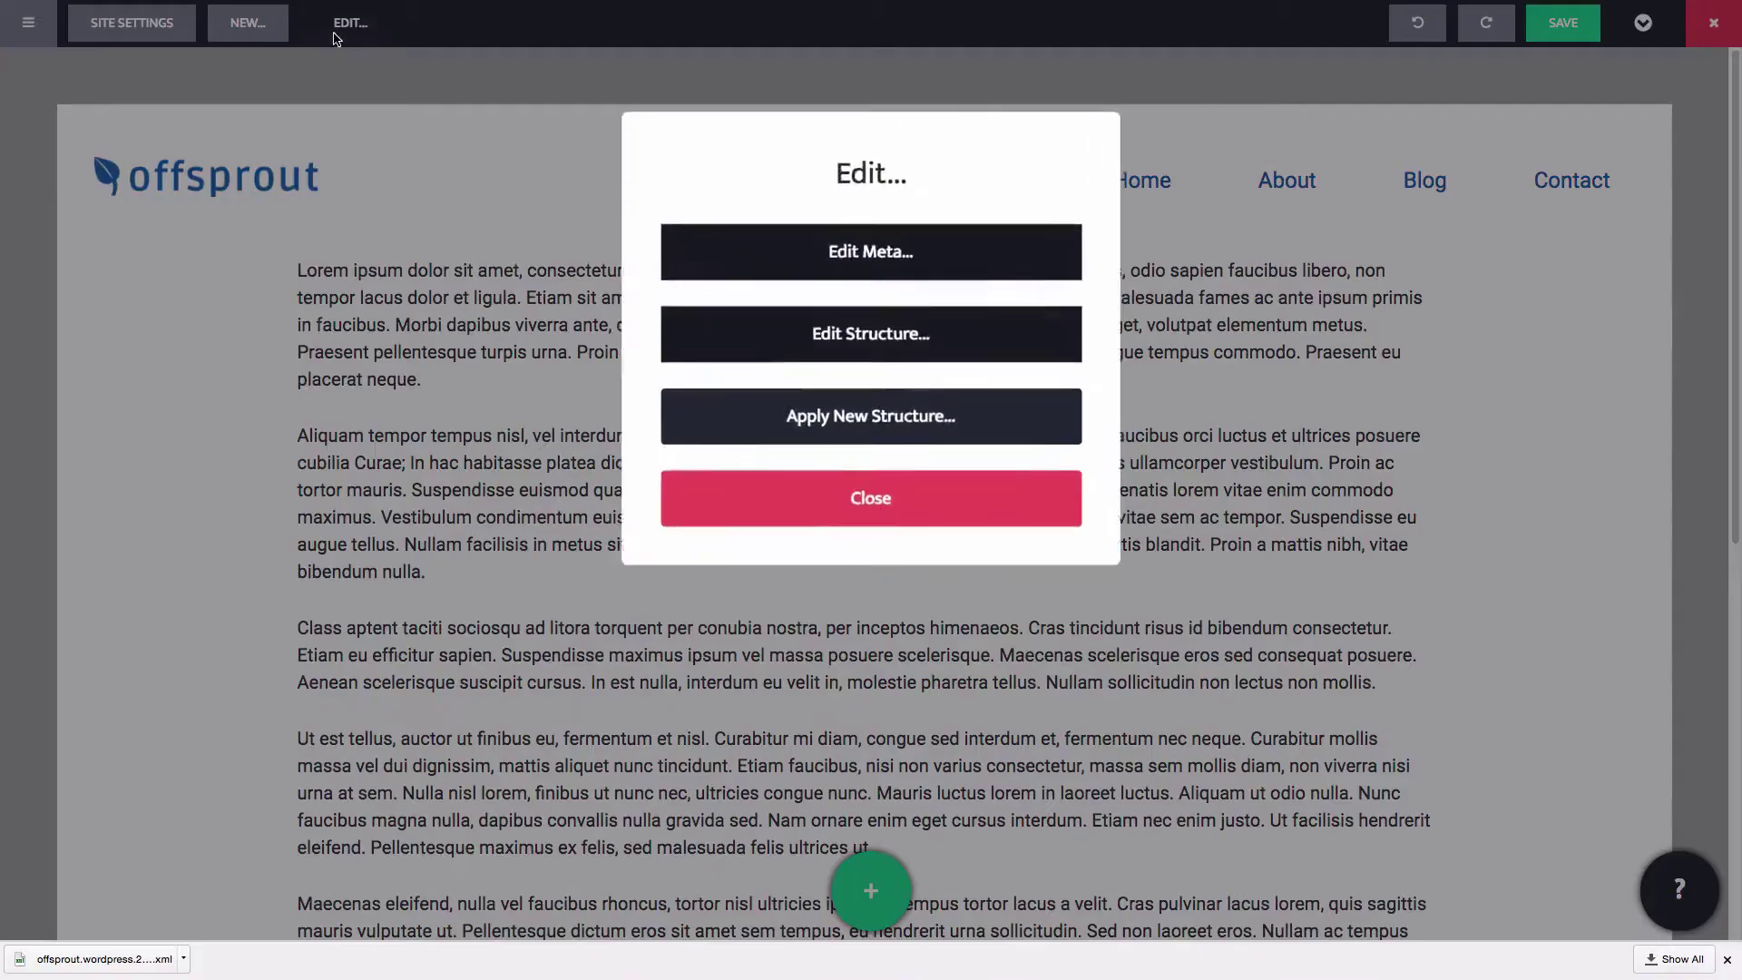
click(778, 418)
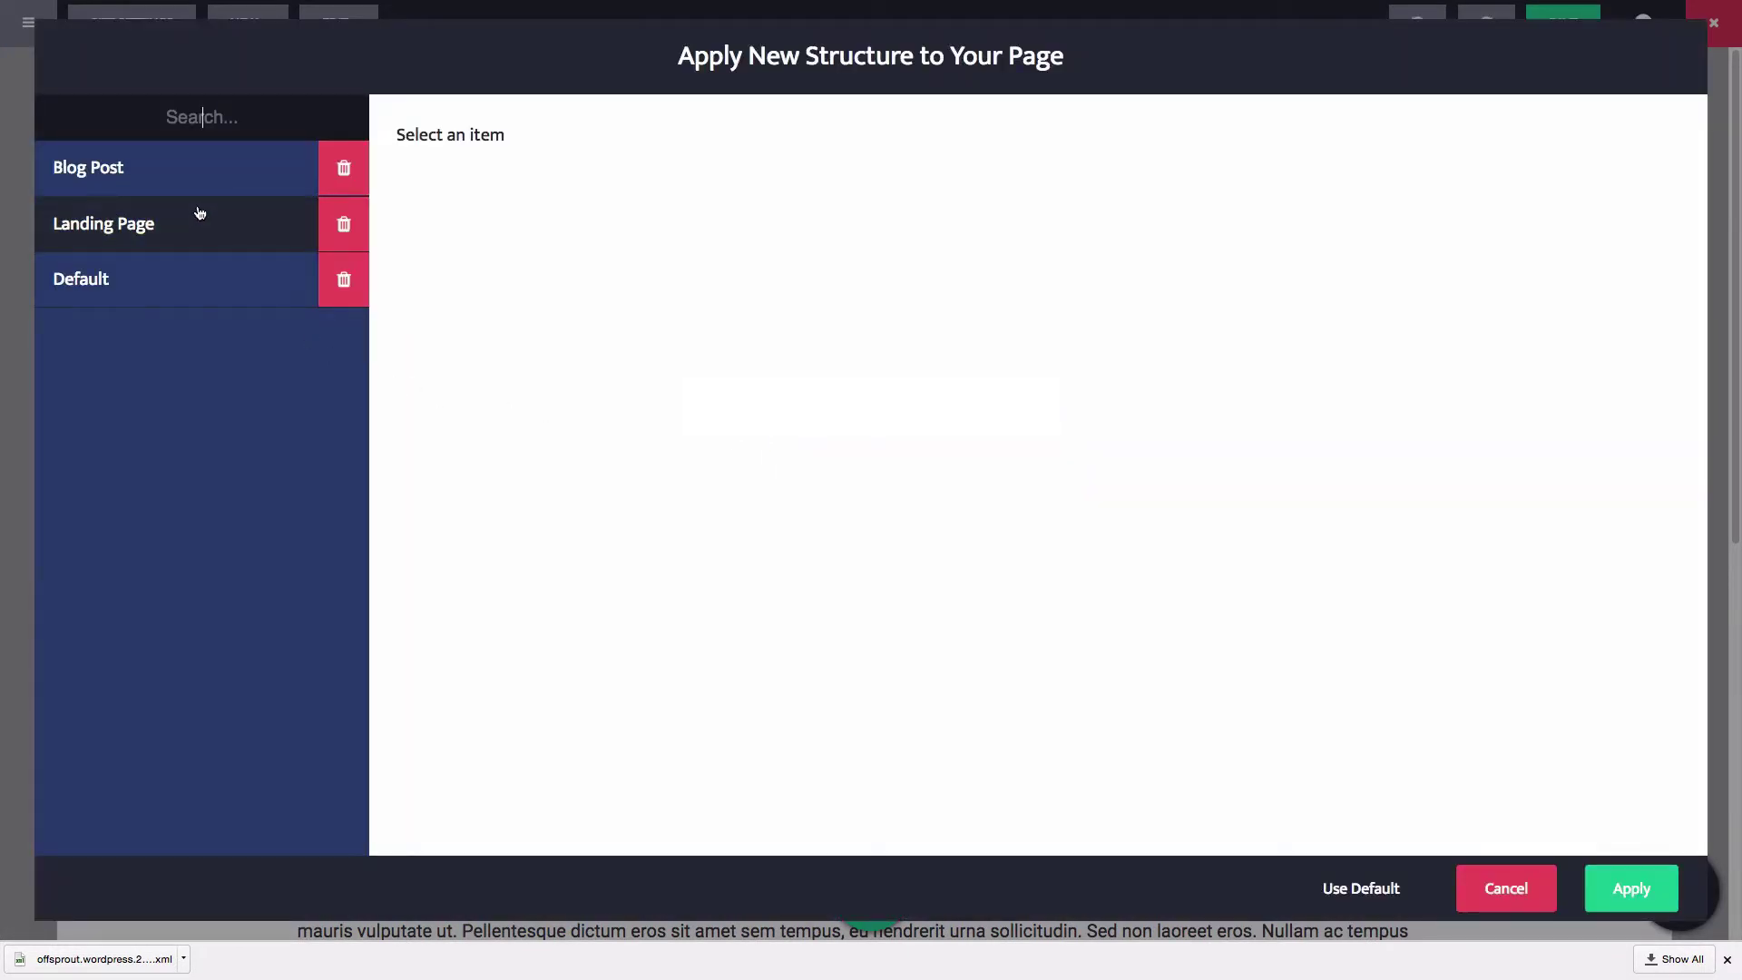
click(197, 181)
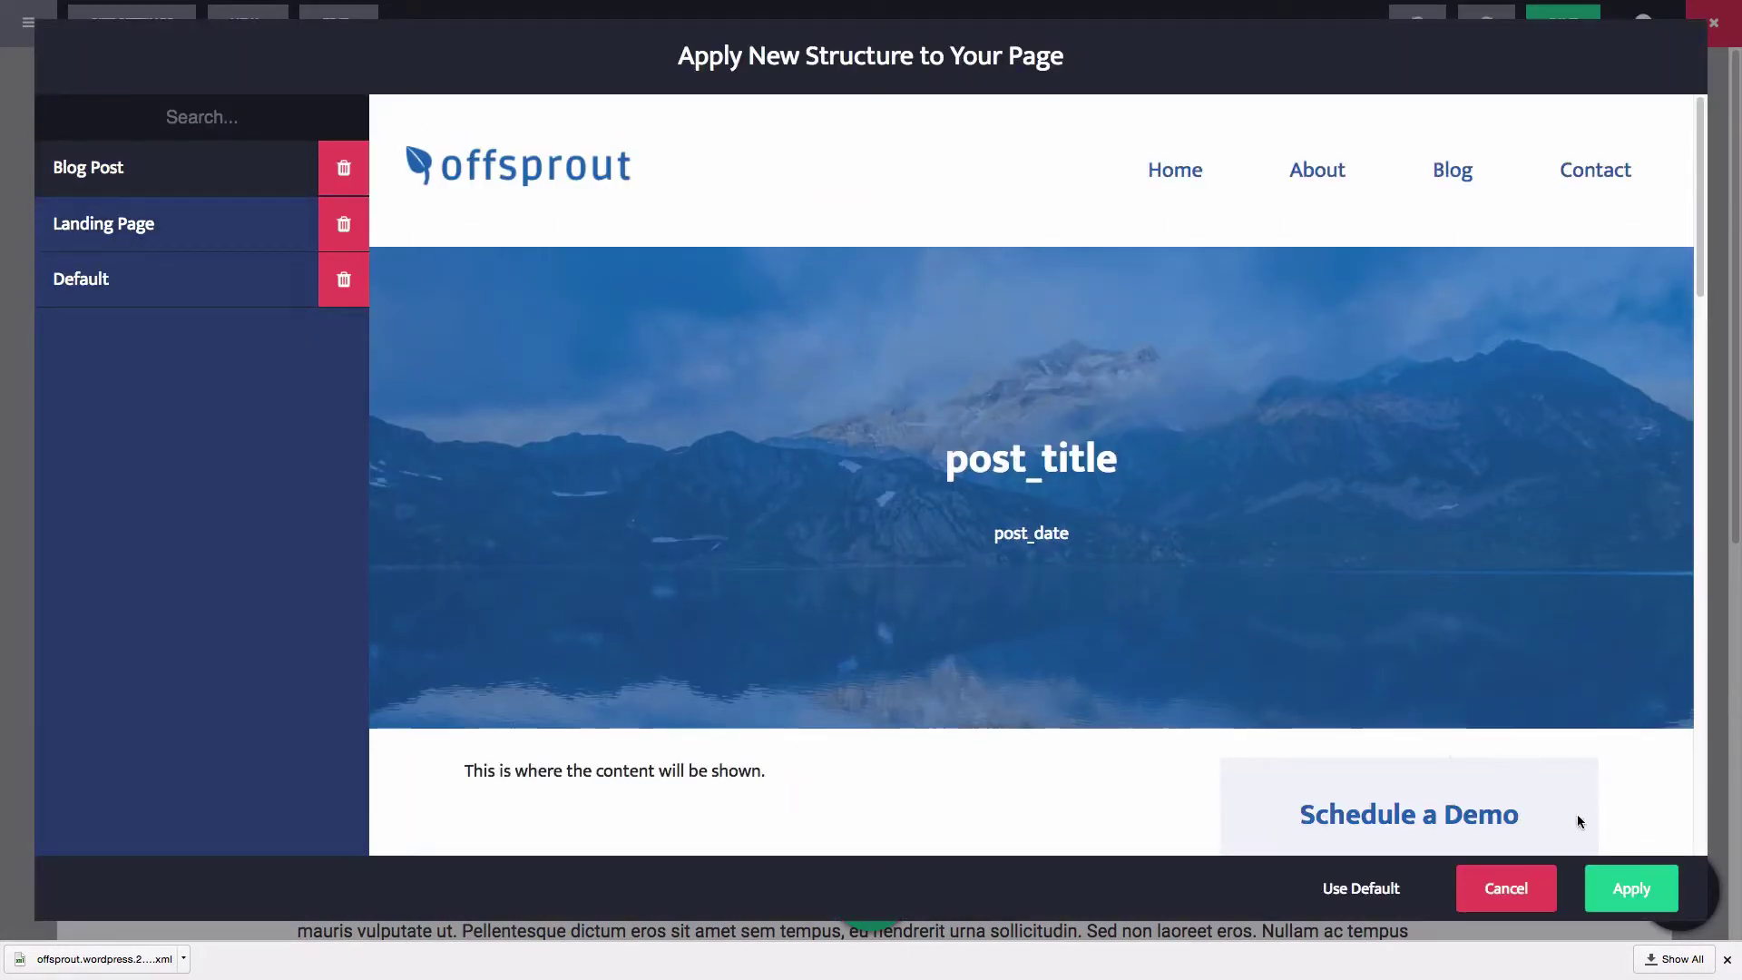
click(1631, 889)
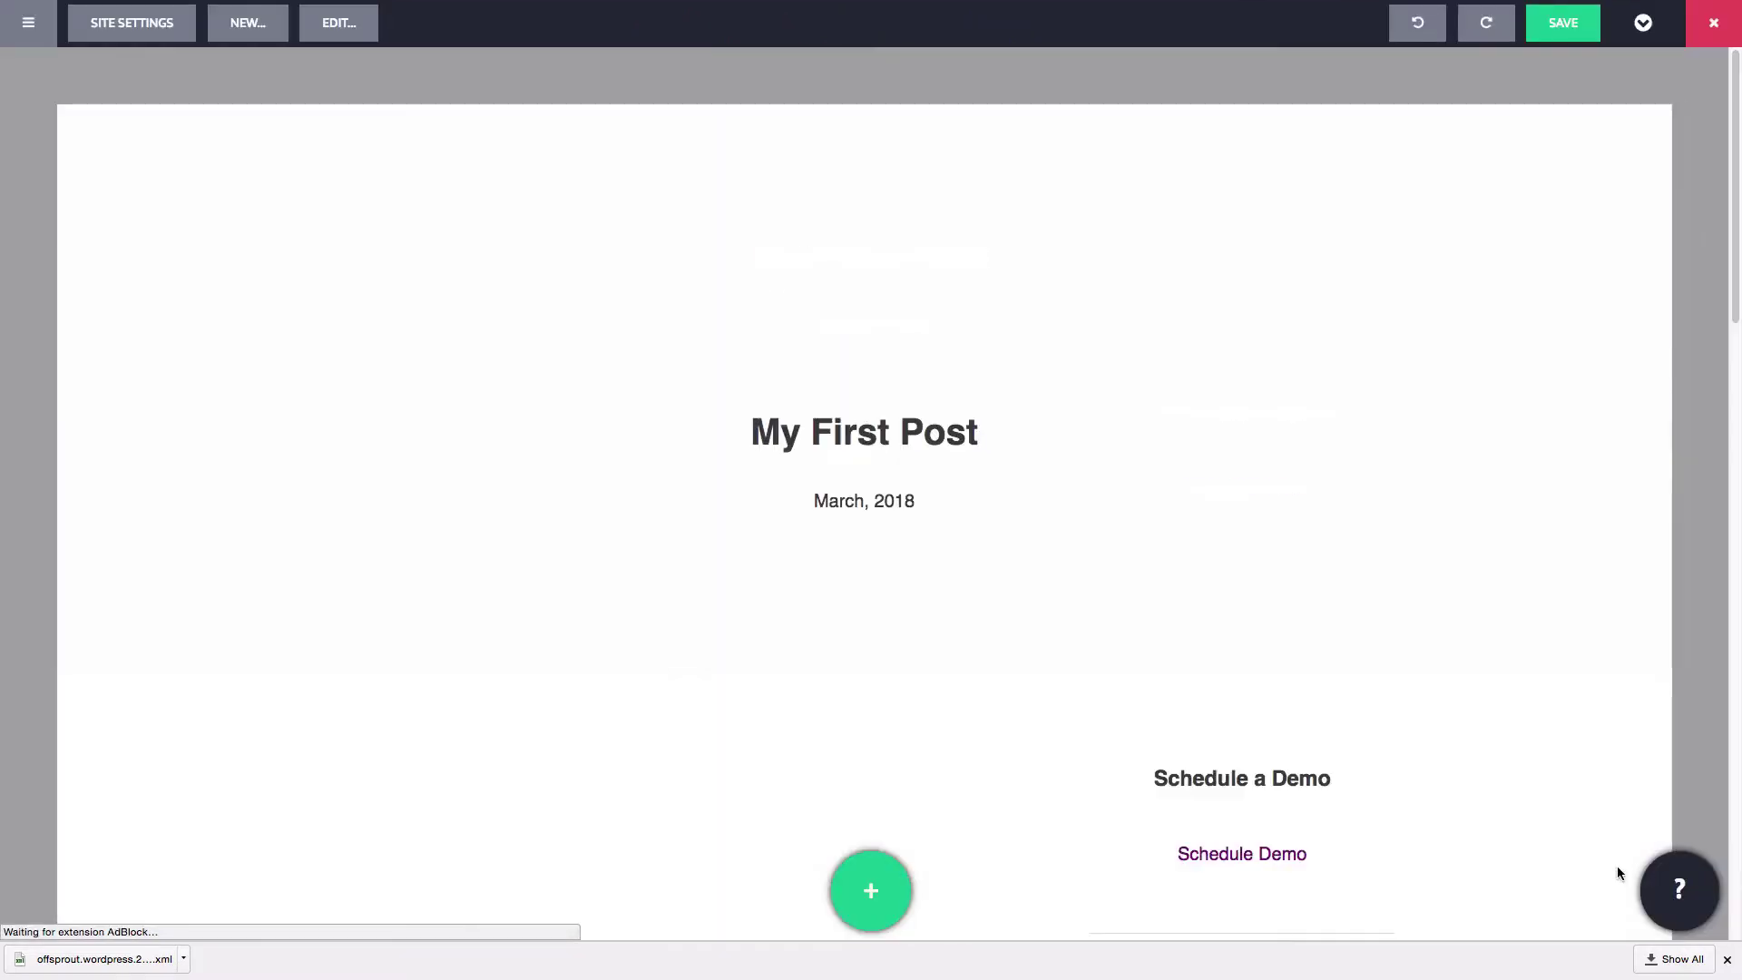
scroll(1488, 785, down, 5)
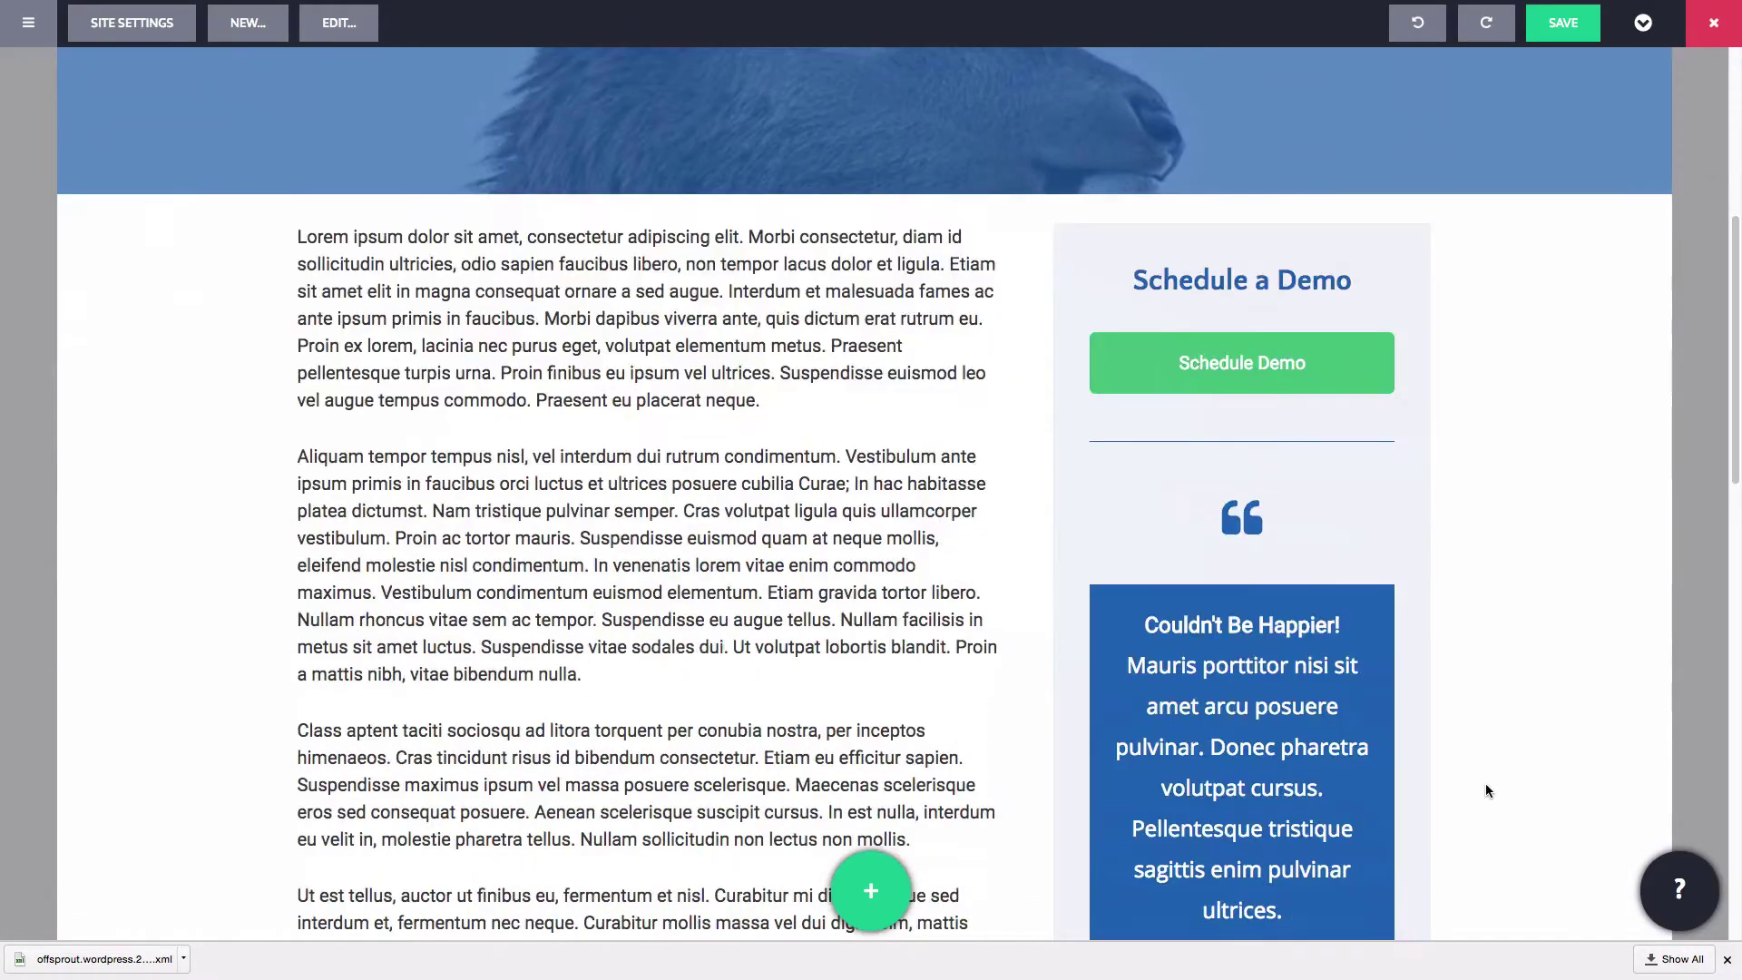
scroll(1485, 790, down, 15)
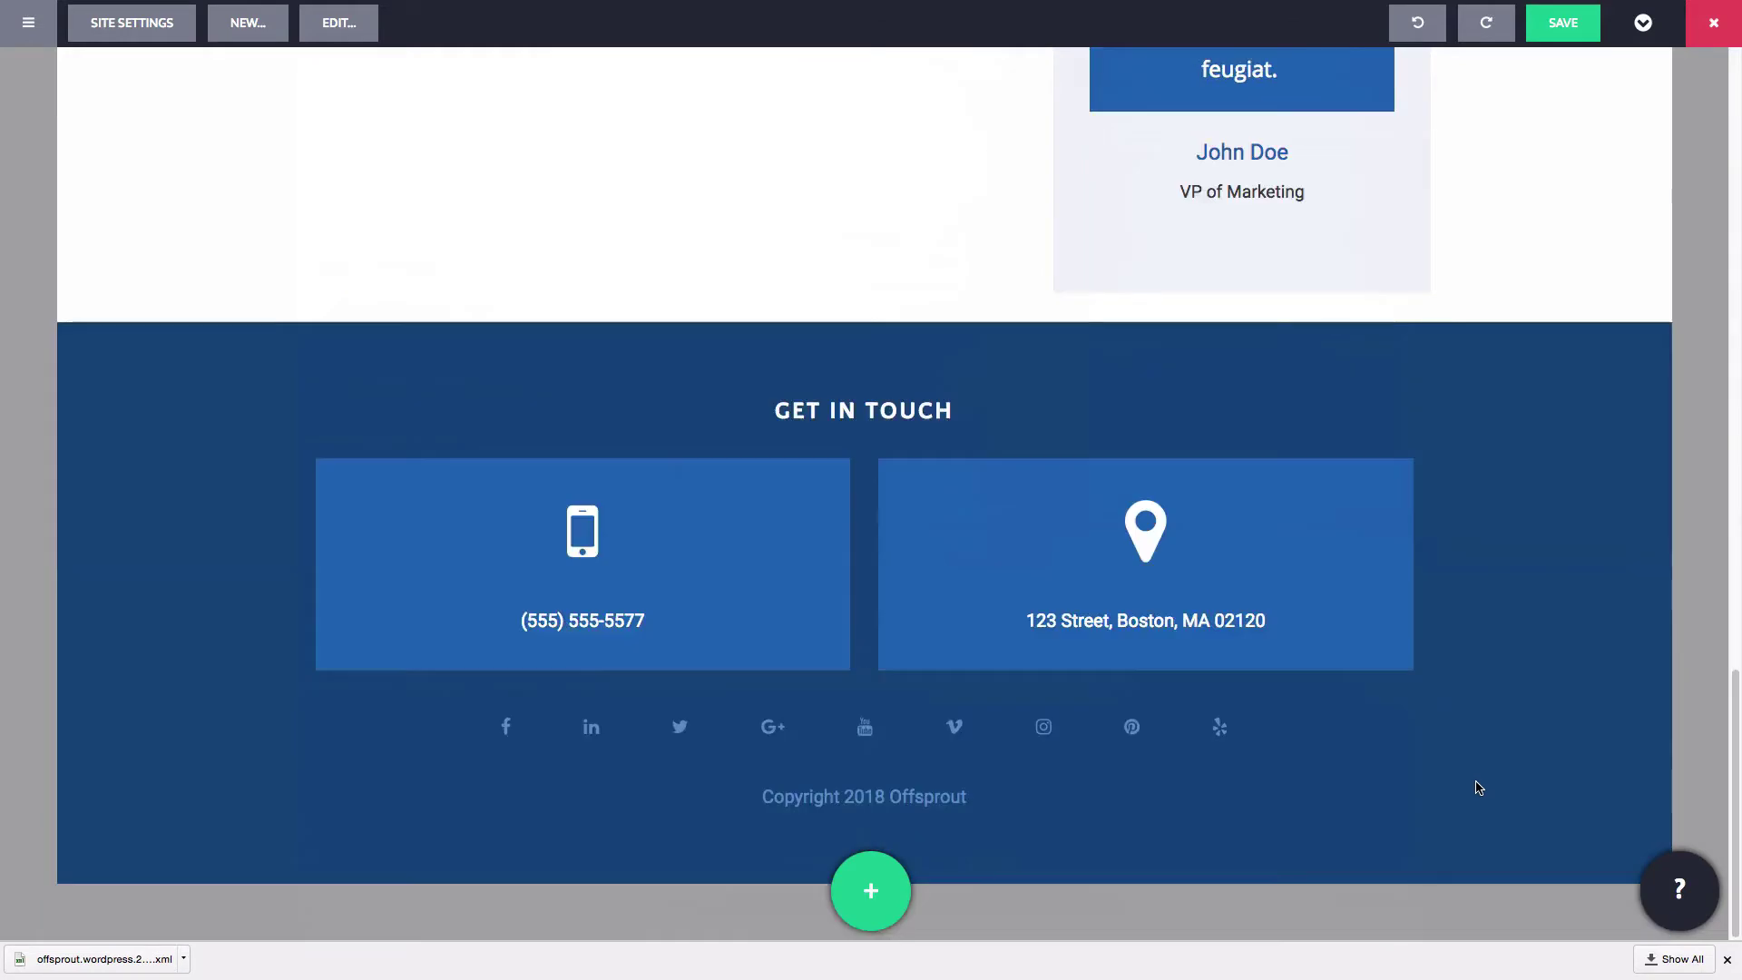
scroll(1479, 787, up, 20)
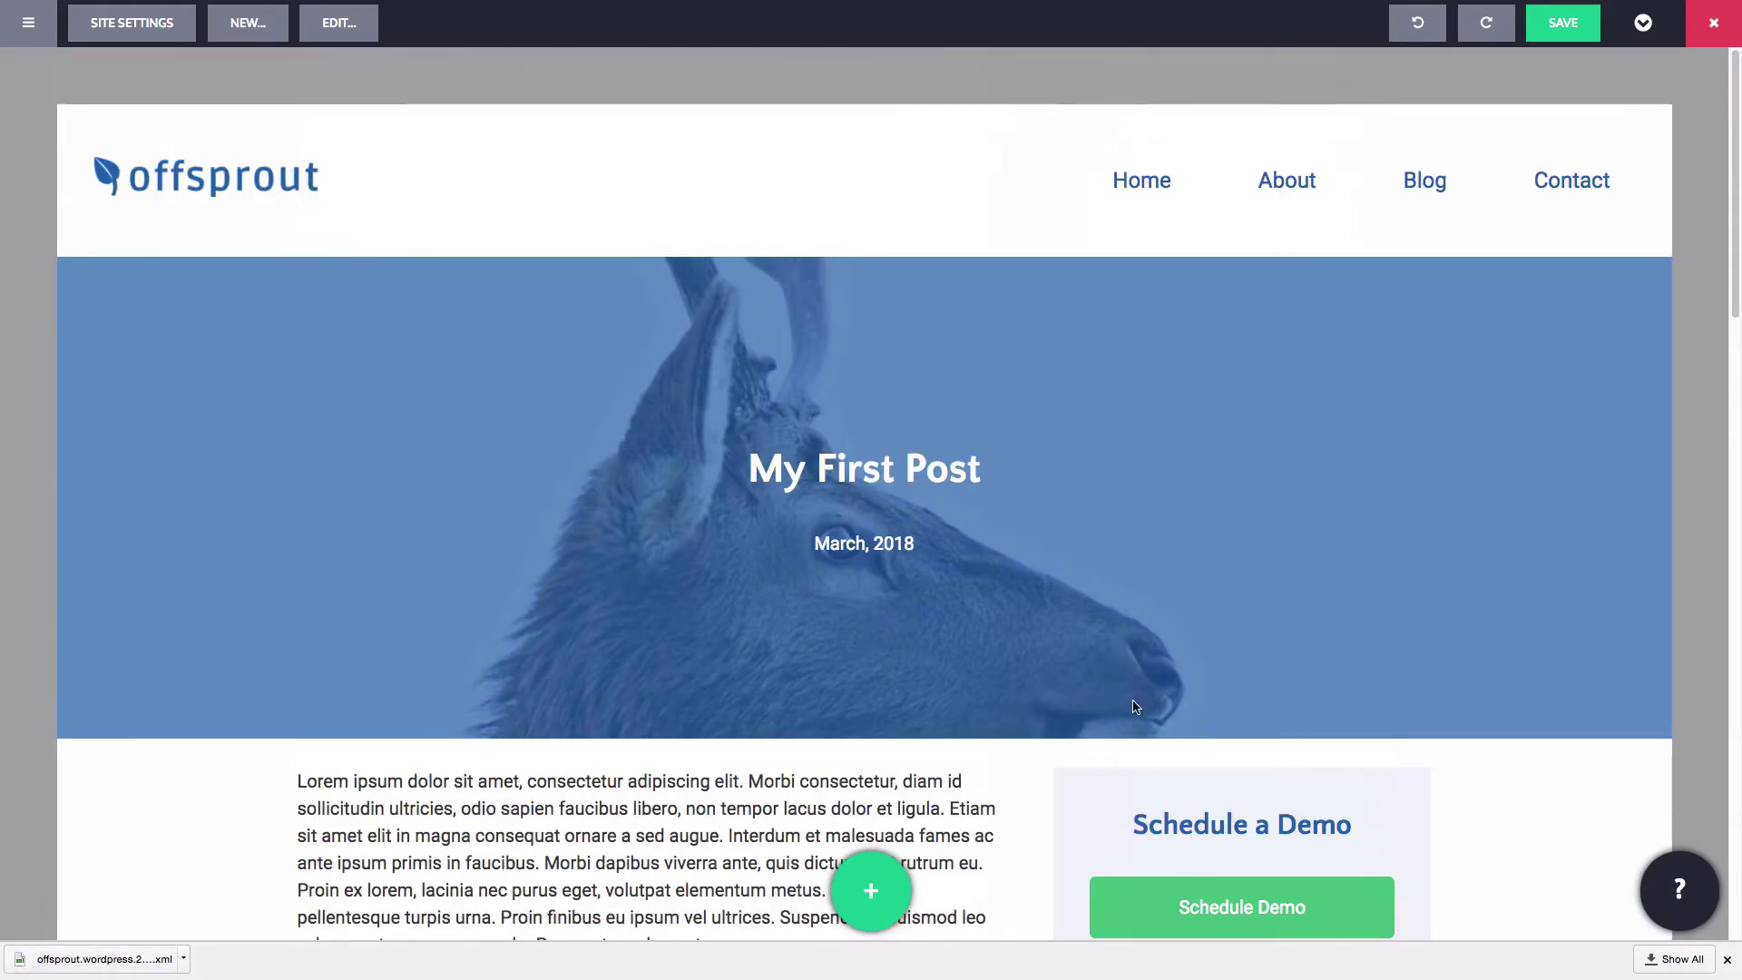
Revert My First Post to the default structure.
click(339, 27)
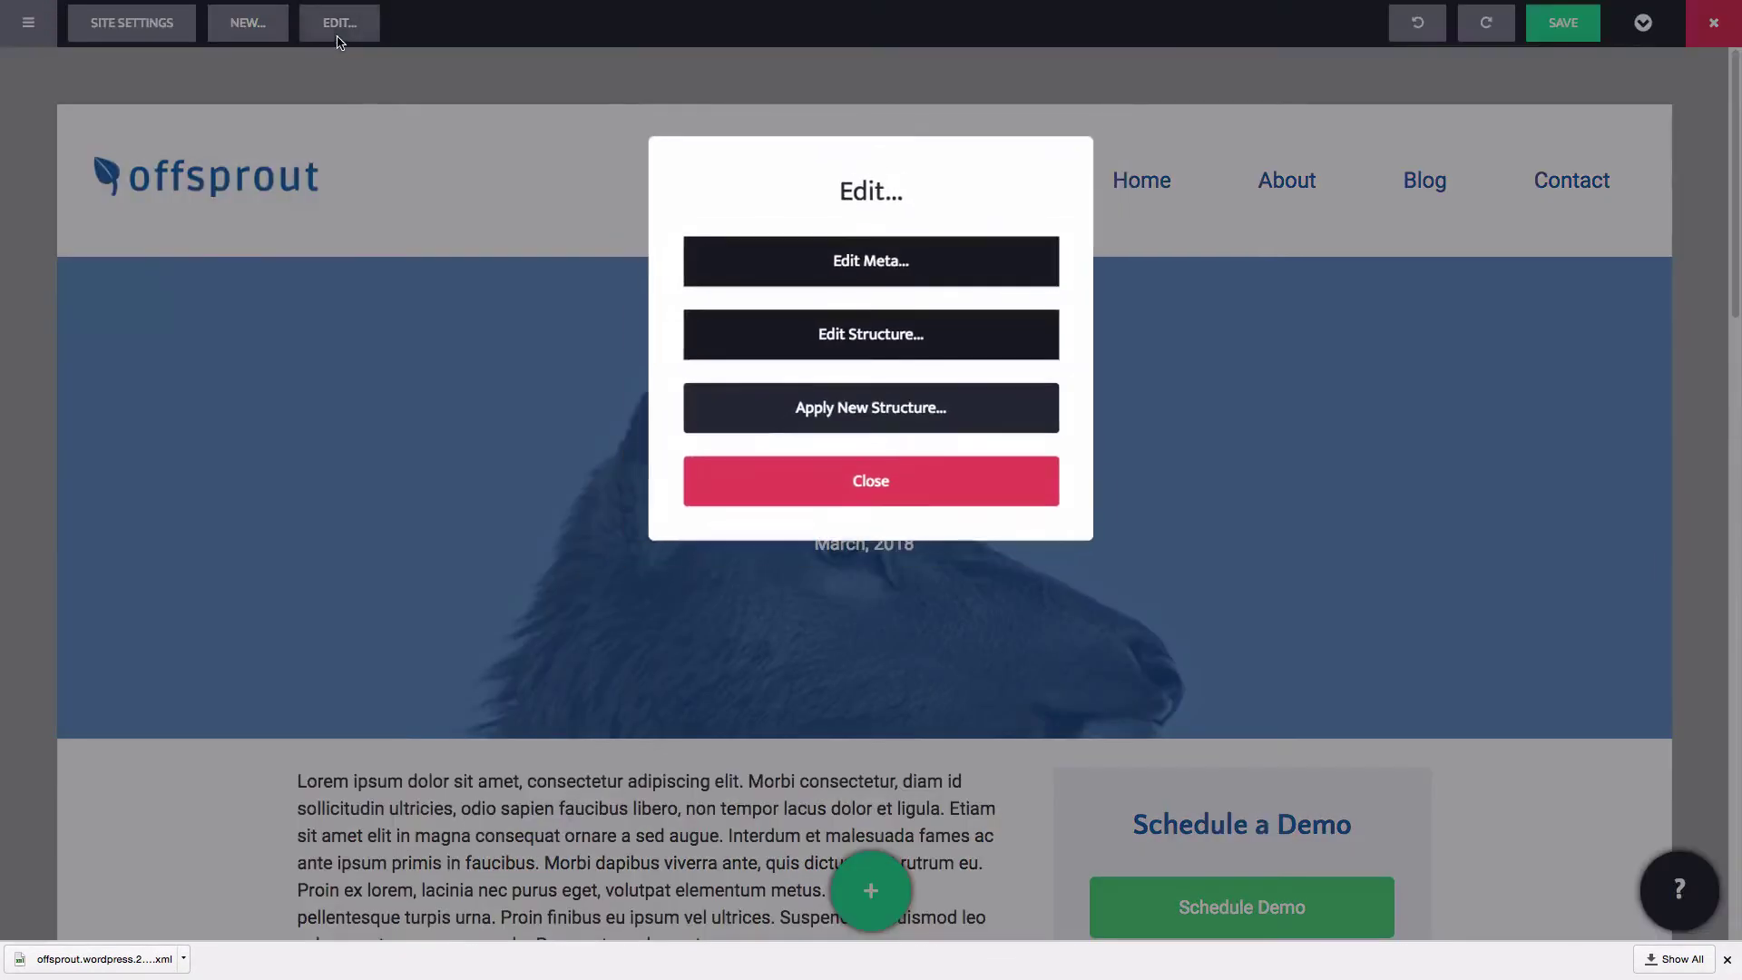
click(747, 405)
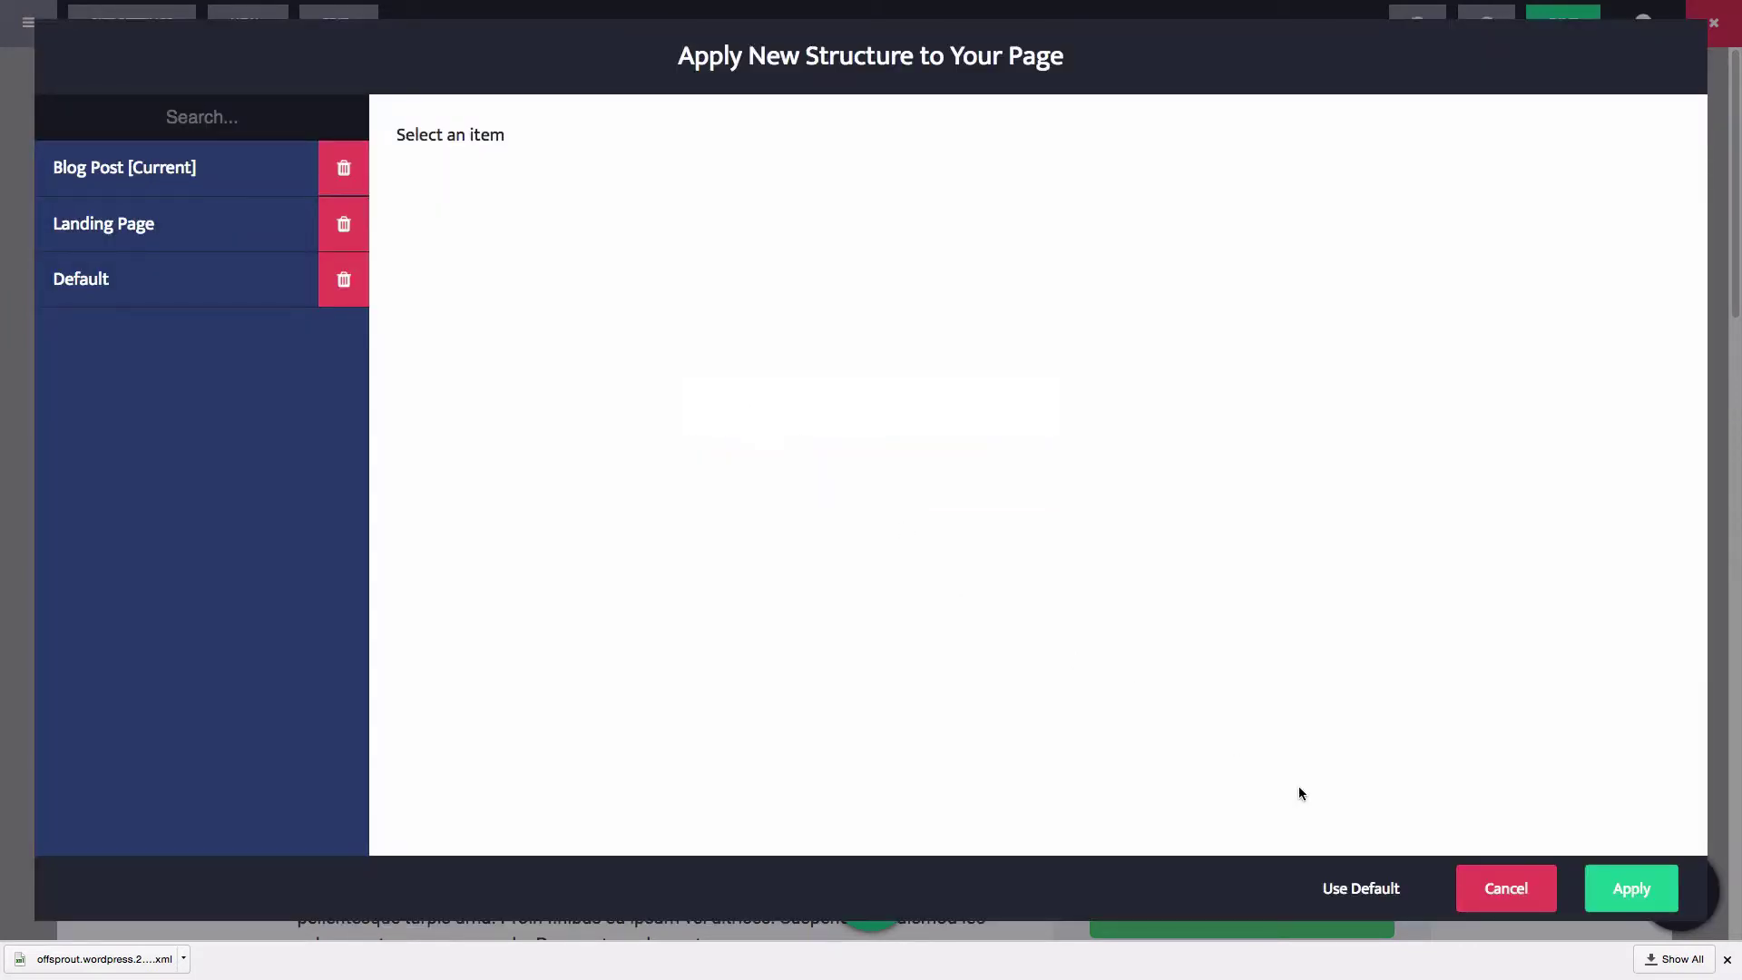
click(1355, 888)
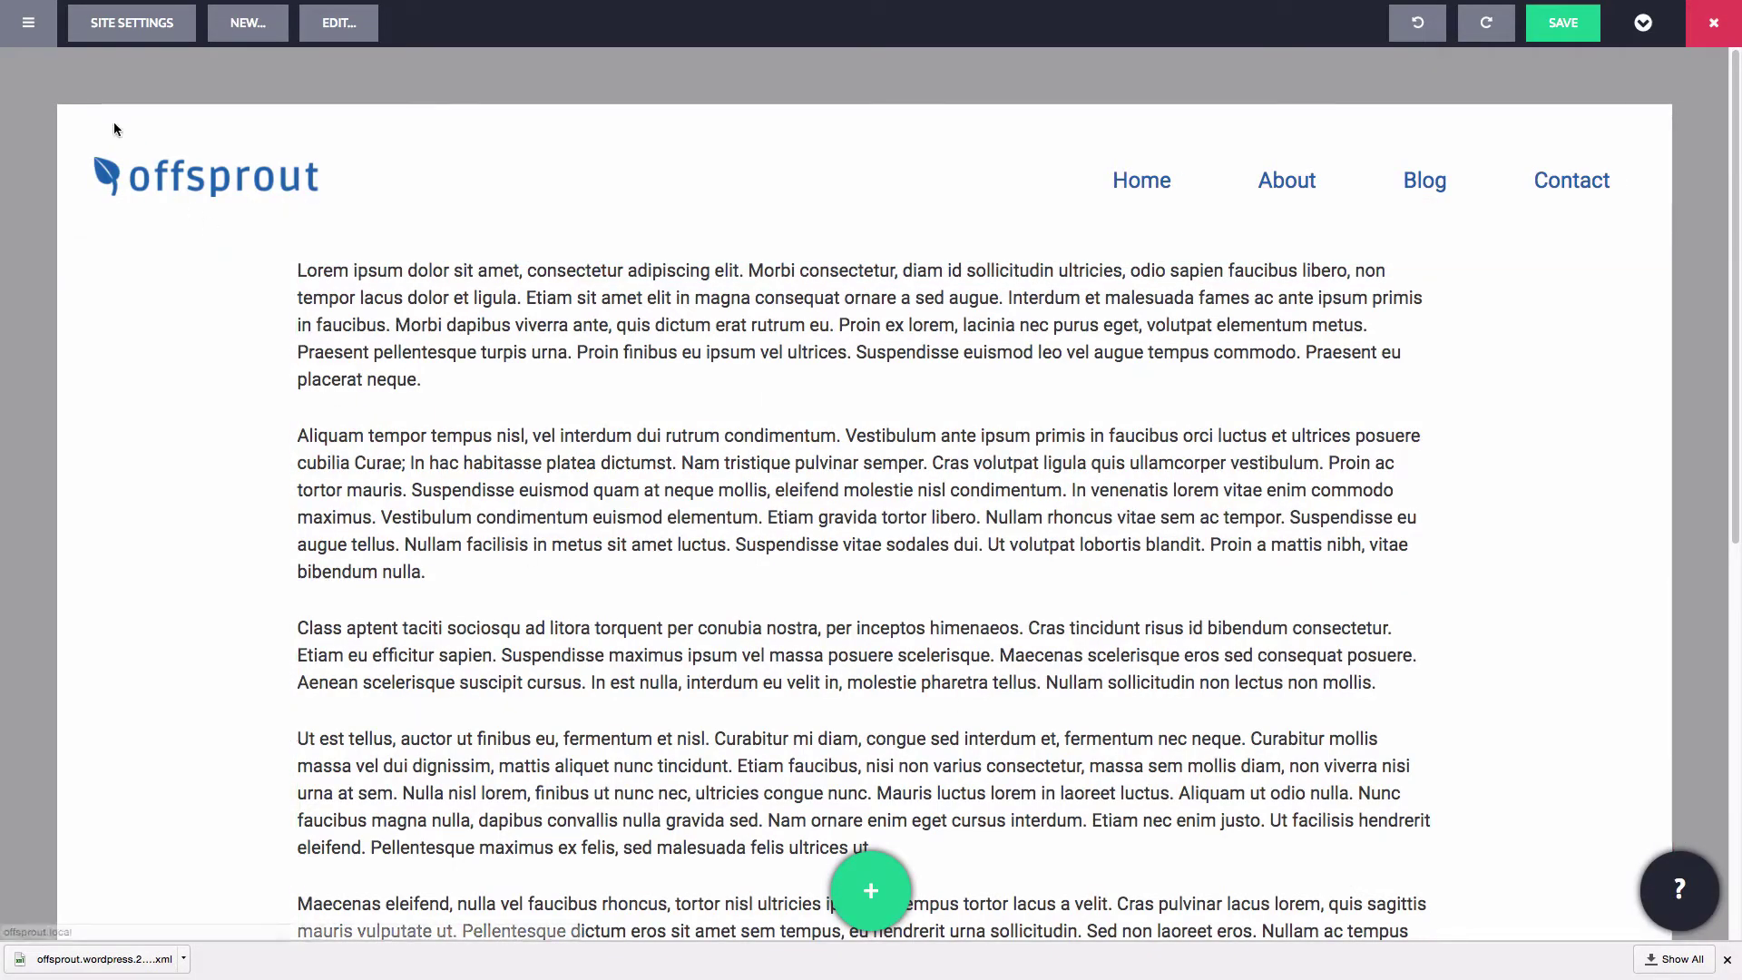
Set Blog Post as the default structure for blog posts, save the defaults, and return to the editor.
click(38, 36)
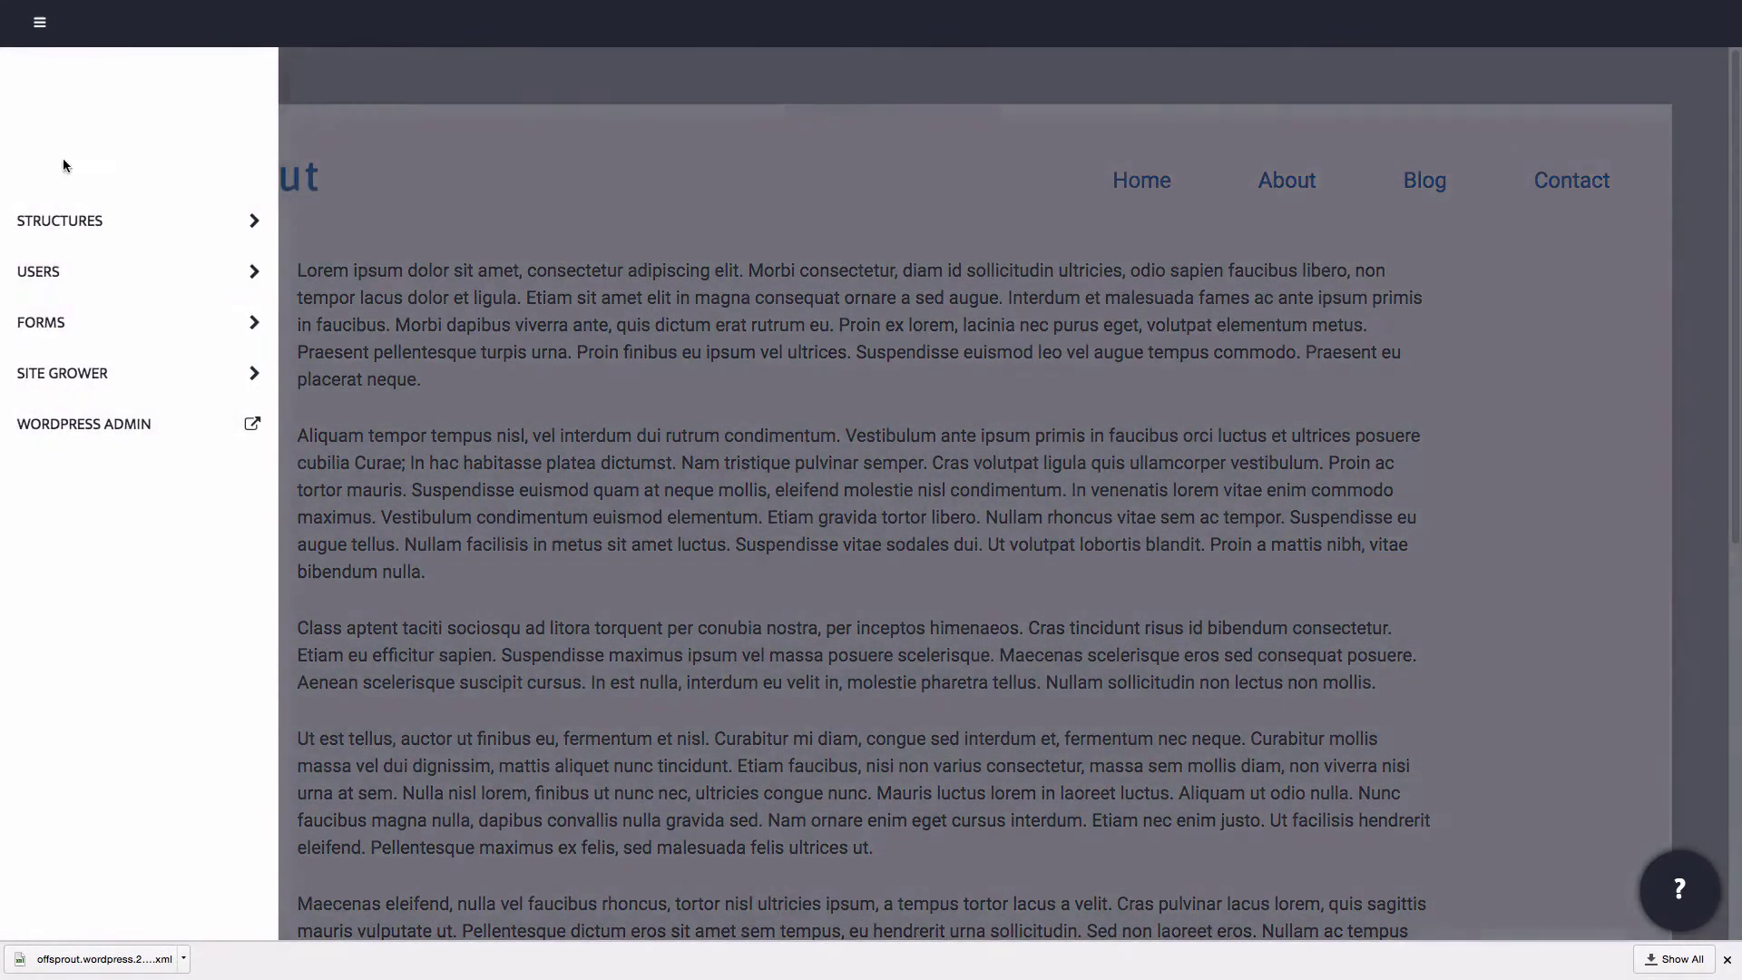
click(78, 222)
click(350, 72)
click(976, 490)
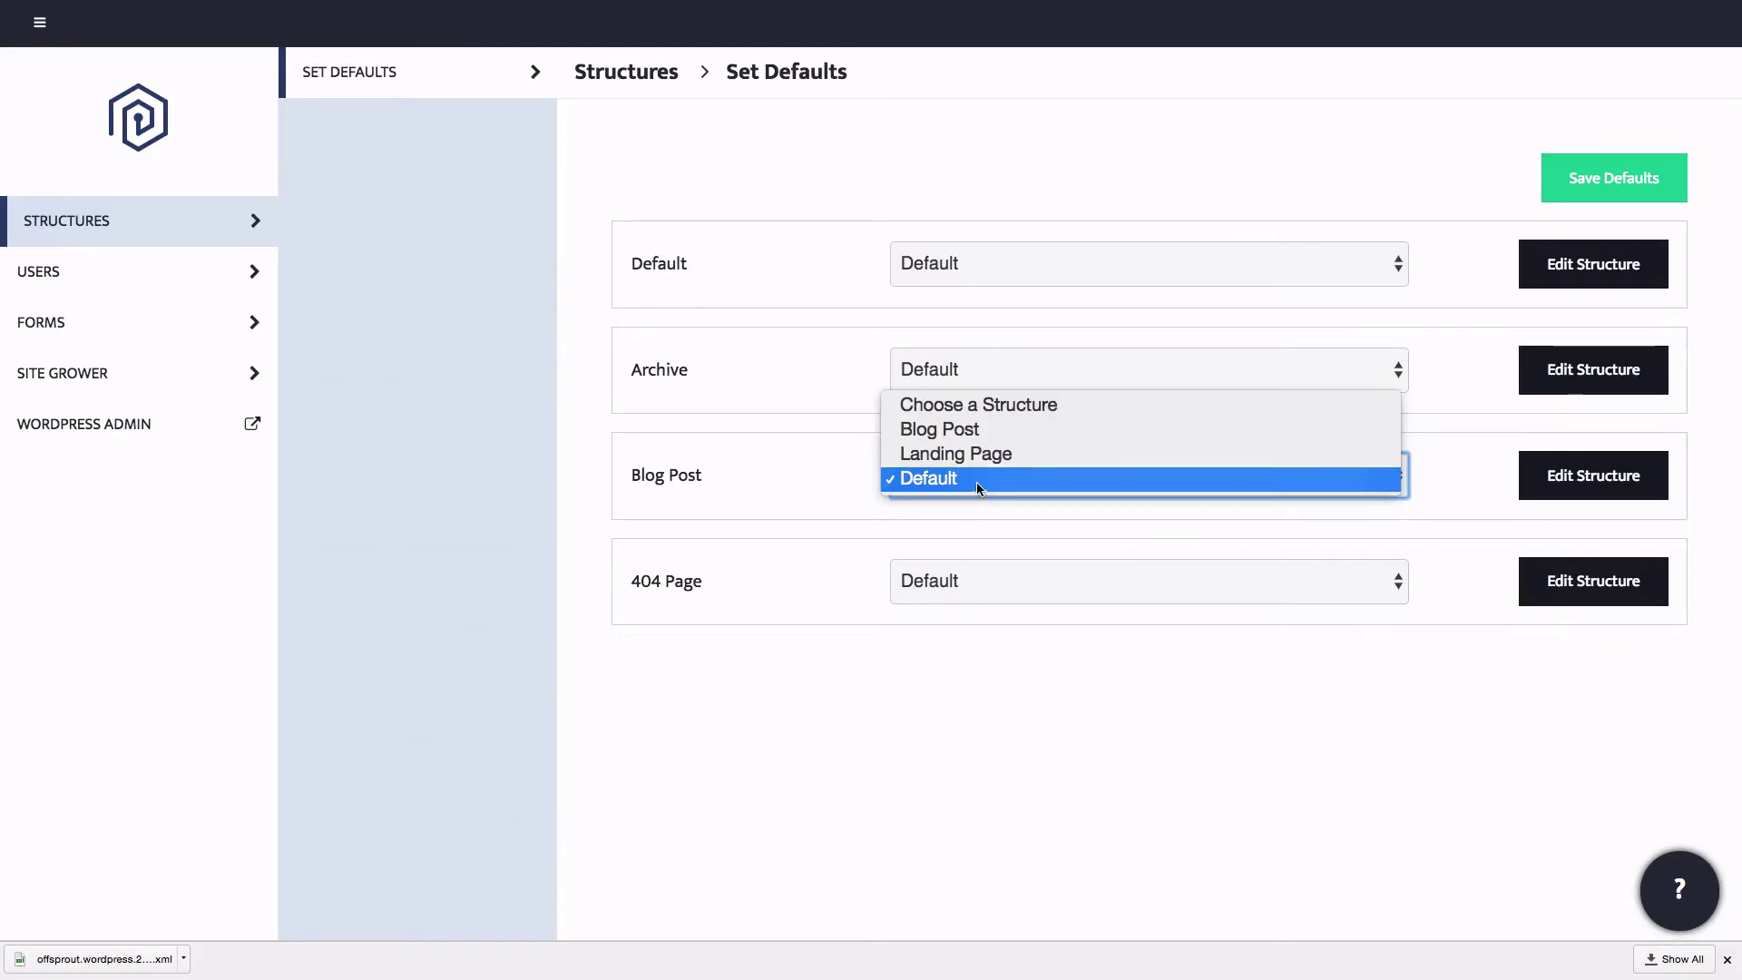
click(971, 433)
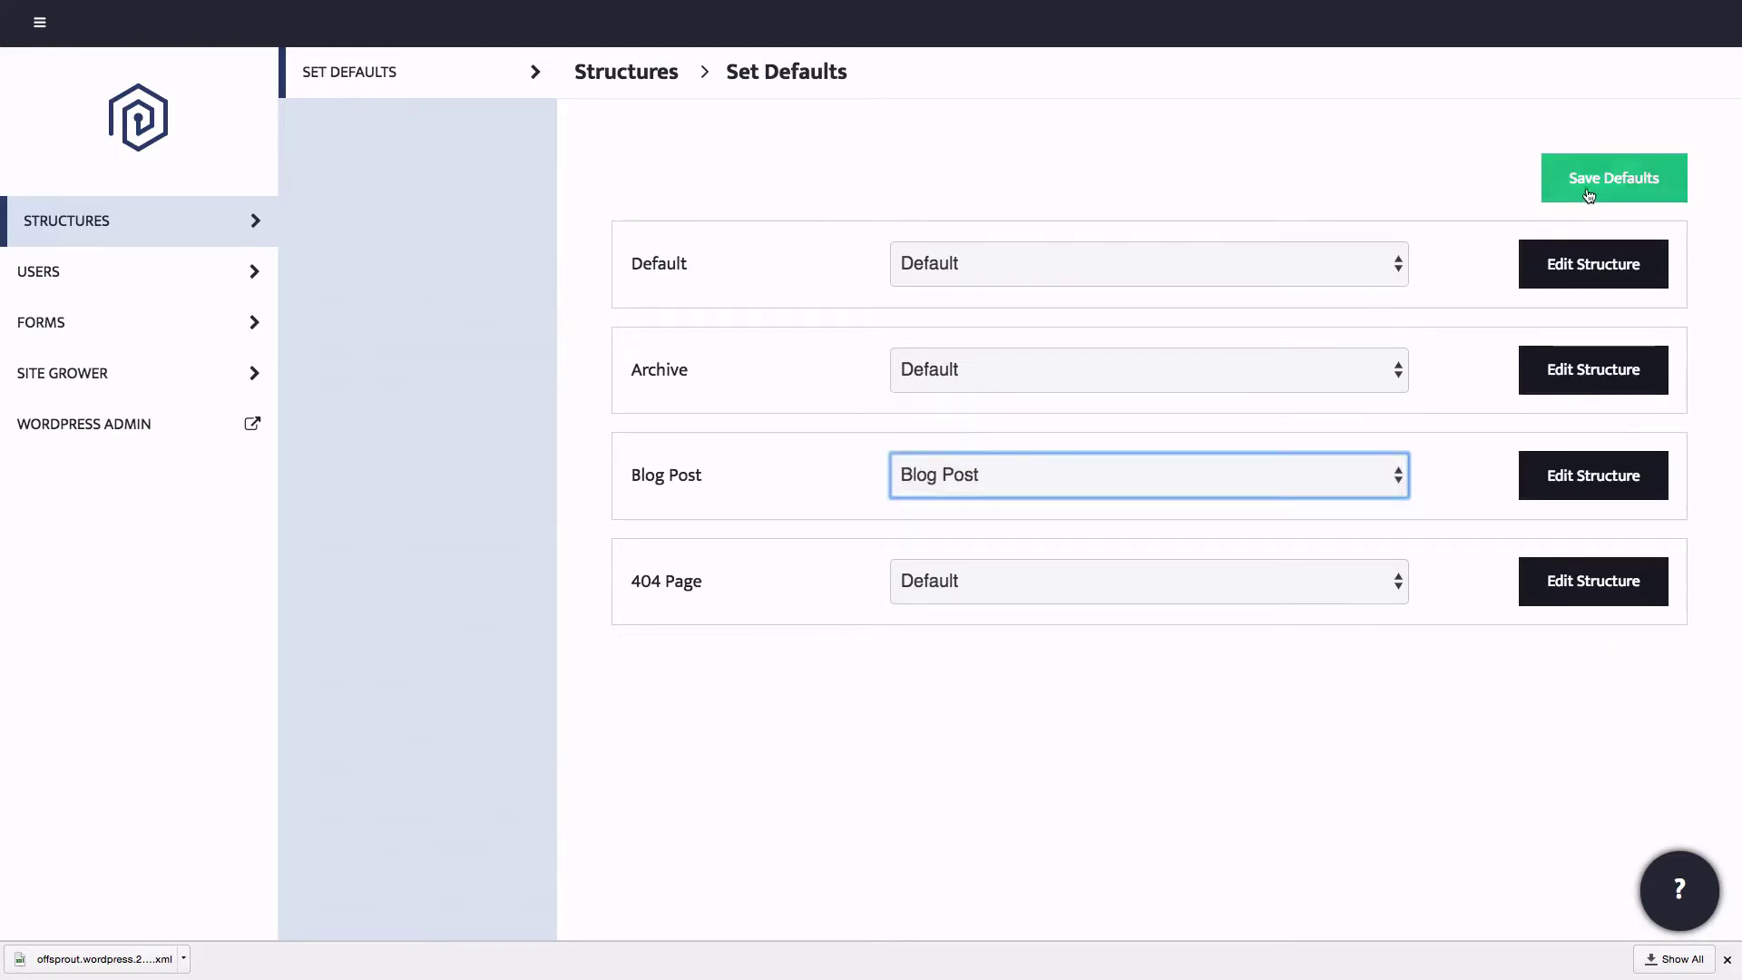
click(1614, 178)
click(41, 32)
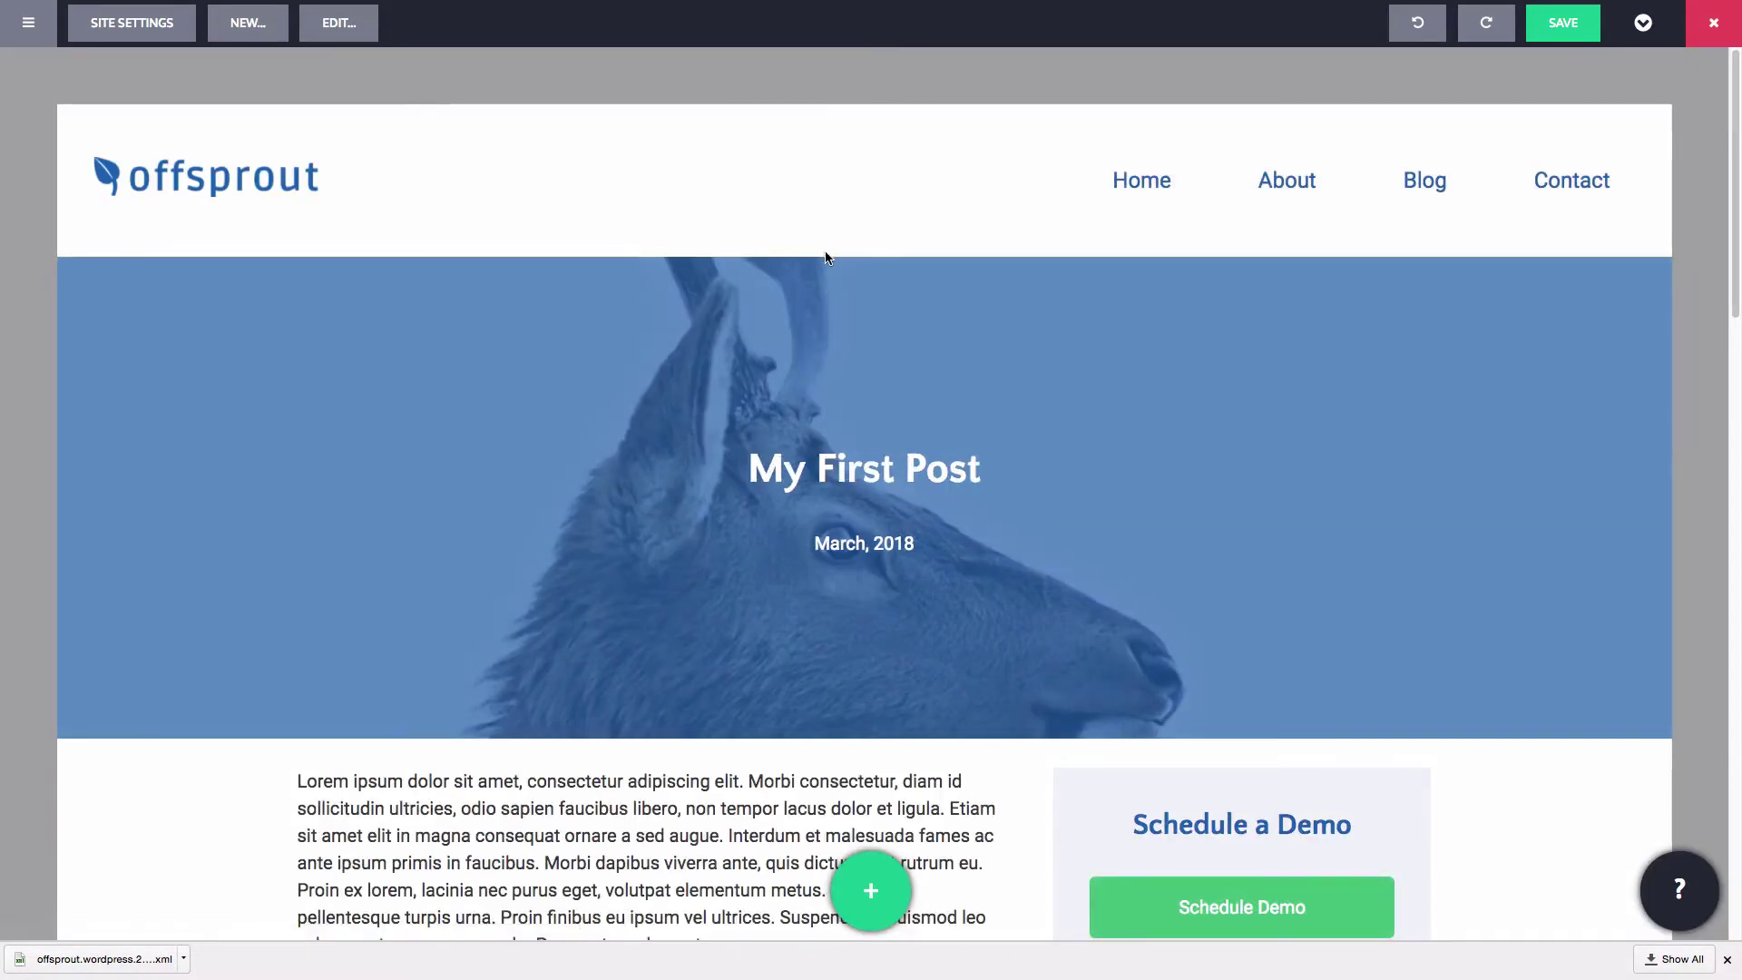
Switch to the Blog page and scroll through 'The Marketing Blog' post-card grid.
scroll(902, 482, down, 3)
scroll(1008, 498, down, 15)
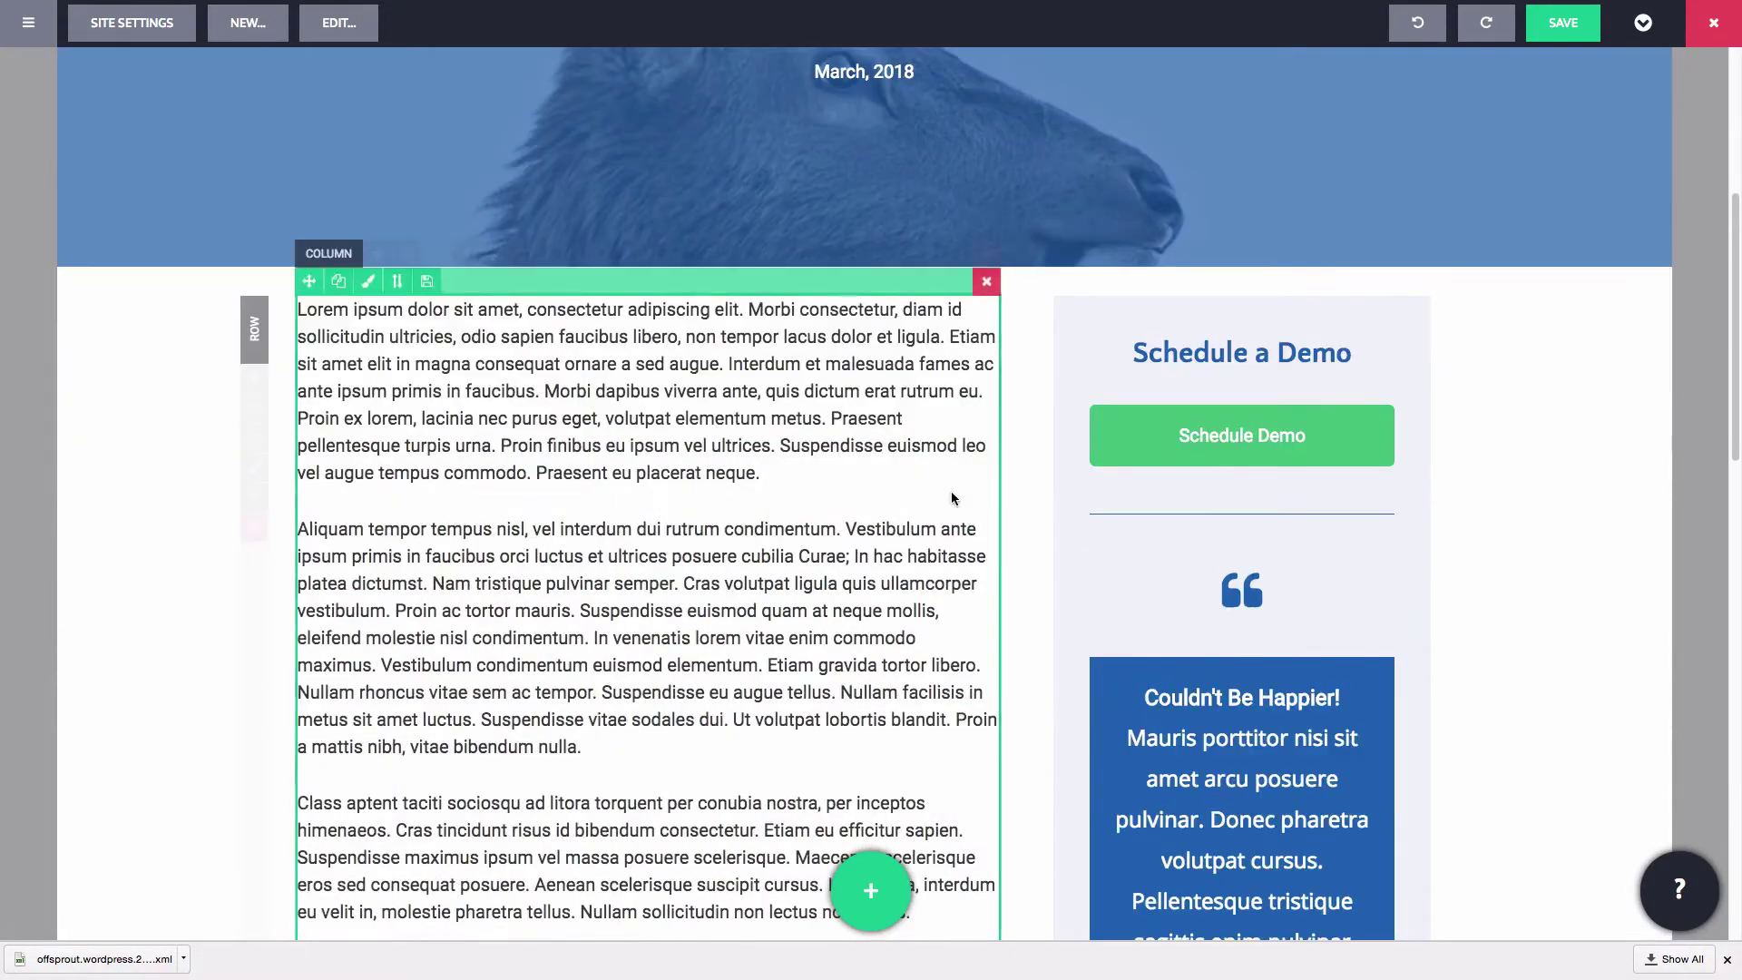
scroll(1195, 524, up, 18)
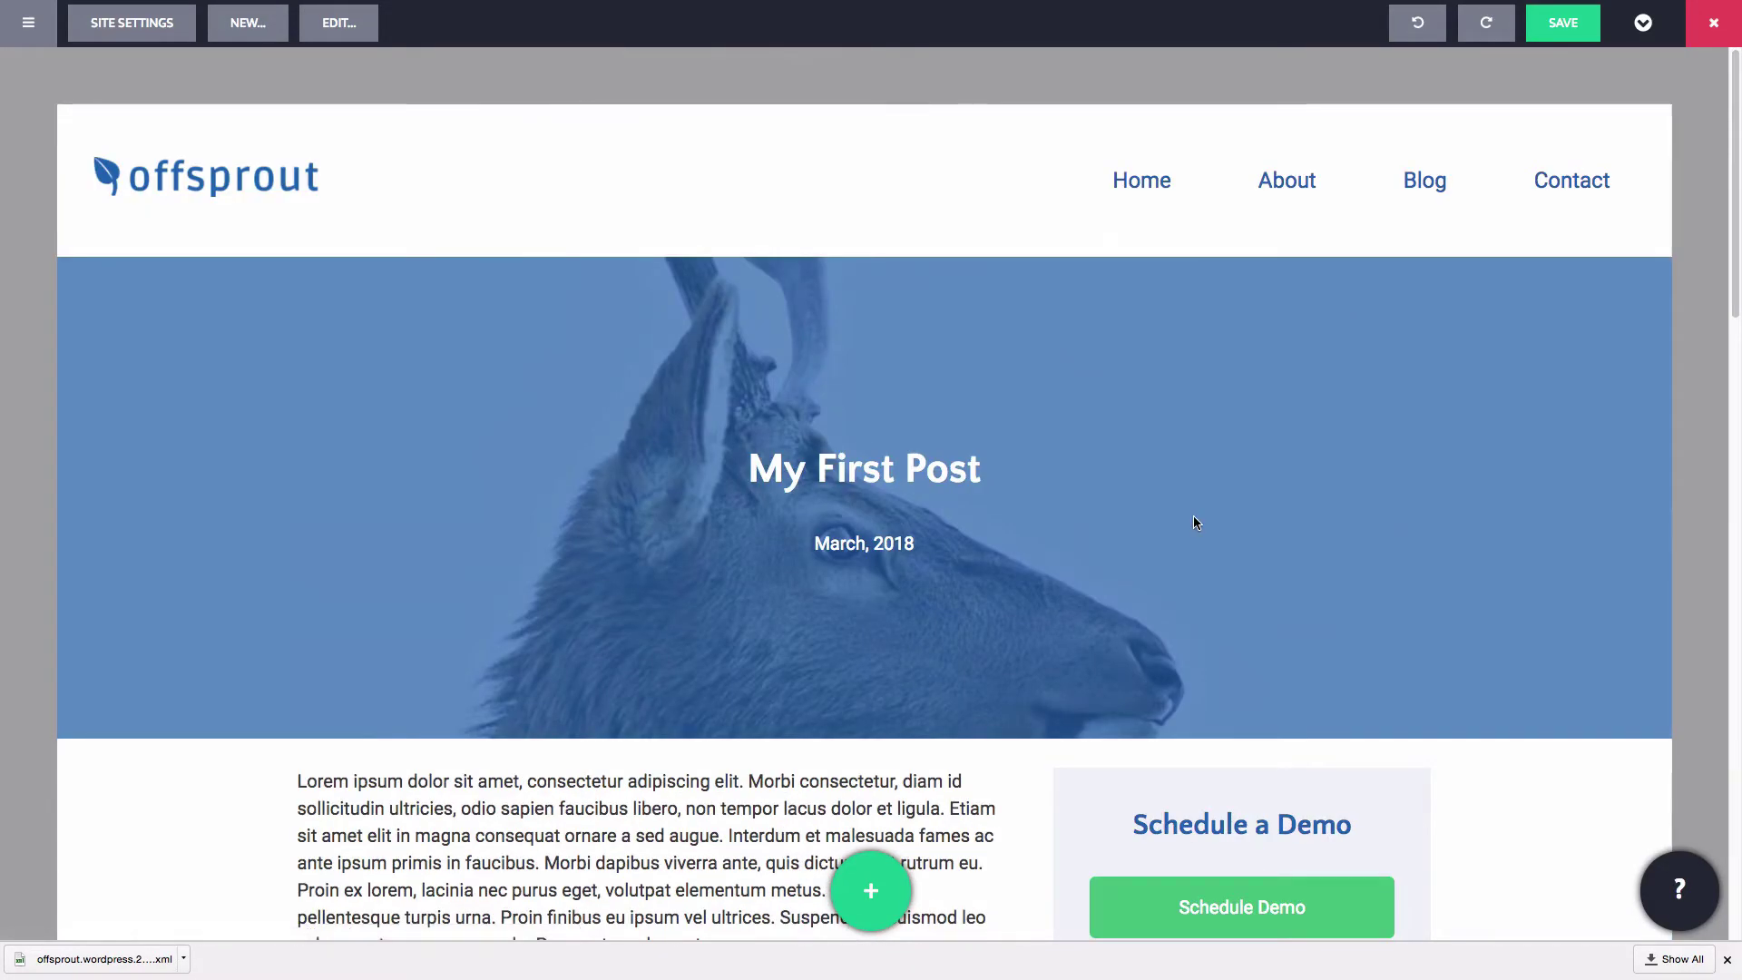
click(1646, 30)
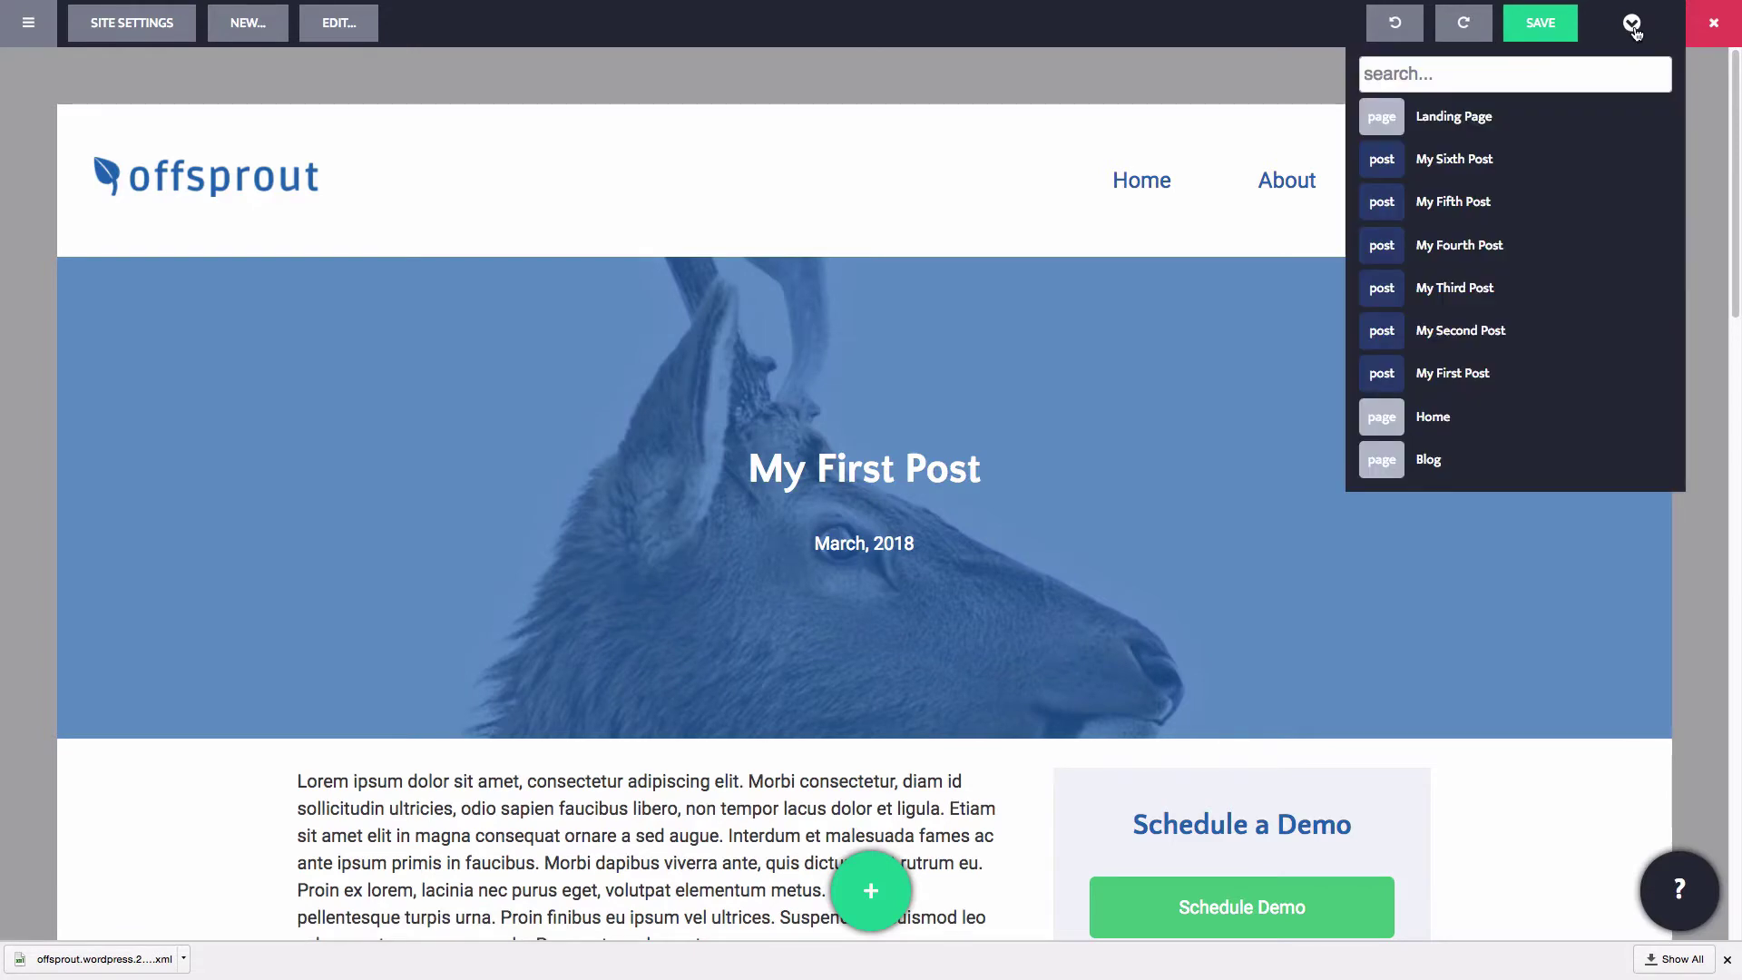
click(1429, 460)
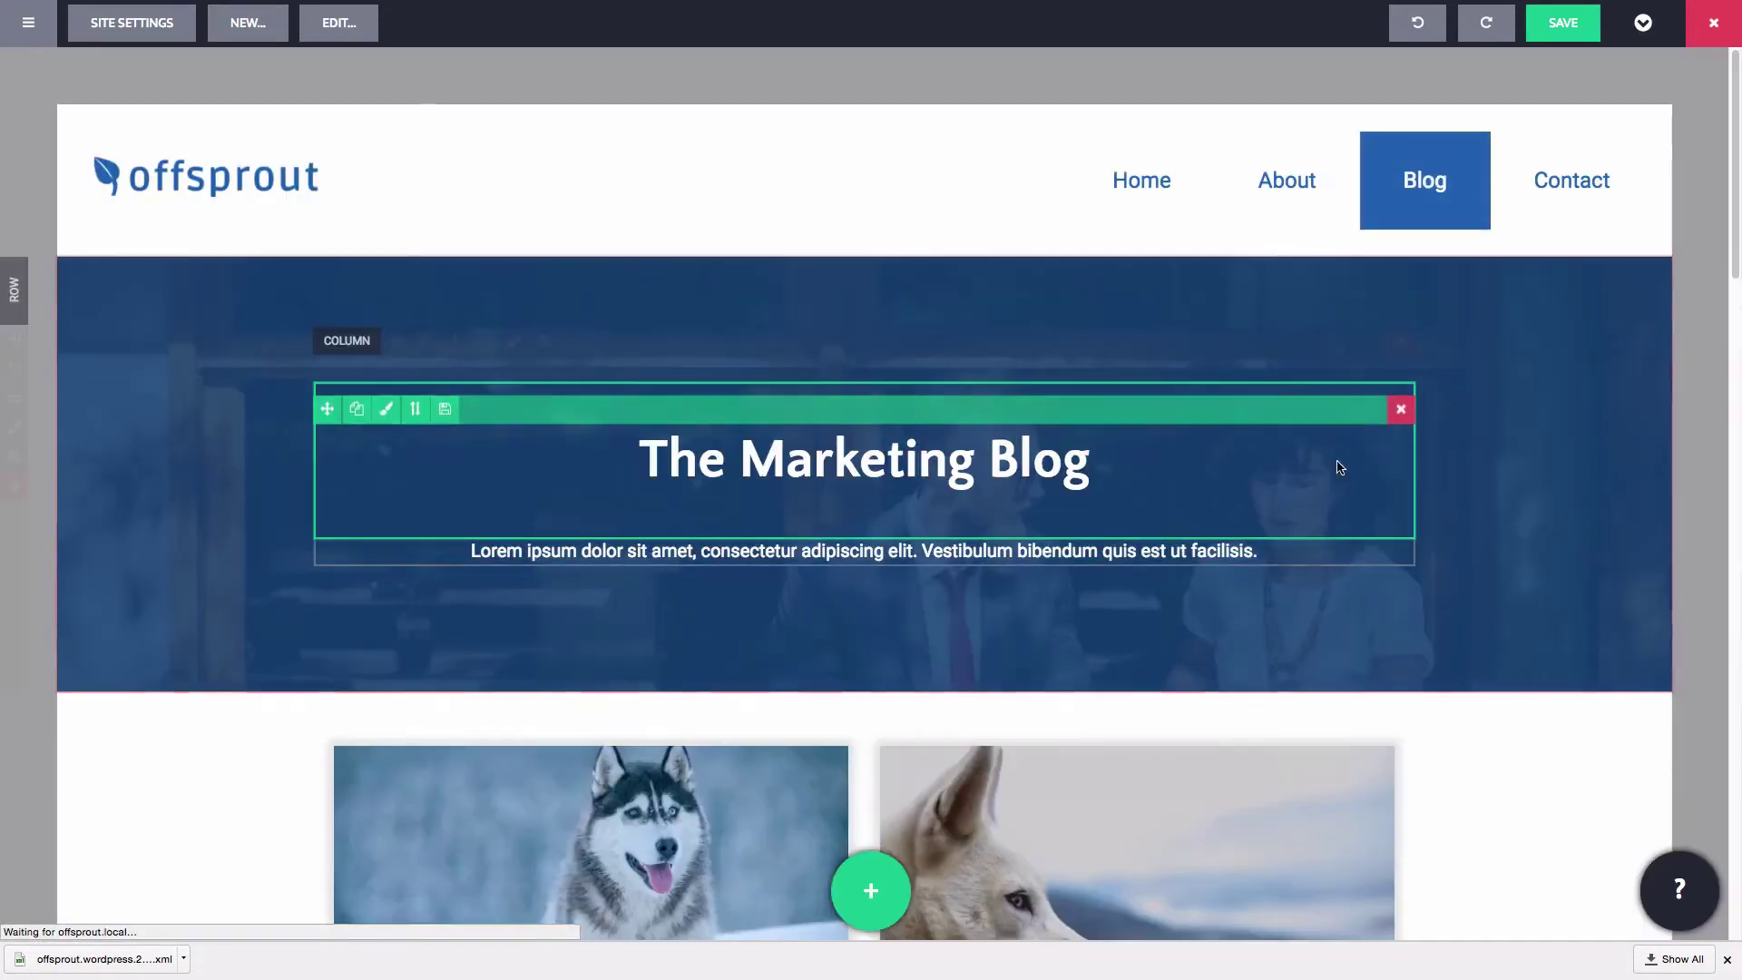
scroll(977, 562, down, 5)
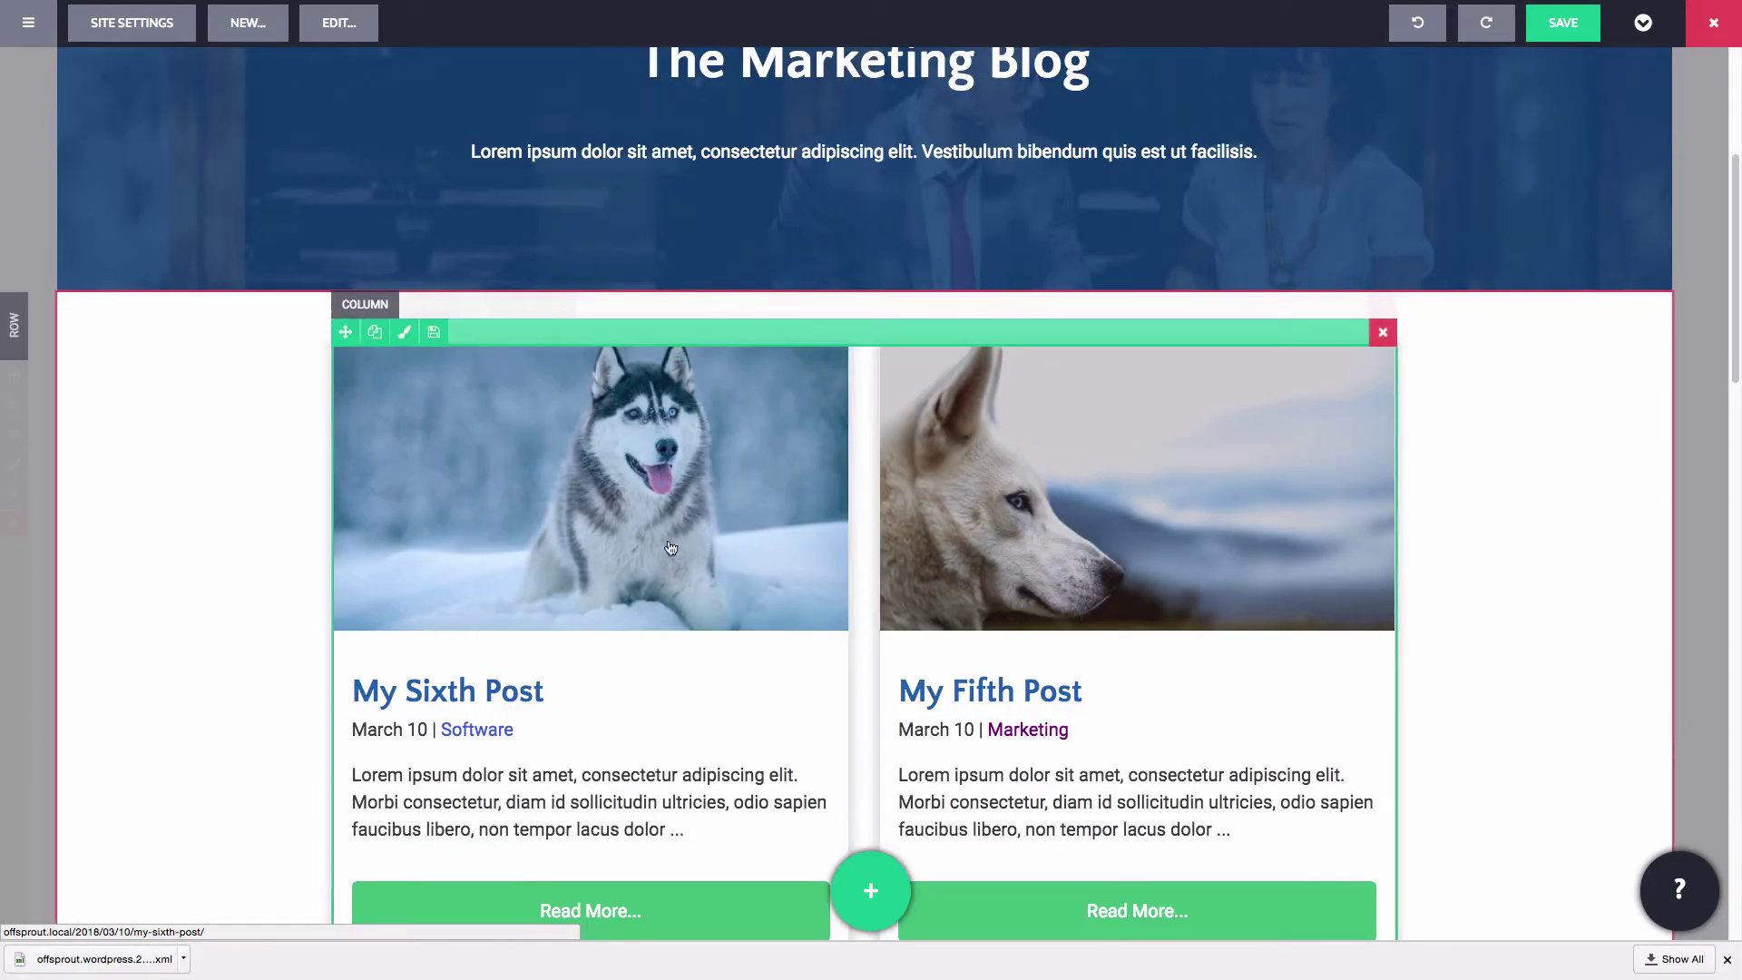
scroll(454, 392, down, 15)
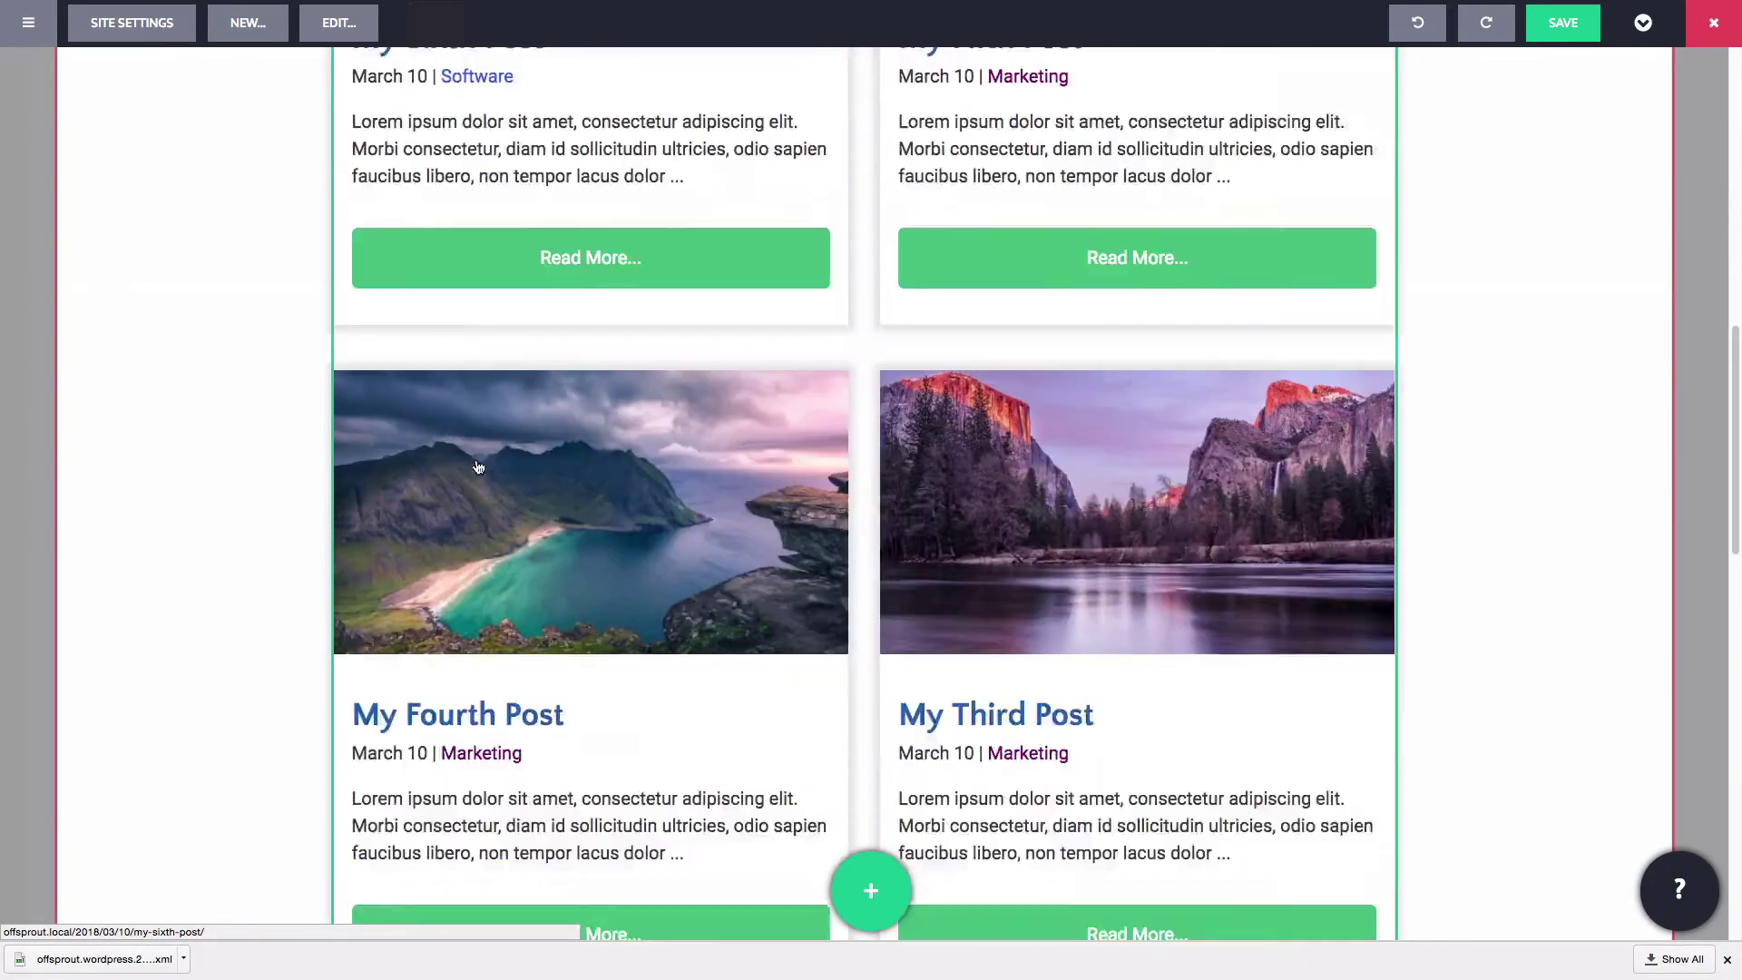
scroll(478, 467, up, 20)
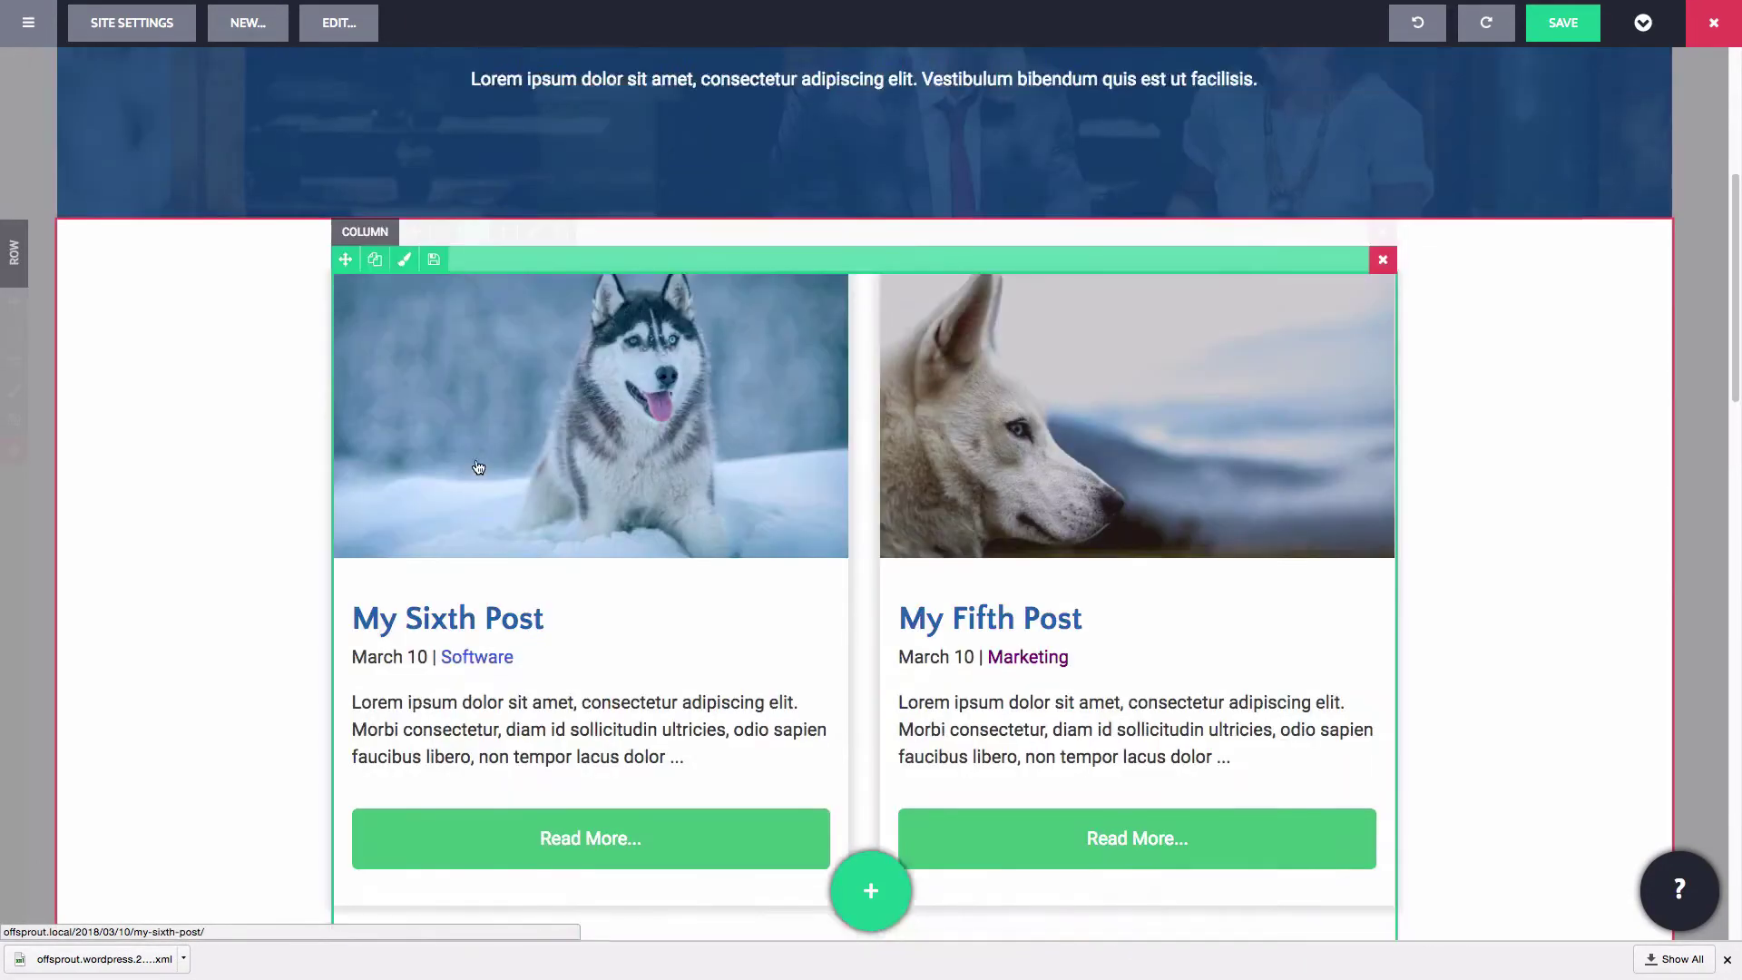
Save the post-card column as the 'My Blog Posts' template in a new Blog folder.
click(434, 441)
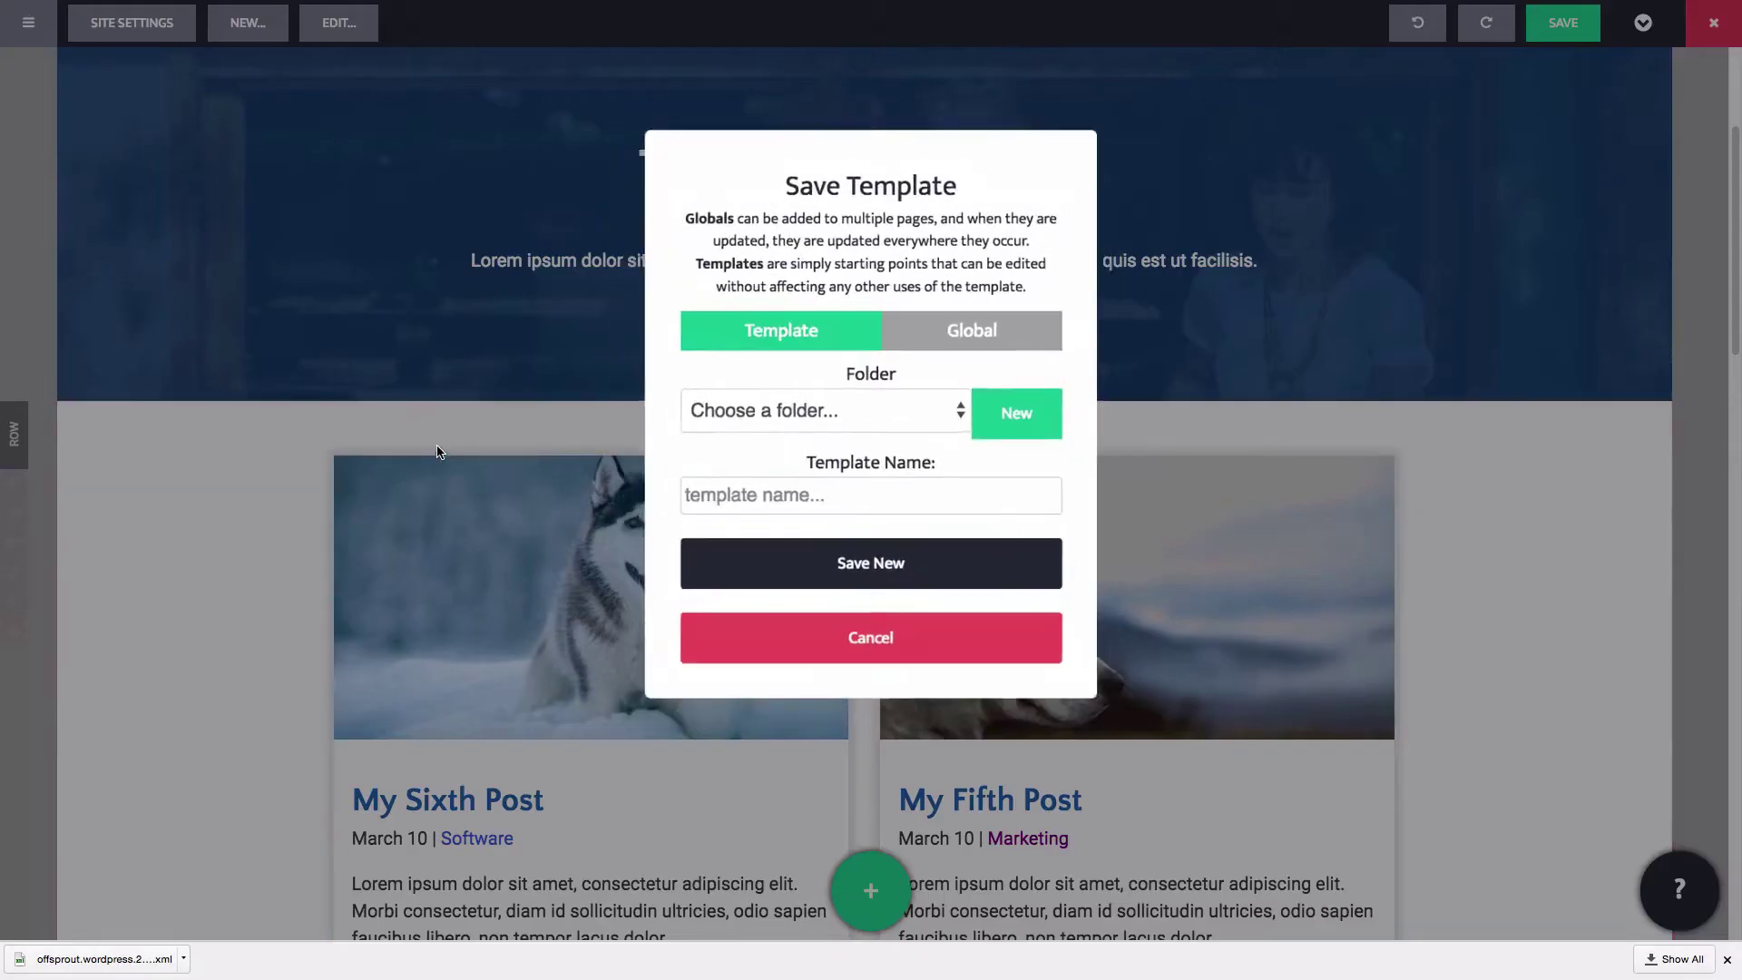
click(803, 419)
click(804, 415)
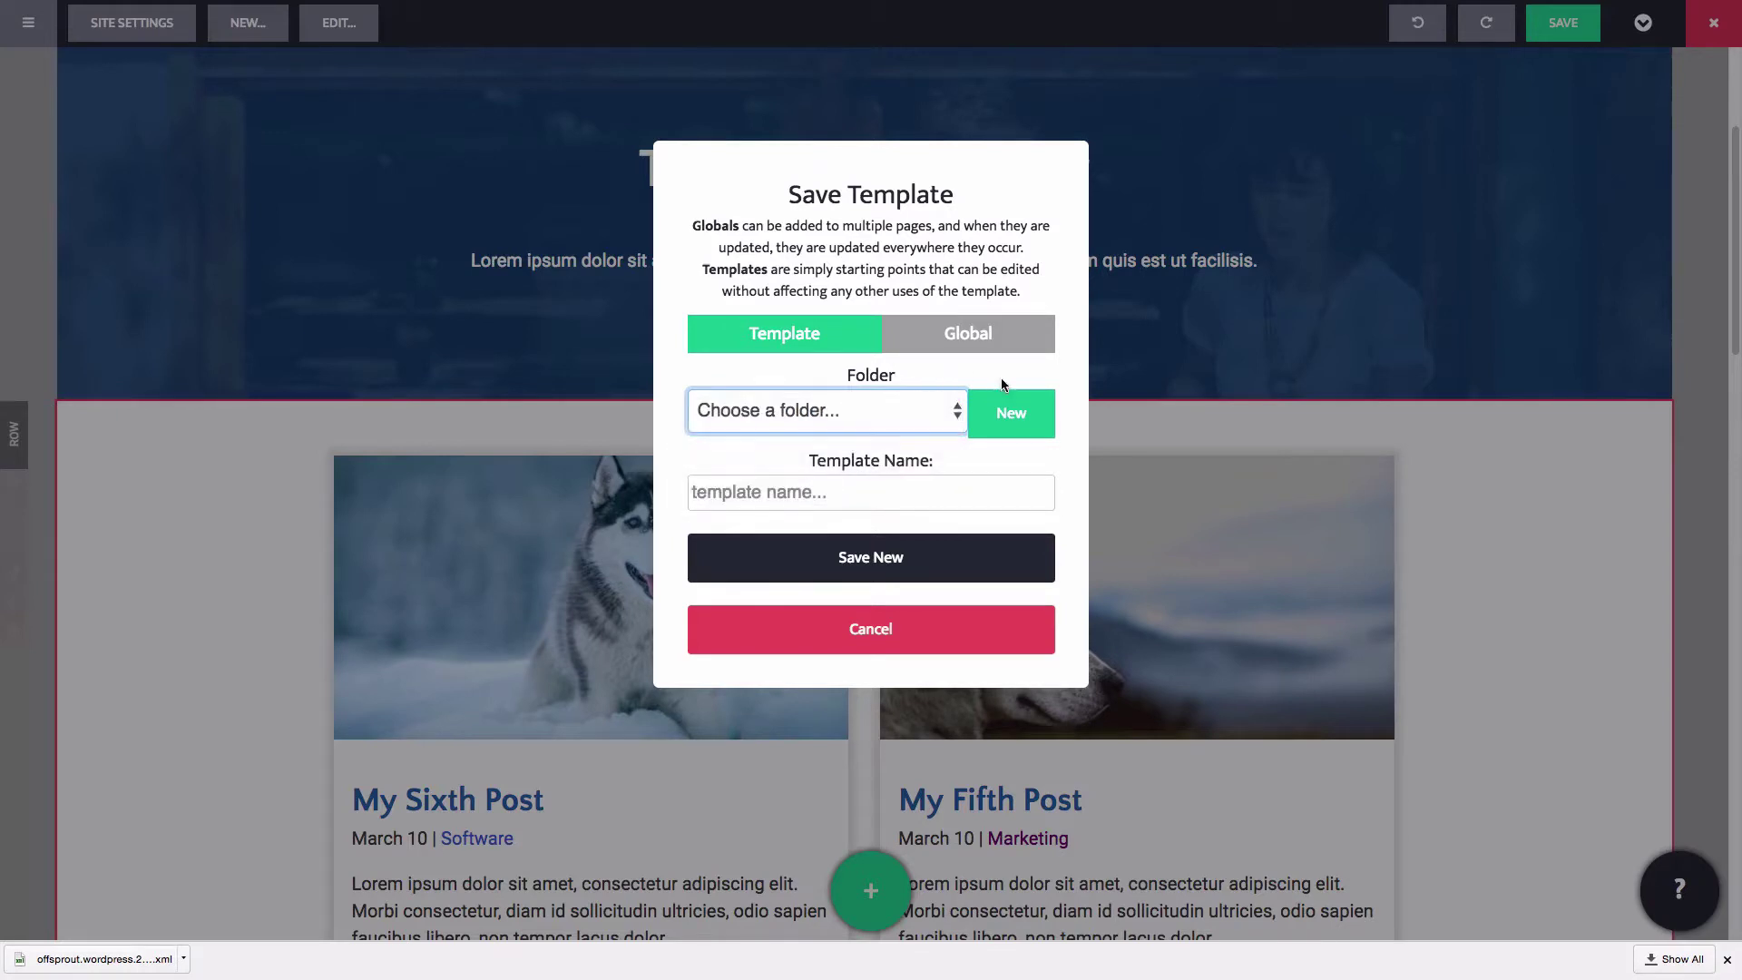
click(1009, 410)
click(832, 401)
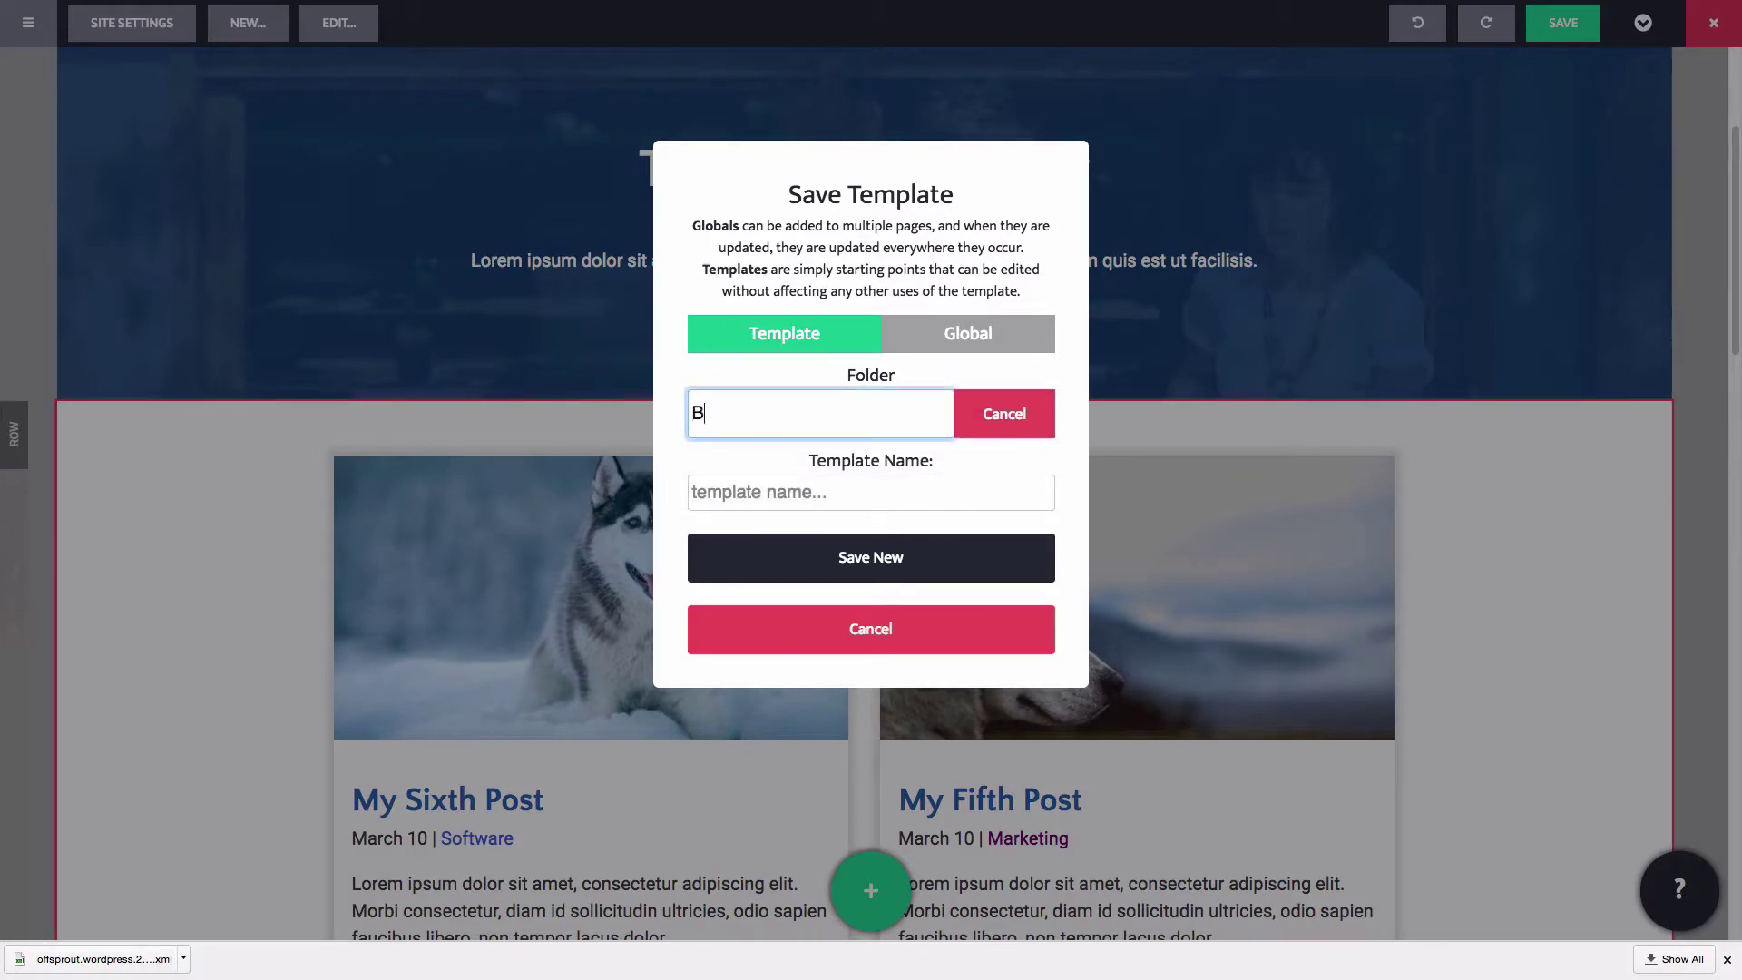
click(814, 490)
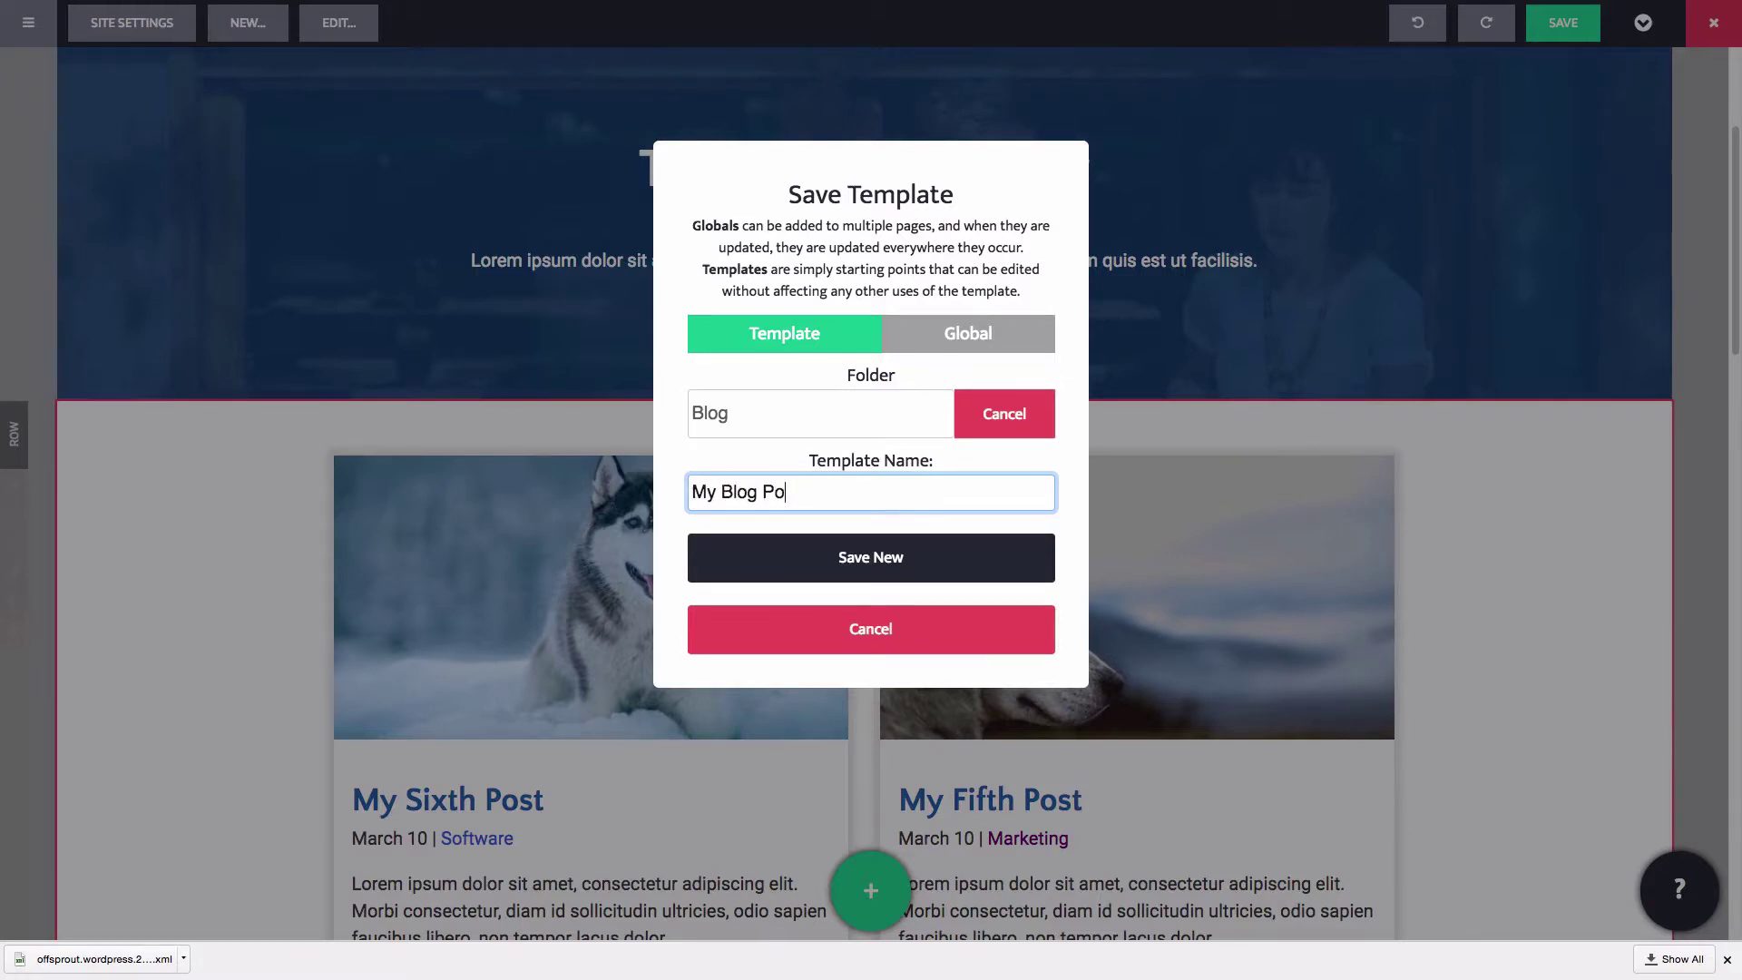
click(944, 559)
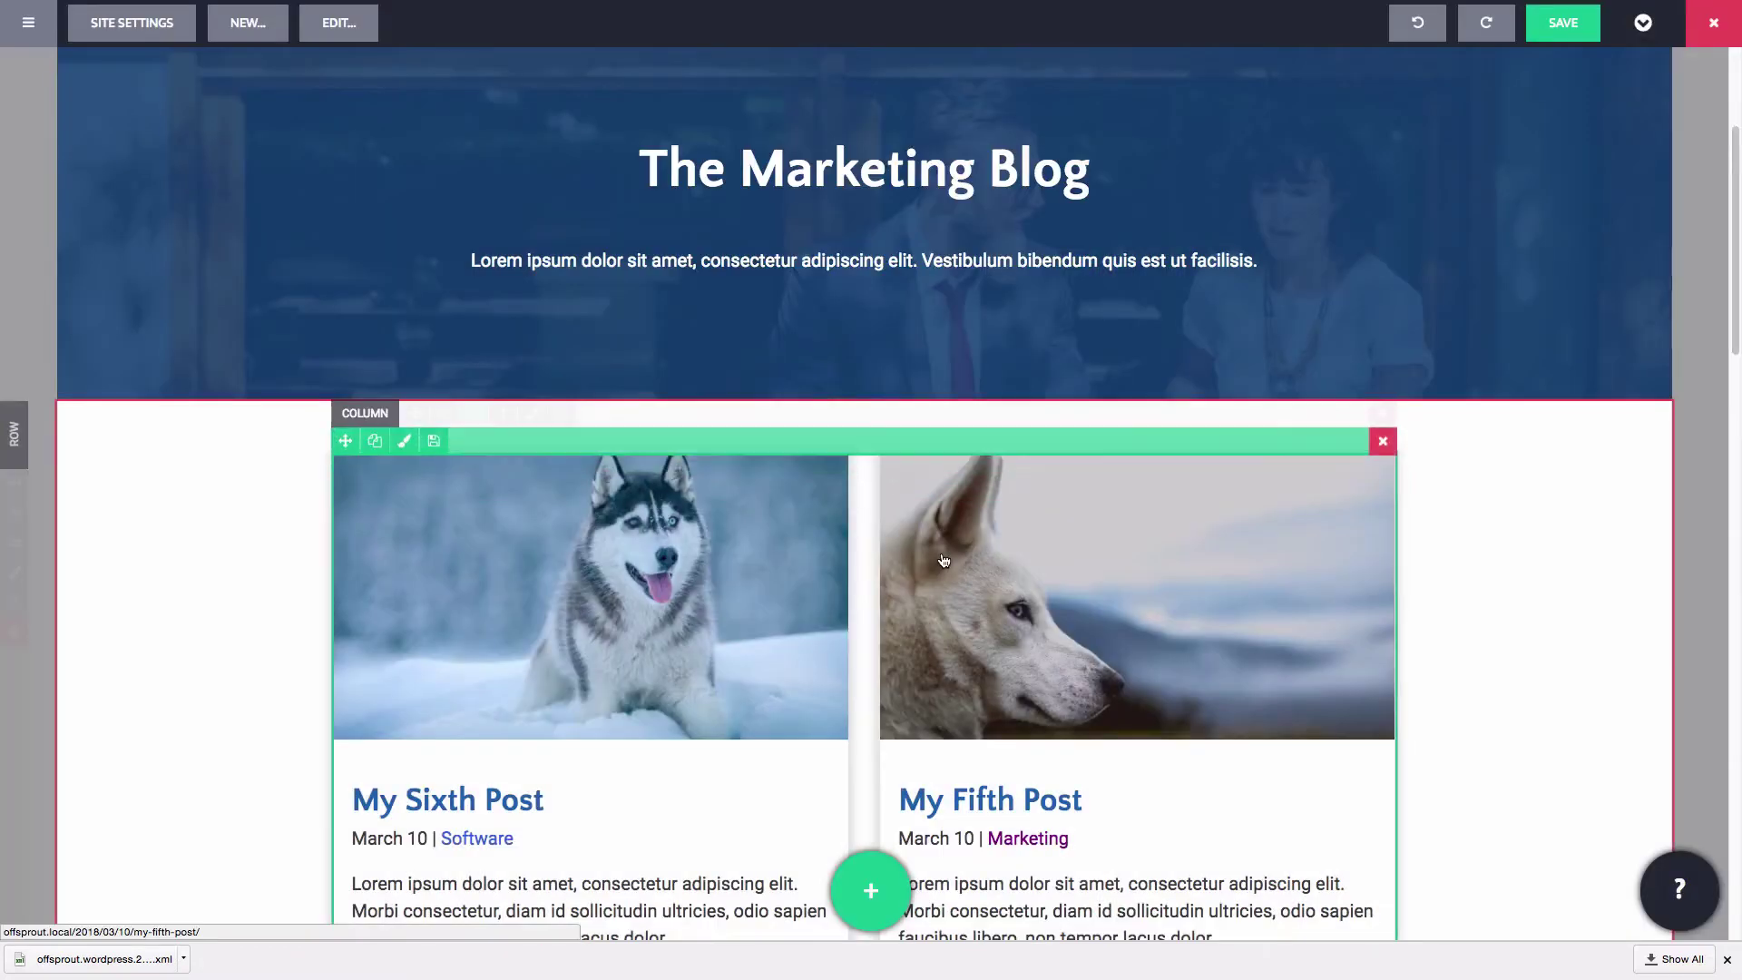
Create a new structure titled 'Archive' from the Default starting point.
scroll(1128, 595, up, 3)
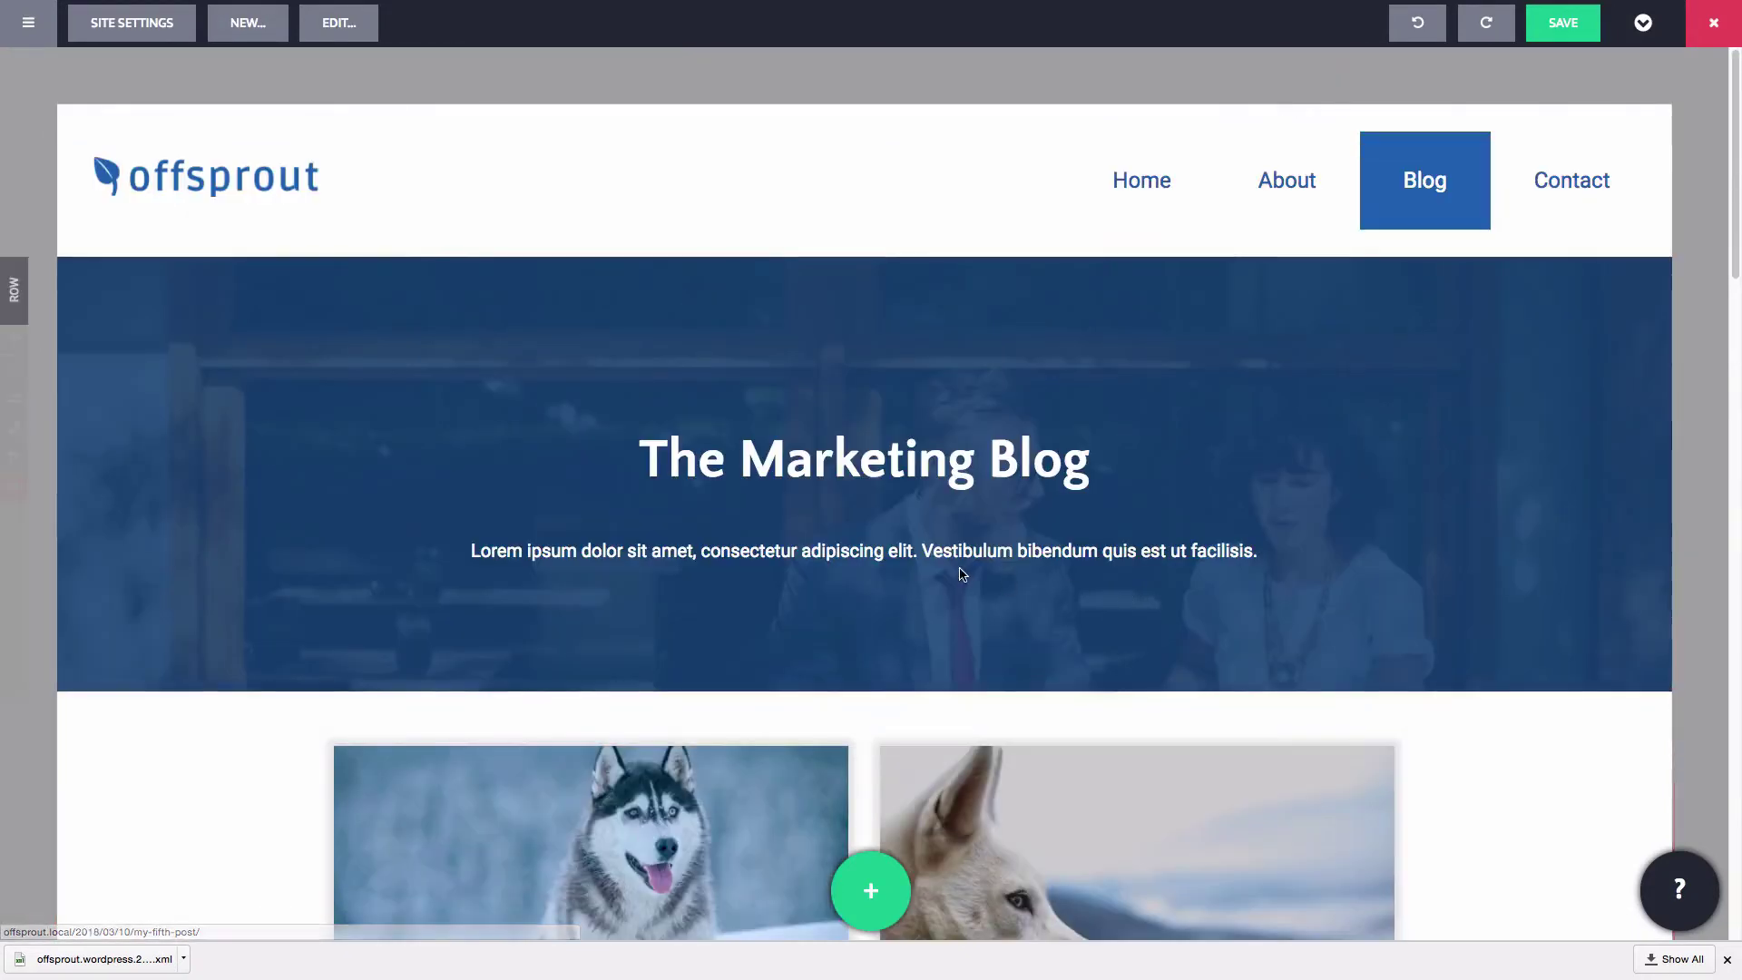
click(259, 24)
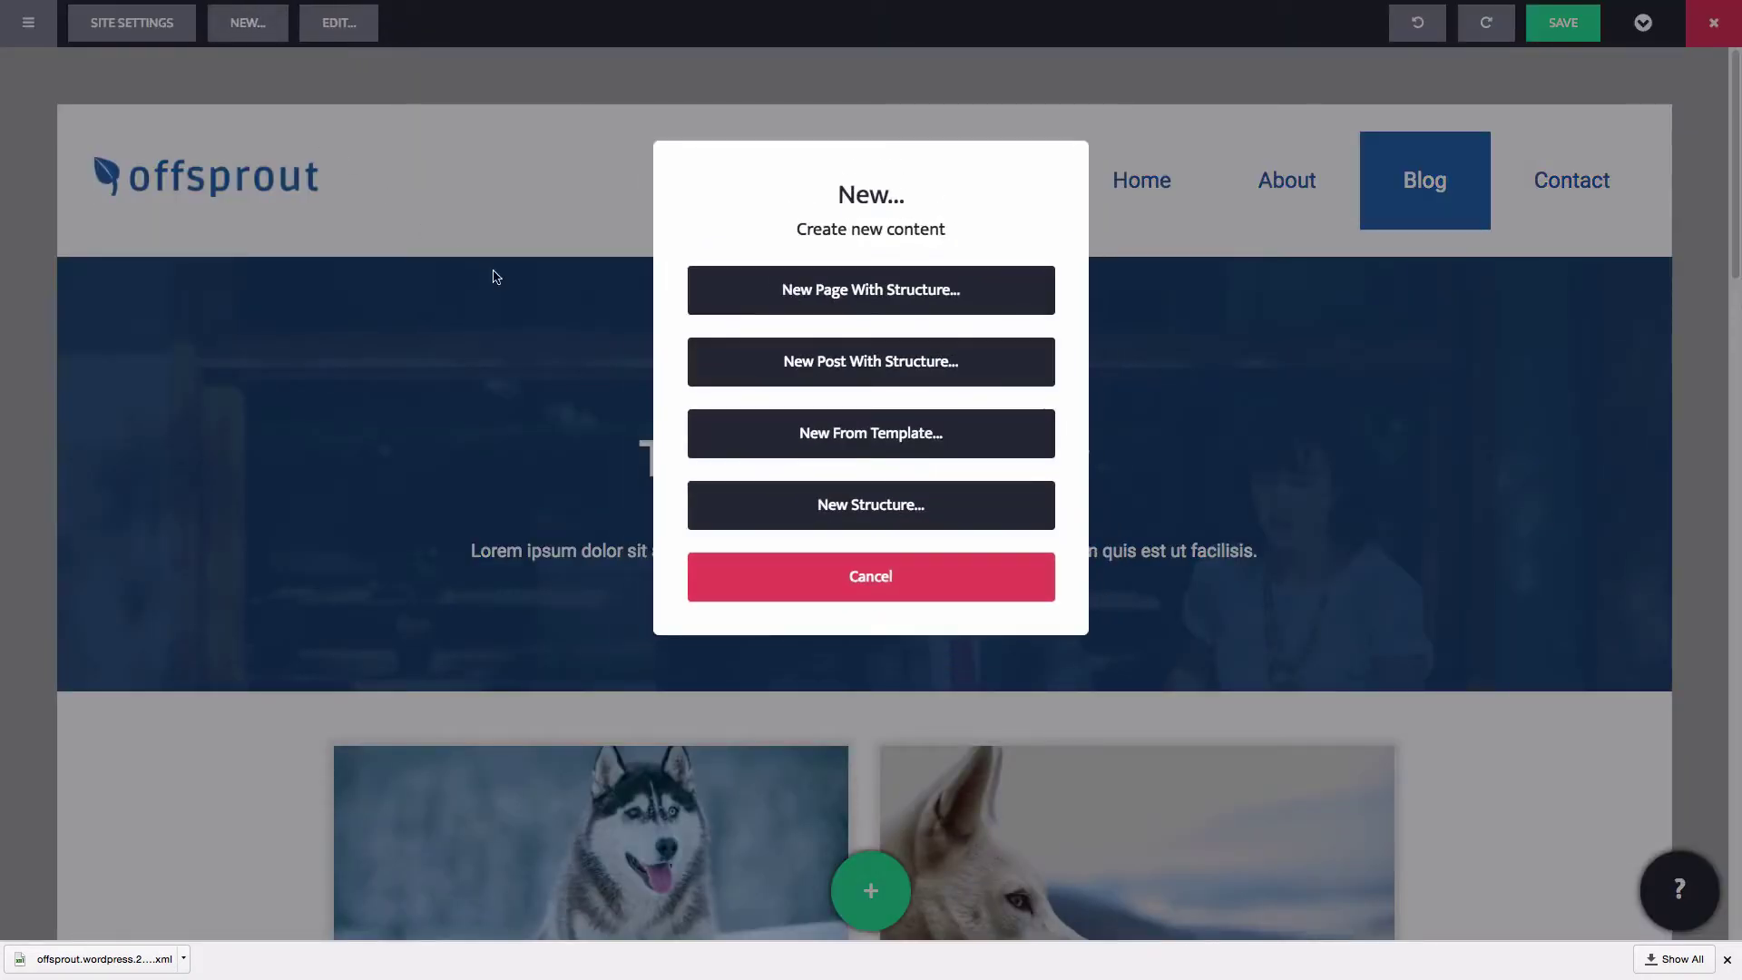
click(778, 500)
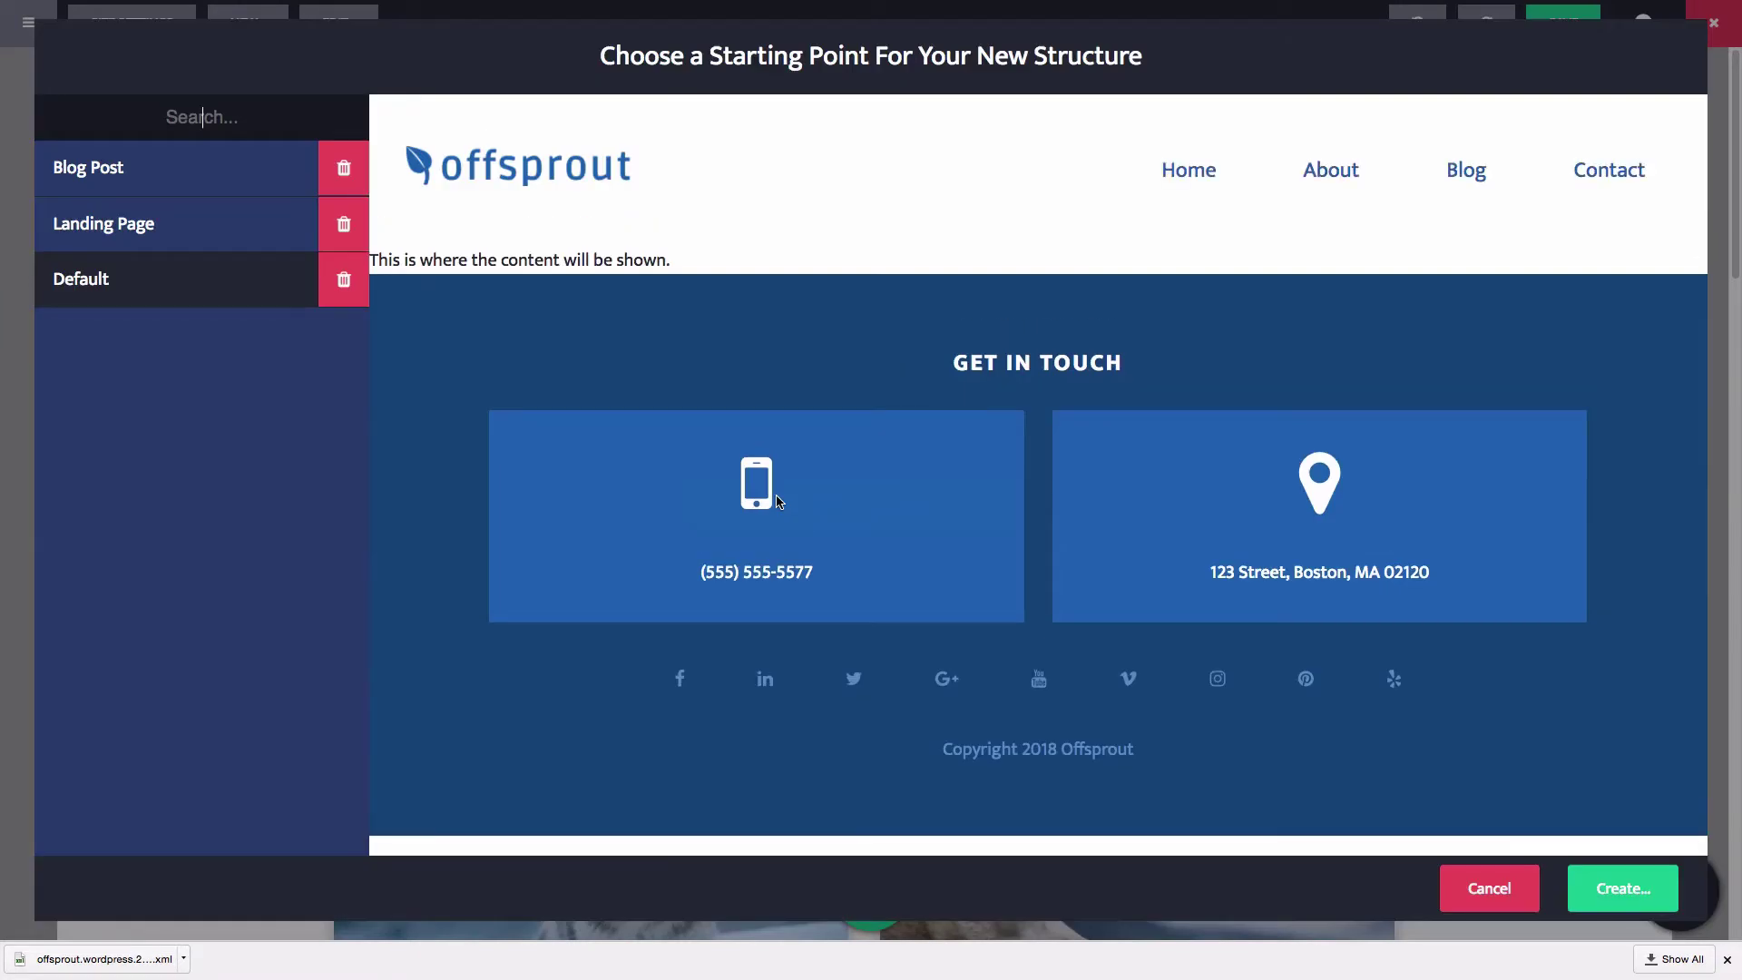
click(1635, 894)
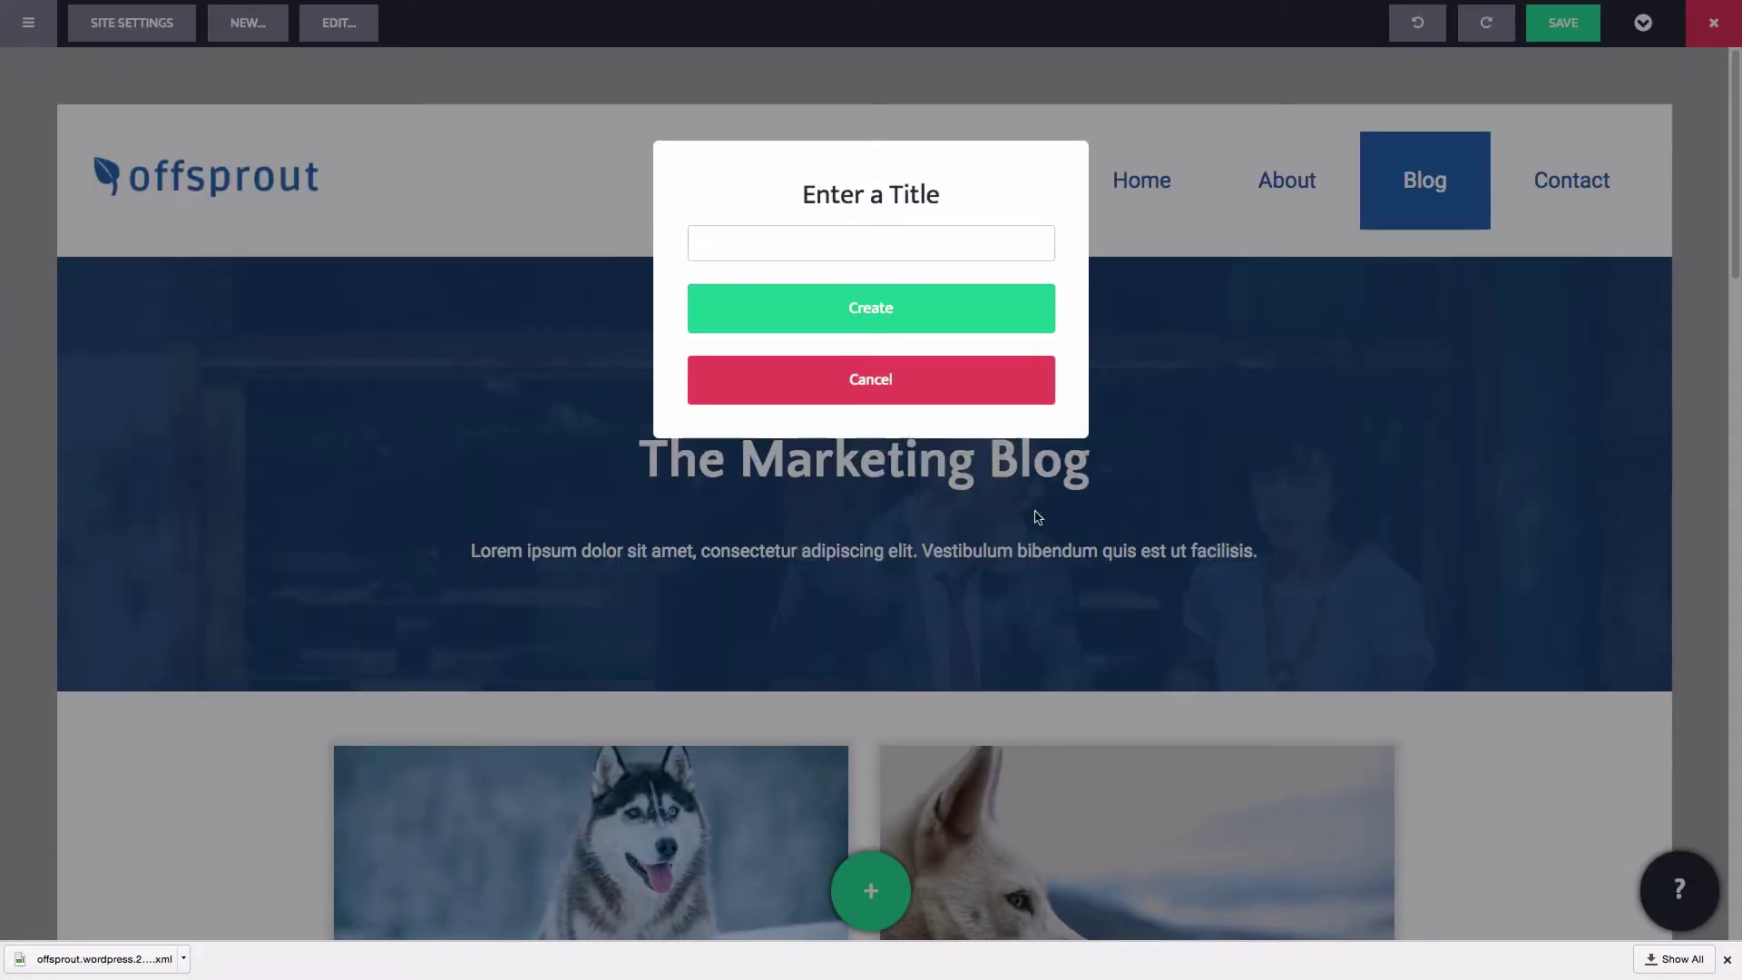
click(799, 243)
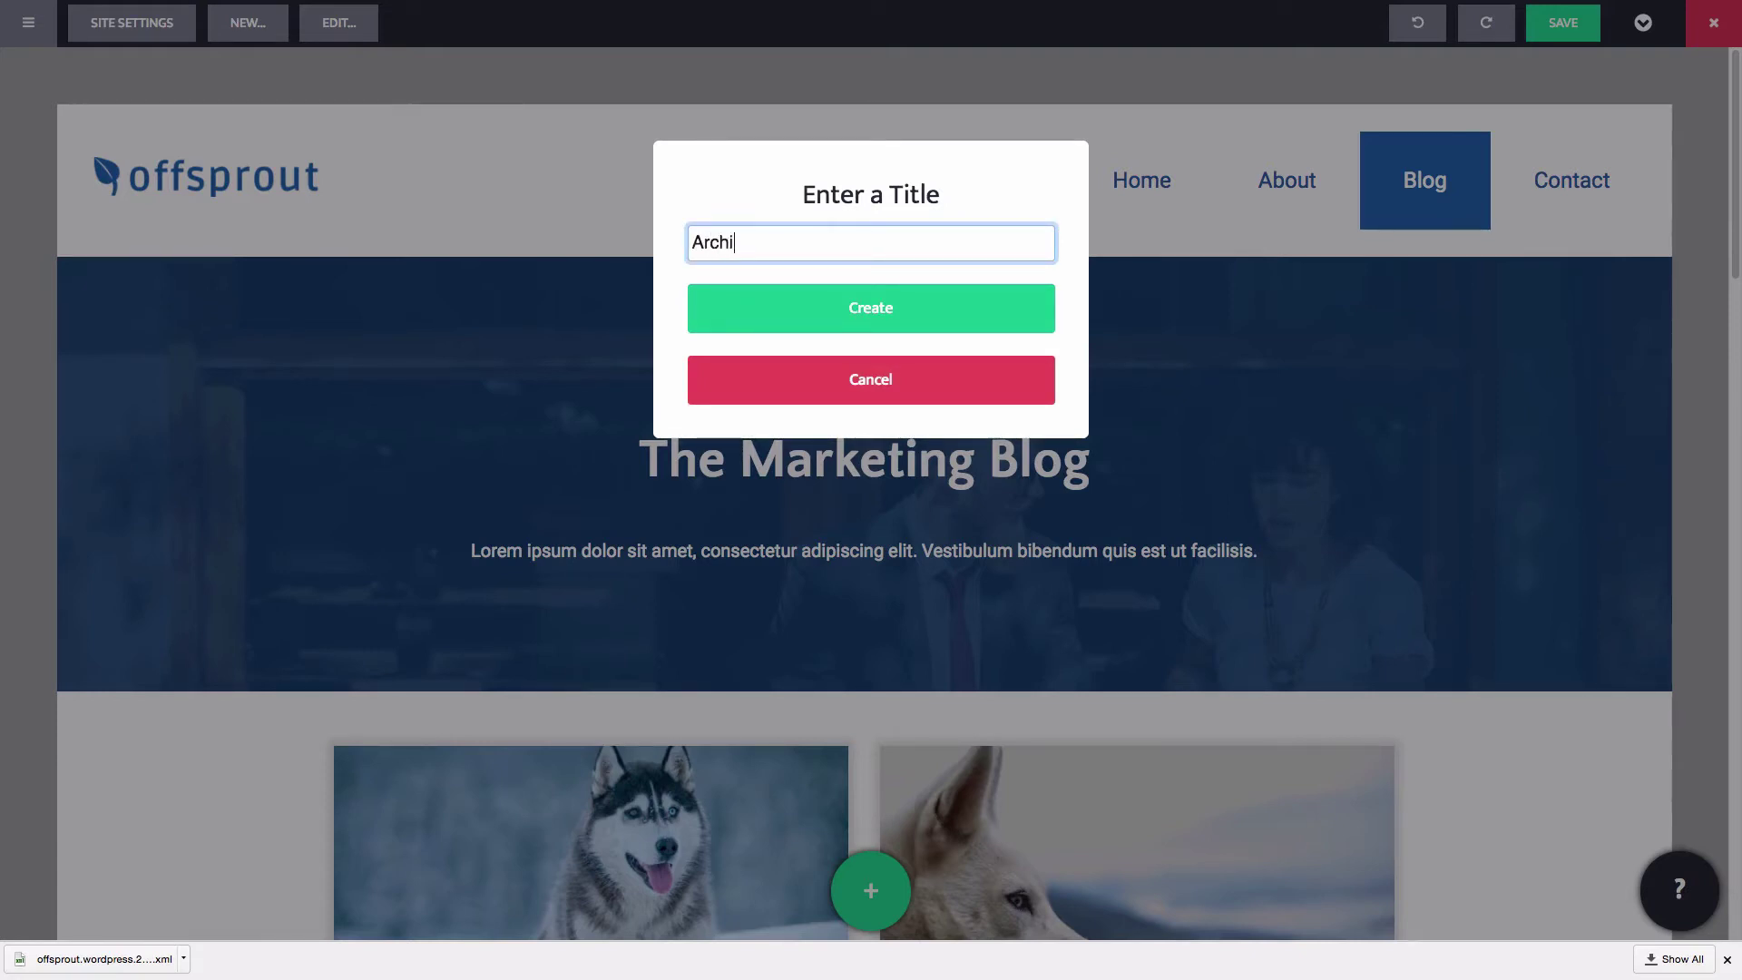
click(875, 309)
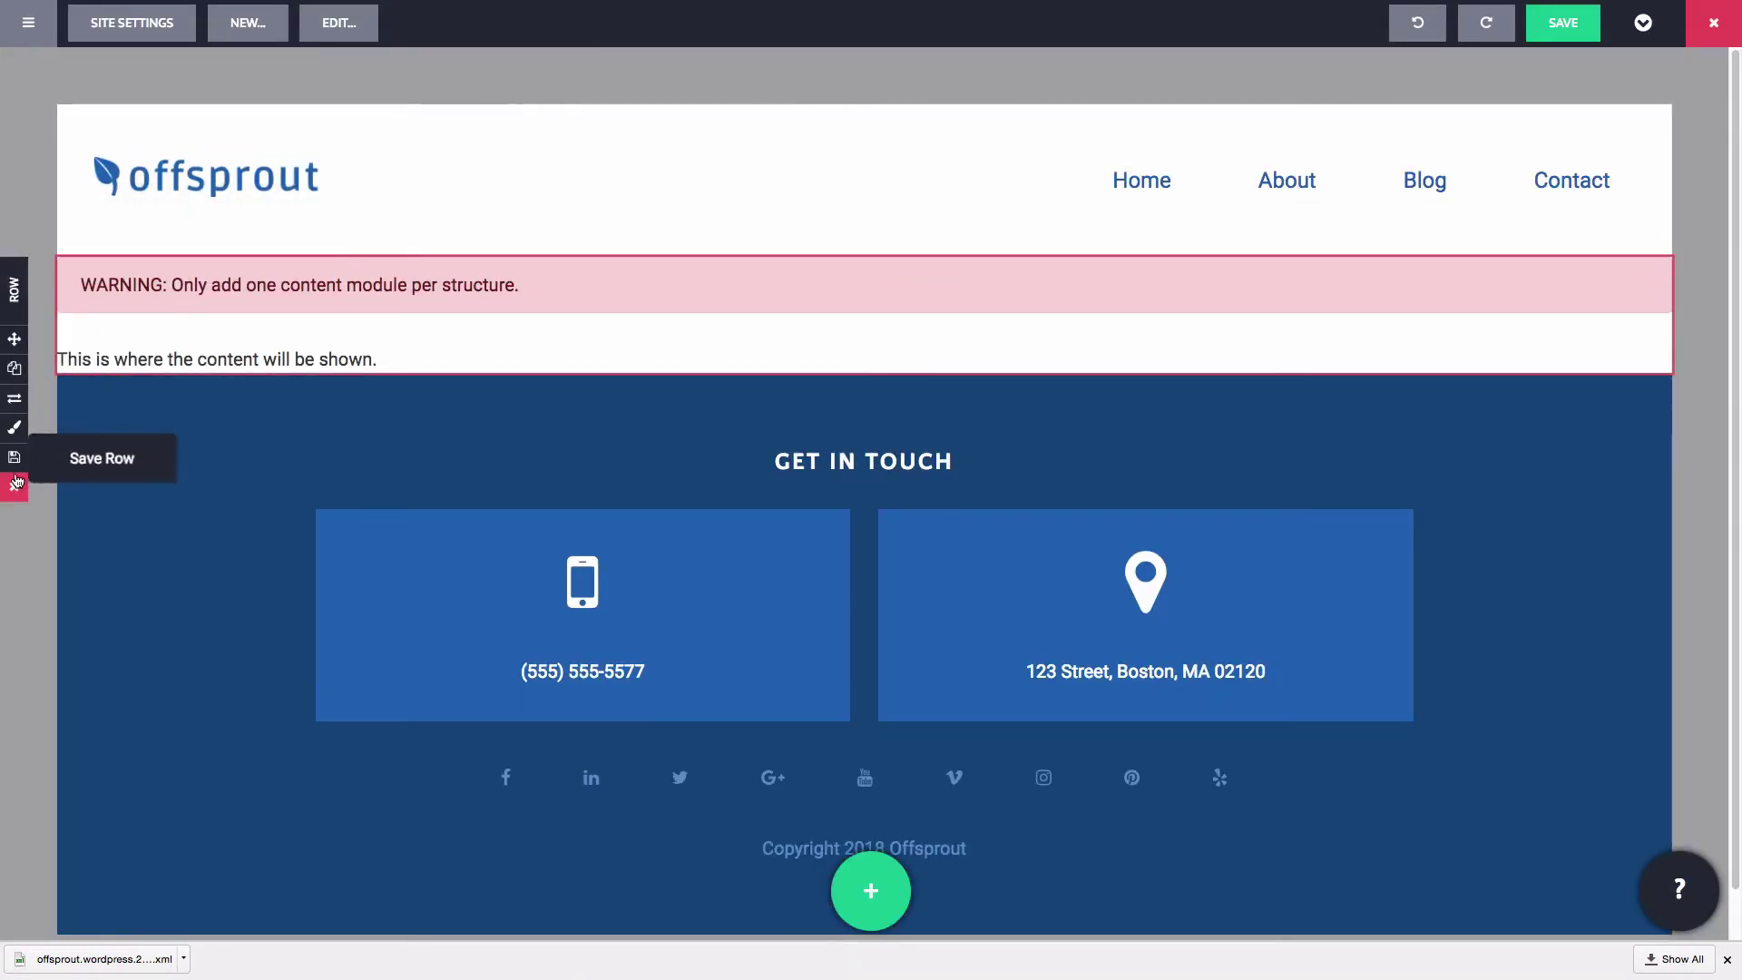
Delete the content placeholder row and drop the saved My Blog Posts template onto the page.
click(14, 488)
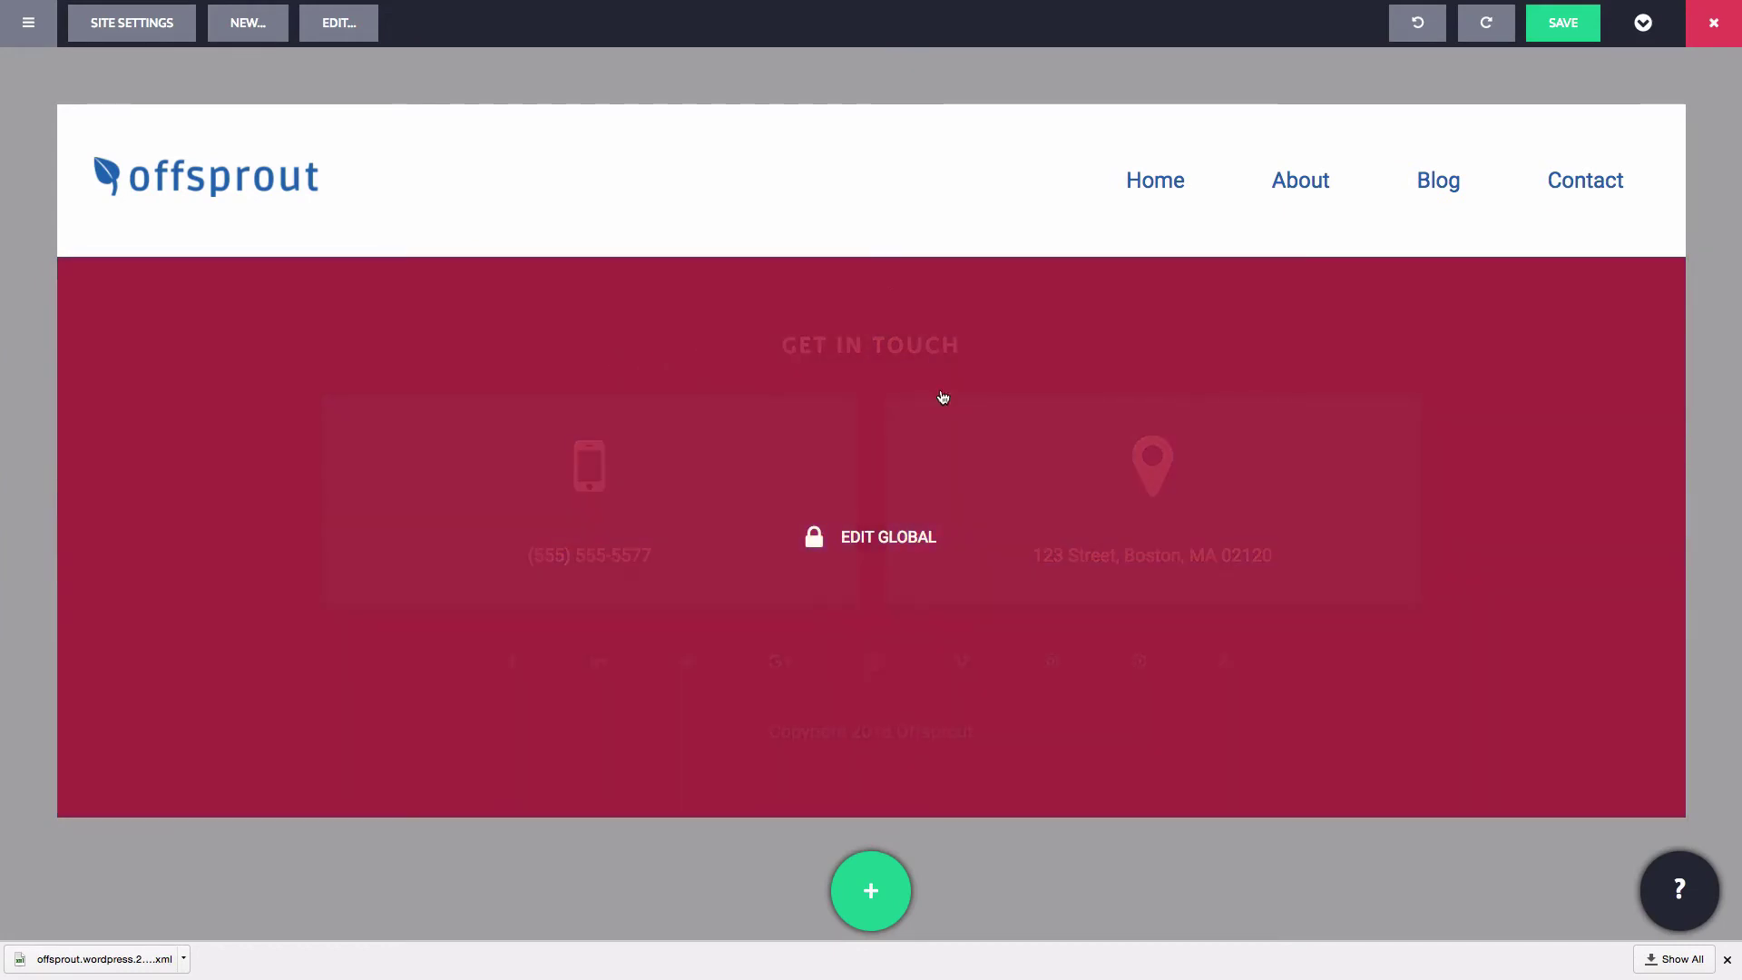
click(874, 887)
click(831, 62)
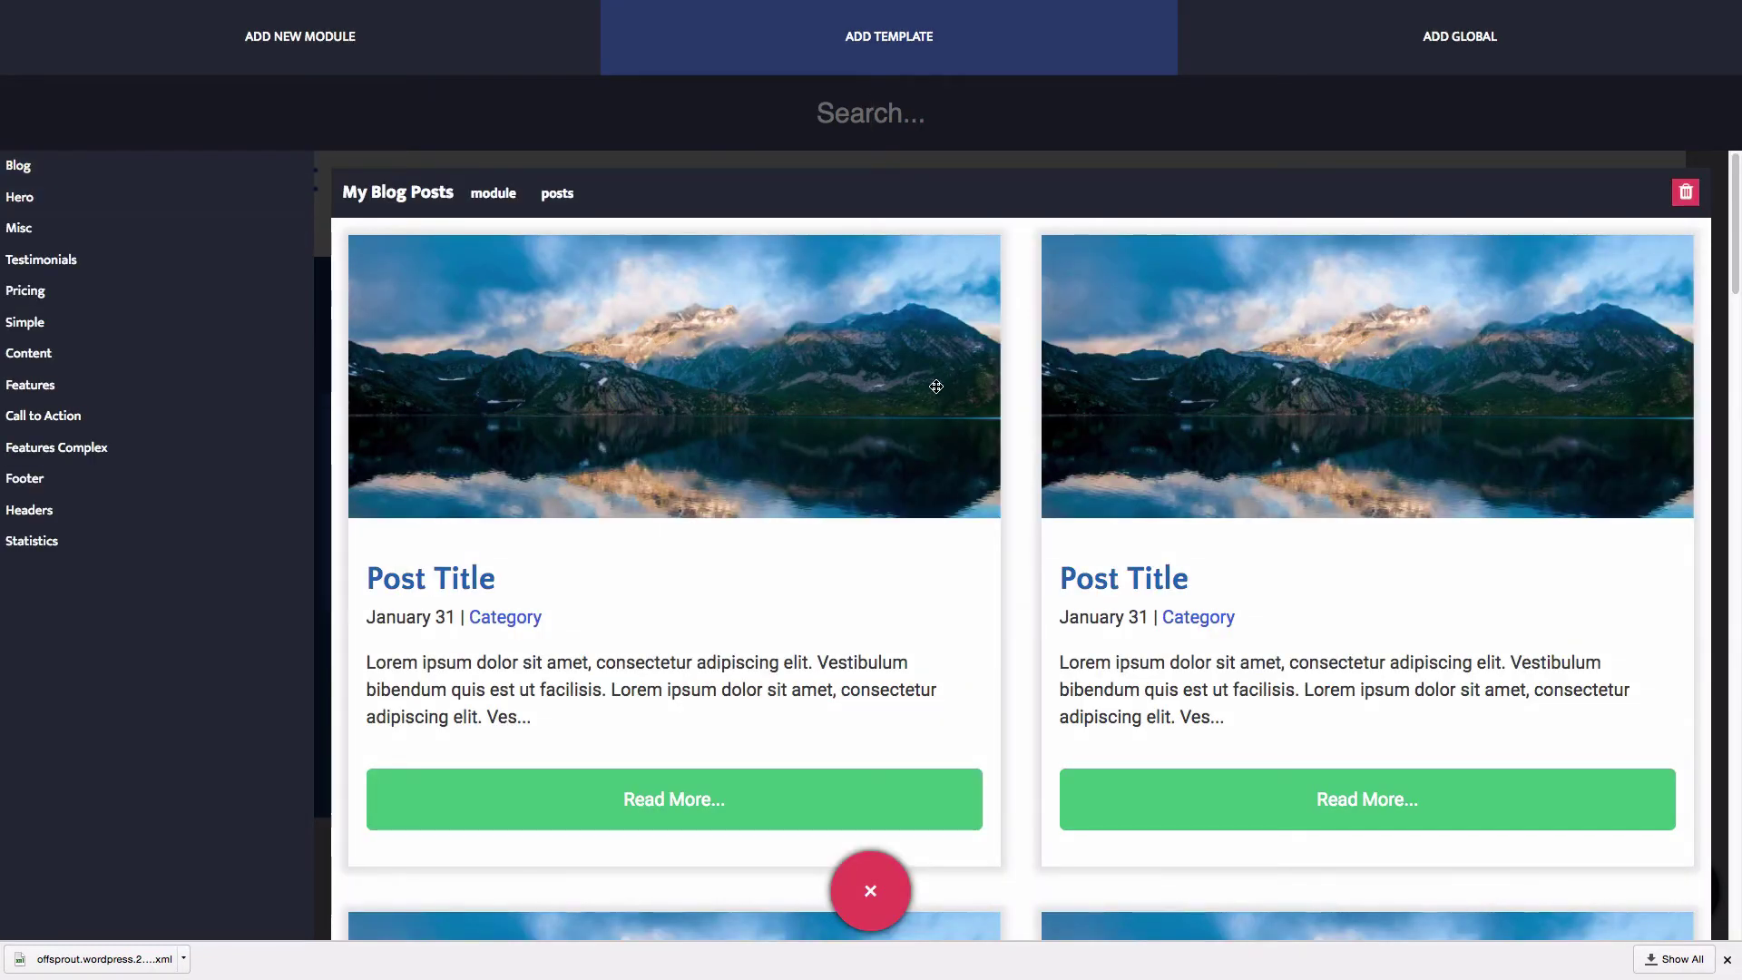
drag(937, 387, 806, 270)
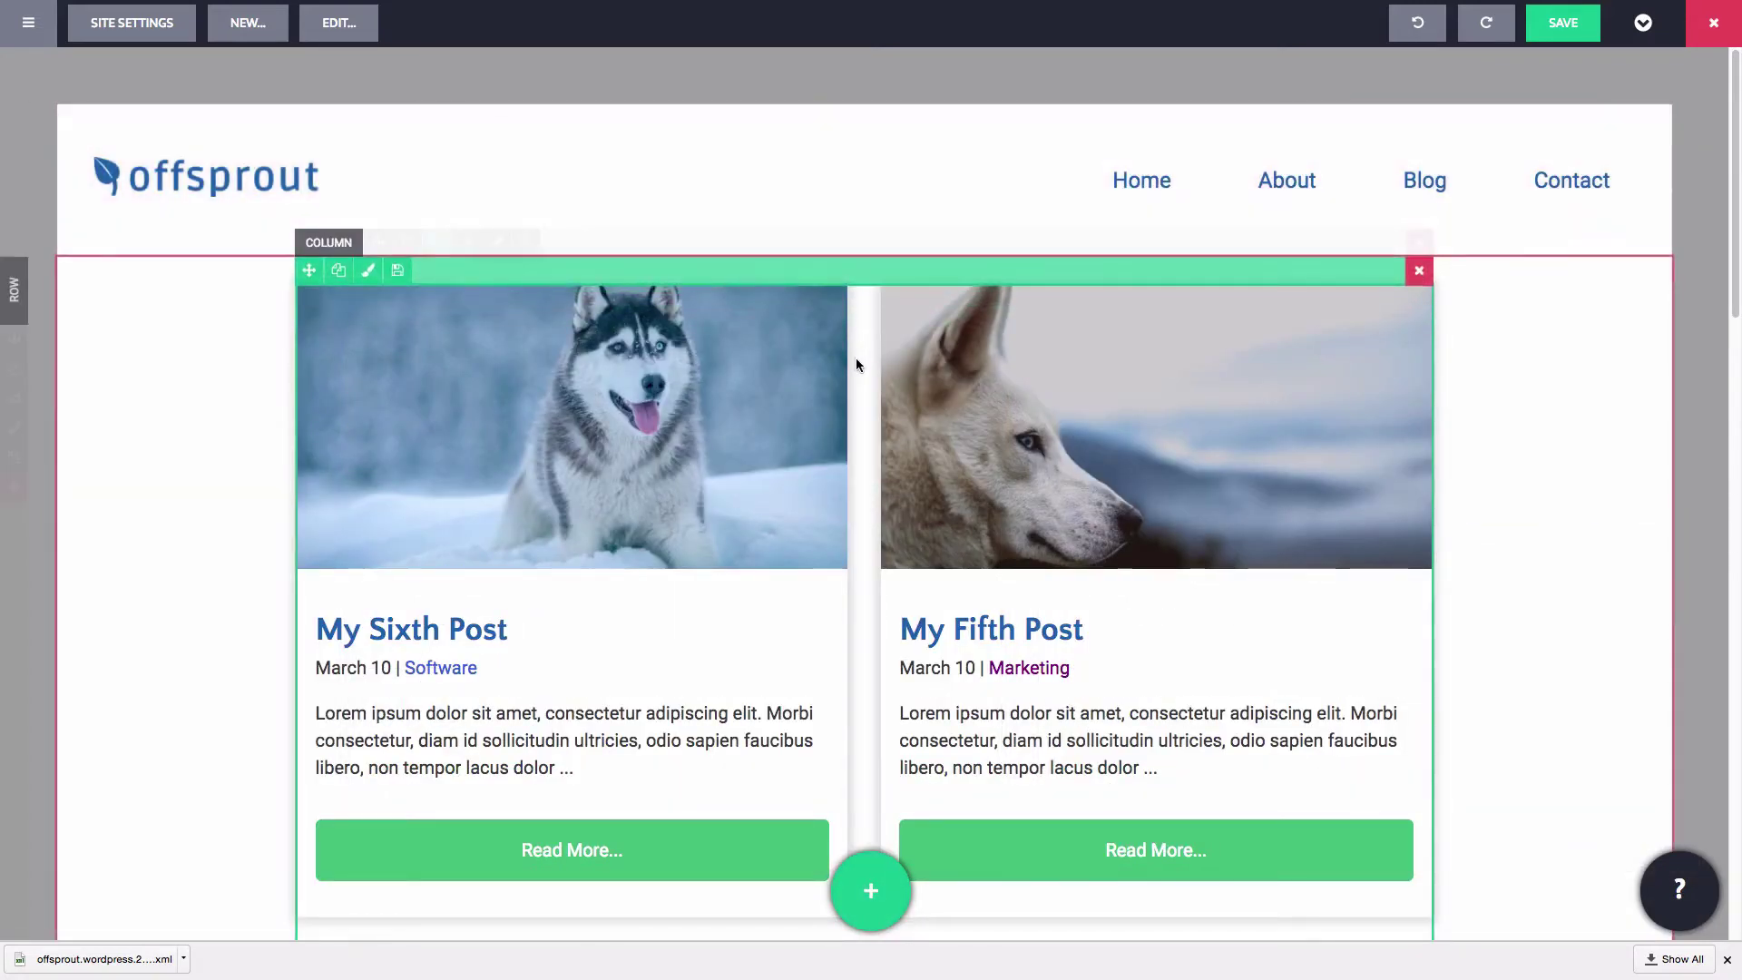
Set the Posts module's Post Query Source to Main and apply it.
click(856, 455)
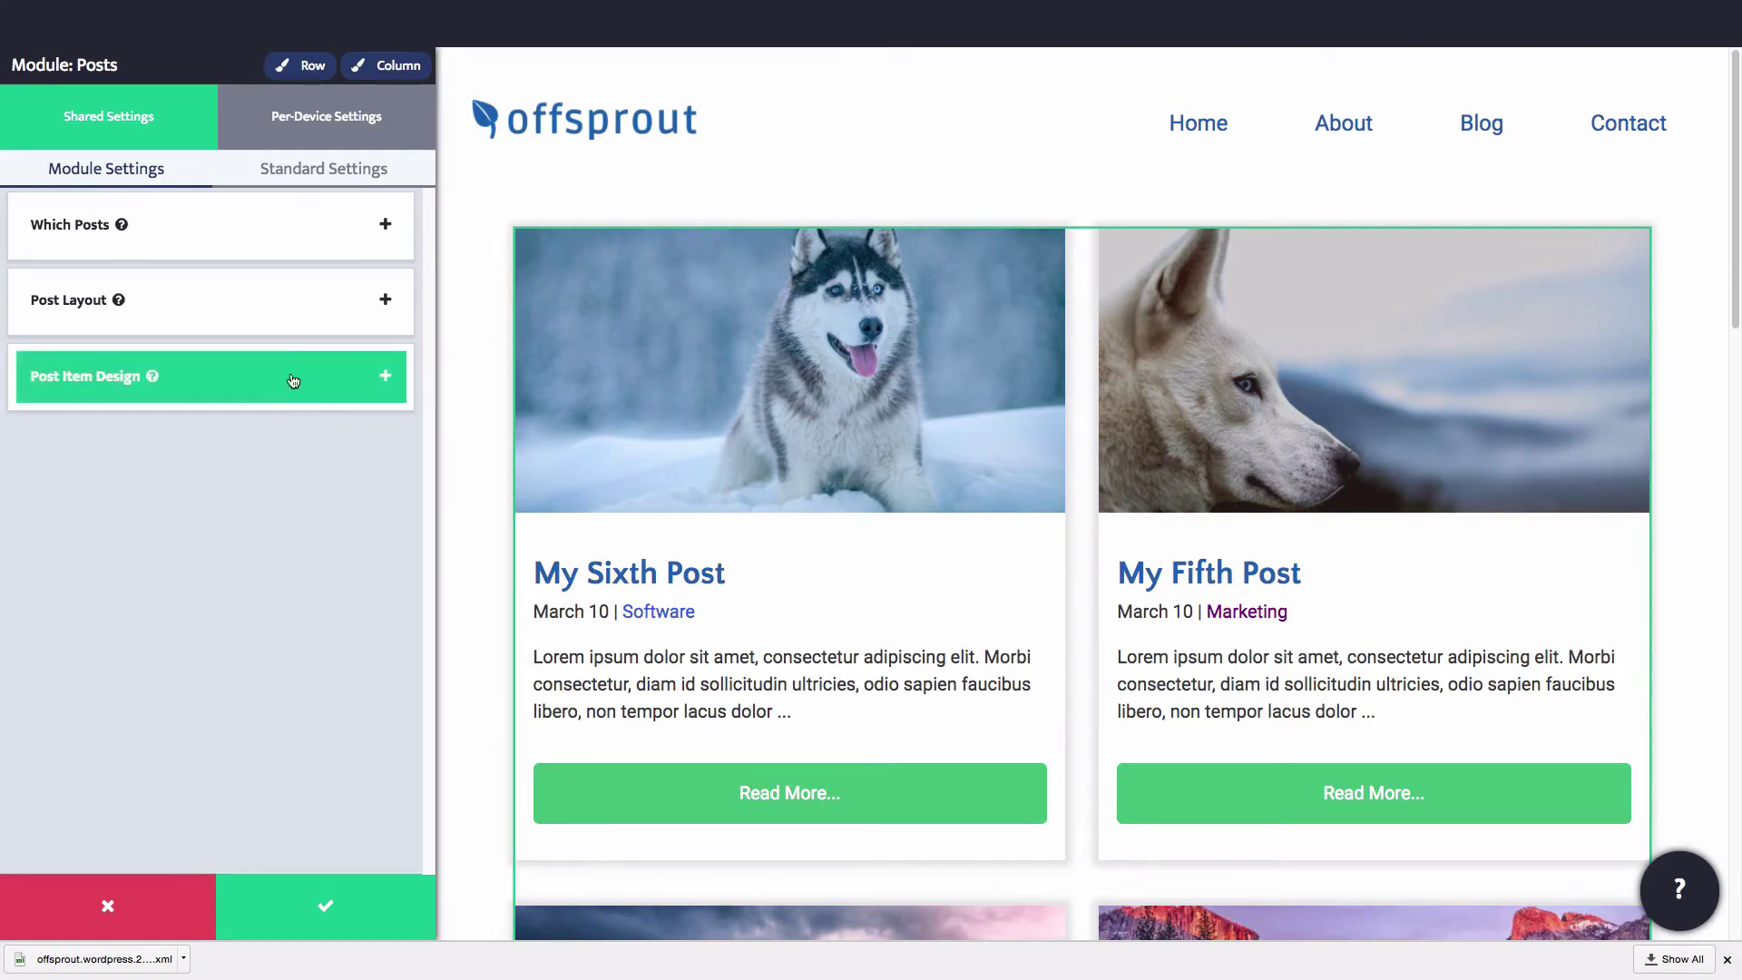
click(251, 249)
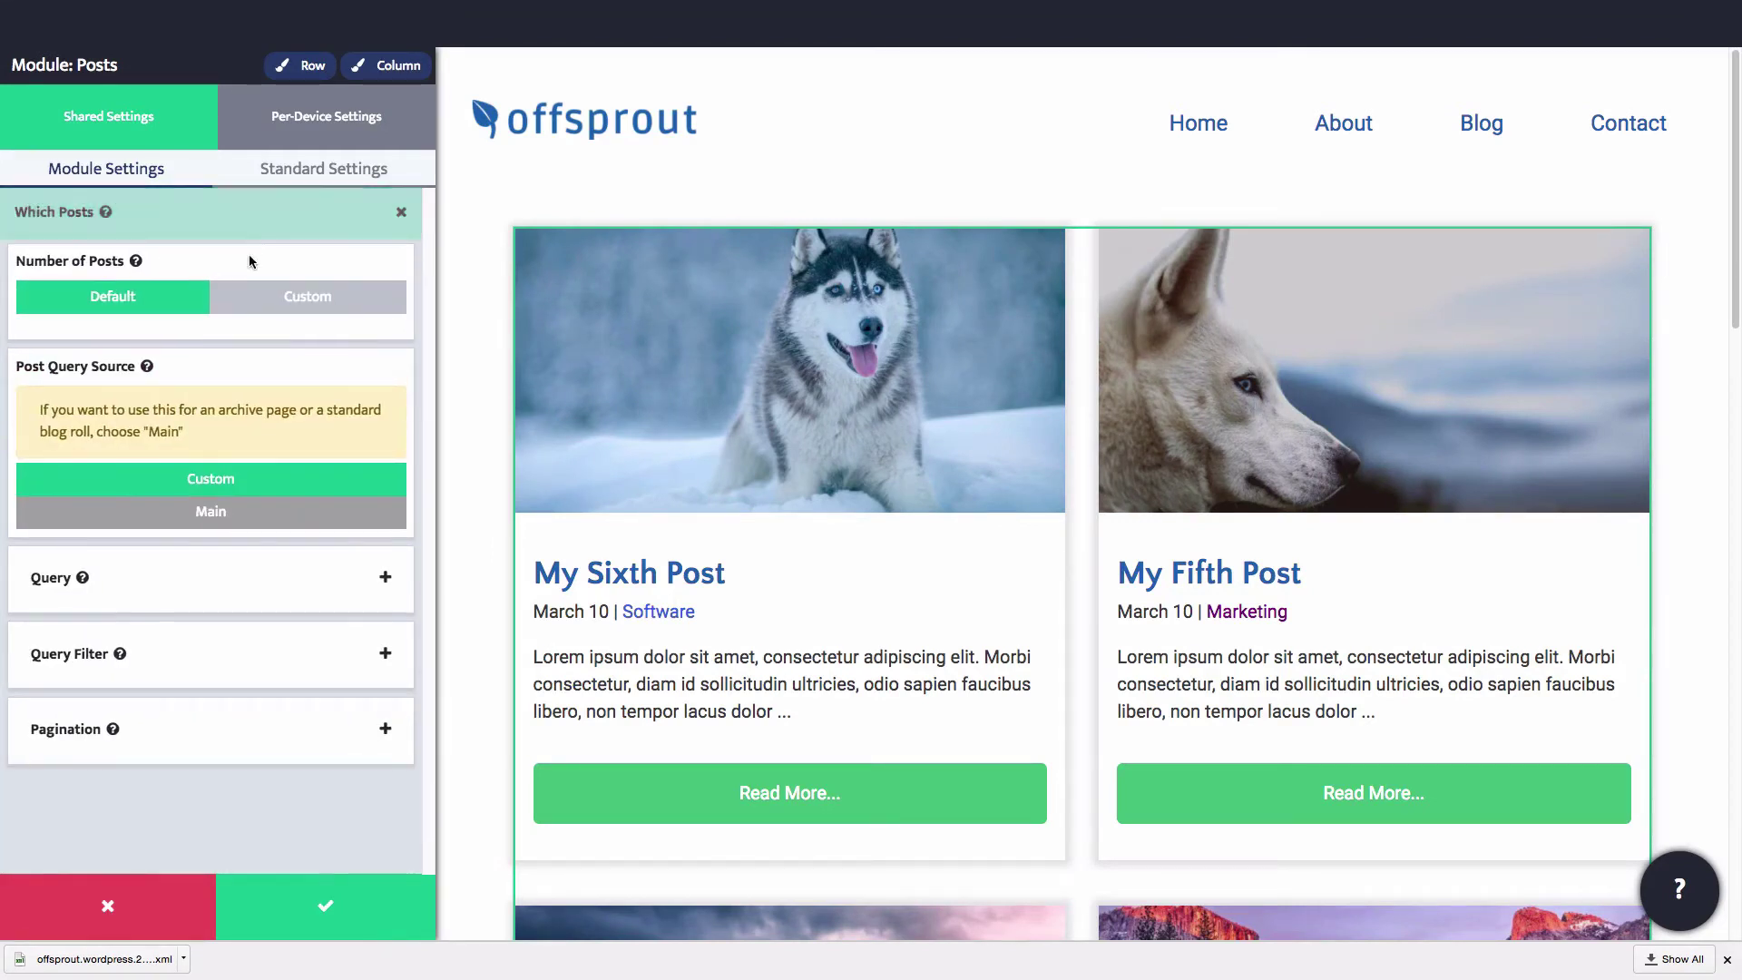
click(245, 524)
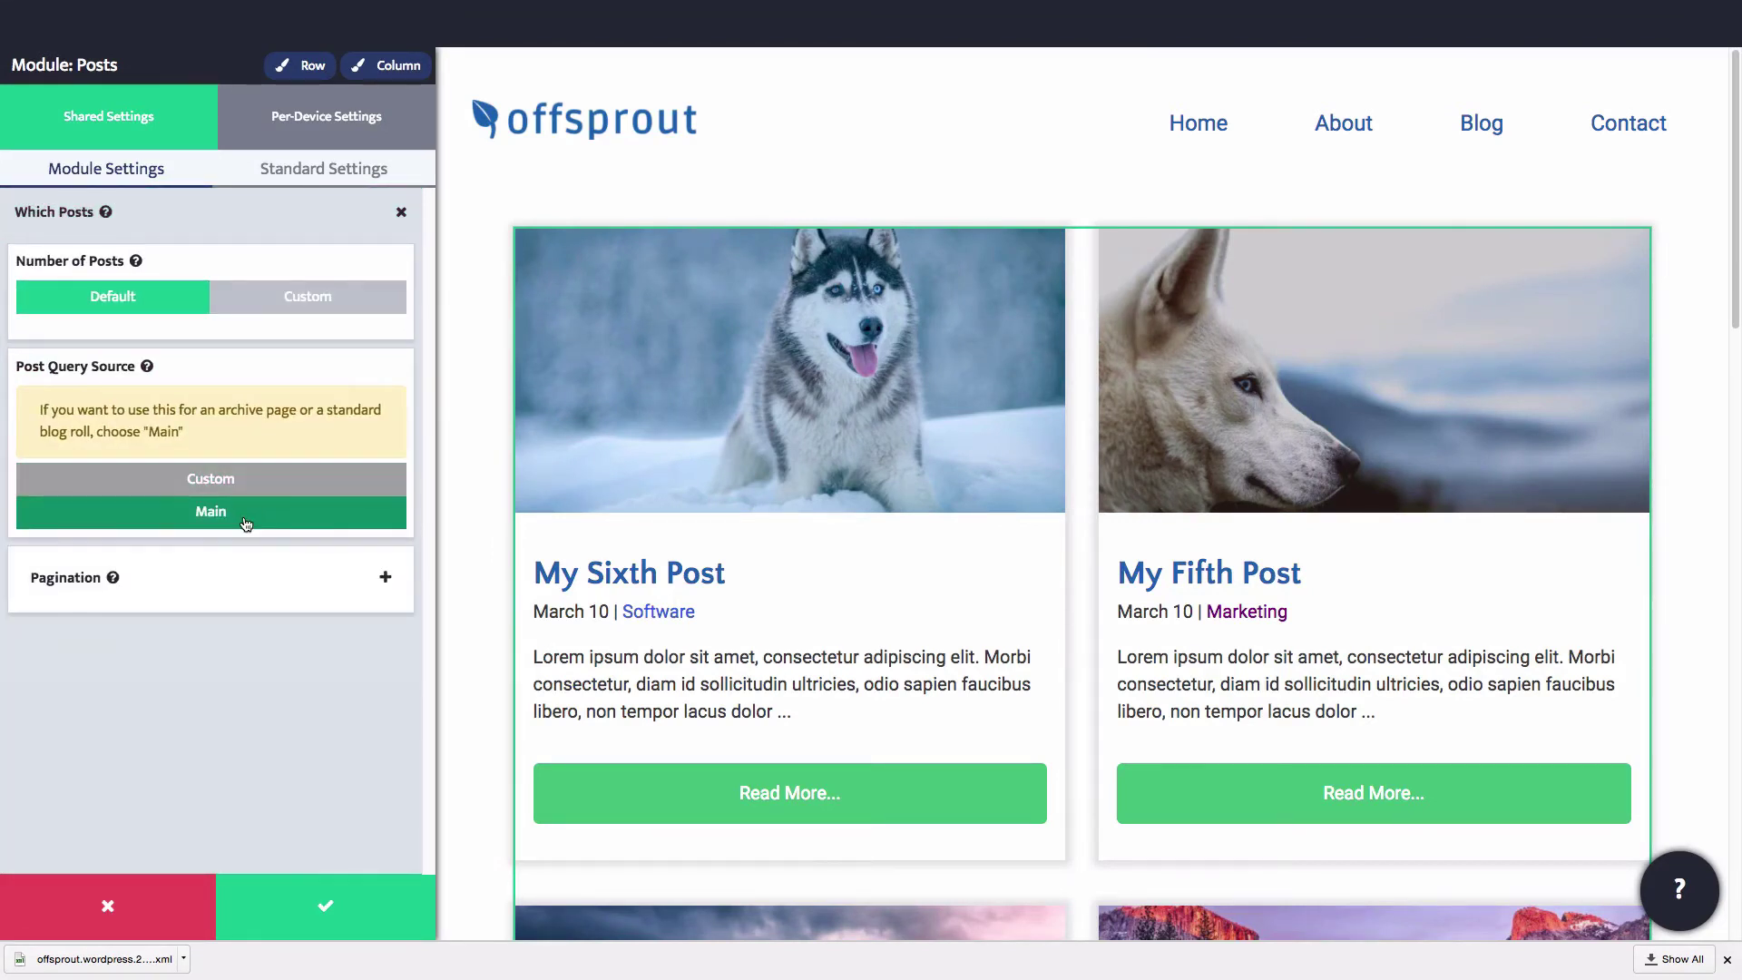
click(334, 899)
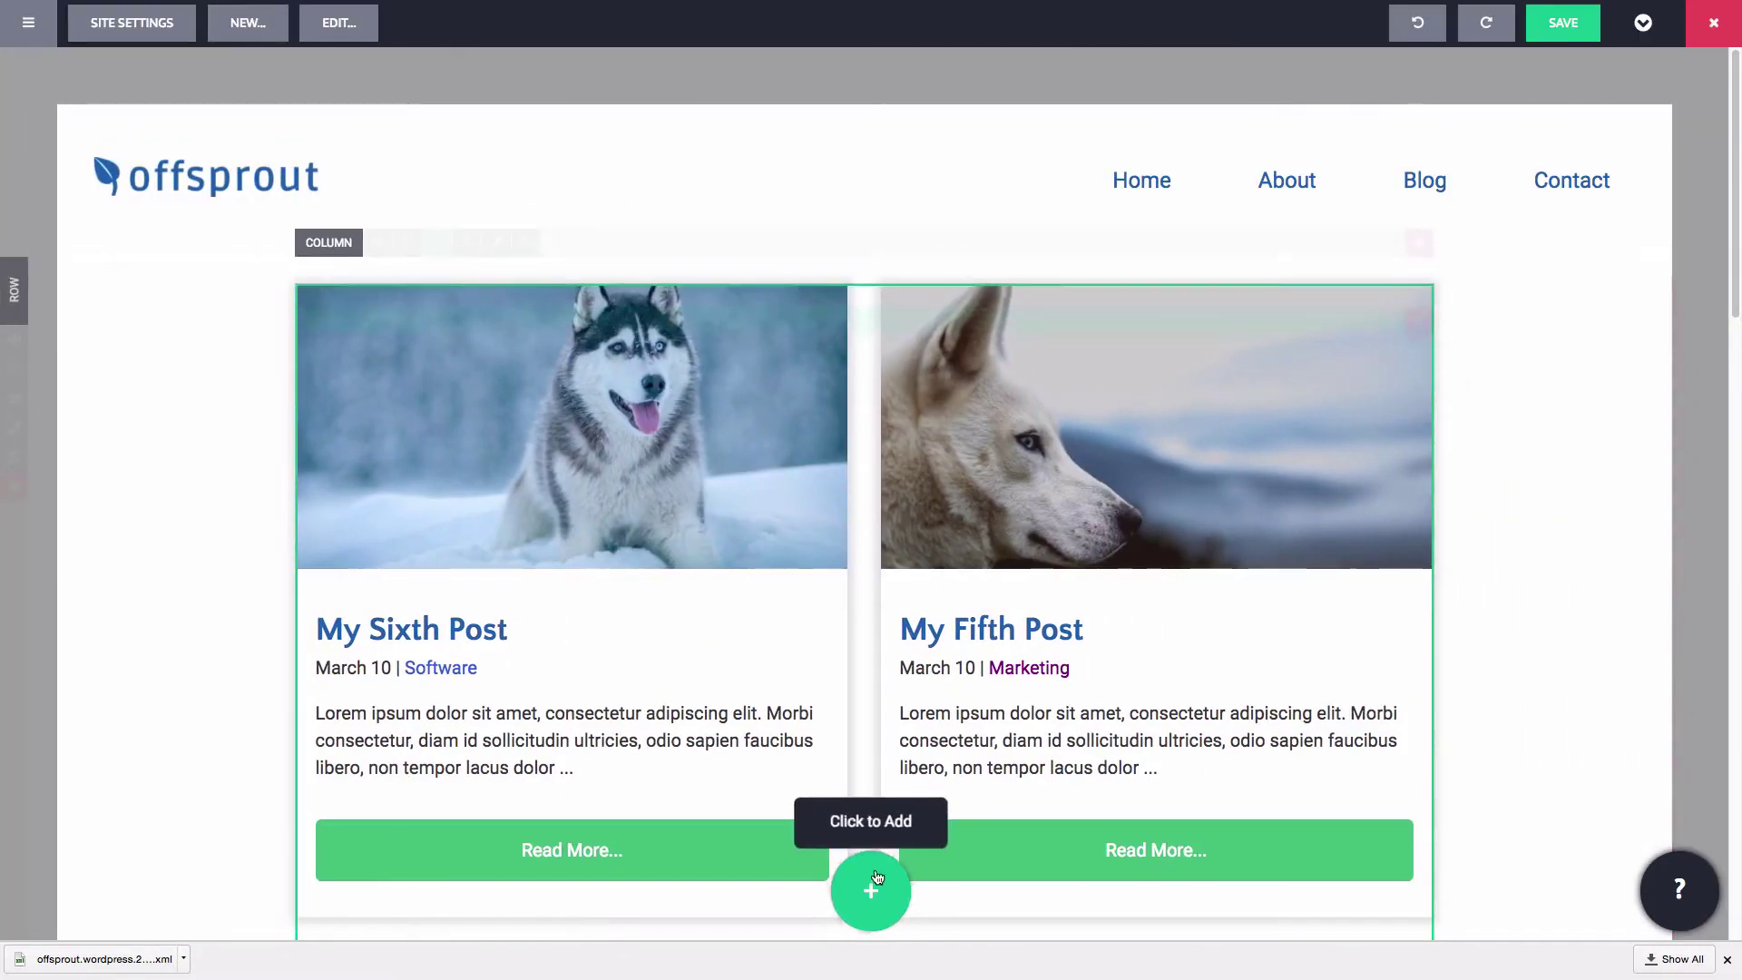
Add a centre-aligned heading above the post grid, connected to the Post Title field.
click(875, 871)
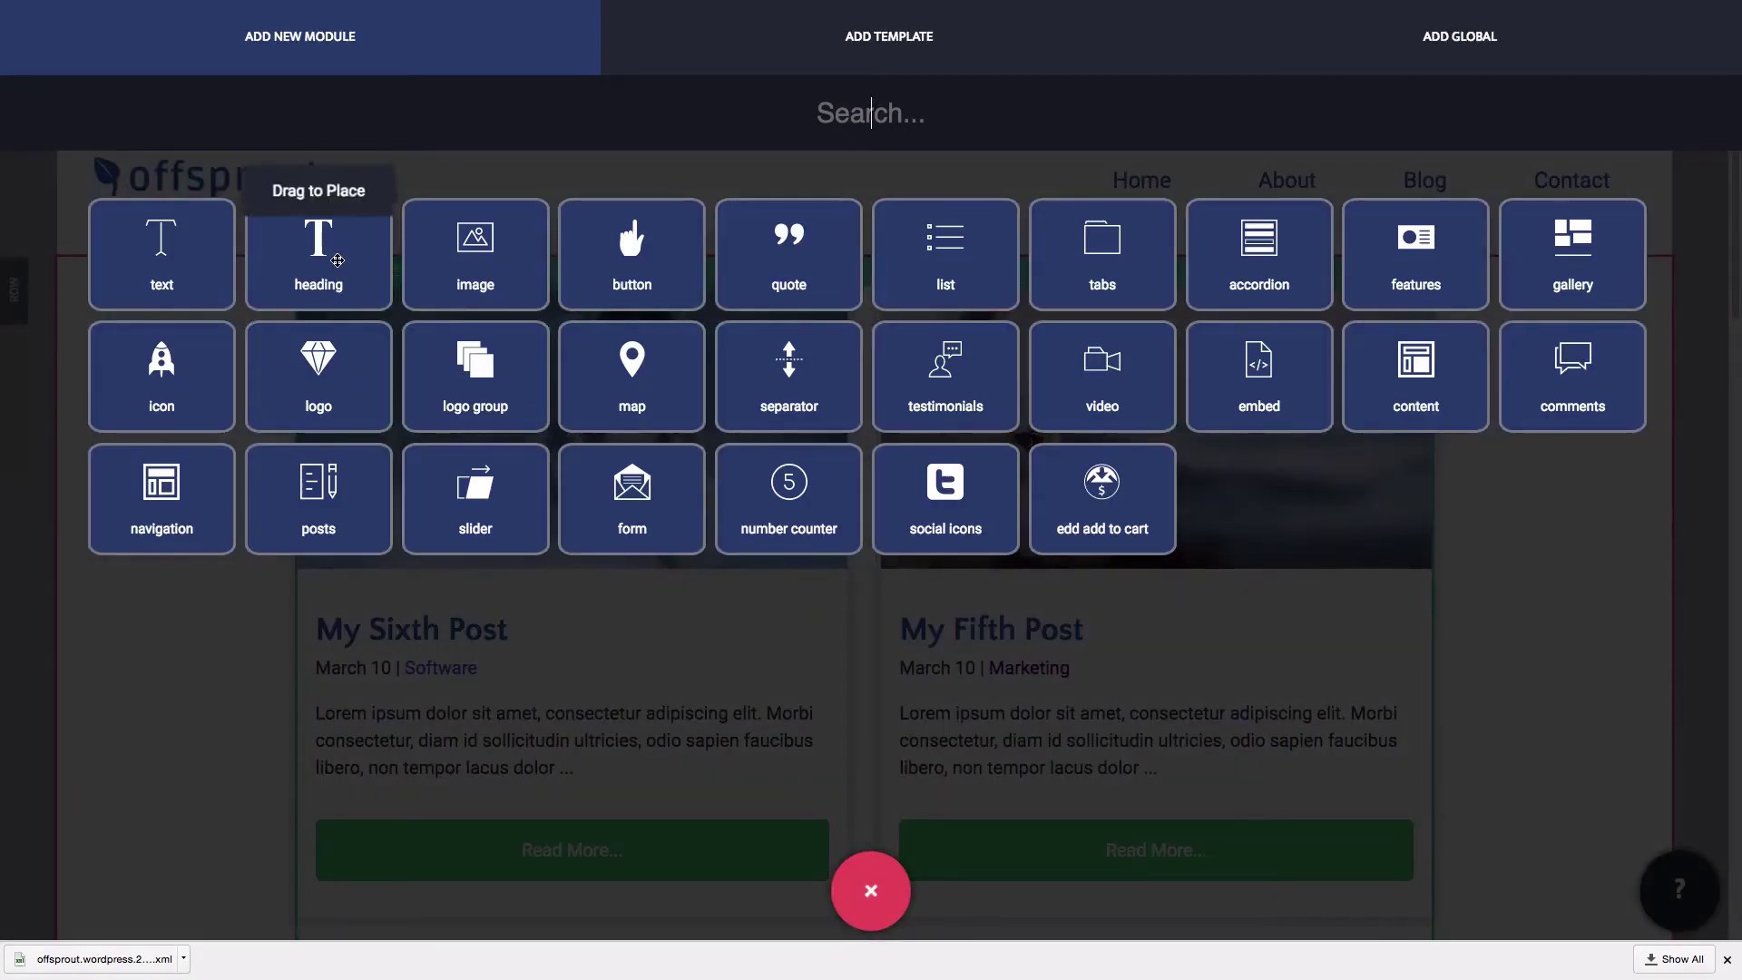
drag(332, 257, 821, 271)
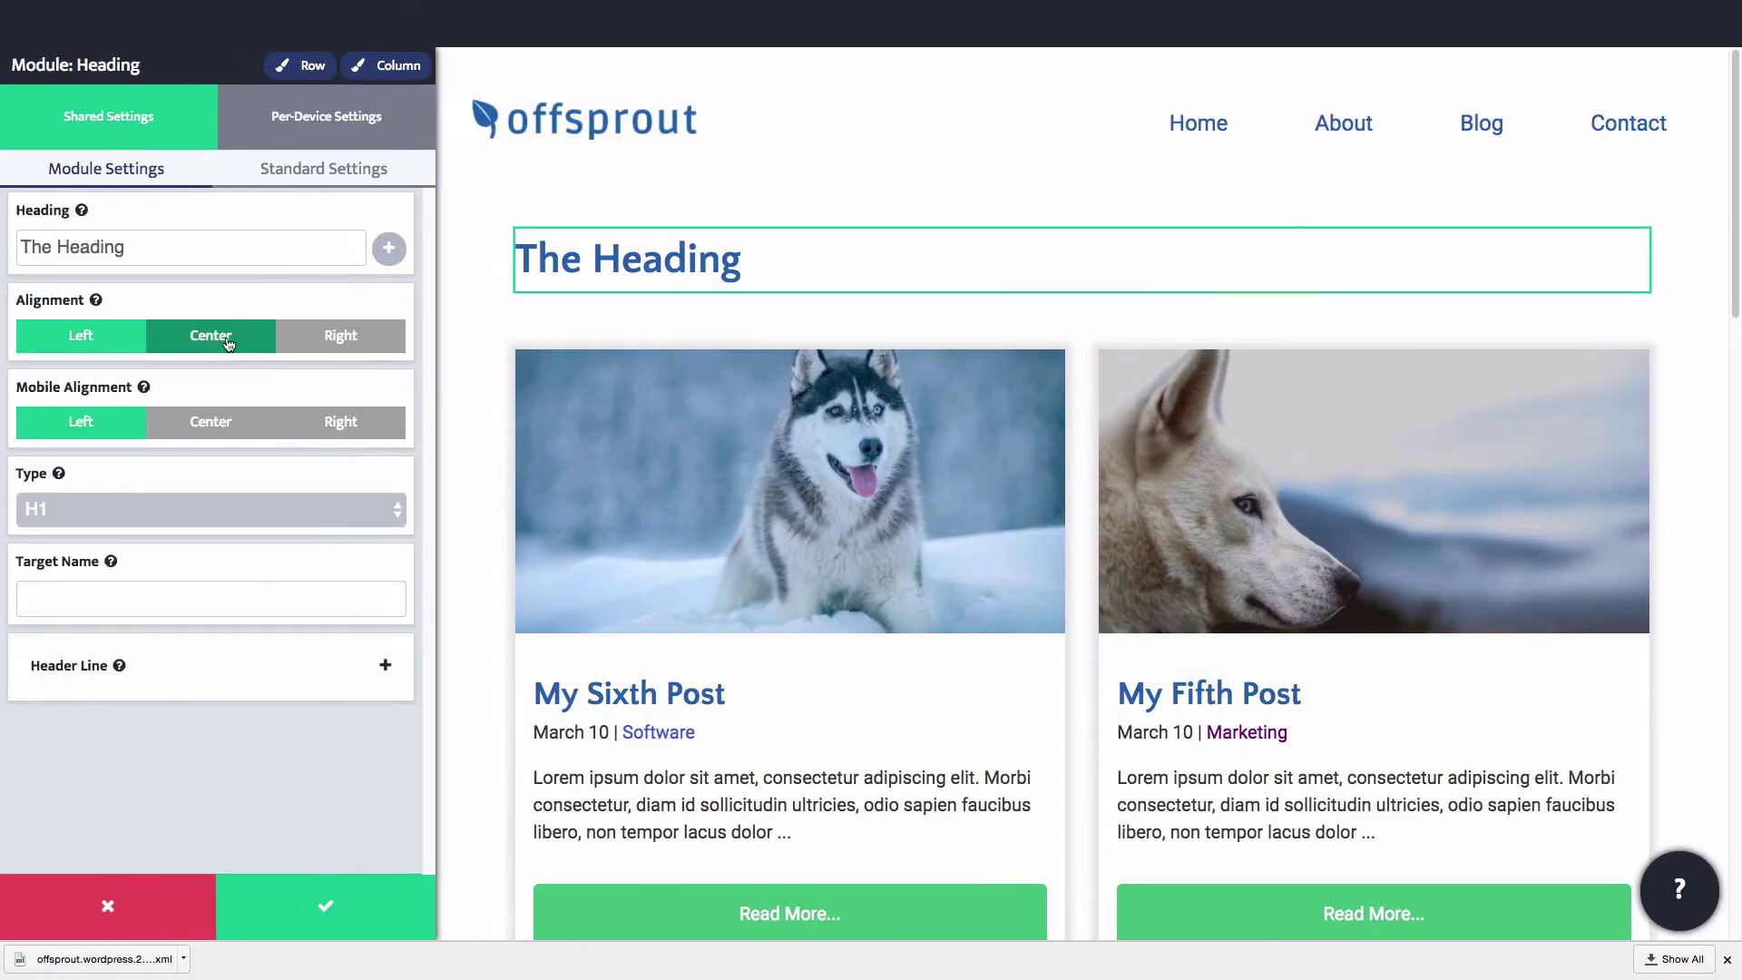
click(229, 343)
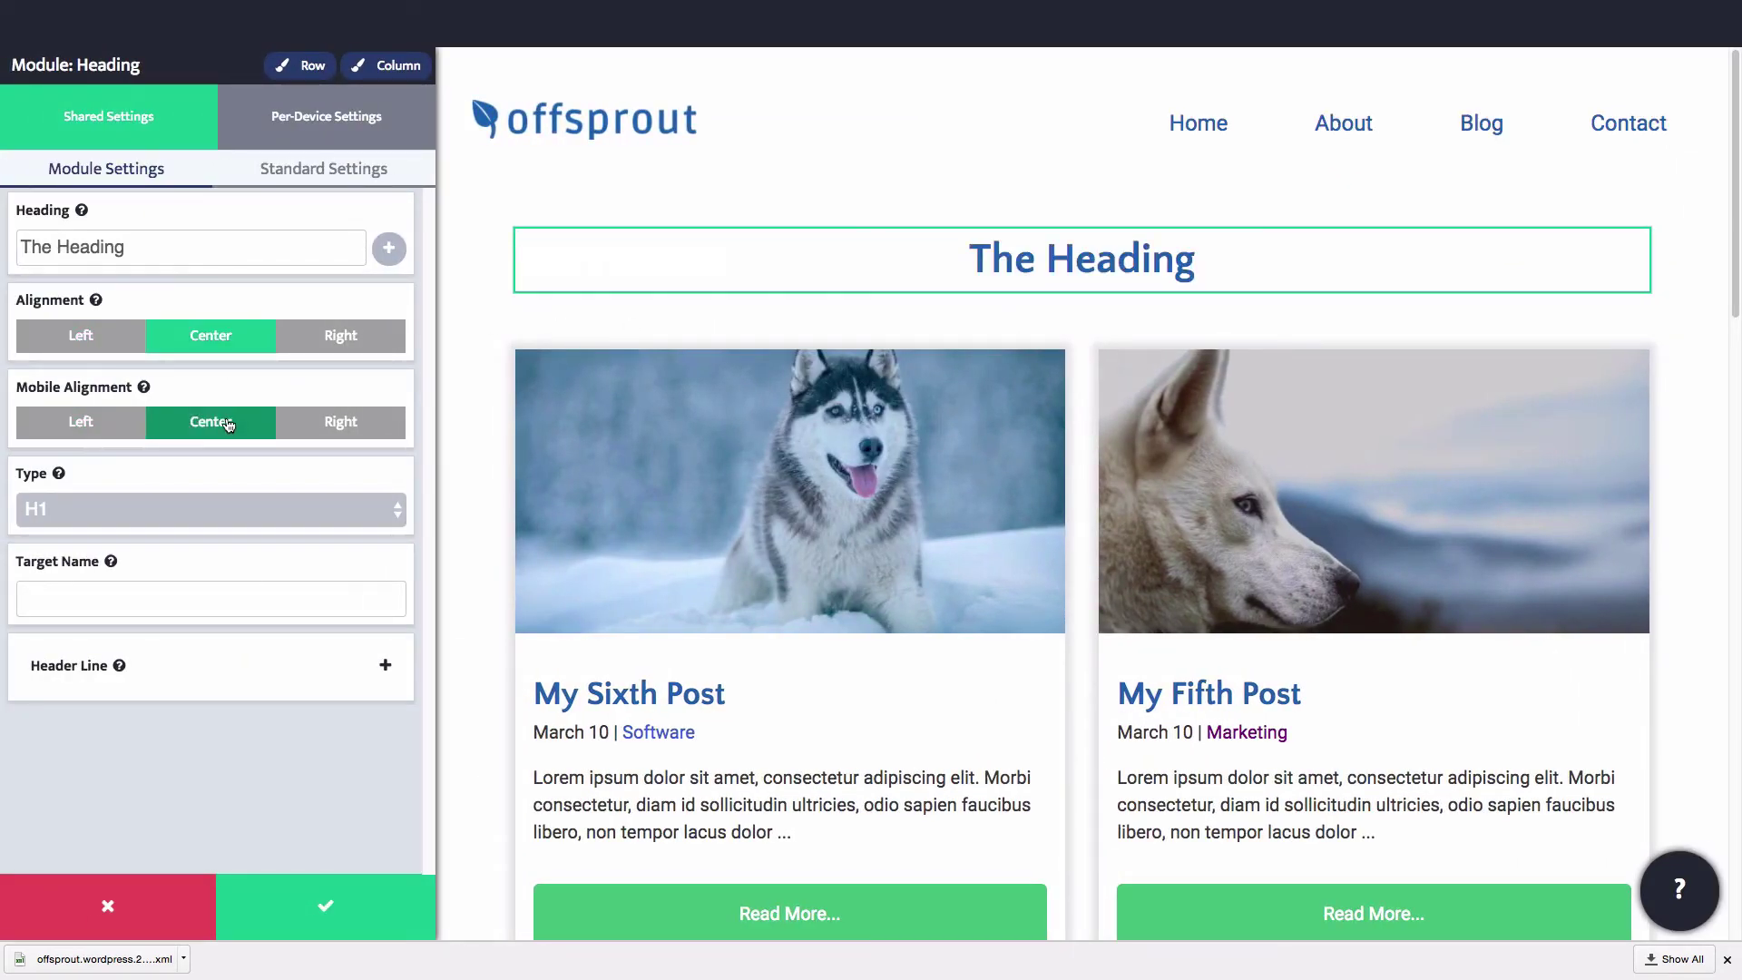
click(388, 249)
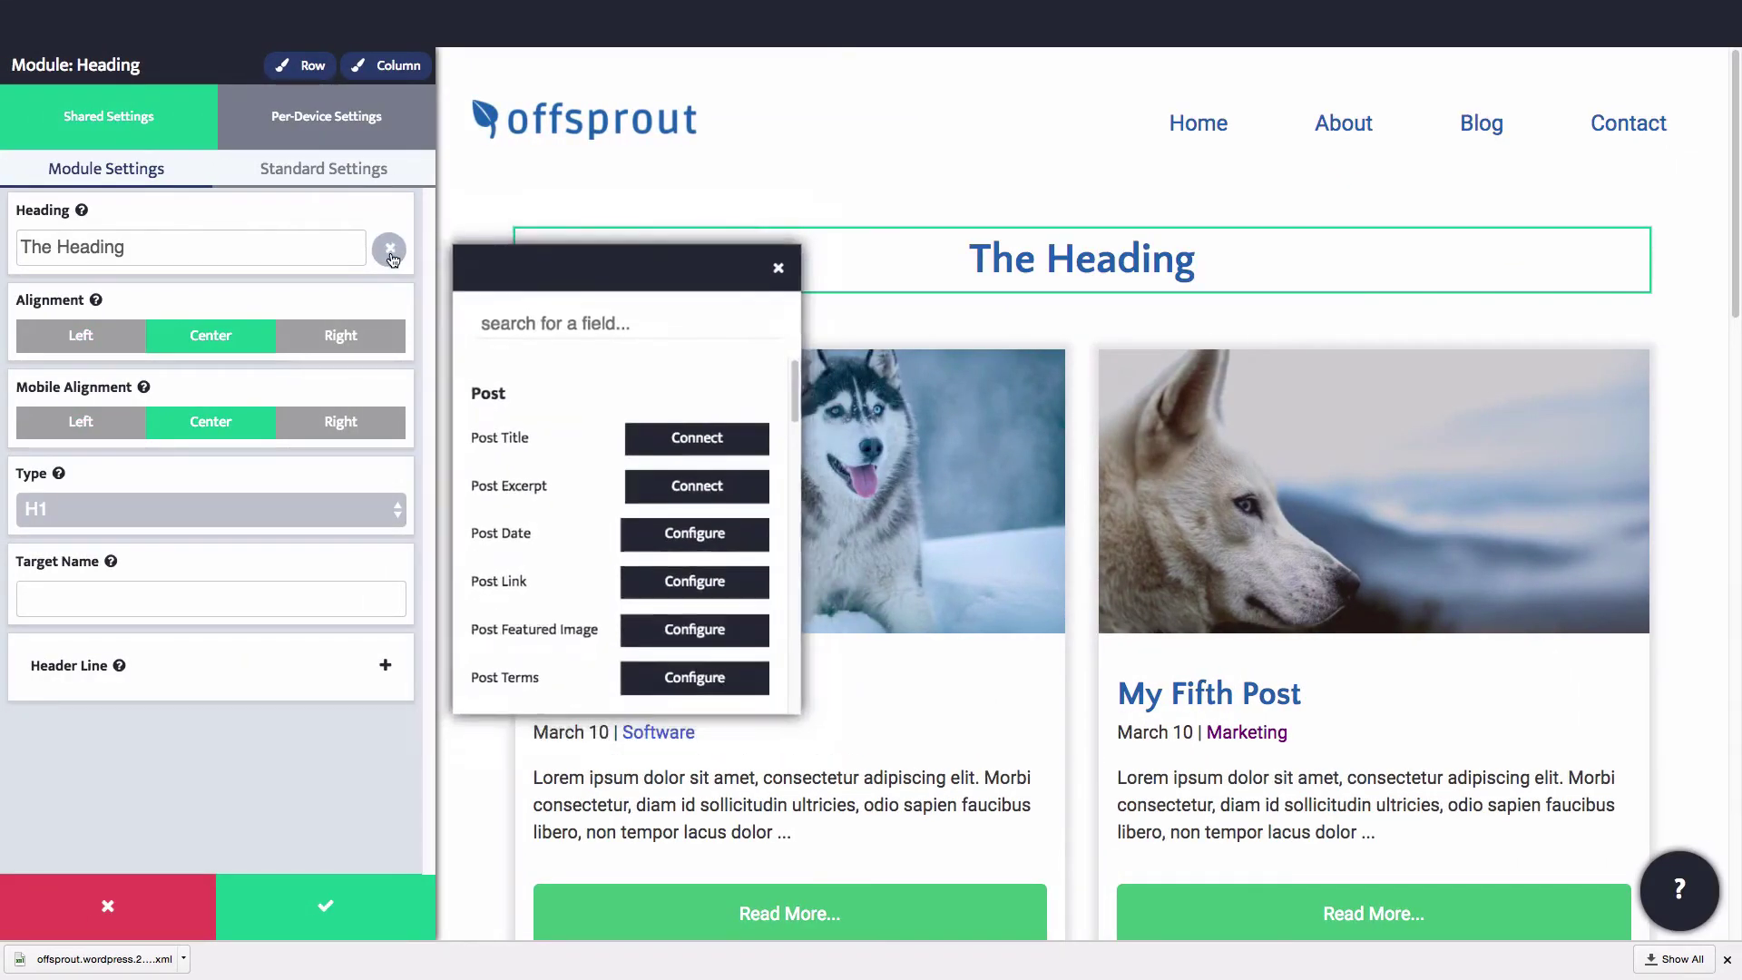
click(679, 439)
click(363, 878)
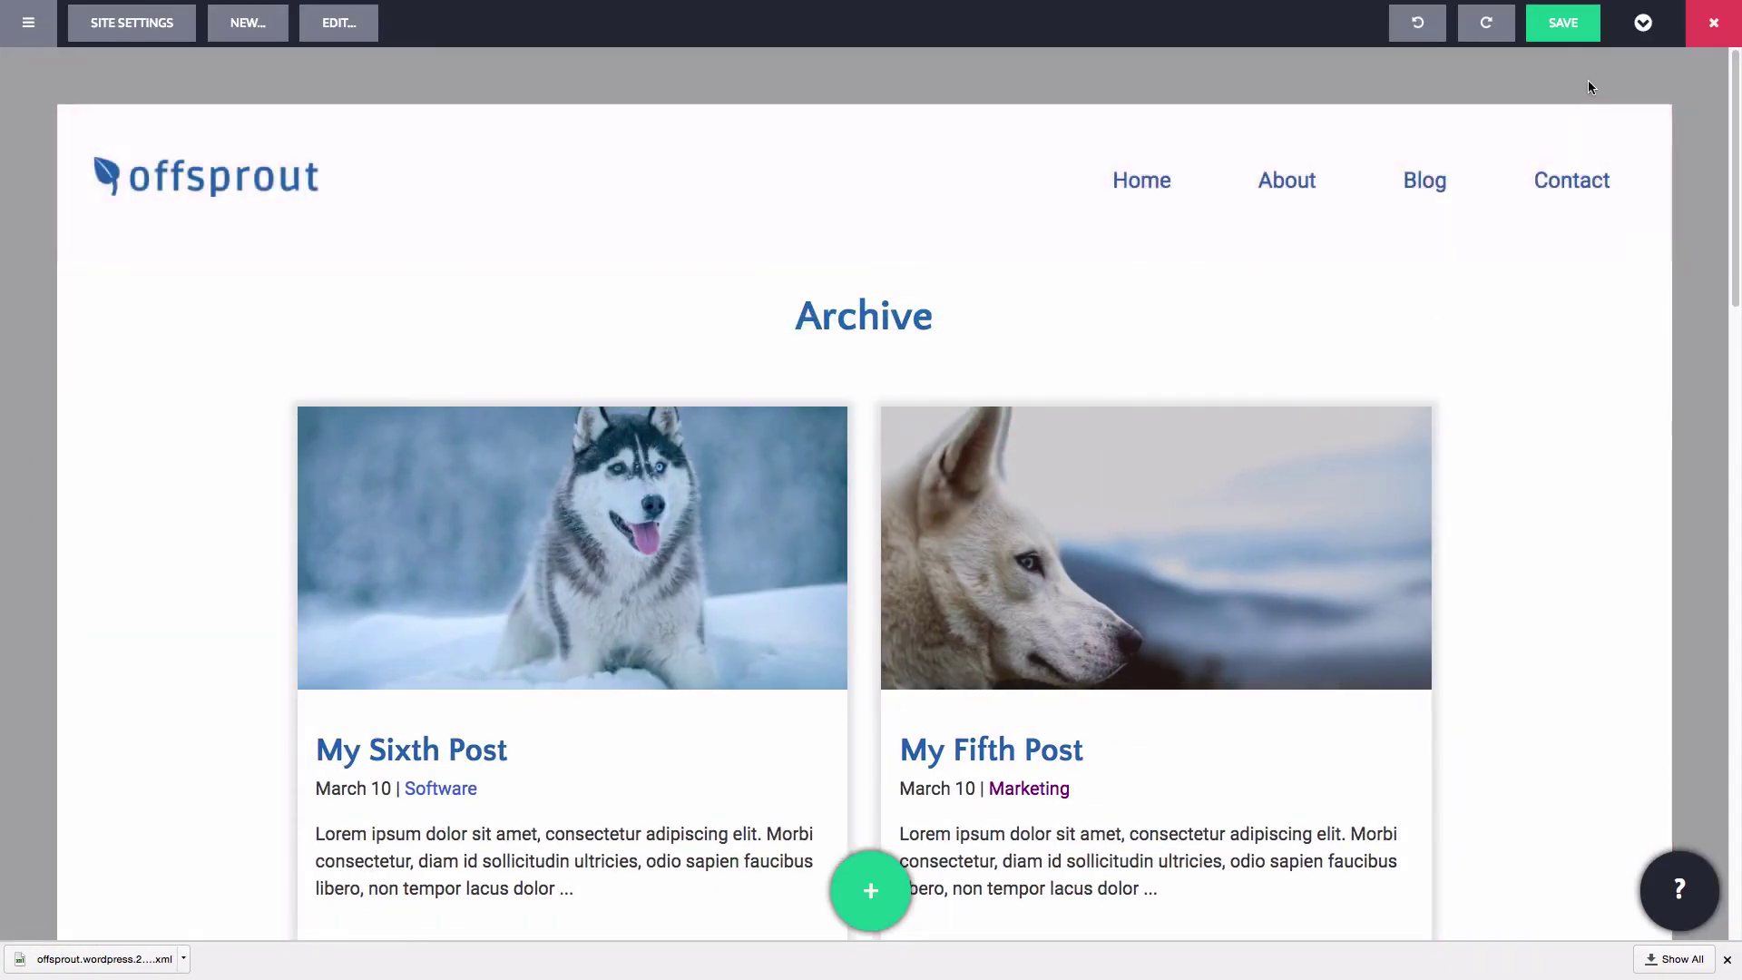
Save the Archive structure's content and confirm.
click(1557, 21)
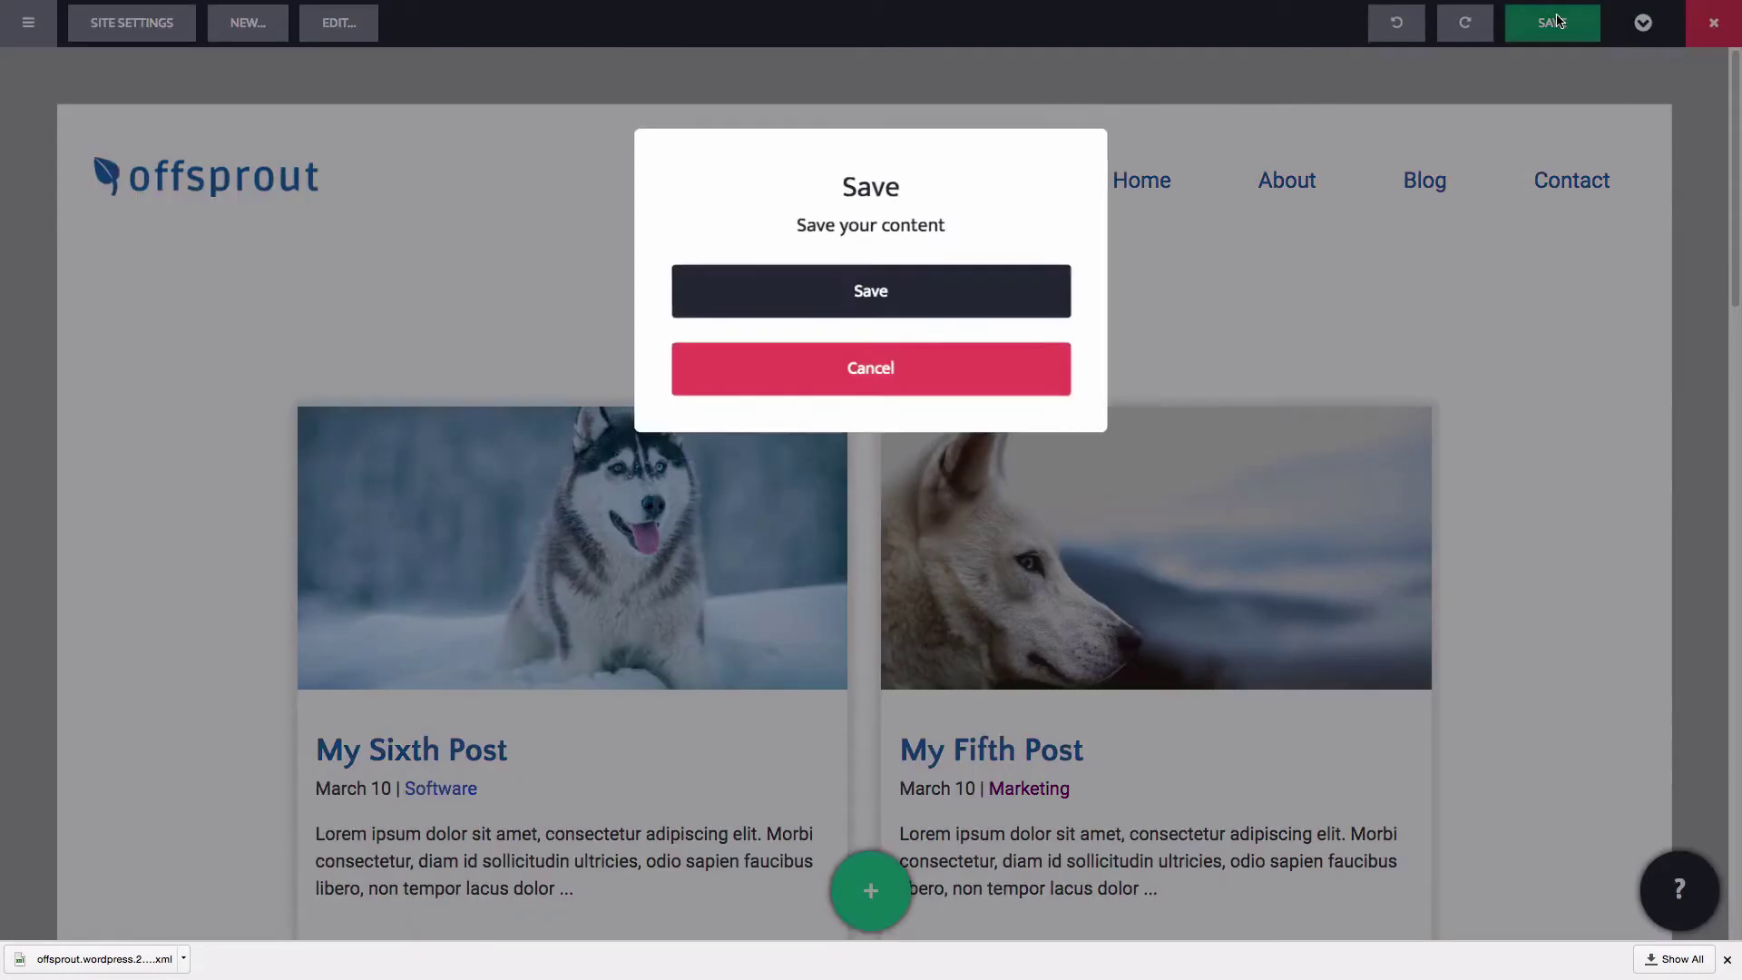
click(917, 289)
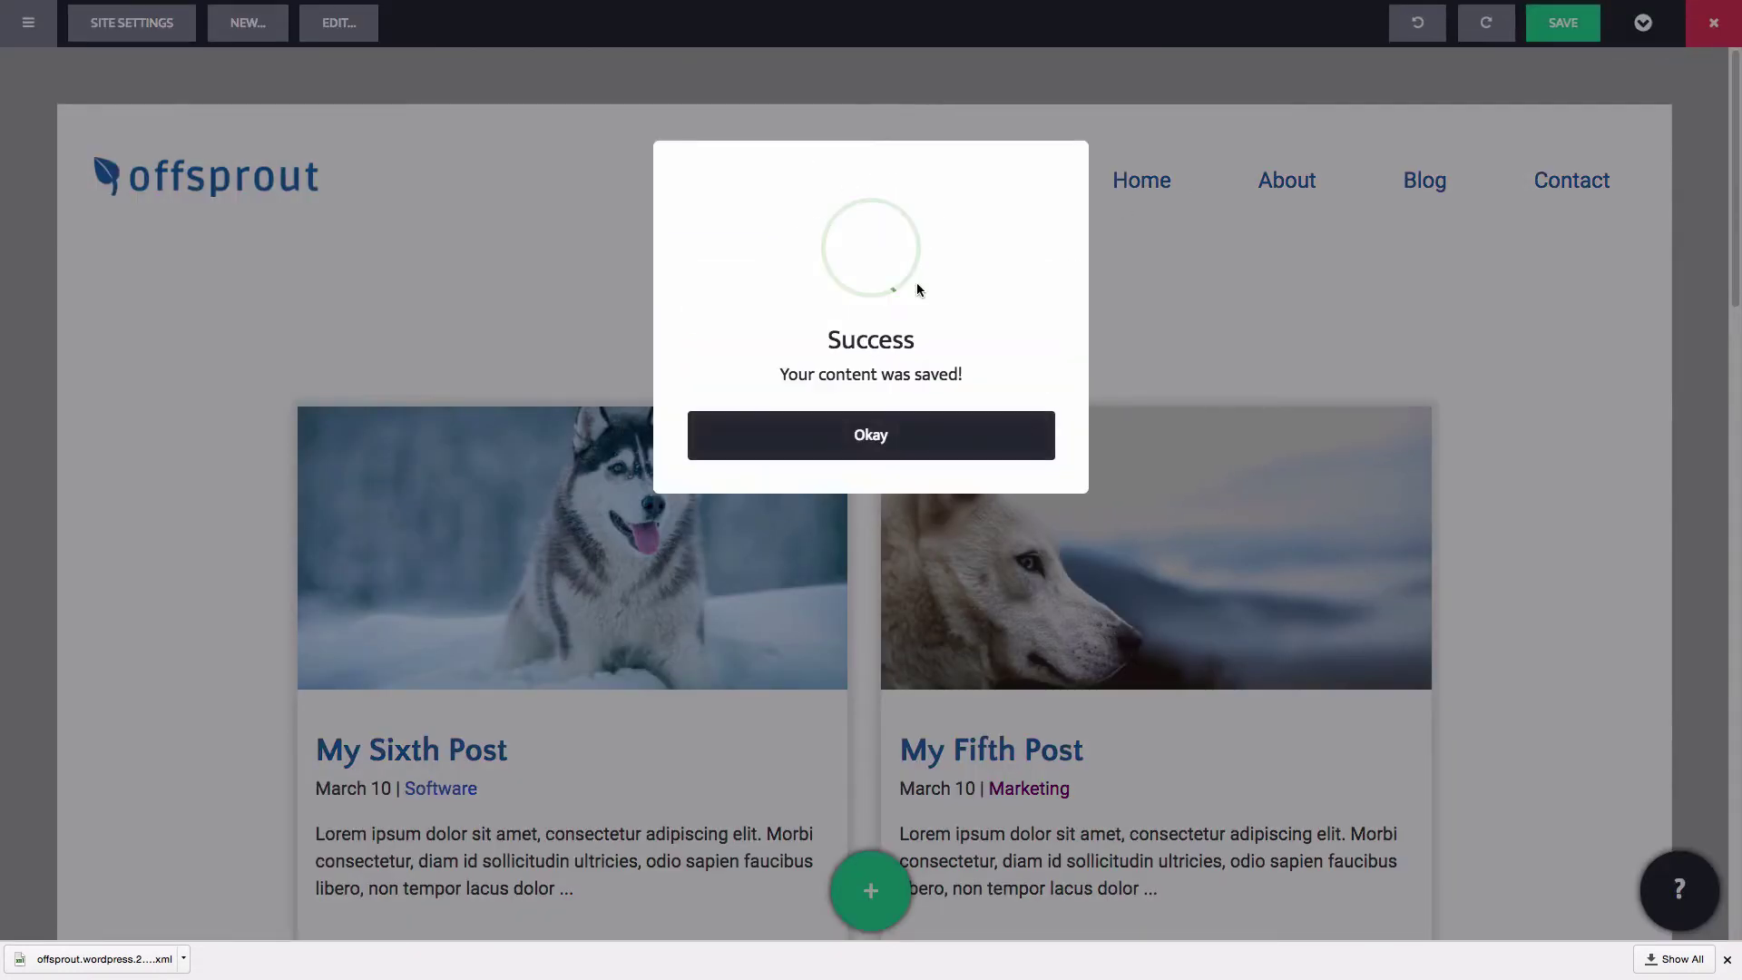
click(921, 432)
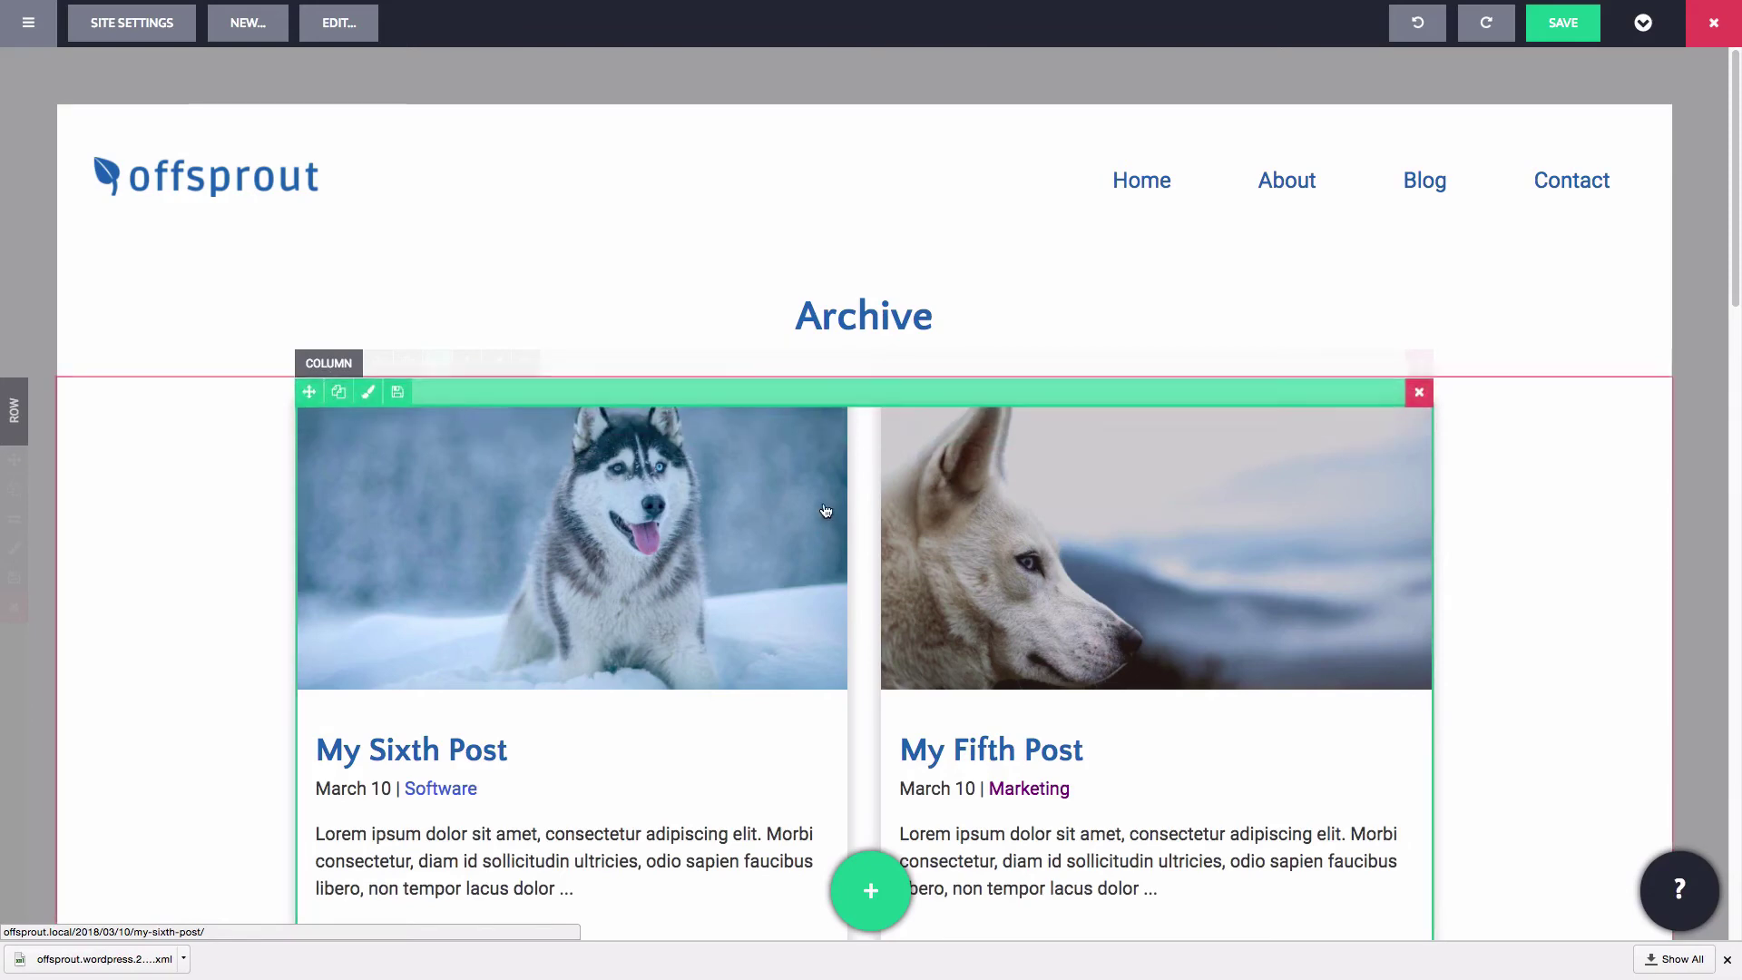
Assign the Archive structure as the default for archive pages and save the defaults.
click(28, 23)
click(93, 221)
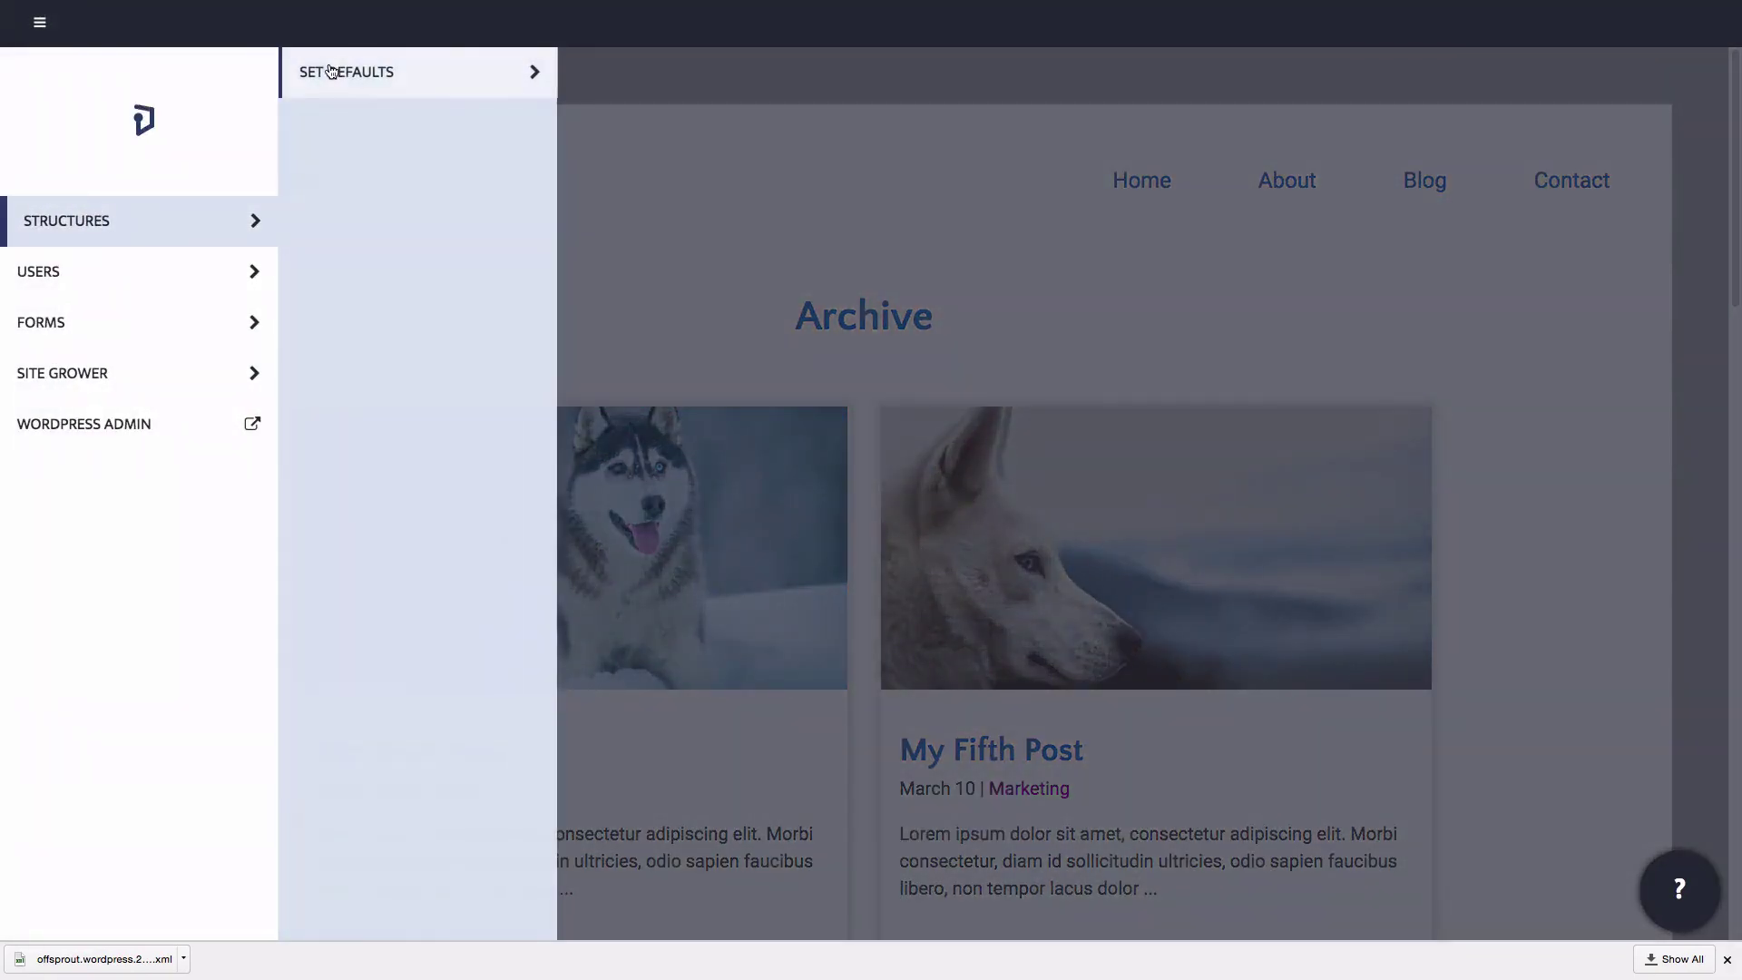
click(332, 71)
click(946, 372)
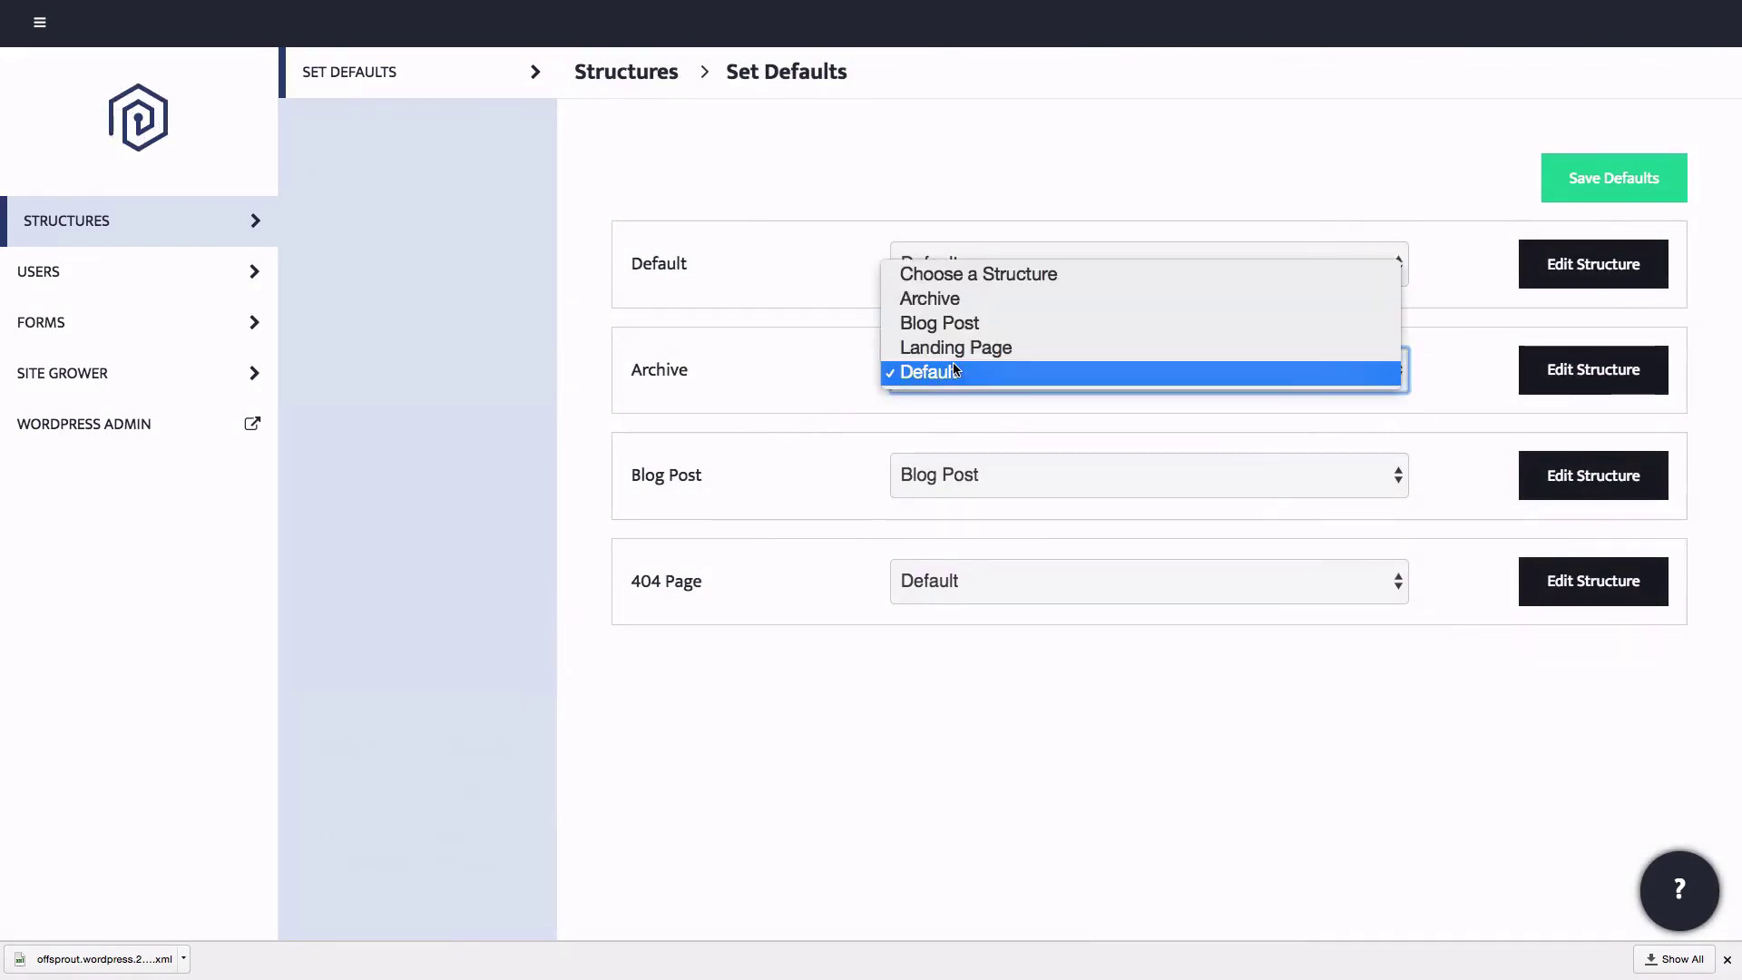
key(Escape)
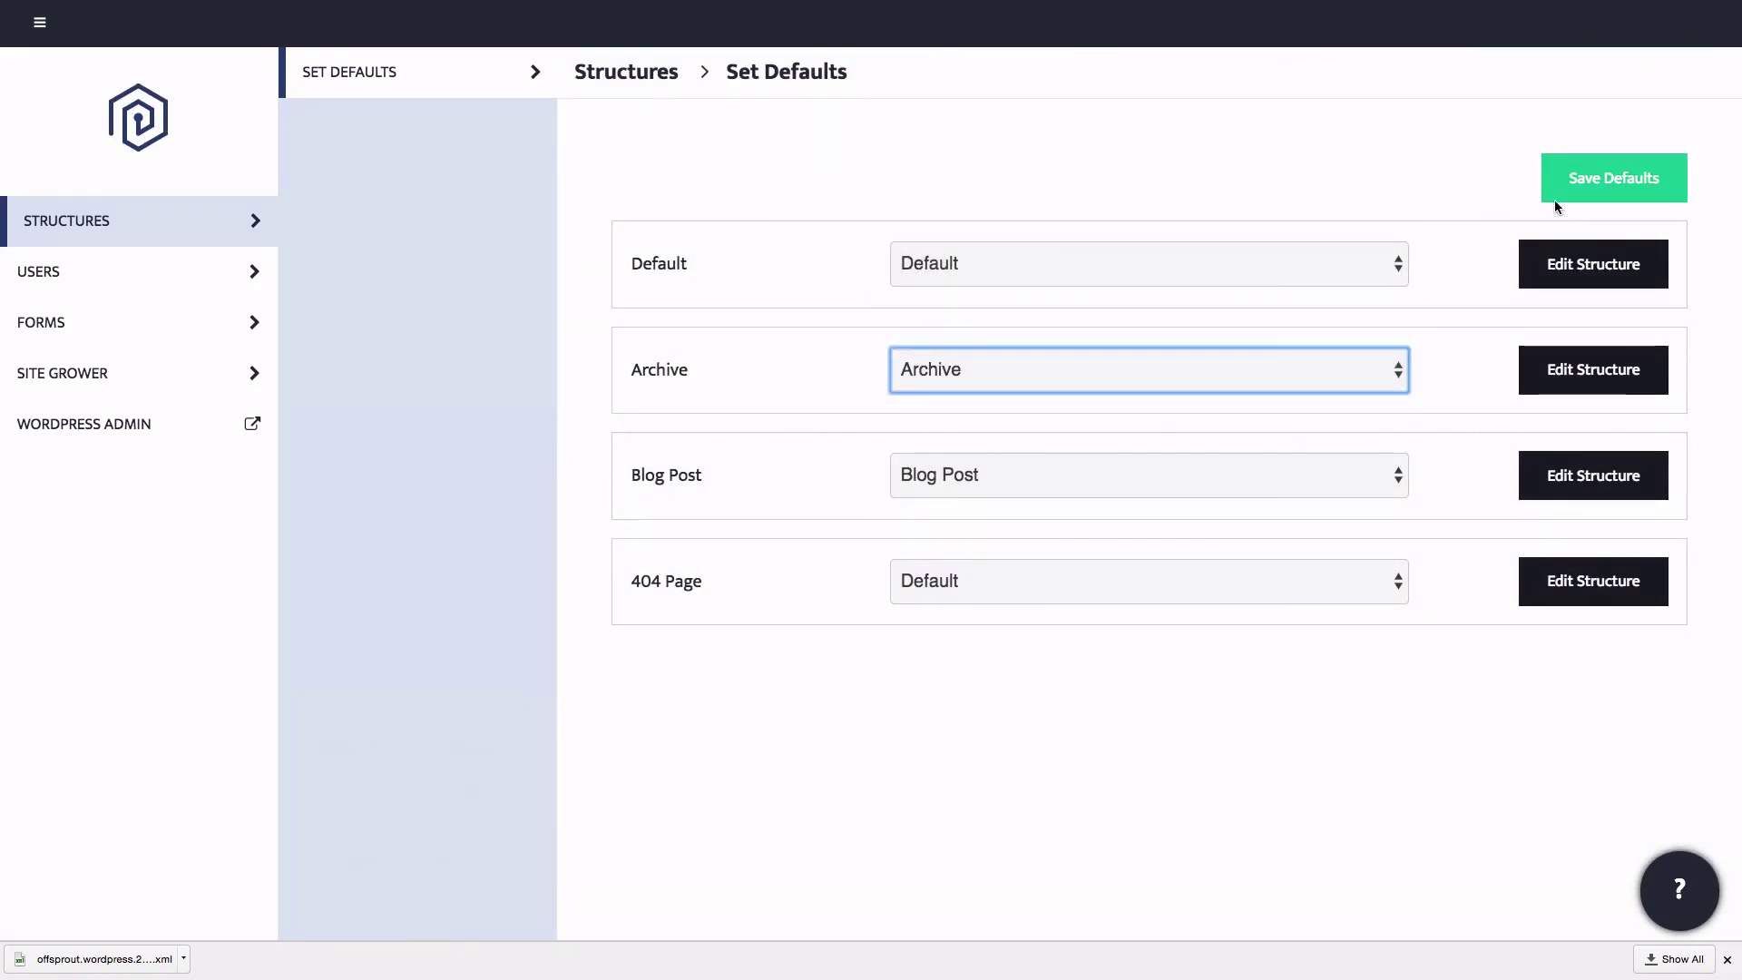
click(1564, 198)
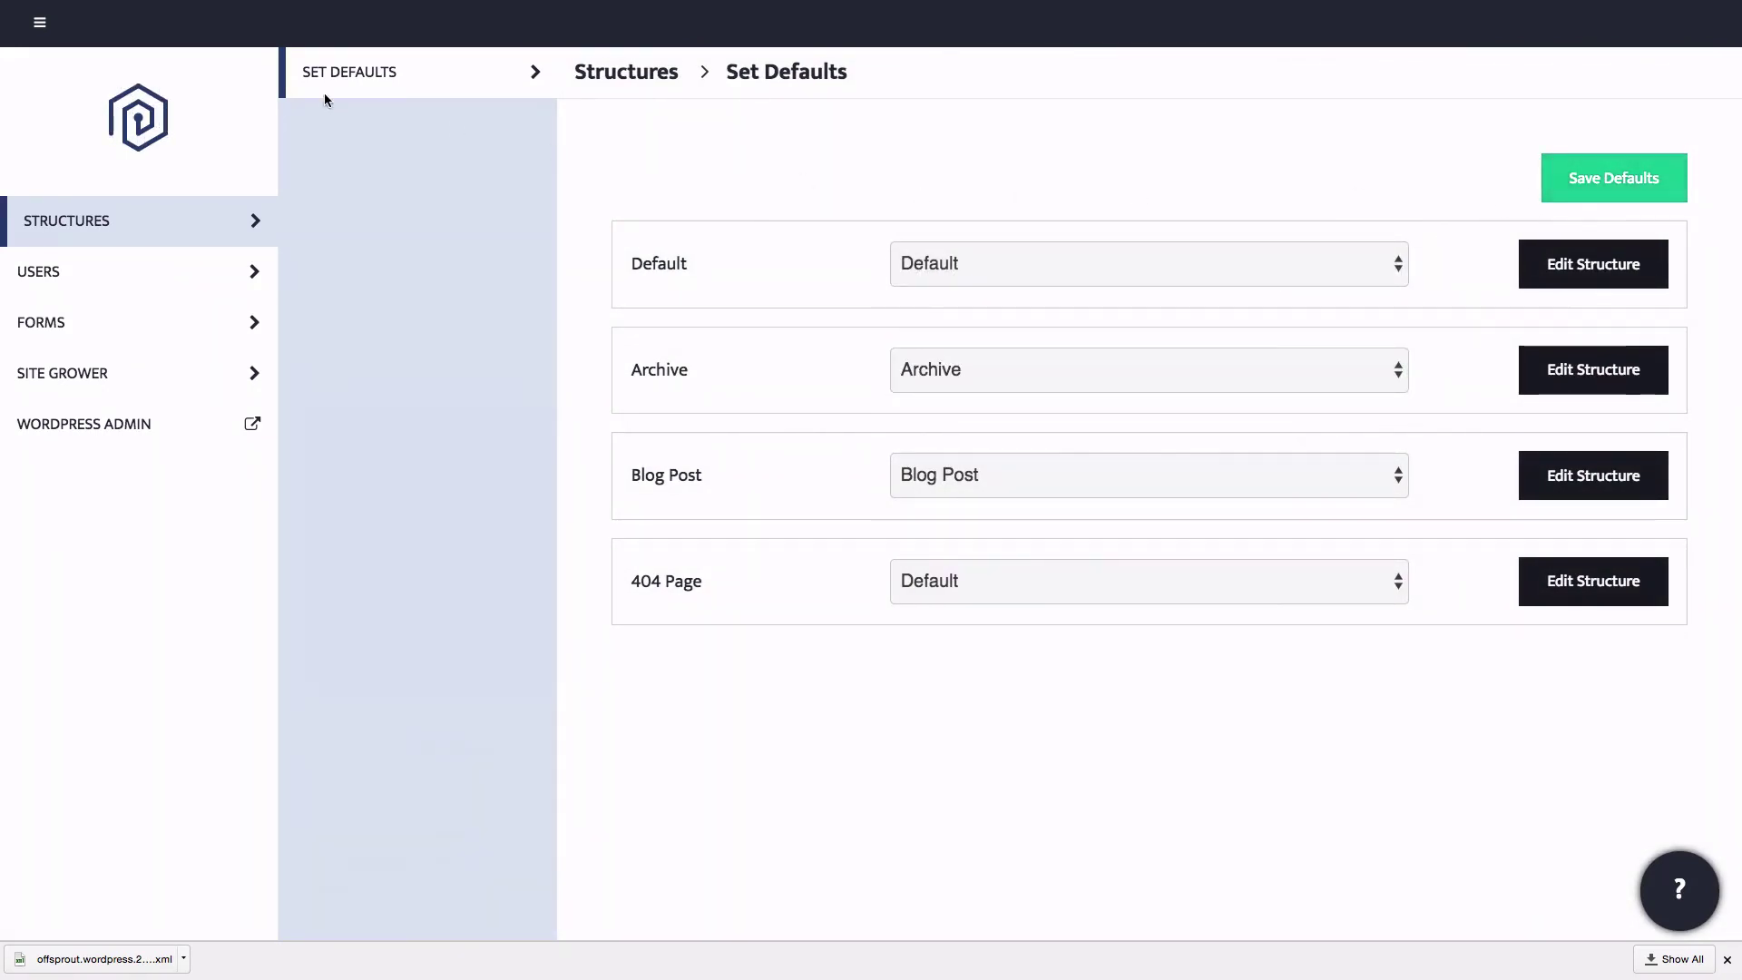
Open the Marketing category archive from the blog page and scroll through its post cards.
click(51, 33)
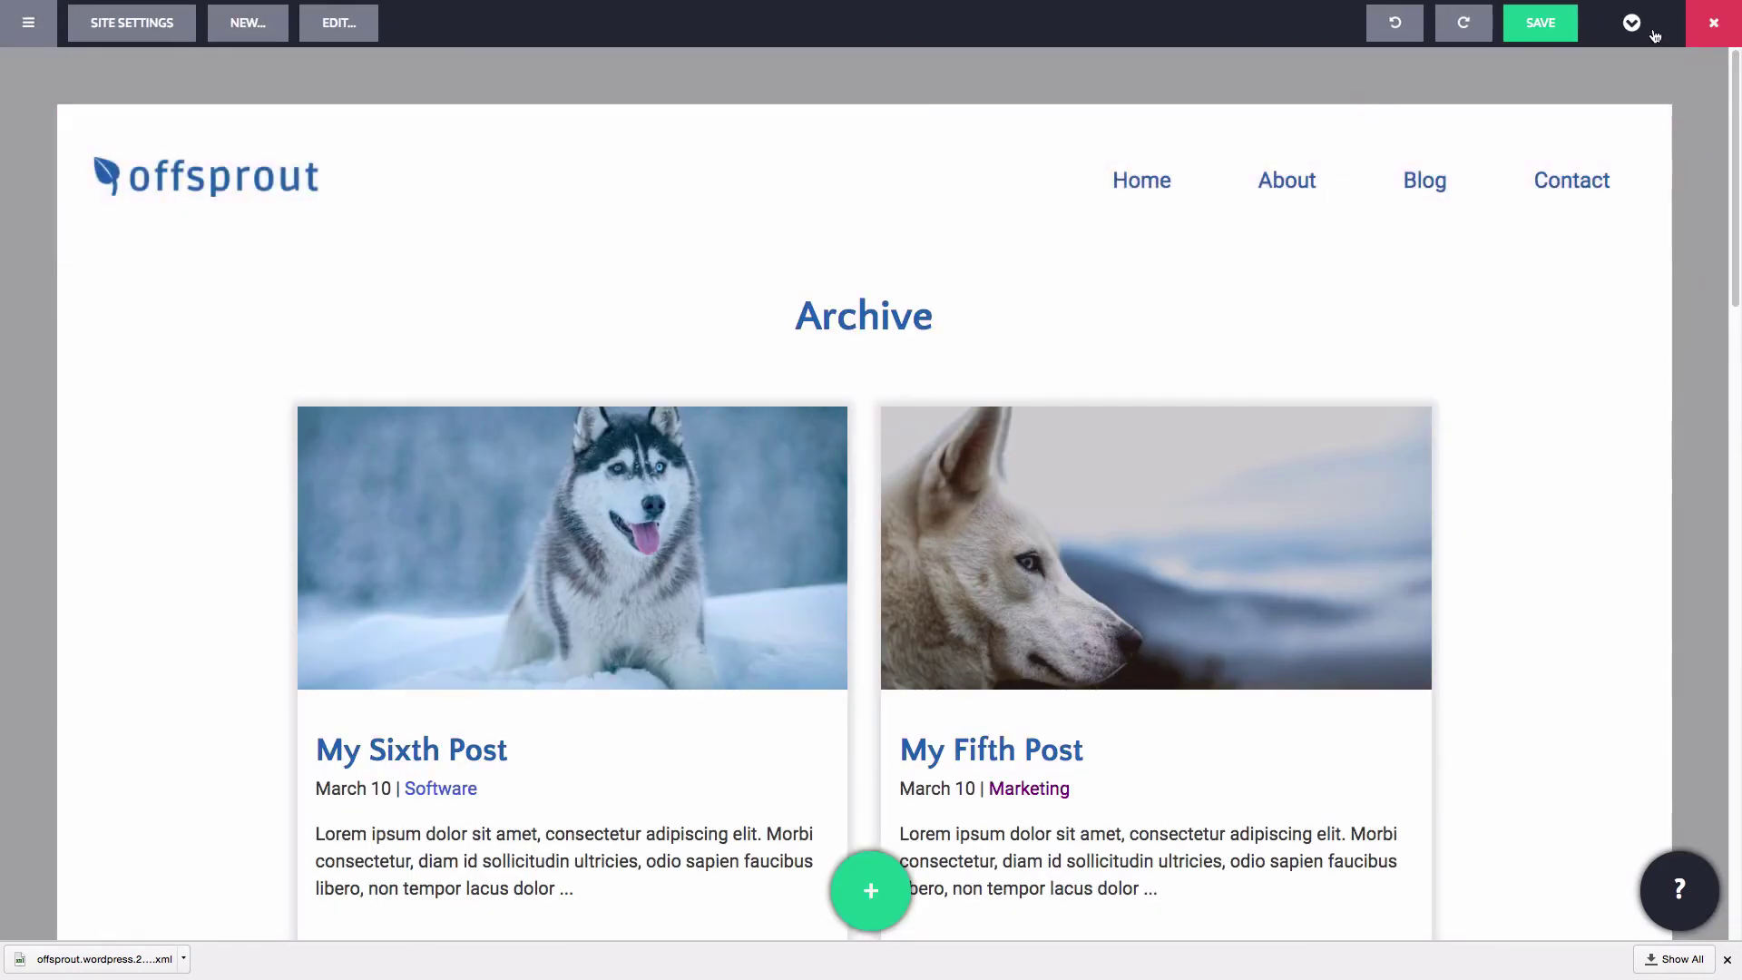
click(1653, 34)
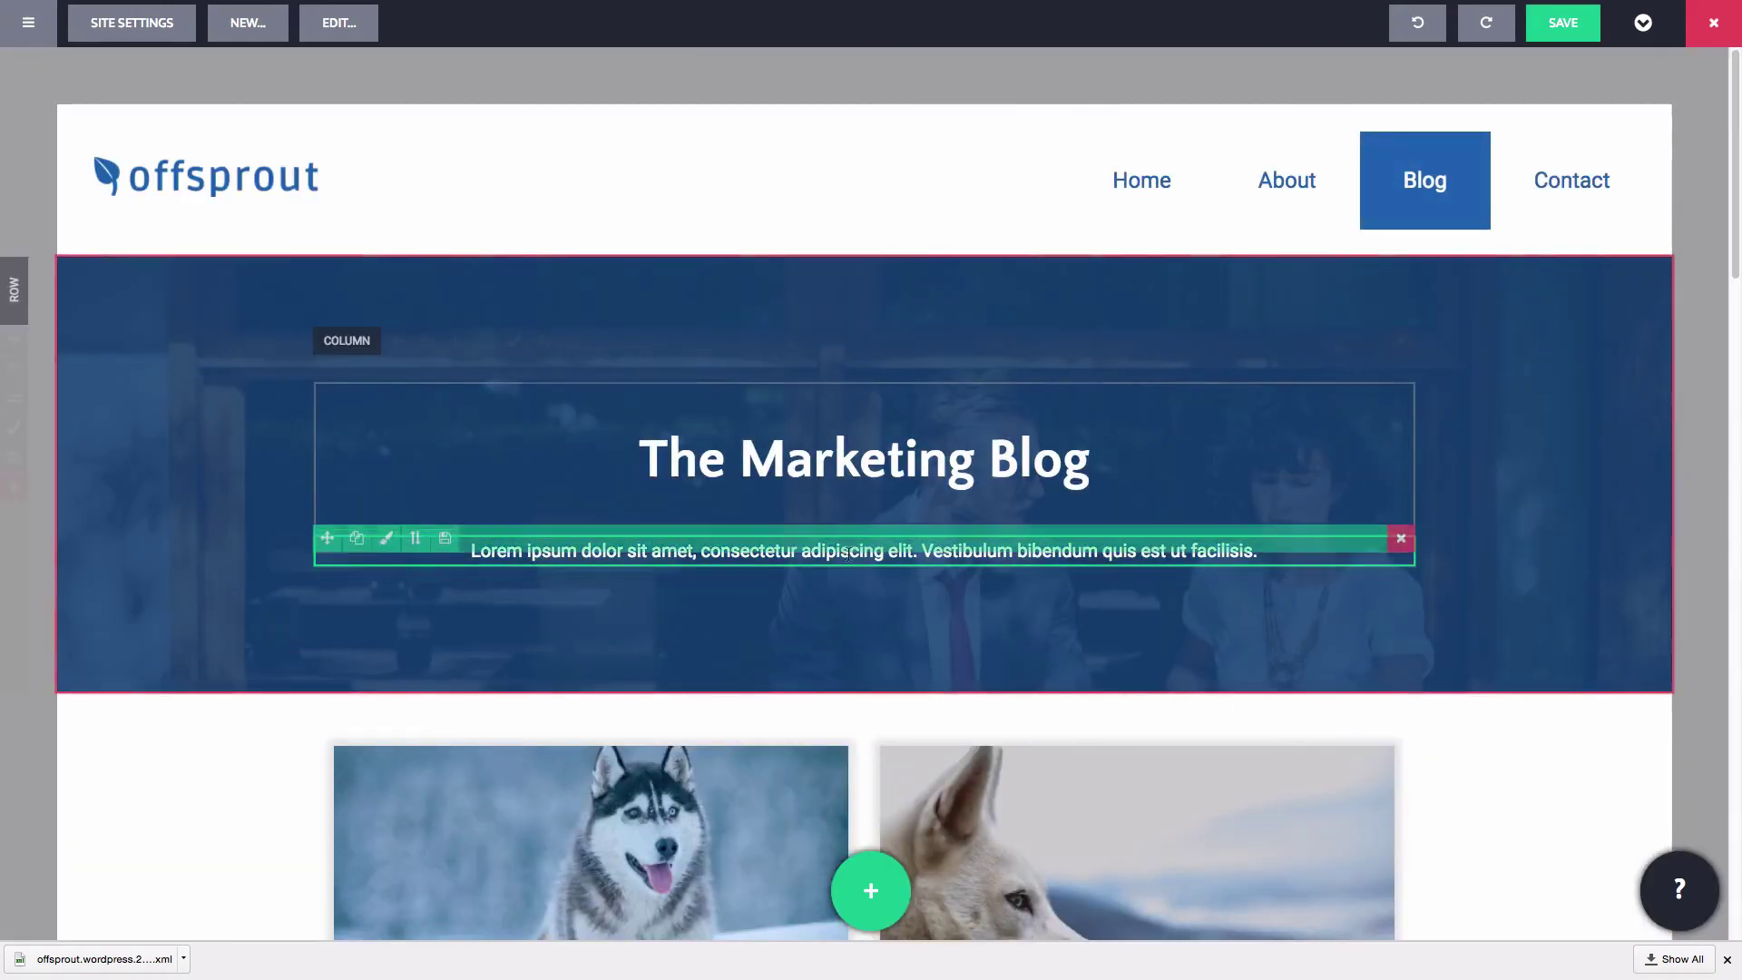
scroll(833, 485, down, 3)
scroll(833, 485, down, 2)
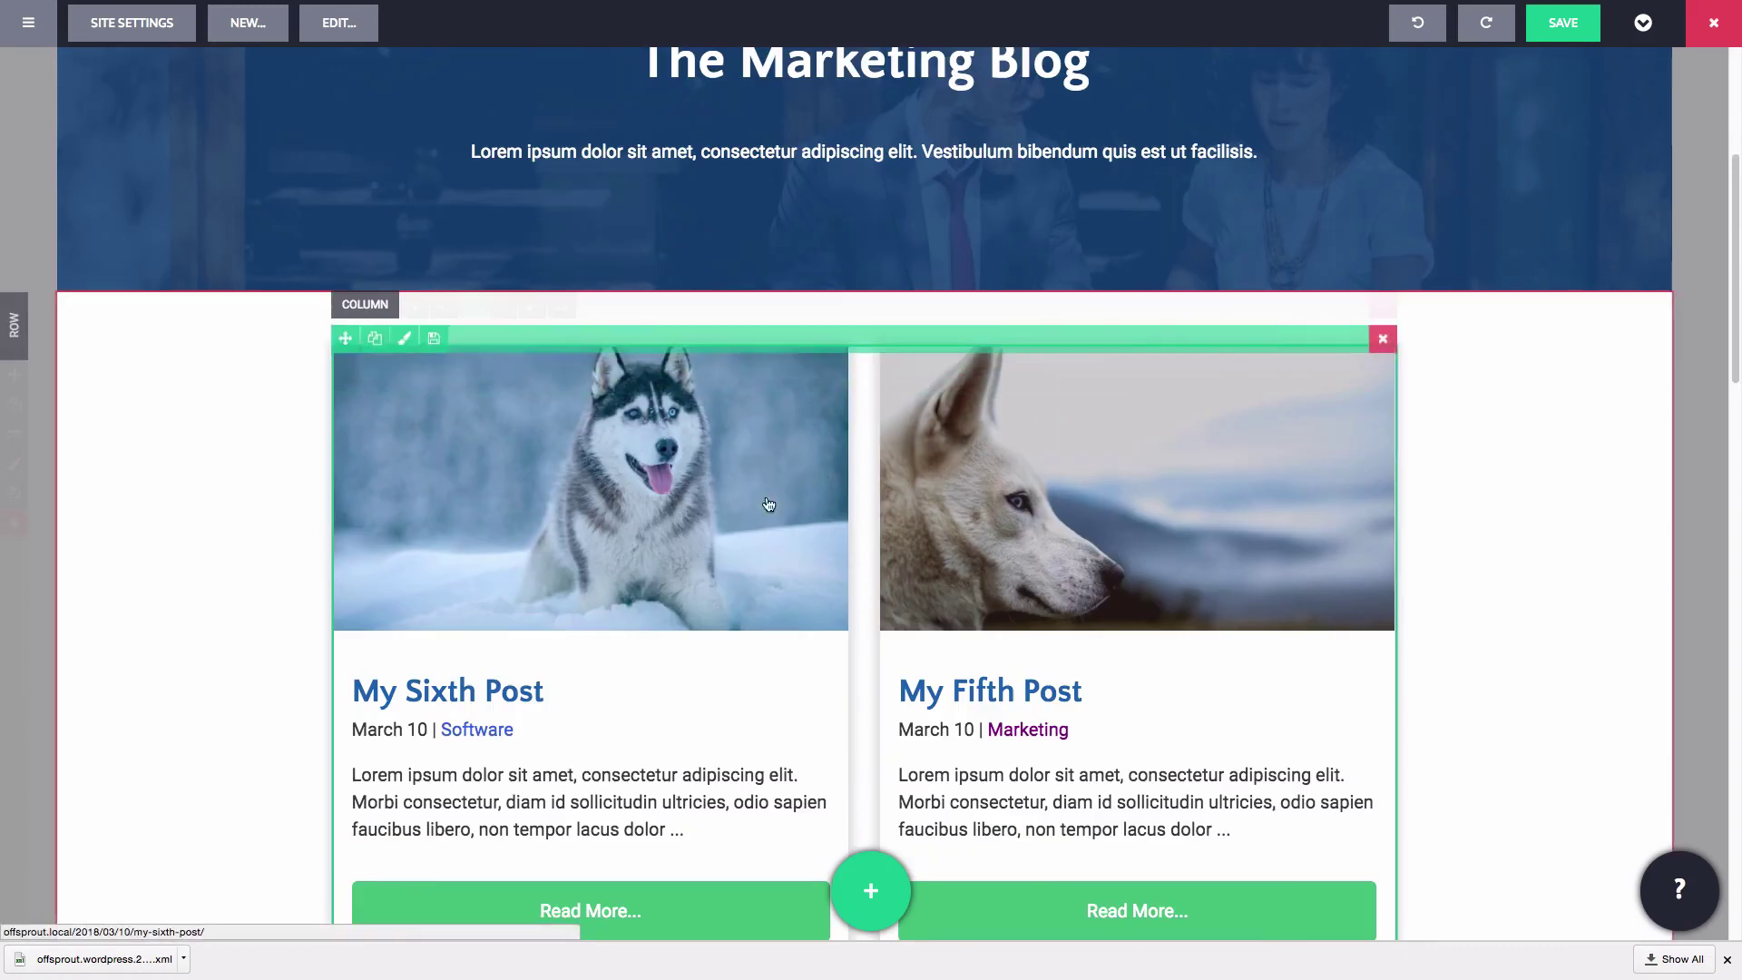
click(1029, 735)
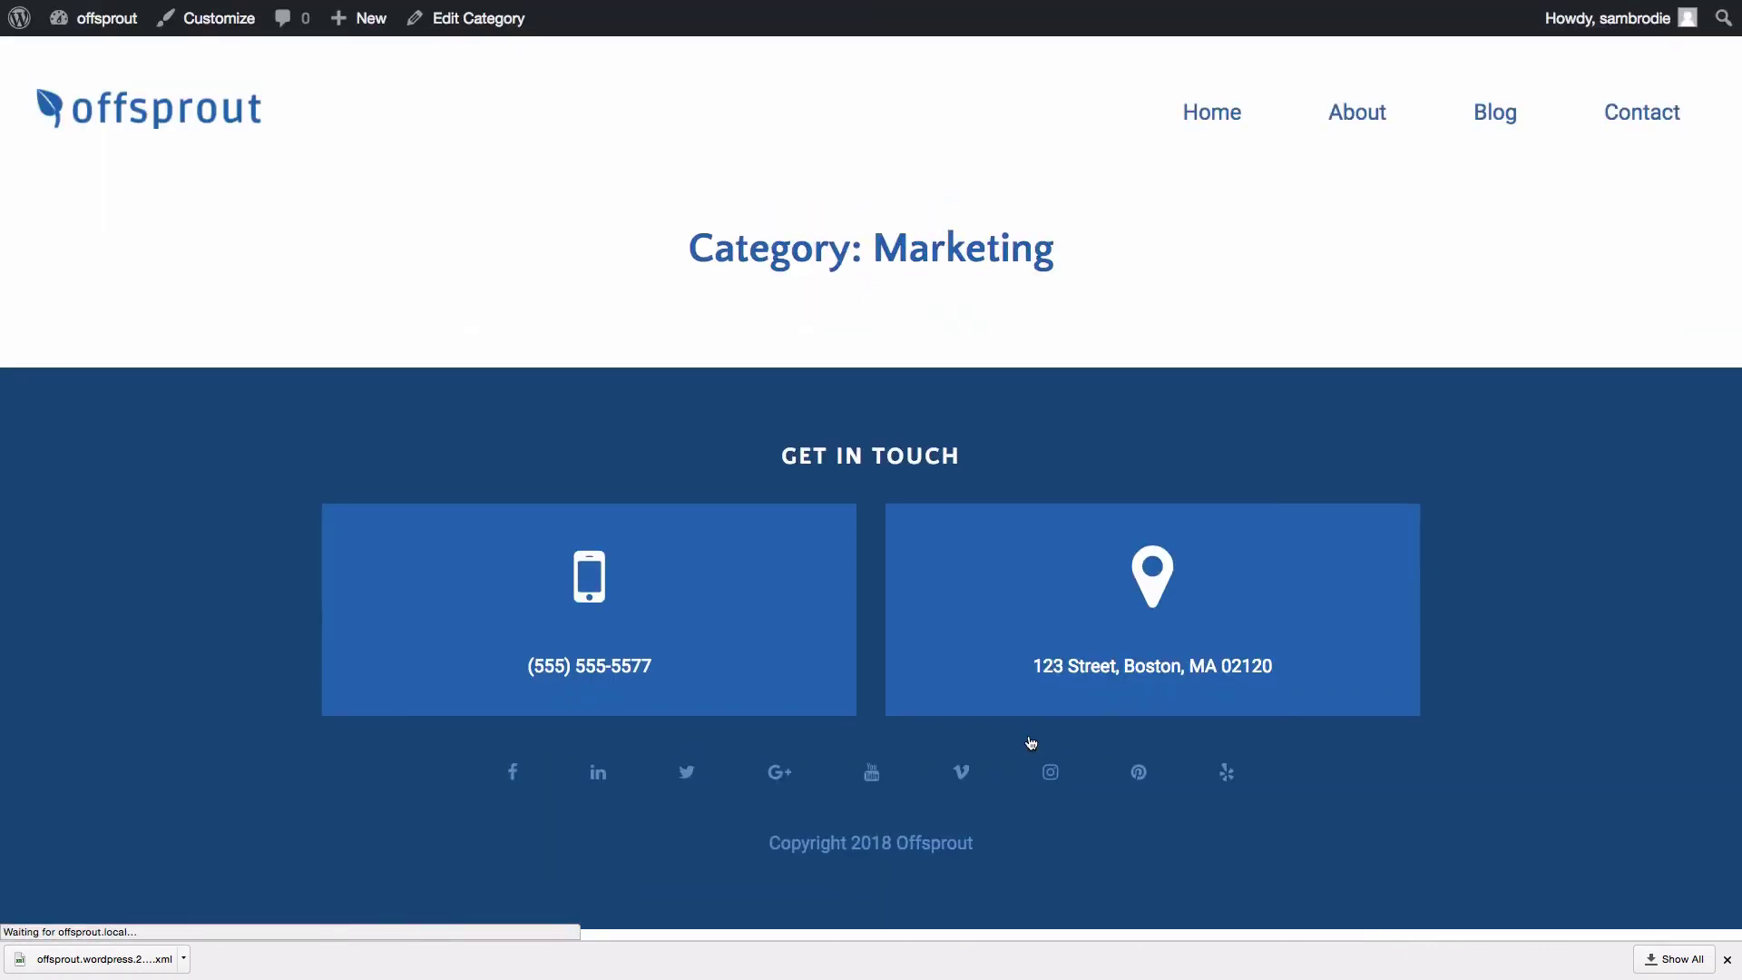
scroll(1144, 607, down, 6)
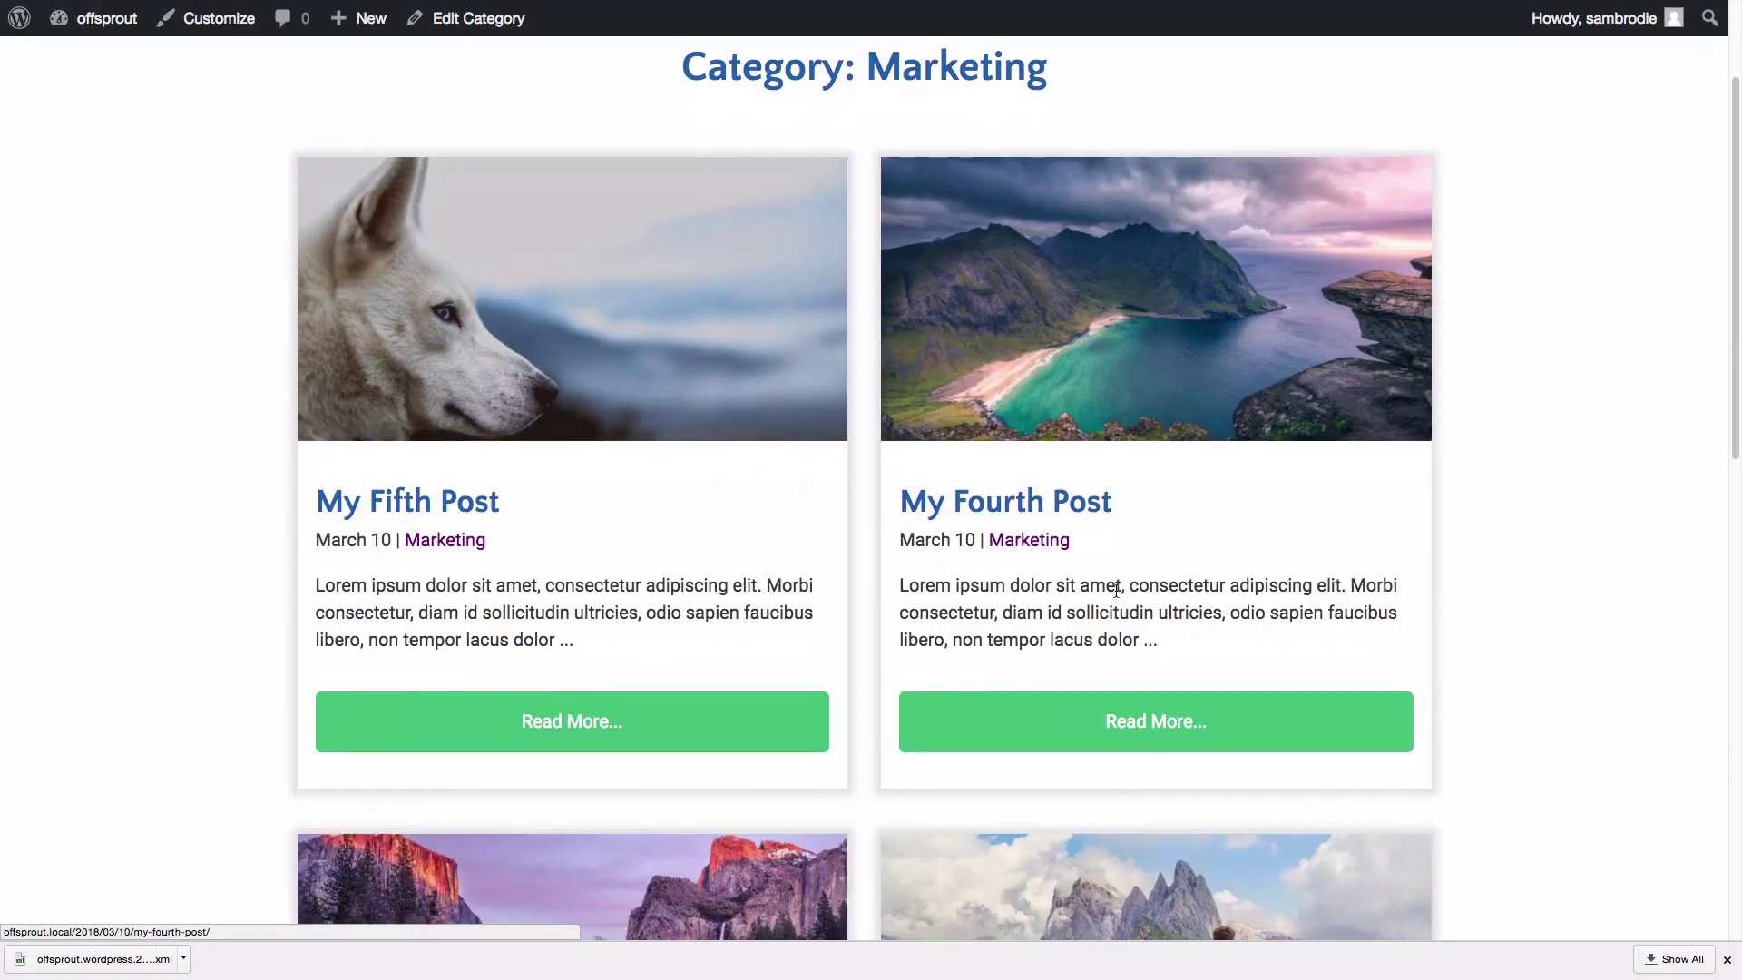
scroll(1075, 583, down, 4)
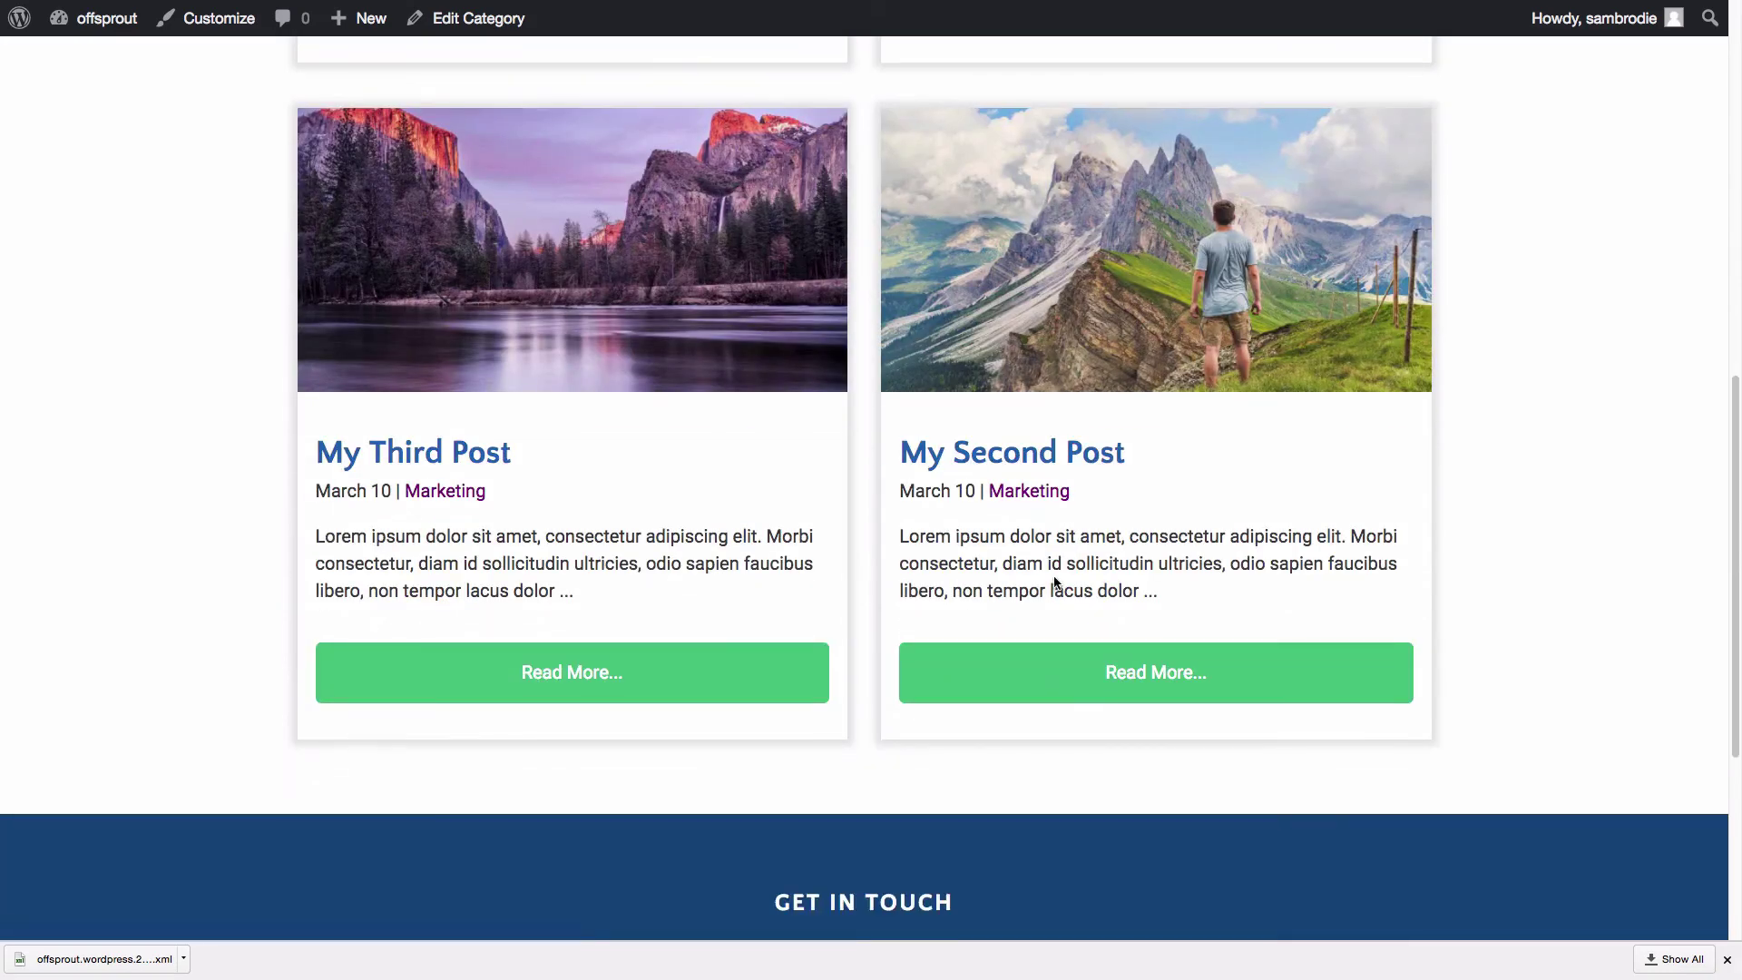
scroll(865, 564, up, 10)
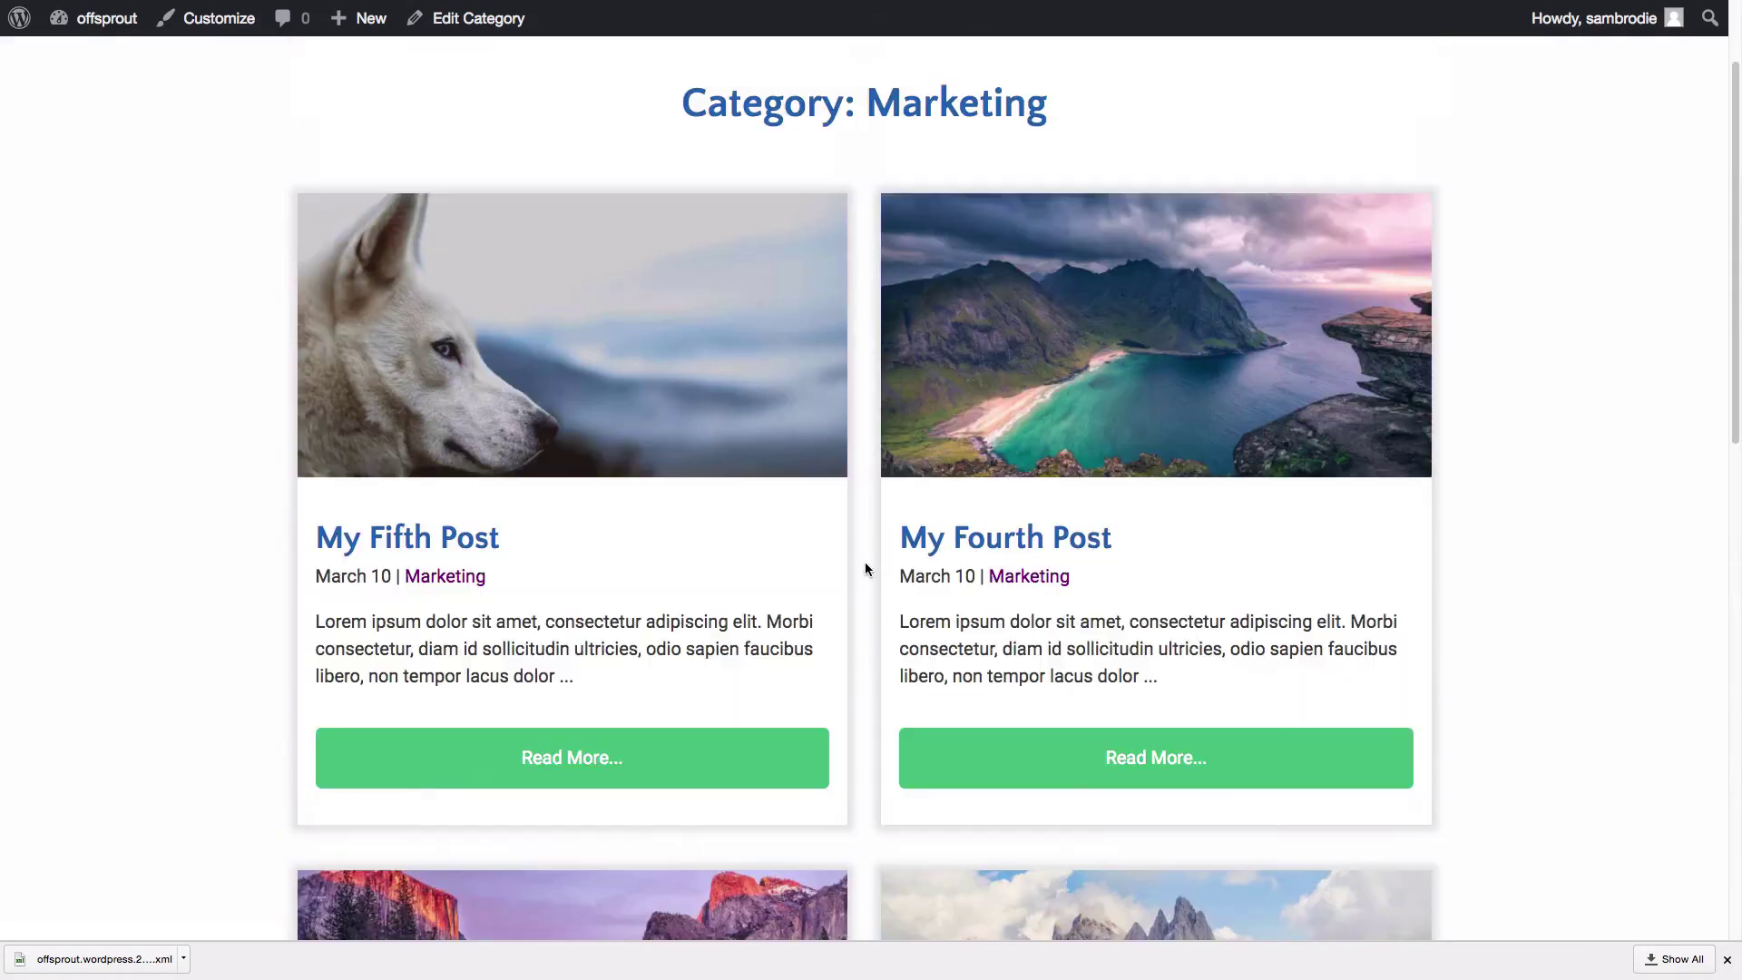